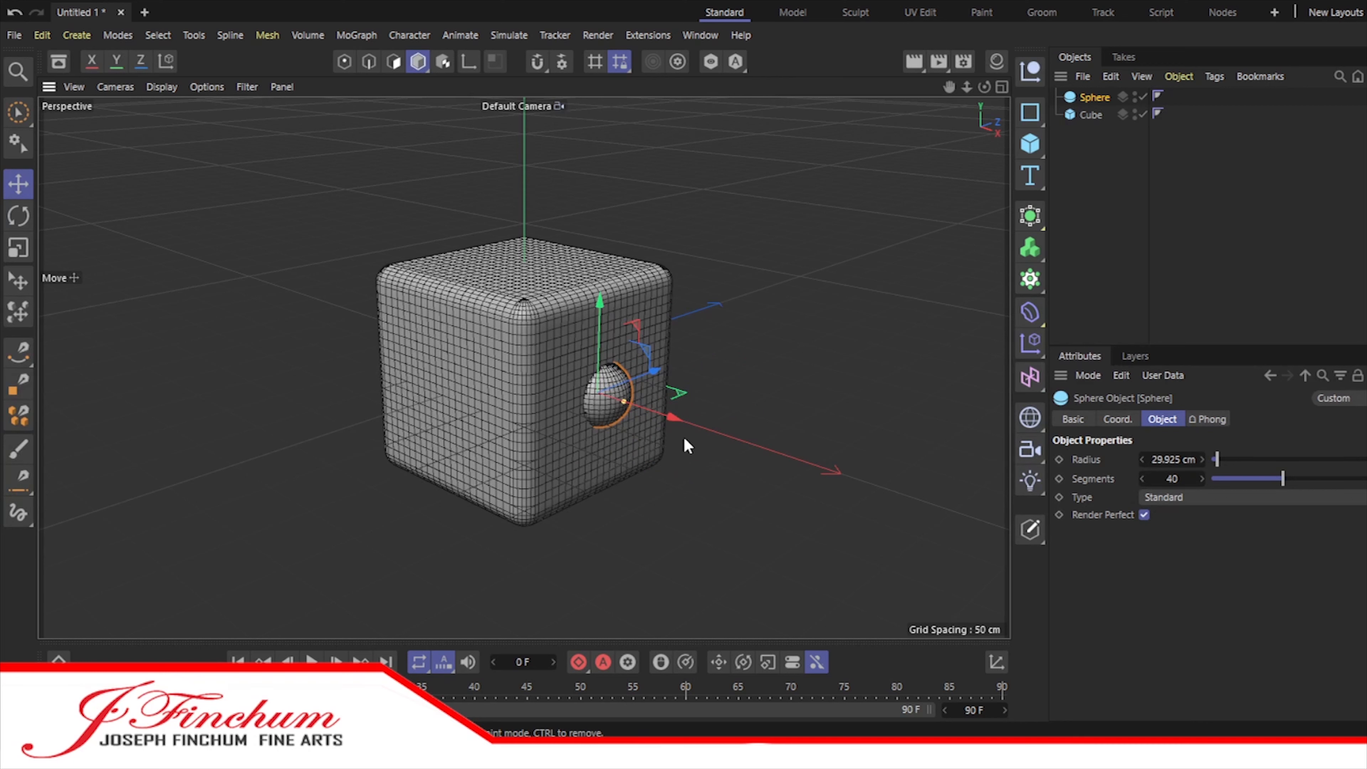
Step: Duplicate the sphere twice and place the two copies diagonally across the cube's front face
drag(671, 416, 687, 426)
drag(1092, 99, 1092, 127)
drag(669, 377, 590, 414)
drag(599, 457, 475, 414)
drag(407, 293, 405, 244)
ctrl+drag(1093, 187, 1094, 187)
drag(467, 366, 525, 389)
drag(476, 271, 481, 360)
Step: Move the original sphere from the right face onto the middle of the cube's top face
click(614, 398)
drag(599, 303, 604, 186)
drag(691, 295, 592, 293)
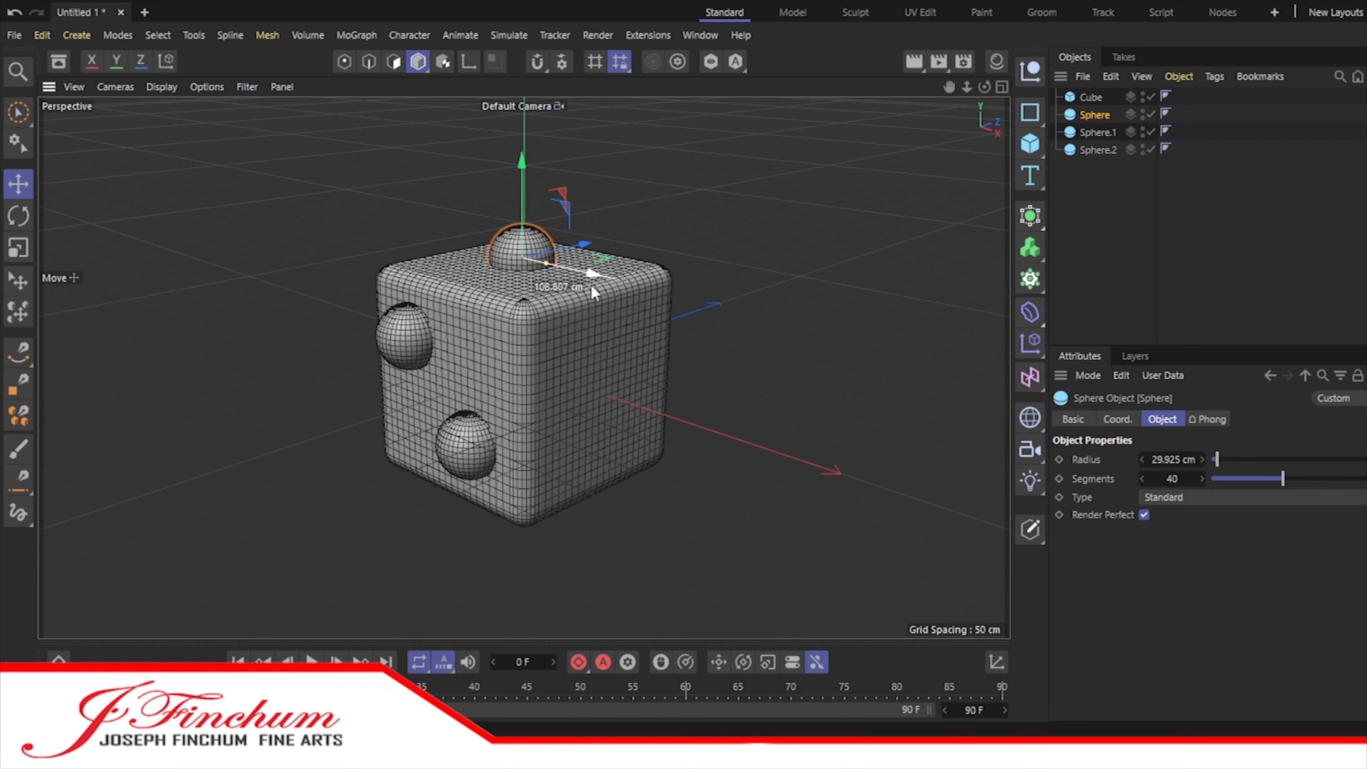
Step: Duplicate the two front-face spheres and move the first copy onto the upper part of the cube's right face
click(1098, 132)
ctrl+click(1102, 149)
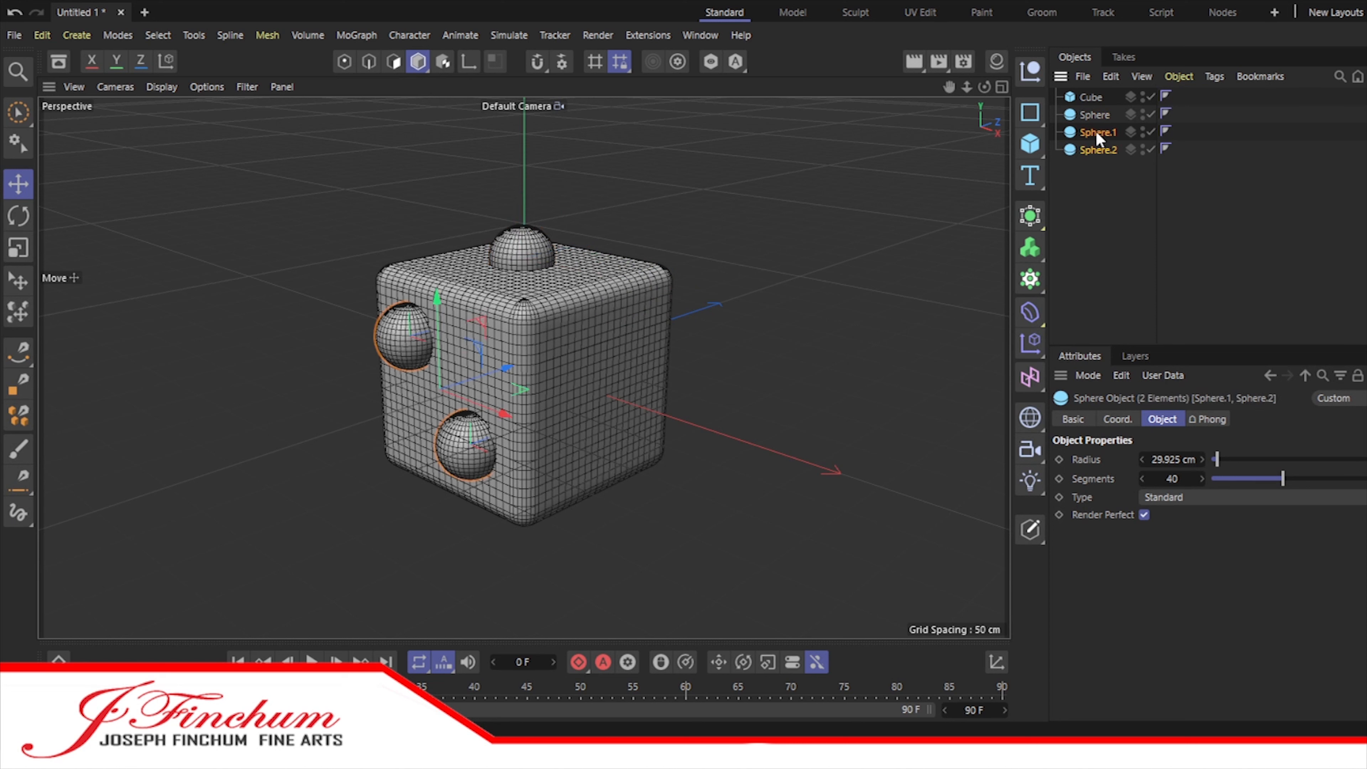
ctrl+drag(1096, 131, 1098, 178)
click(1098, 167)
drag(472, 344, 667, 378)
Step: Move the second copy onto the cube's right face, directly below the first one
click(1098, 185)
drag(534, 470, 593, 488)
drag(578, 441, 638, 420)
drag(660, 473, 669, 475)
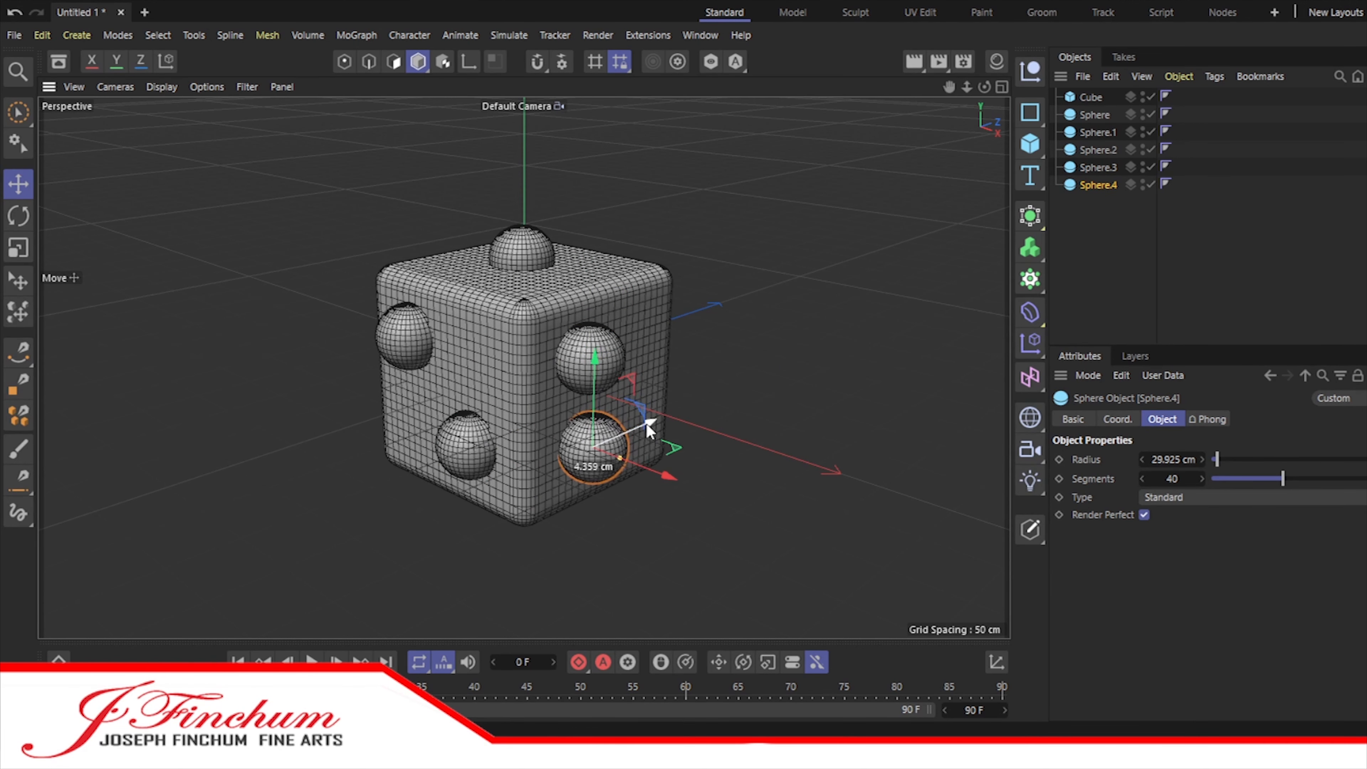
Step: Duplicate the two right-face spheres and slide the copies along the depth axis to form a two-by-two pattern
click(1098, 167)
shift+click(1100, 185)
drag(639, 383, 701, 365)
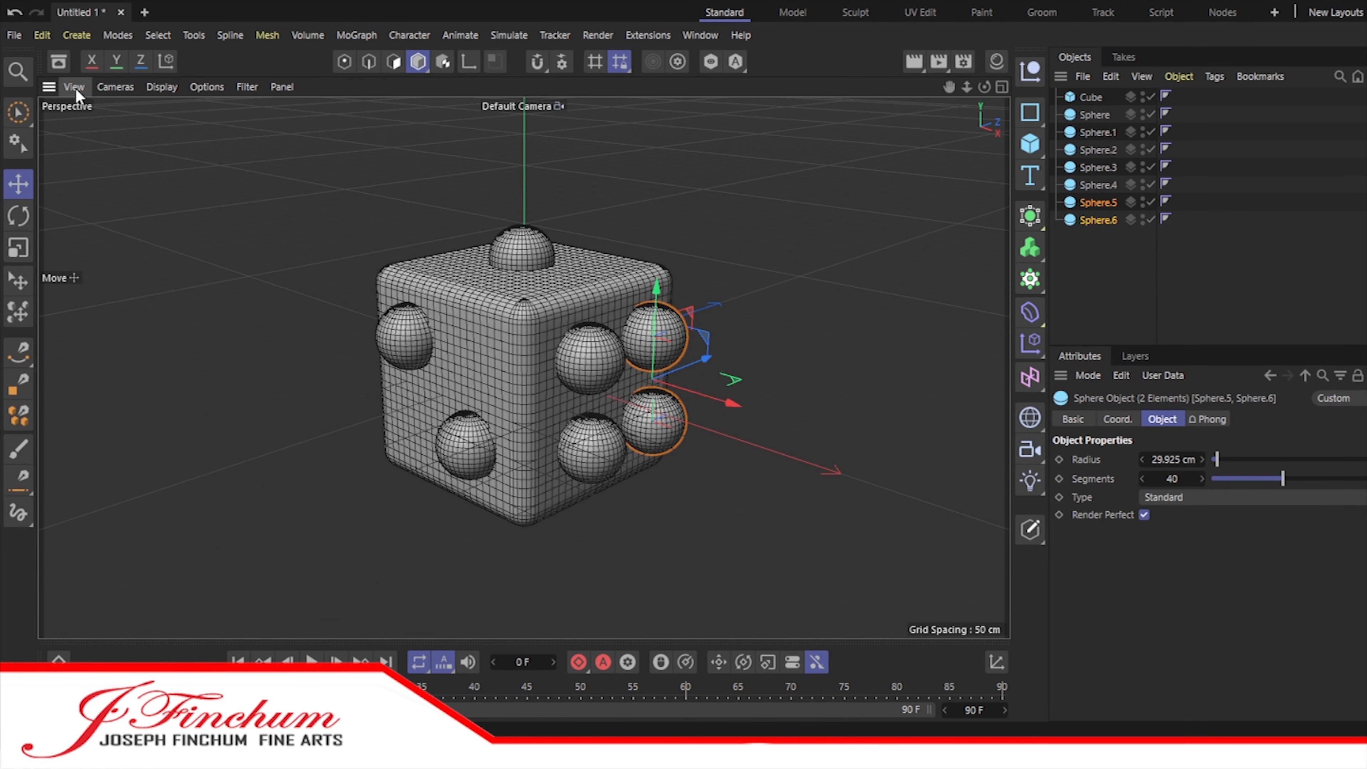
Step: Hide the top sphere and the two front-face spheres, leaving the four right-face spheres in the Right view
click(1001, 87)
scroll(281, 508, up, 5)
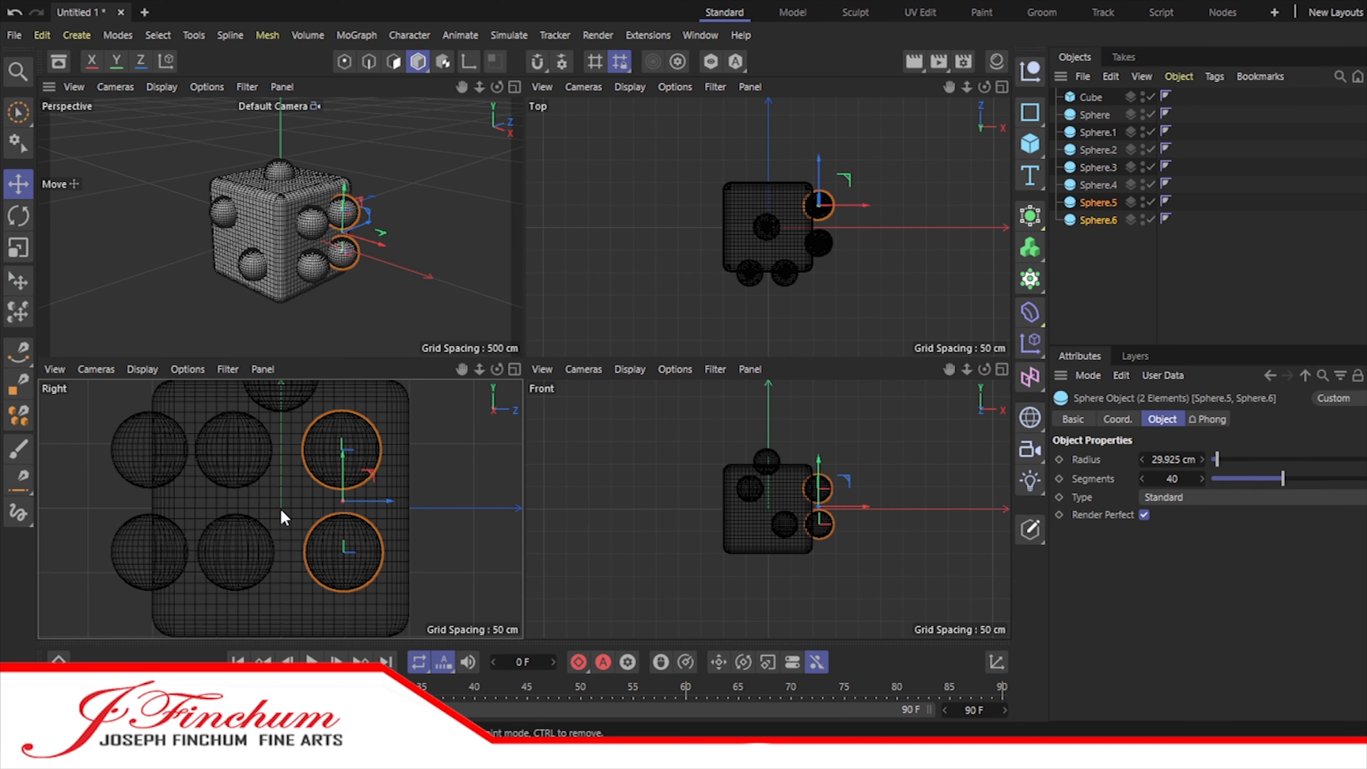
drag(1150, 114, 1152, 152)
click(514, 369)
Step: Center the four right-face spheres as a group on the cube face, lowering them about 6 cm
shift+click(1098, 219)
drag(637, 351, 627, 352)
drag(530, 255, 528, 270)
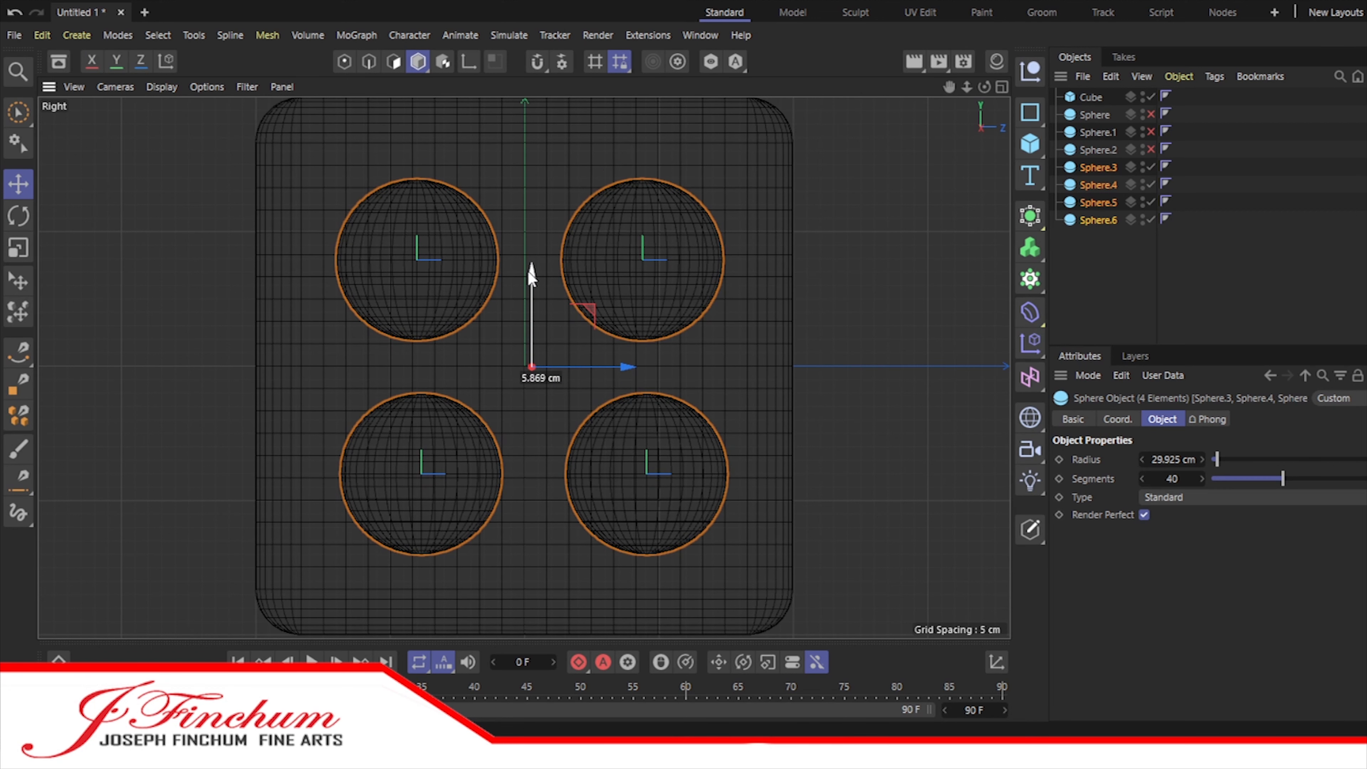
Step: Move the right column of two spheres about 3 cm toward the face's center
click(1099, 202)
shift+click(1100, 220)
drag(735, 364, 733, 370)
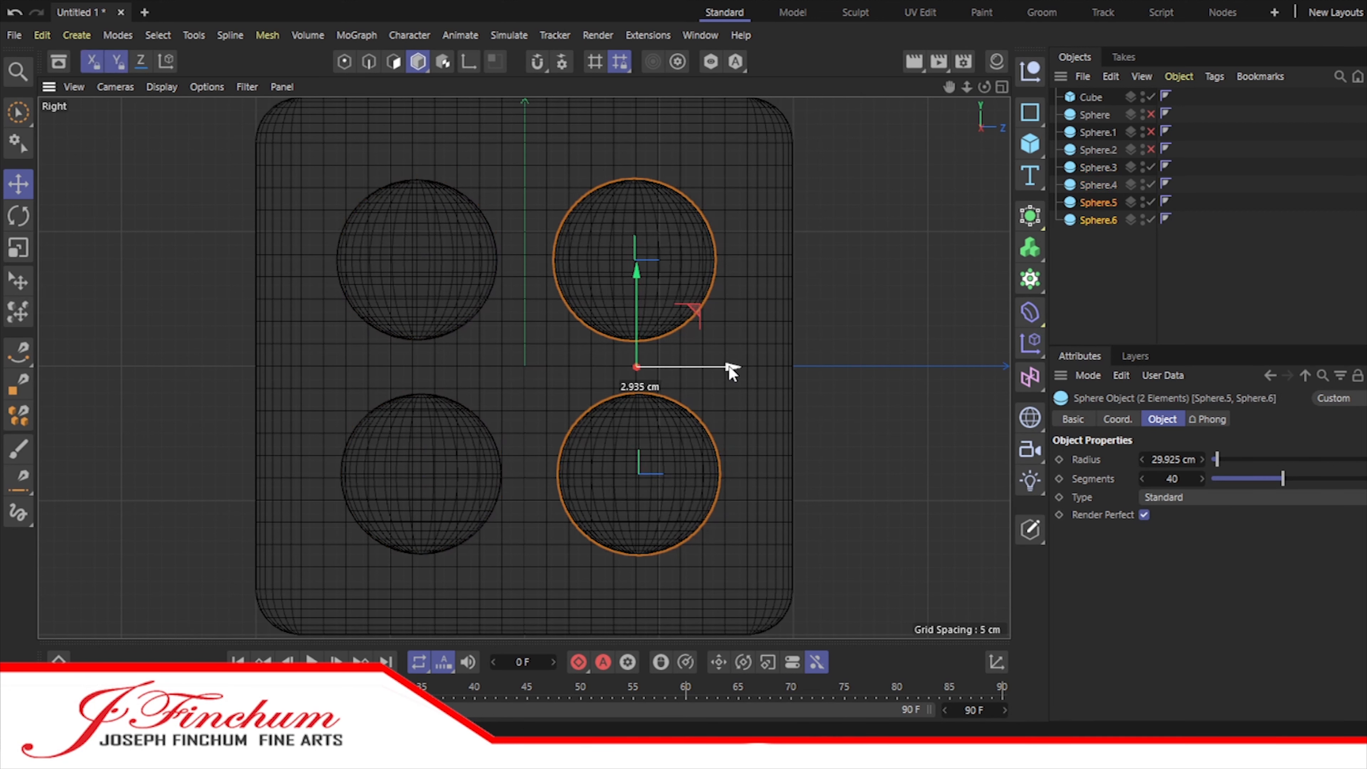
Step: Shift both spheres of the left column slightly outward so they line up vertically
click(448, 265)
drag(511, 261, 506, 263)
click(473, 473)
drag(516, 474, 509, 474)
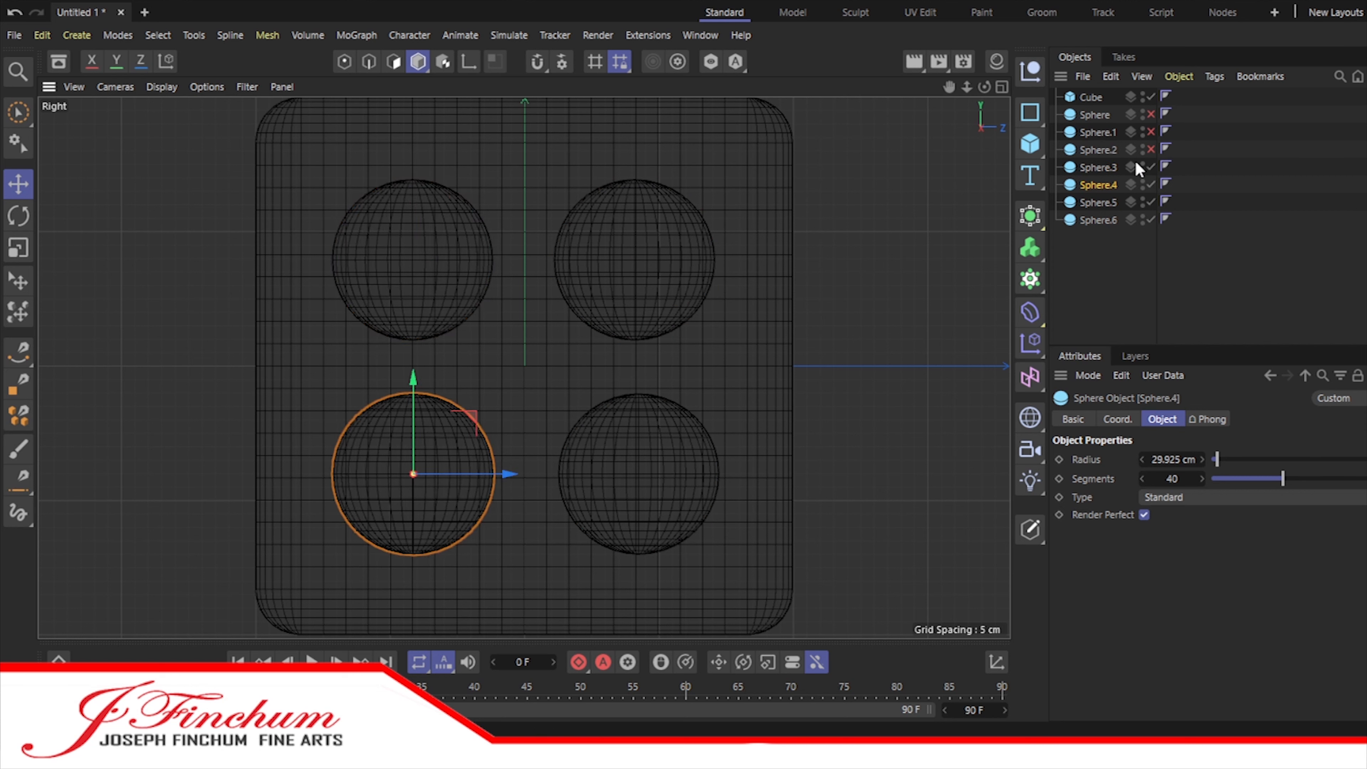
Step: Spread the left column's two spheres farther apart vertically and move both slightly toward the face's outer edge
click(1074, 168)
drag(507, 257, 508, 257)
drag(414, 163, 414, 152)
drag(508, 248, 502, 248)
click(1097, 186)
drag(503, 472, 498, 473)
drag(408, 369, 408, 379)
Step: Replace the right column's two spheres with copies of the left column, placed symmetrically across the face
click(1098, 220)
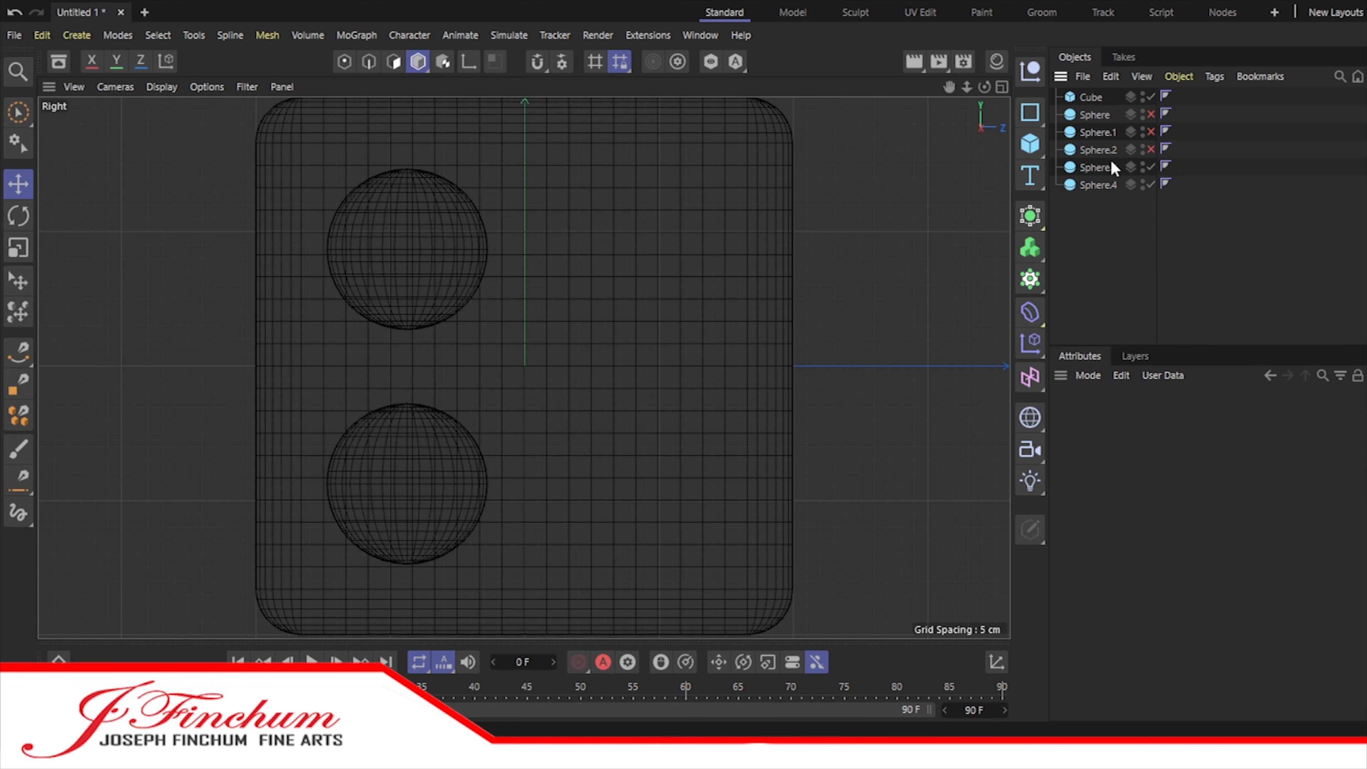
click(1098, 201)
shift+click(1098, 220)
drag(500, 370, 733, 384)
Step: Hide the four right-face spheres and show the two front-face spheres
drag(1151, 167, 1156, 223)
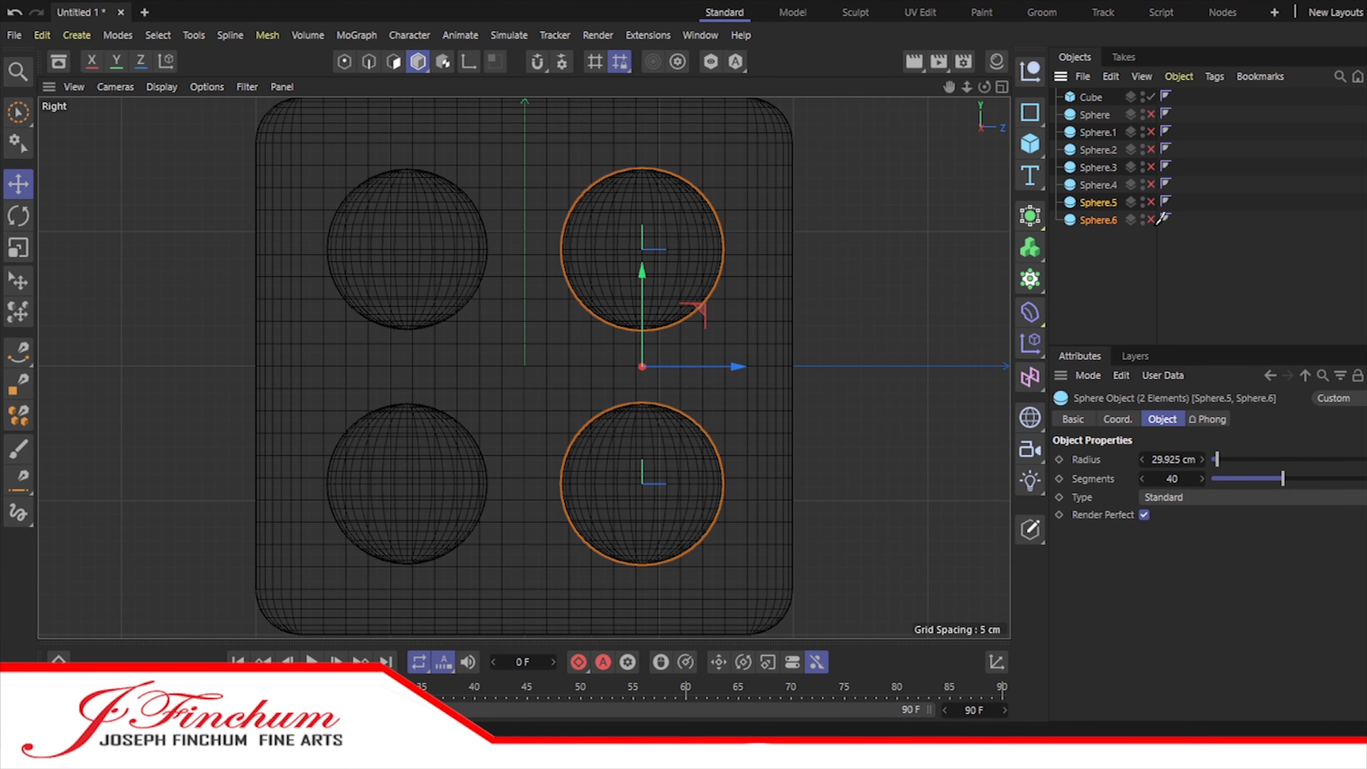
click(1151, 150)
click(1151, 133)
Step: Move the front face's upper-left sphere about 3 cm outward and slightly down in the Front view
middle_click(909, 175)
click(779, 495)
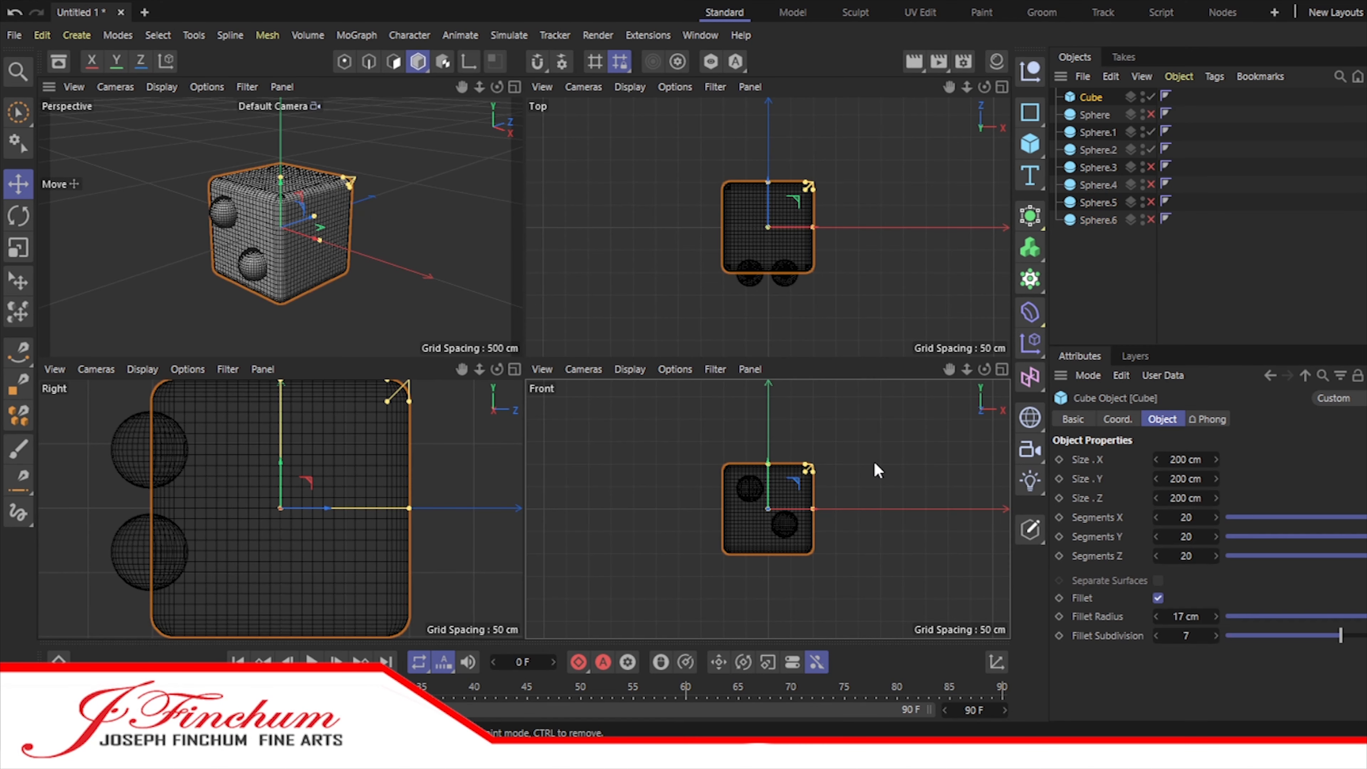
click(1002, 369)
scroll(485, 314, up, 5)
click(522, 277)
drag(602, 252, 596, 252)
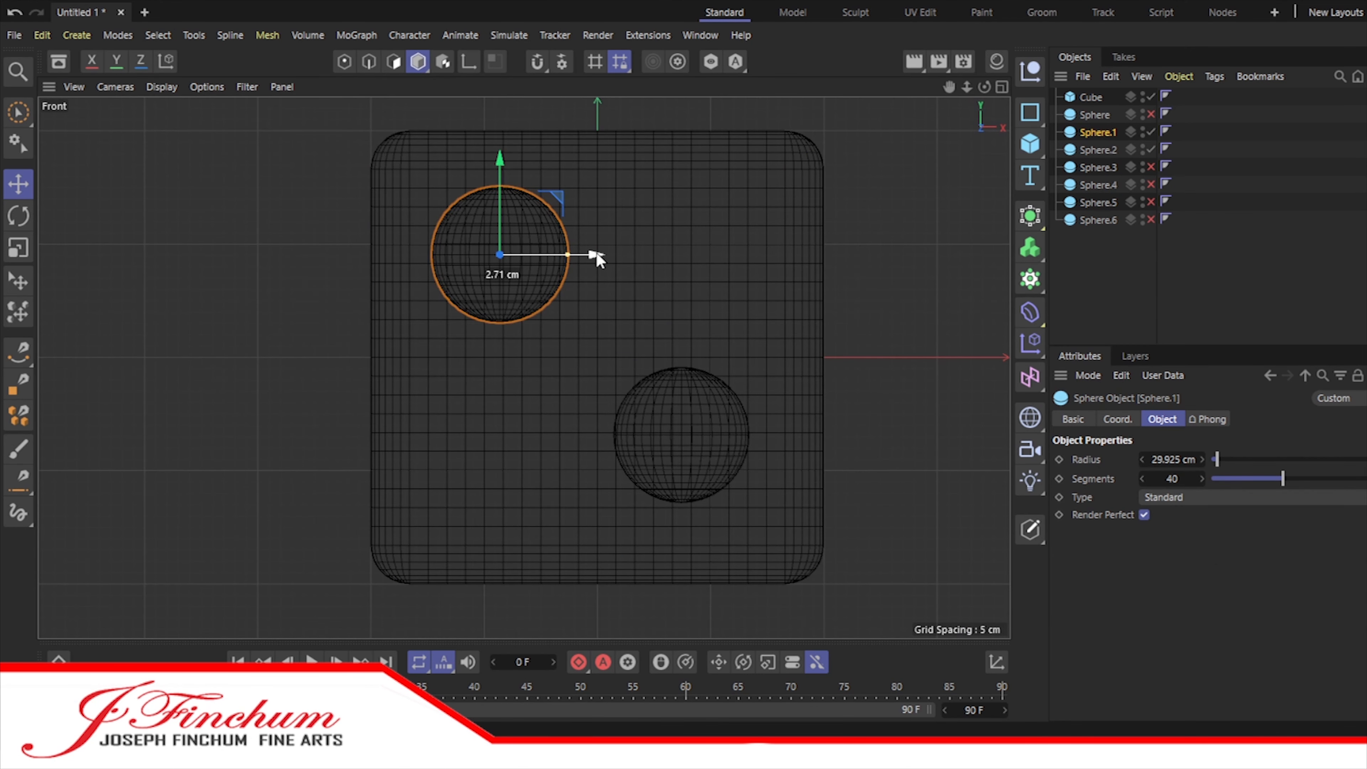
drag(499, 161, 500, 163)
Step: Lower the front face's other sphere about 9 cm and shift it outward, diagonally opposite the first
click(719, 458)
drag(682, 337, 682, 358)
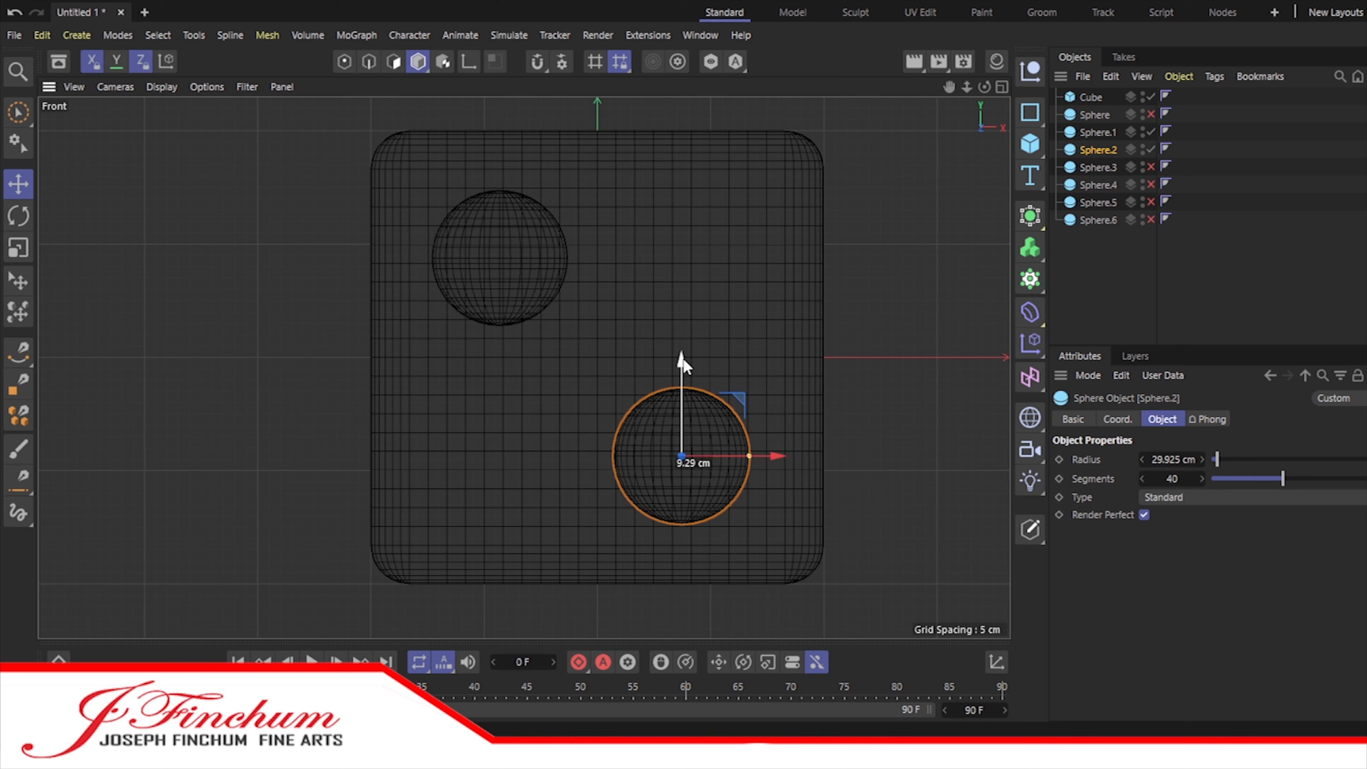
drag(771, 456, 788, 457)
Step: Hide the two front-face spheres and show the top sphere
click(1151, 150)
click(1150, 132)
click(1150, 115)
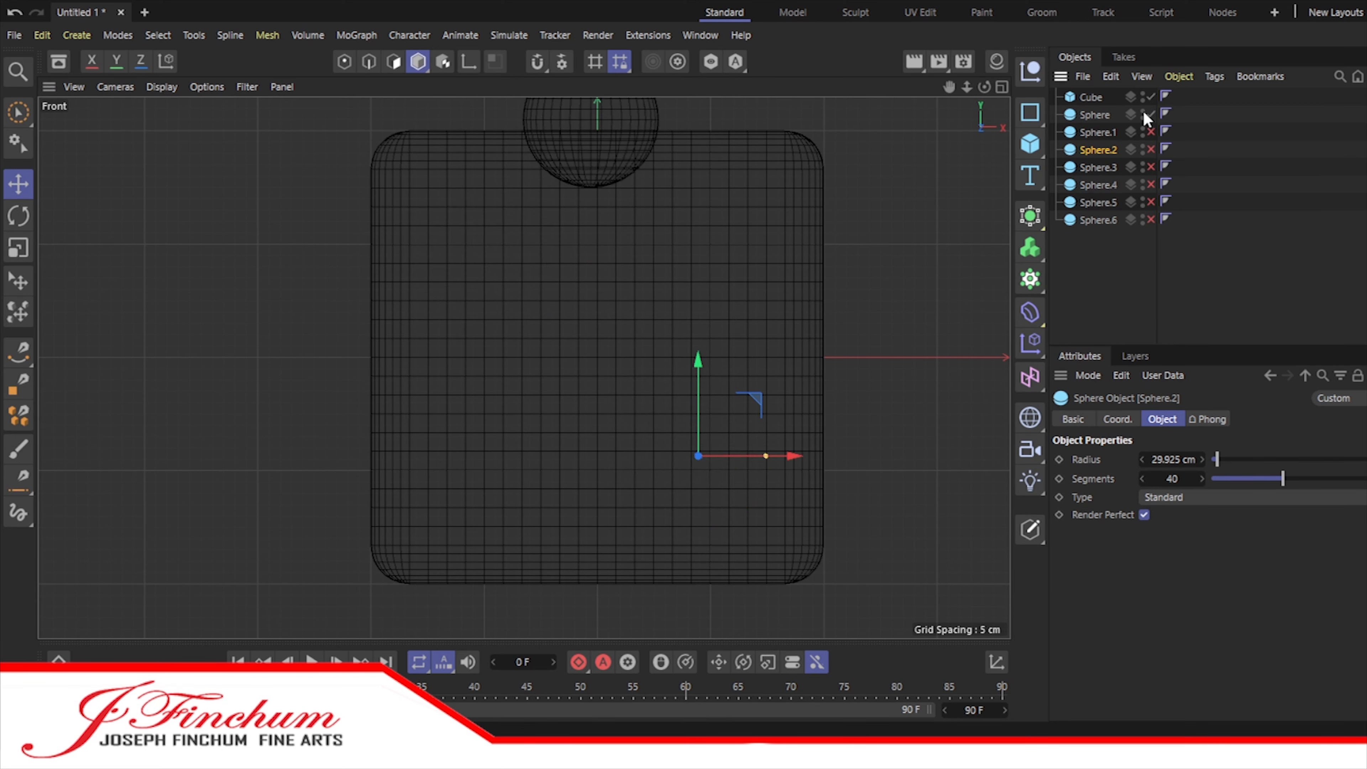
Step: Center the top sphere on the cube's top face in the Top view
click(1001, 87)
click(789, 215)
click(1002, 88)
scroll(527, 372, up, 6)
click(528, 364)
scroll(618, 331, down, 5)
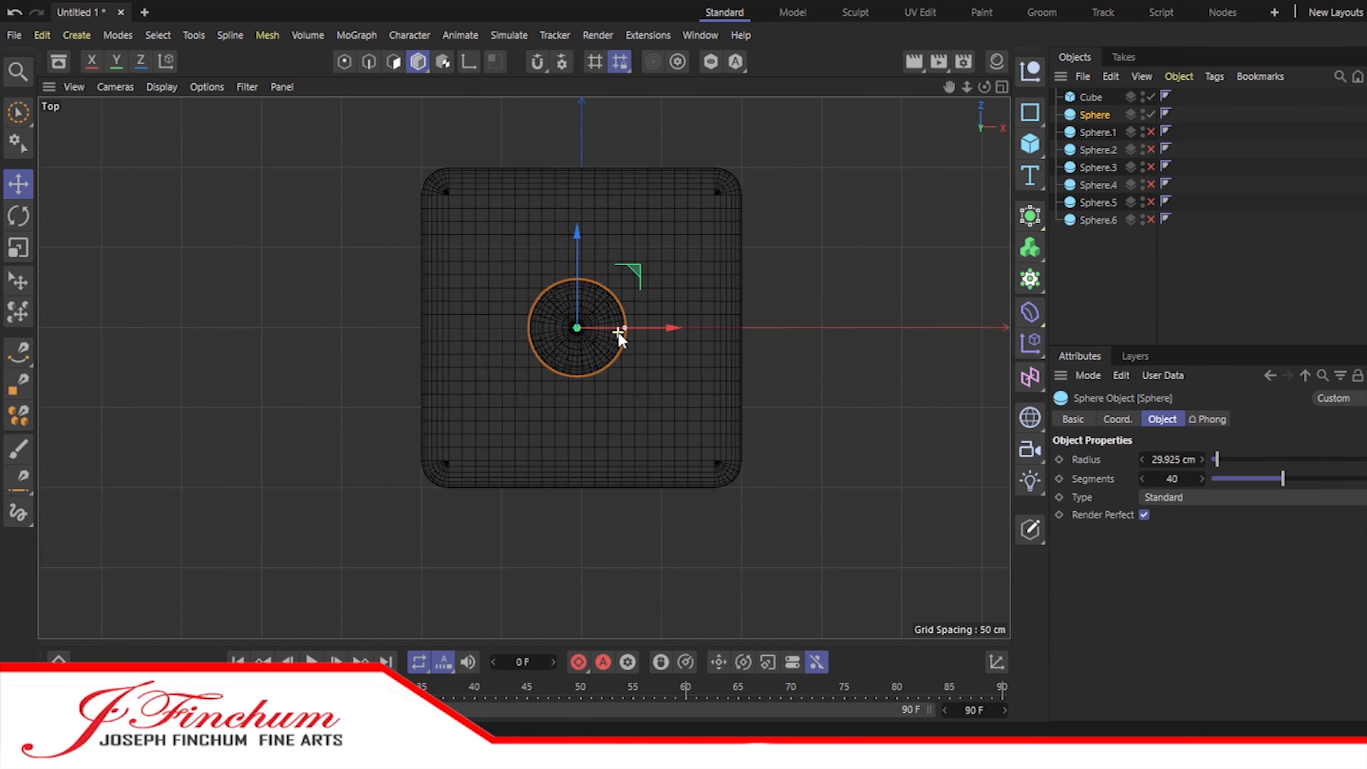
scroll(619, 331, up, 1)
drag(663, 327, 669, 333)
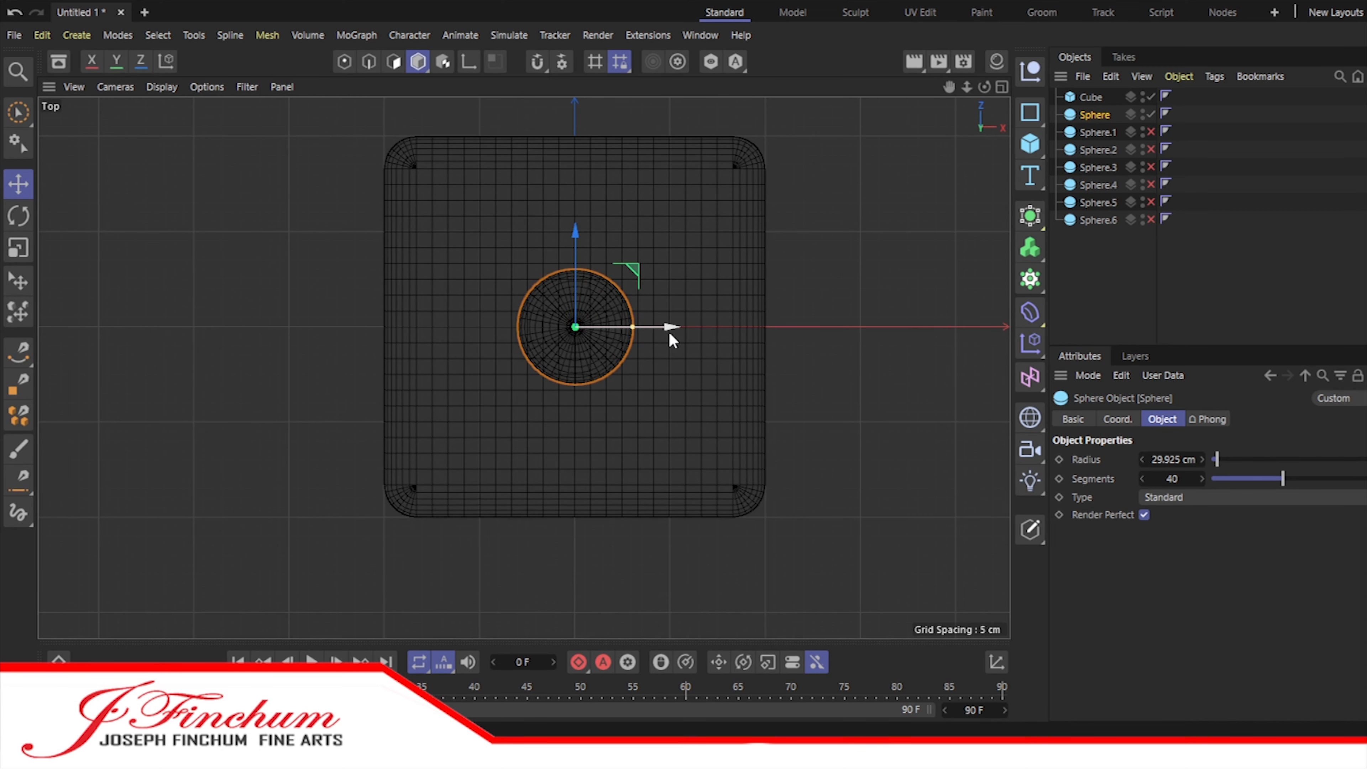
drag(909, 266, 908, 267)
click(1103, 285)
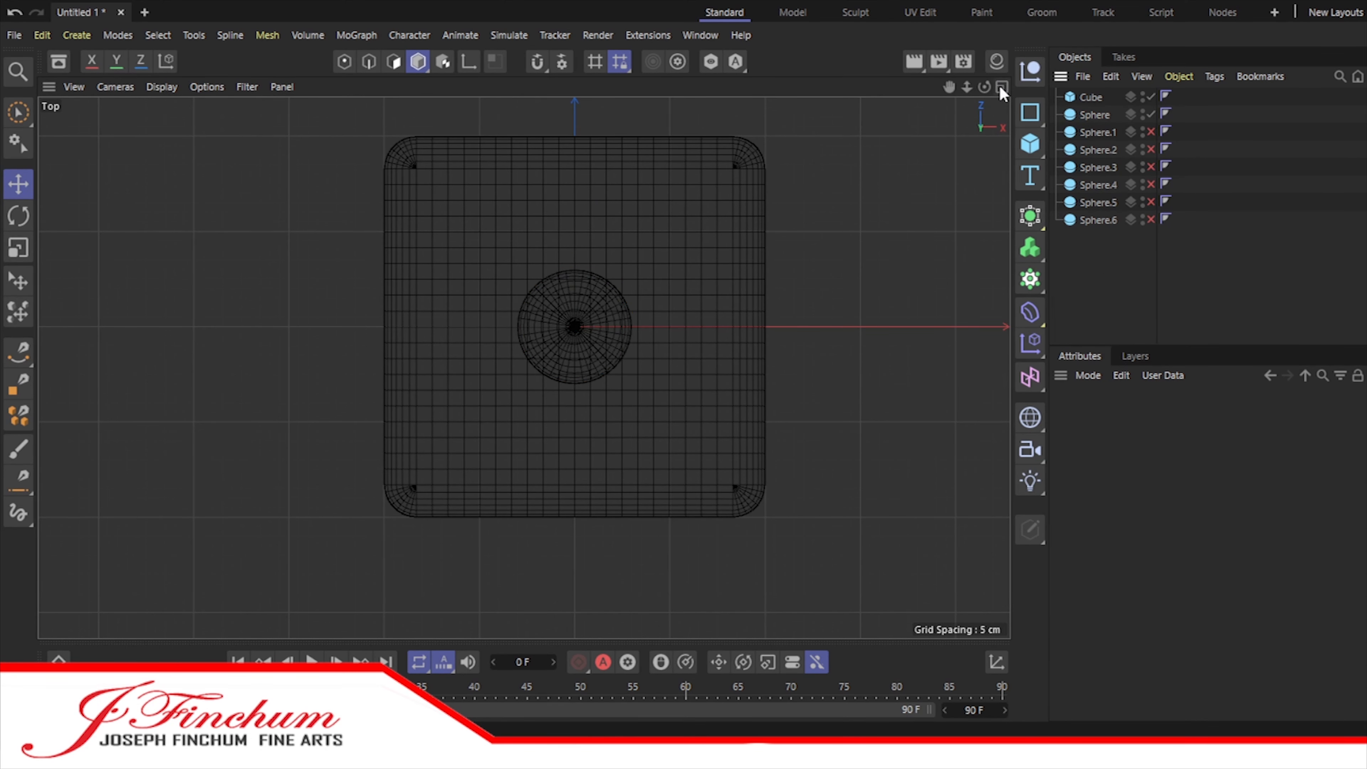
Step: Raise the top sphere slightly out of the cube in the Front view
click(1002, 87)
middle_click(735, 452)
alt+middle_drag(724, 200, 721, 245)
click(566, 191)
scroll(564, 187, up, 4)
mouse_move(549, 122)
mouse_down()
mouse_move(550, 137)
mouse_move(549, 103)
mouse_up()
Step: Show the two front-face spheres and hide the top sphere again
click(1103, 133)
click(1106, 149)
drag(1151, 150, 1154, 111)
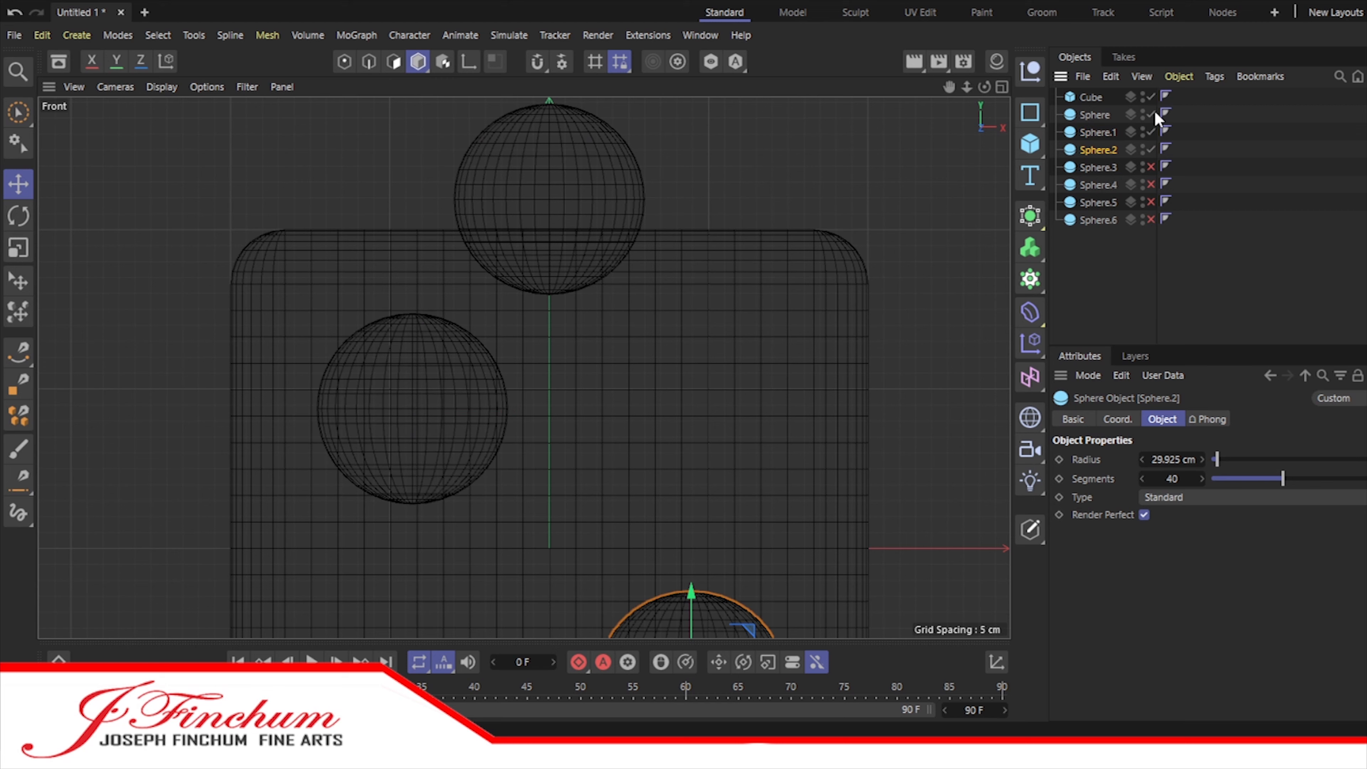
click(1153, 113)
Step: Adjust how deeply the two front-face spheres sit in the cube, moving them together in the Right view
scroll(936, 182, down, 3)
middle_click(936, 182)
click(309, 534)
middle_click(308, 535)
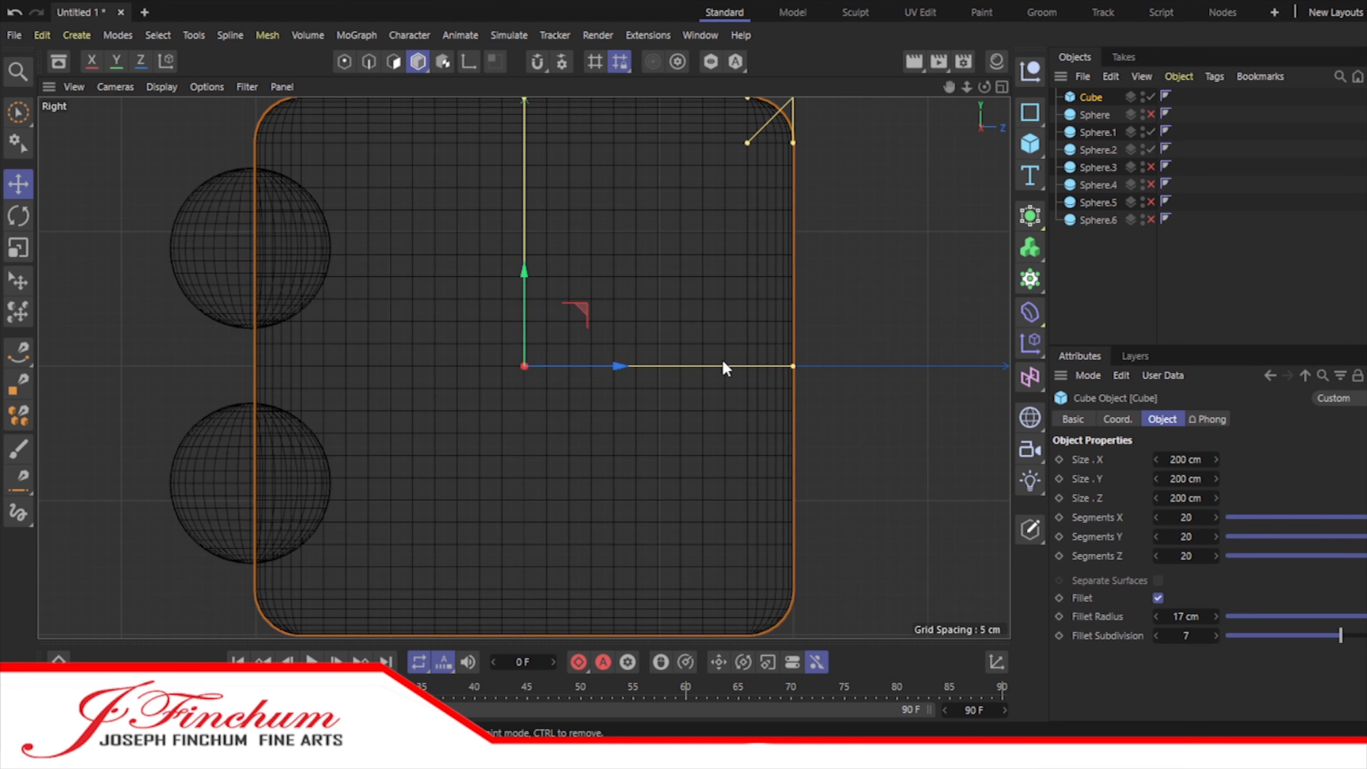
click(1098, 132)
ctrl+click(1100, 149)
drag(344, 366, 323, 365)
Step: Hide the two front-face spheres and show the four right-face spheres, selecting all four
click(1098, 167)
ctrl+click(1097, 185)
ctrl+click(1096, 202)
ctrl+click(1098, 220)
drag(1152, 132, 1151, 220)
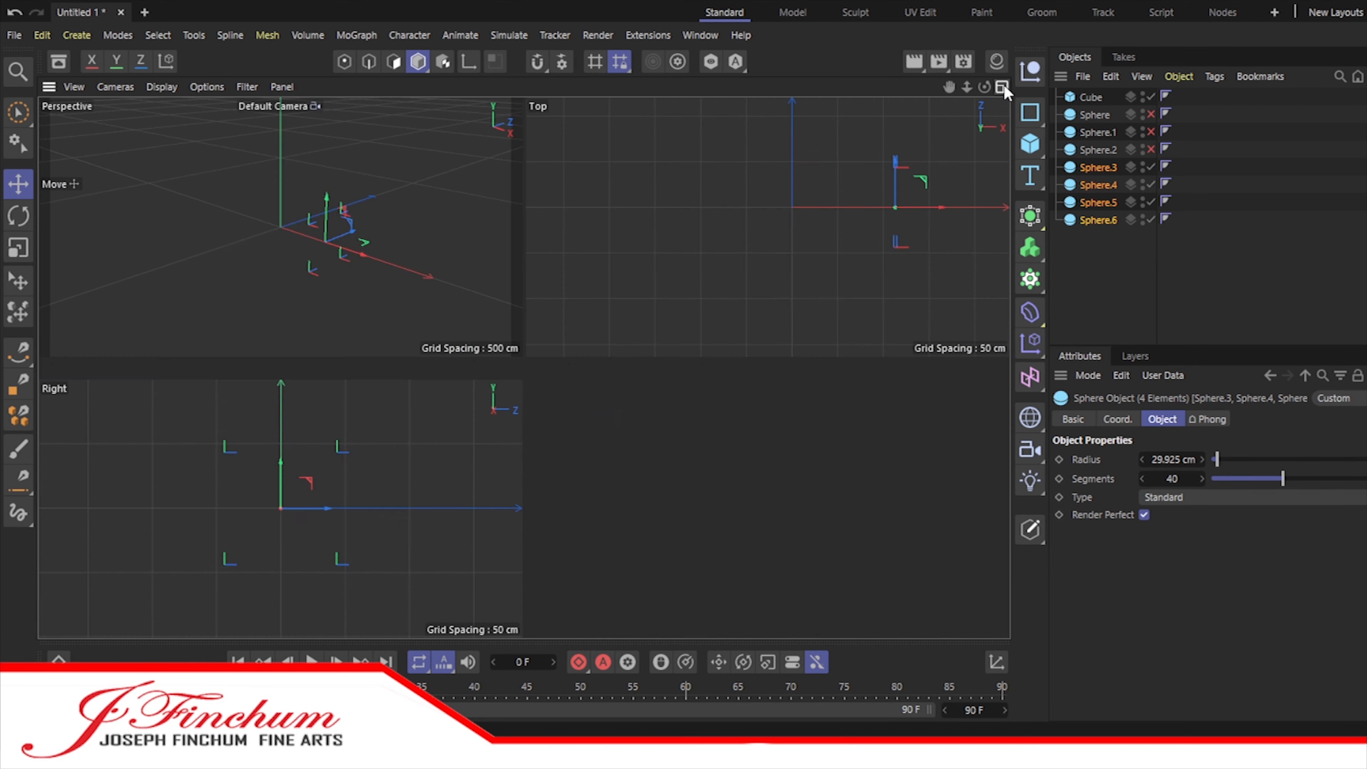
Step: Adjust how deeply the four right-face spheres sit in the cube, moving them together in the Top view
click(1001, 87)
click(808, 229)
click(1002, 86)
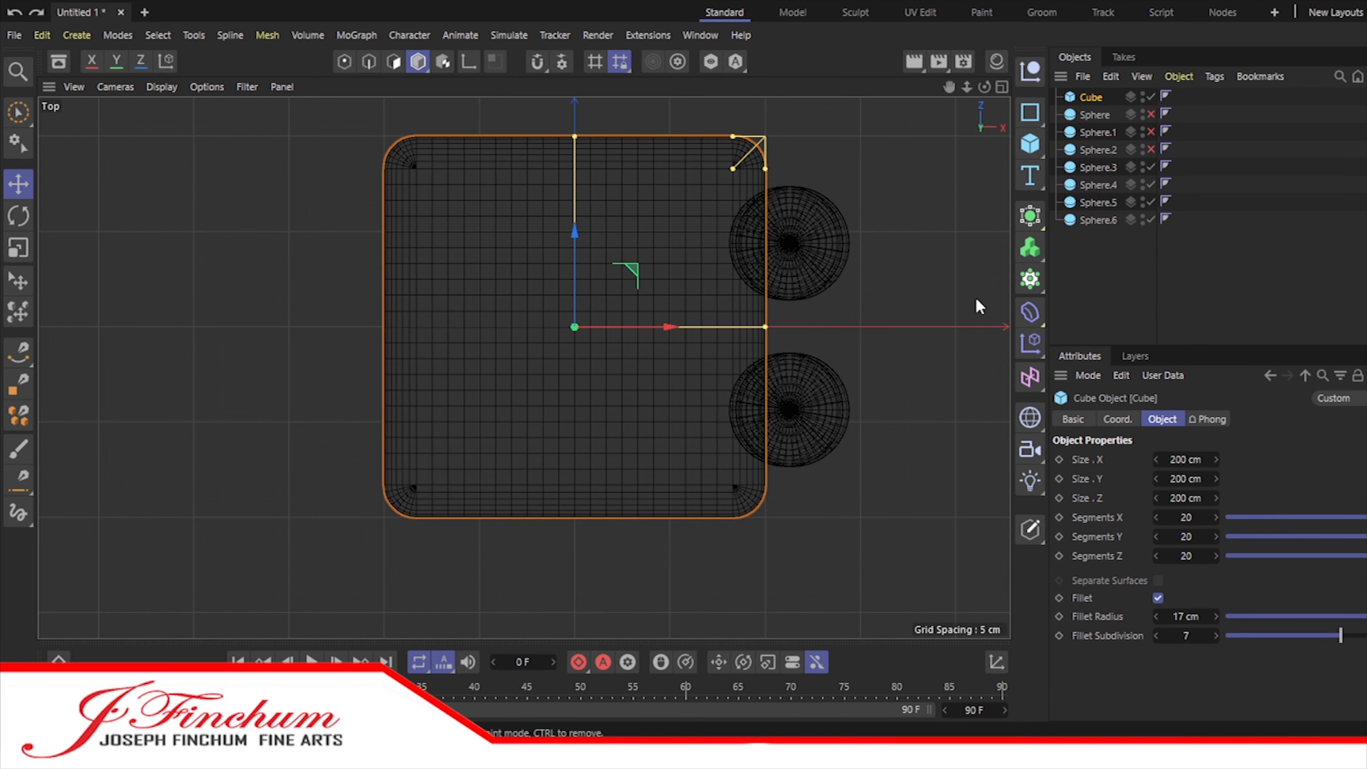
click(1098, 167)
shift+click(1098, 219)
drag(882, 328, 887, 343)
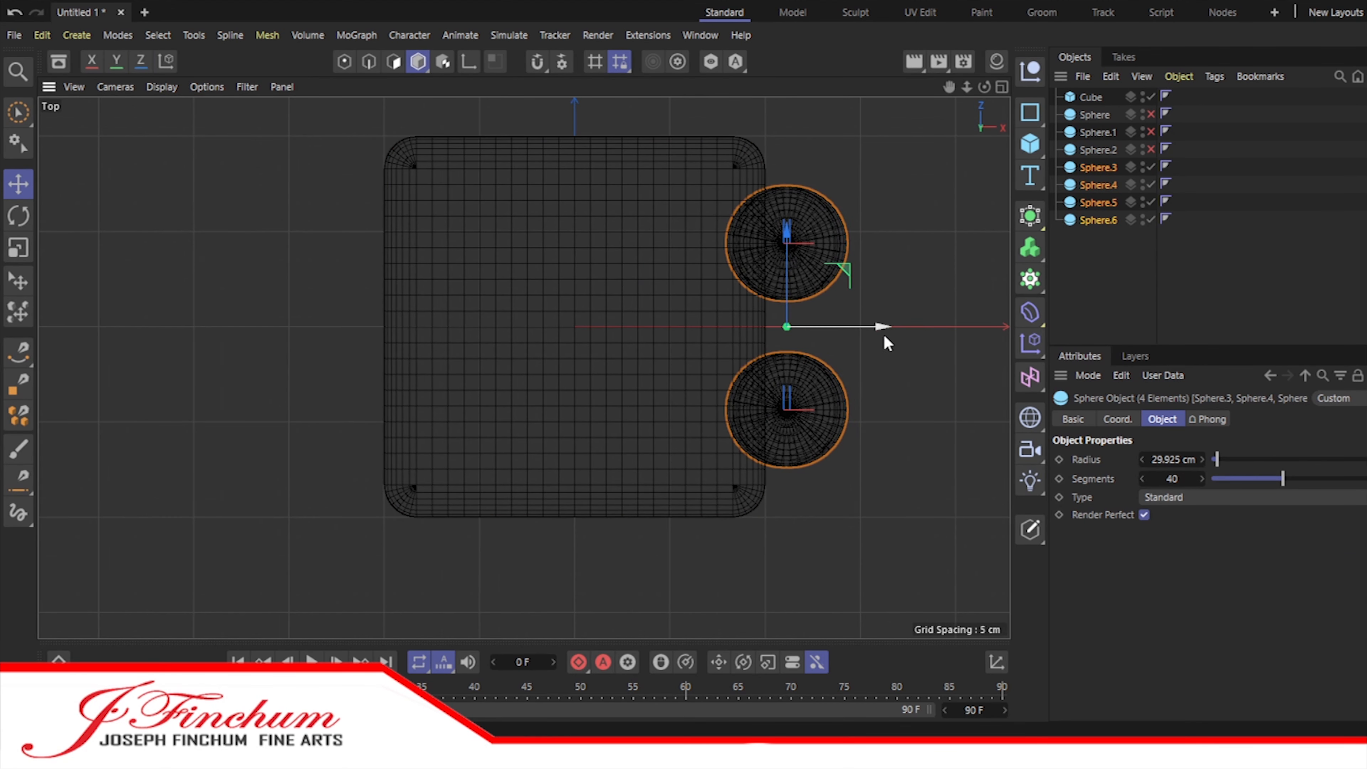
click(1101, 262)
Step: Show all hidden spheres and return to the perspective view, turned toward the right-face spheres
drag(1151, 168, 1150, 220)
click(1002, 86)
click(514, 87)
drag(985, 87, 980, 121)
Step: Duplicate the four right-face spheres and move the copies down toward the cube's underside
click(1093, 221)
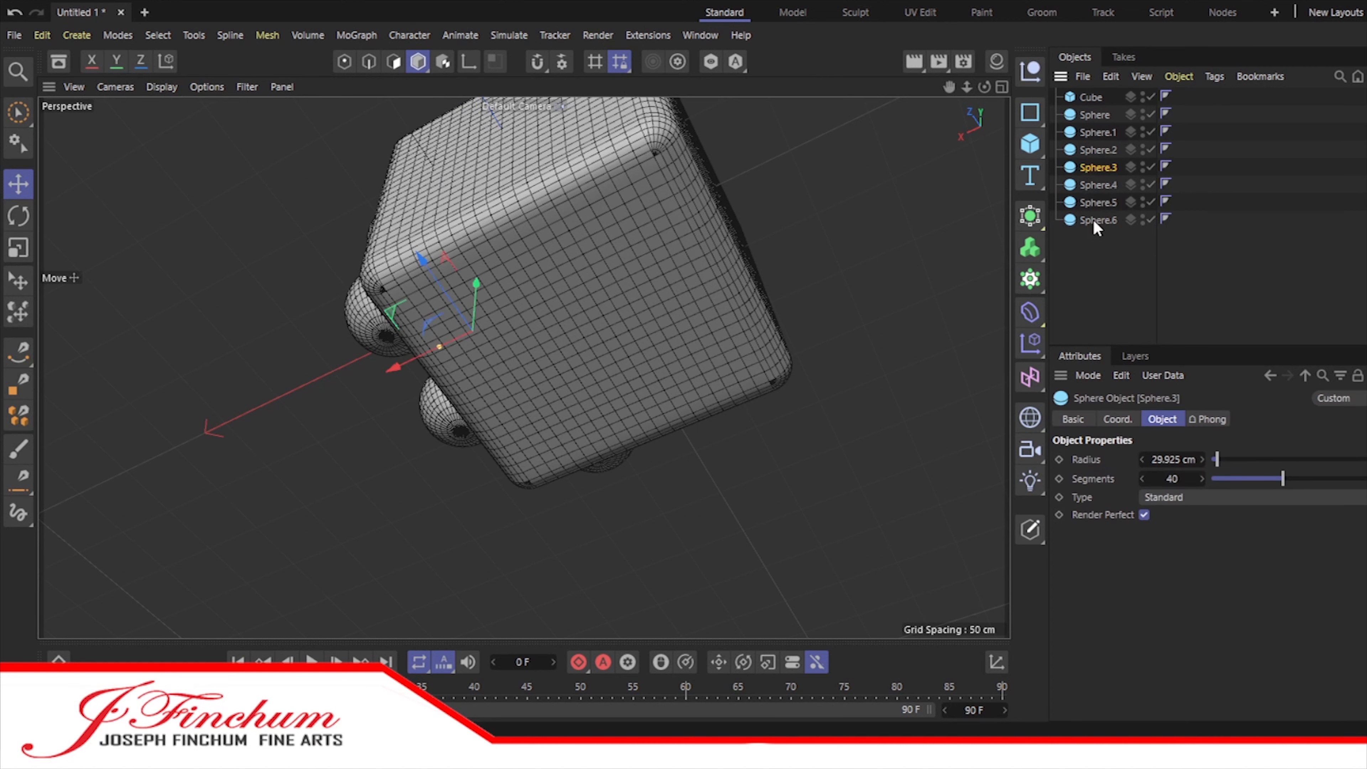
shift+click(1099, 168)
ctrl+drag(1099, 168, 1101, 238)
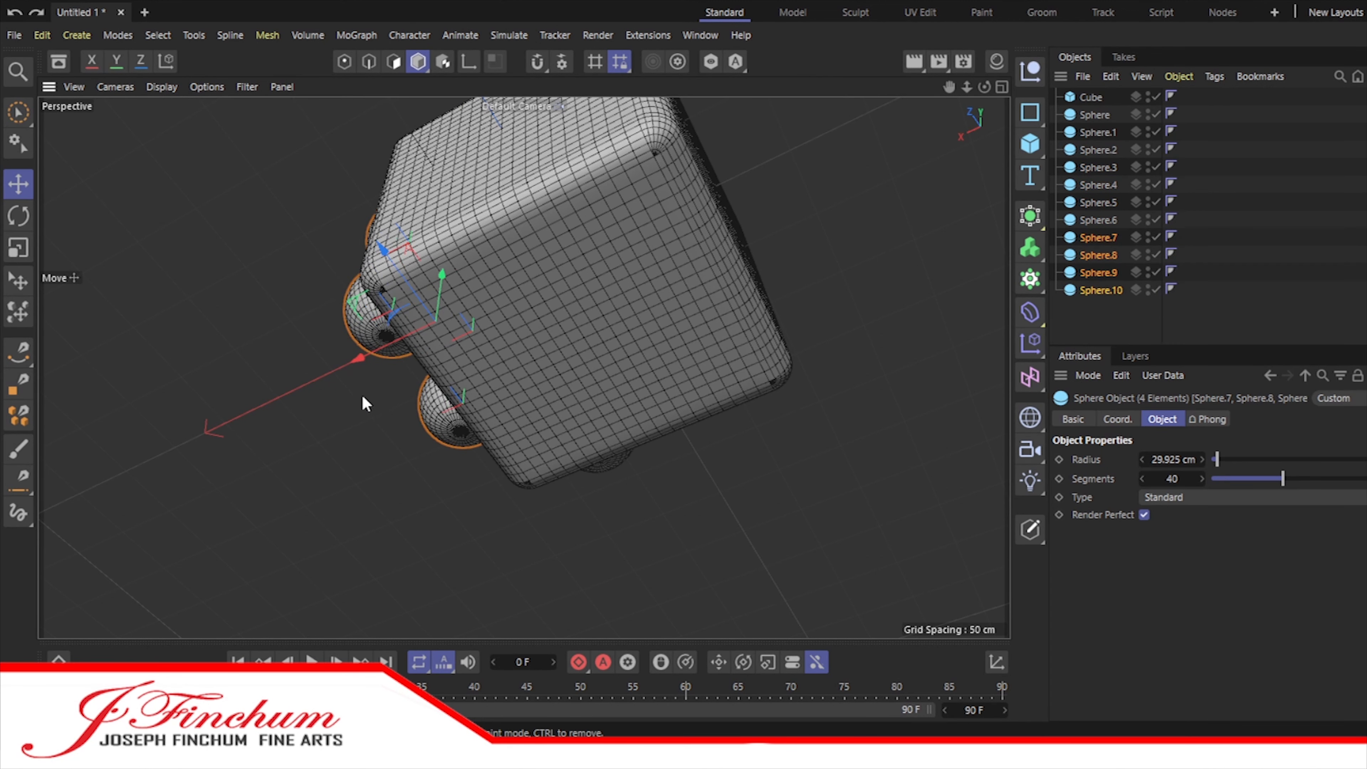
drag(984, 88, 968, 130)
drag(407, 109, 435, 381)
Step: Try to delete the lowest sphere copy, and undo the recent changes
click(1104, 290)
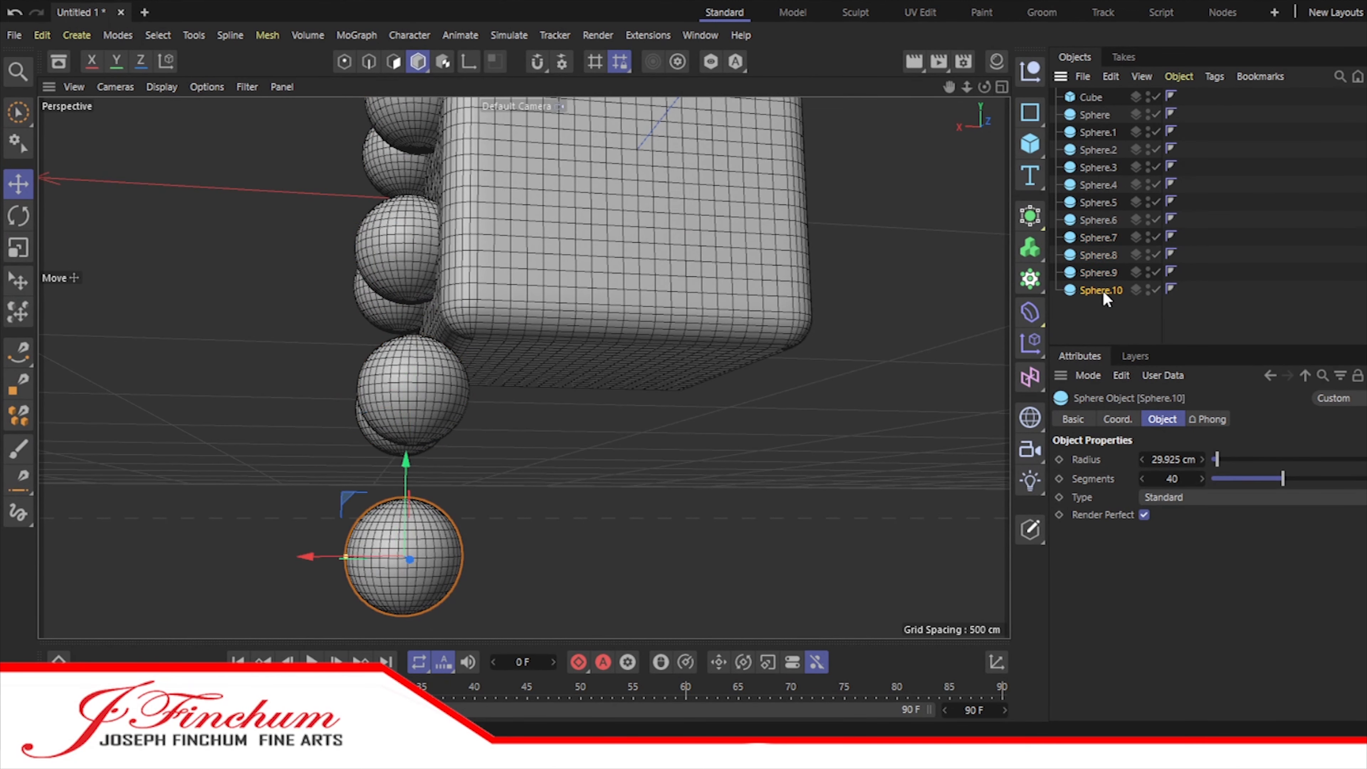
key(Delete)
click(1100, 273)
Step: Delete Sphere.8 and Sphere.10 from the copies, keeping one pair beneath the cube
key(Delete)
key(ctrl+z)
key(ctrl+z)
key(ctrl+z)
key(ctrl+z)
click(1104, 291)
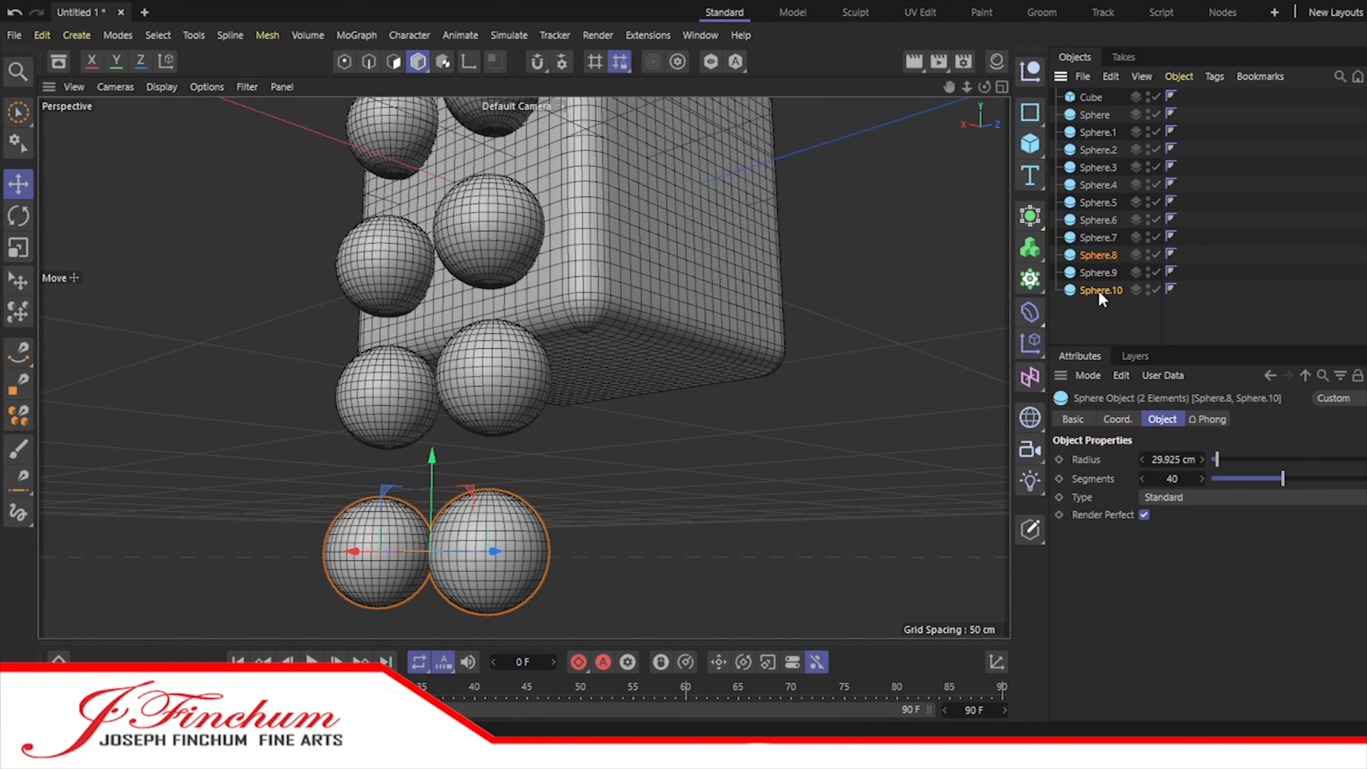
key(Delete)
click(1098, 254)
key(ctrl+z)
key(ctrl+z)
key(ctrl+z)
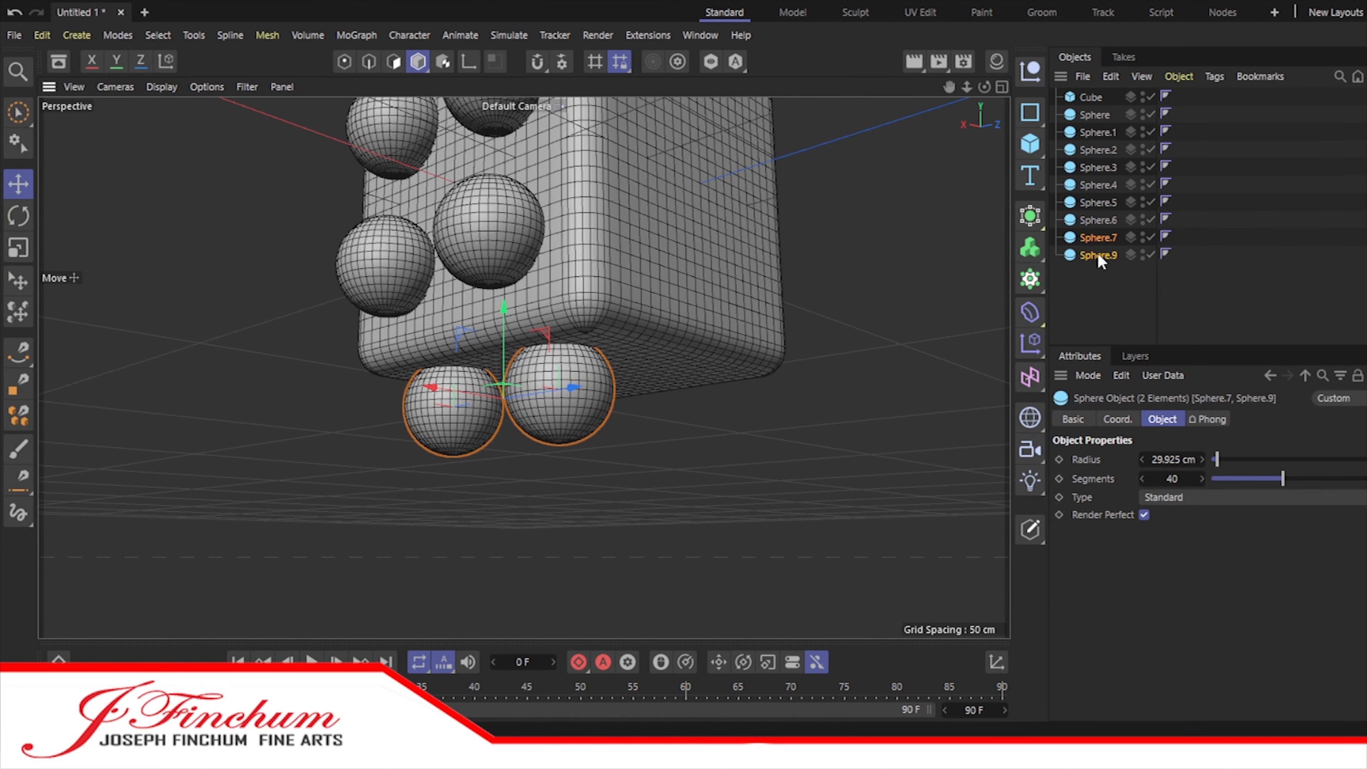
Step: Duplicate the pair beneath the cube twice, moving each copy across to form three rows of two spheres
drag(440, 387, 511, 396)
ctrl+drag(1093, 291, 1096, 308)
drag(538, 401, 609, 413)
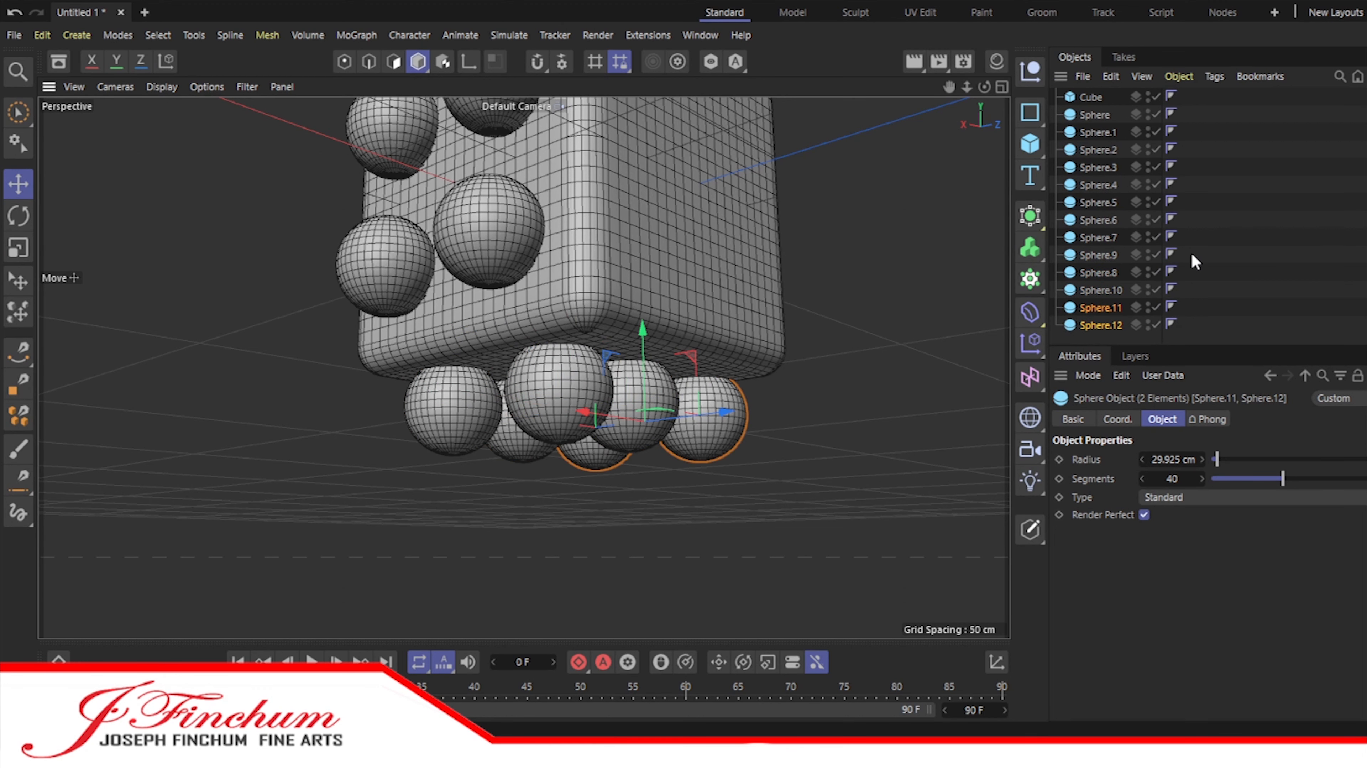
Step: Hide the spheres on the cube's top, front and right faces
click(1158, 254)
click(1157, 255)
drag(1157, 112, 1155, 220)
Step: Move the bottom face's left pair inward and shift the middle pair to even the spacing in the Top view
click(1000, 87)
click(829, 174)
click(998, 86)
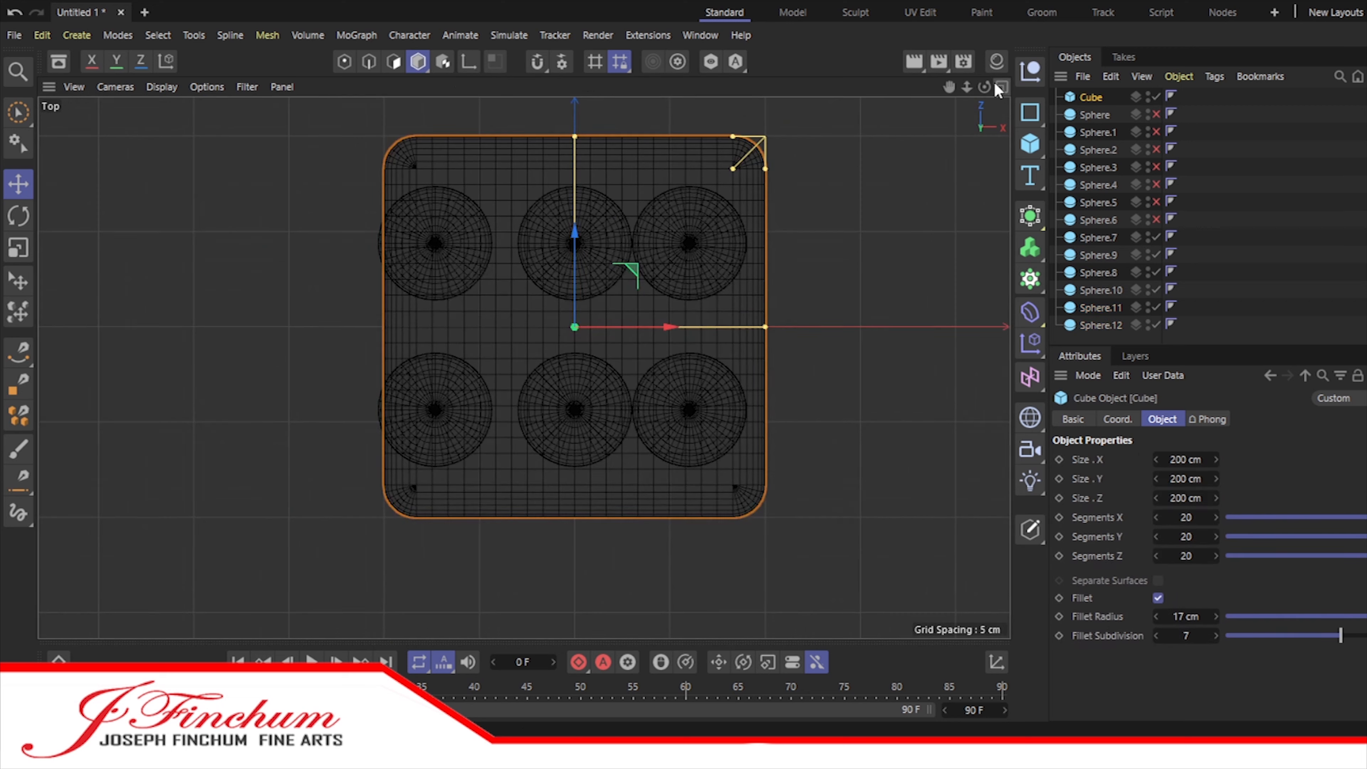
click(1098, 326)
shift+click(1096, 308)
drag(528, 326, 668, 327)
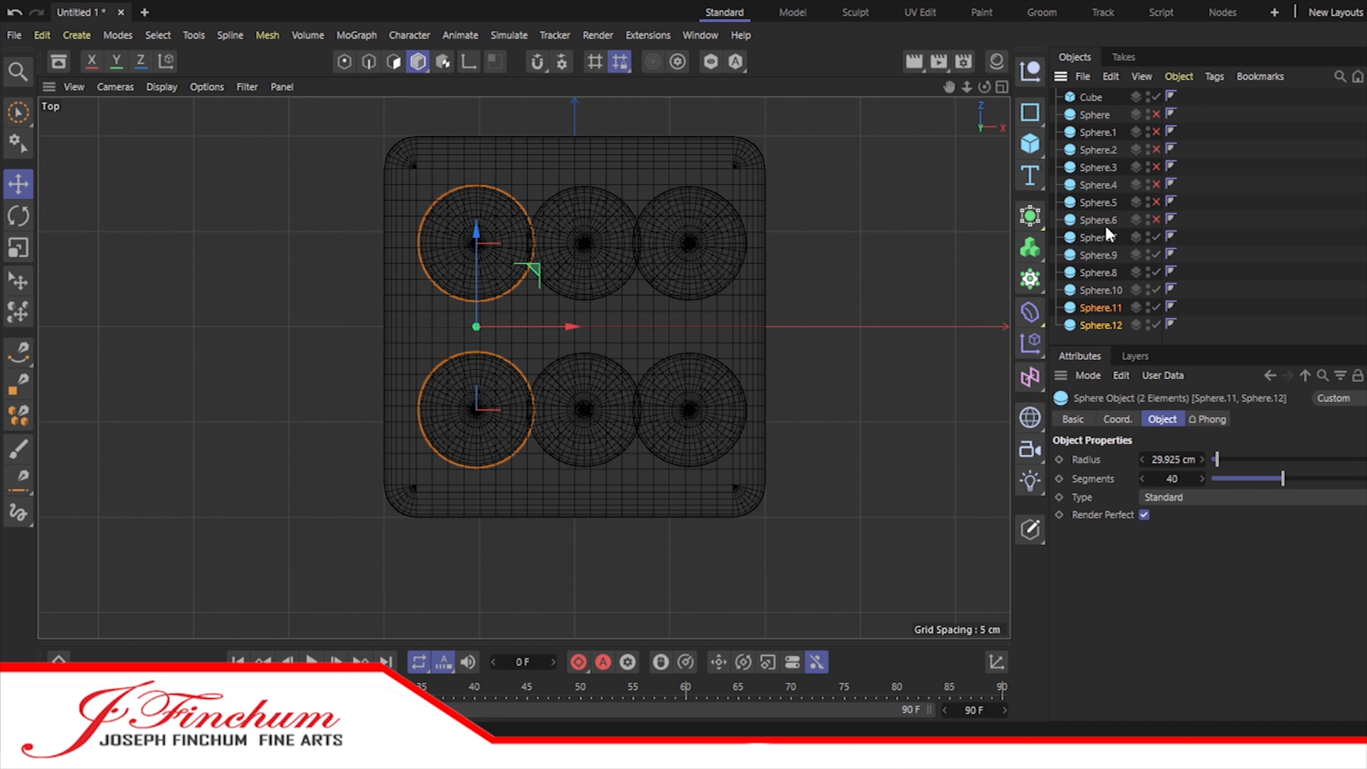
Step: Move the bottom face's right pair, Sphere.7 and Sphere.9, inward to mirror the left pair
click(1098, 237)
shift+click(1098, 255)
drag(763, 327, 762, 329)
Step: Center the bottom face's middle pair, Sphere.8 and Sphere.10, under the cube in the Front view
click(1000, 88)
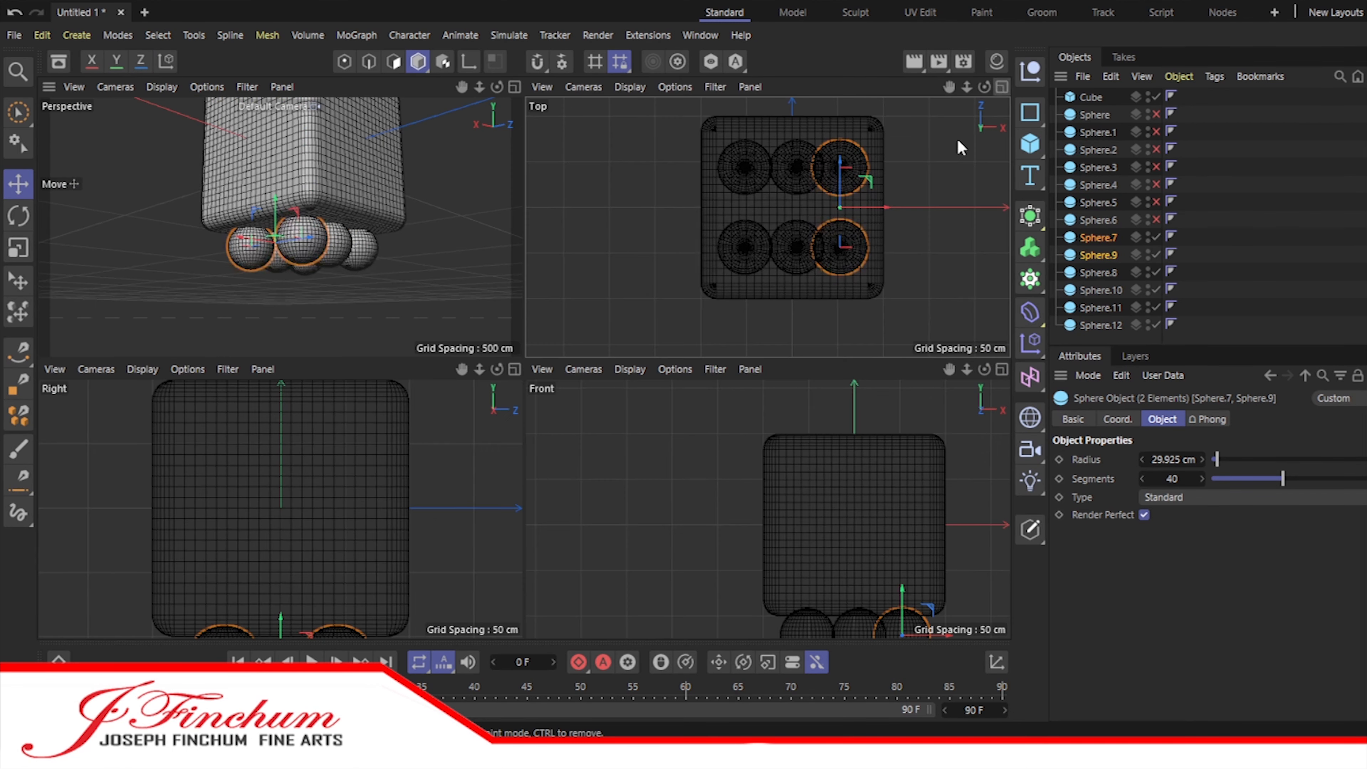
click(514, 369)
scroll(525, 367, up, 10)
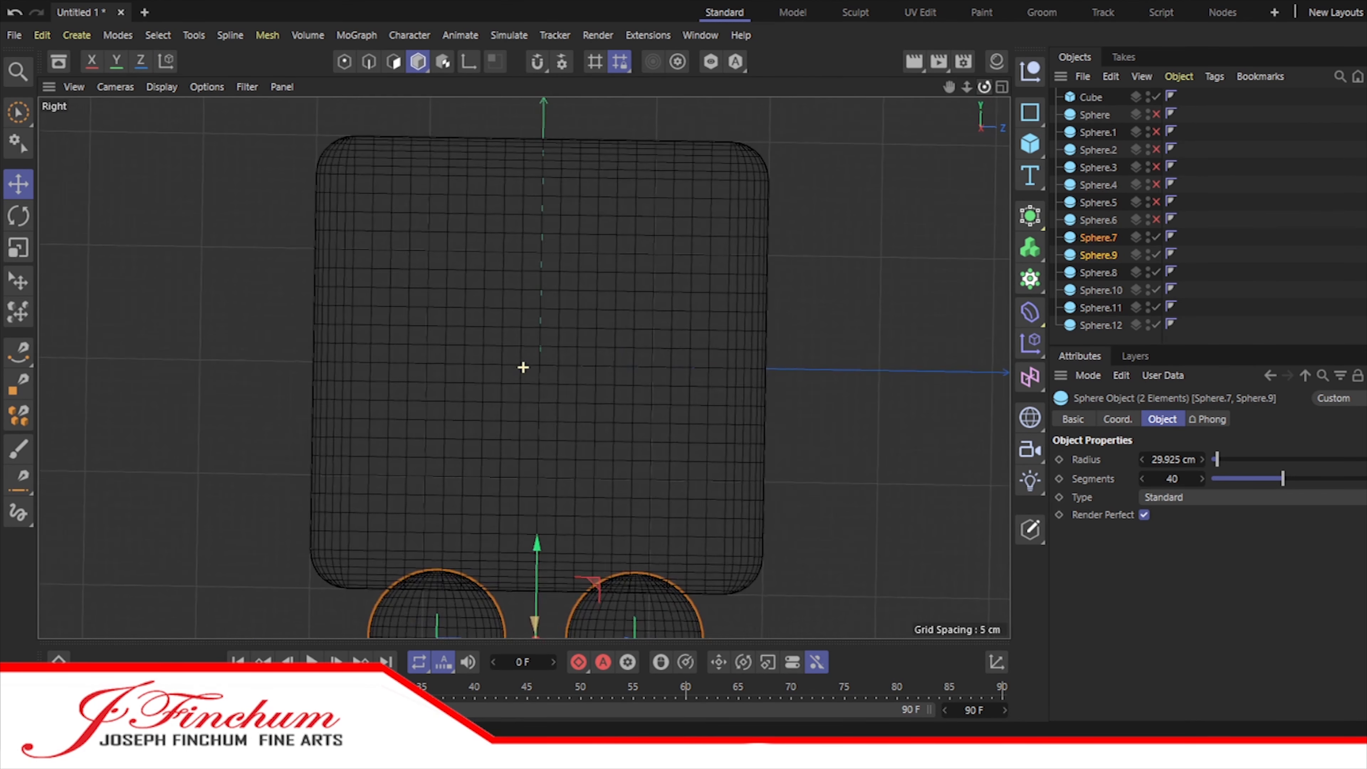
alt+middle_drag(524, 368, 531, 280)
click(1000, 87)
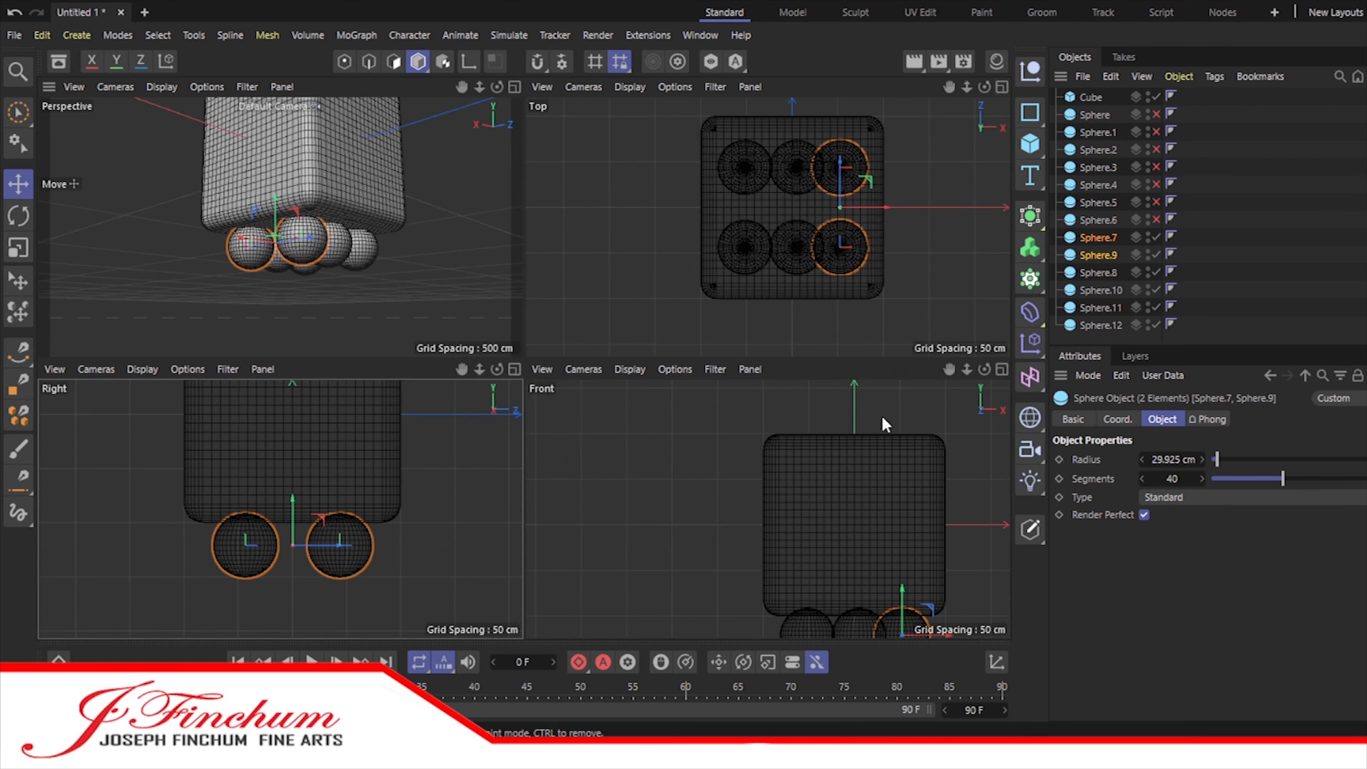
click(1001, 369)
drag(968, 88, 524, 368)
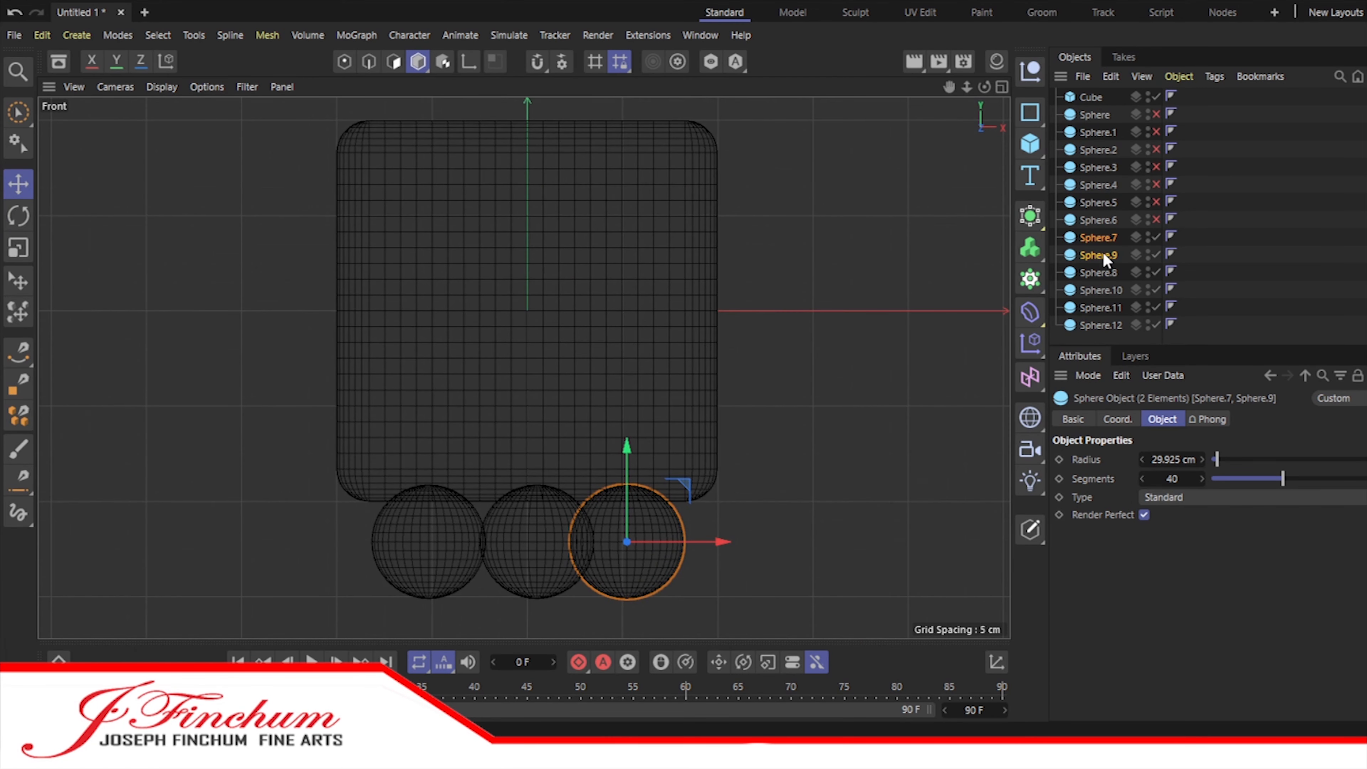
click(1098, 272)
ctrl+click(1100, 290)
drag(628, 542, 625, 543)
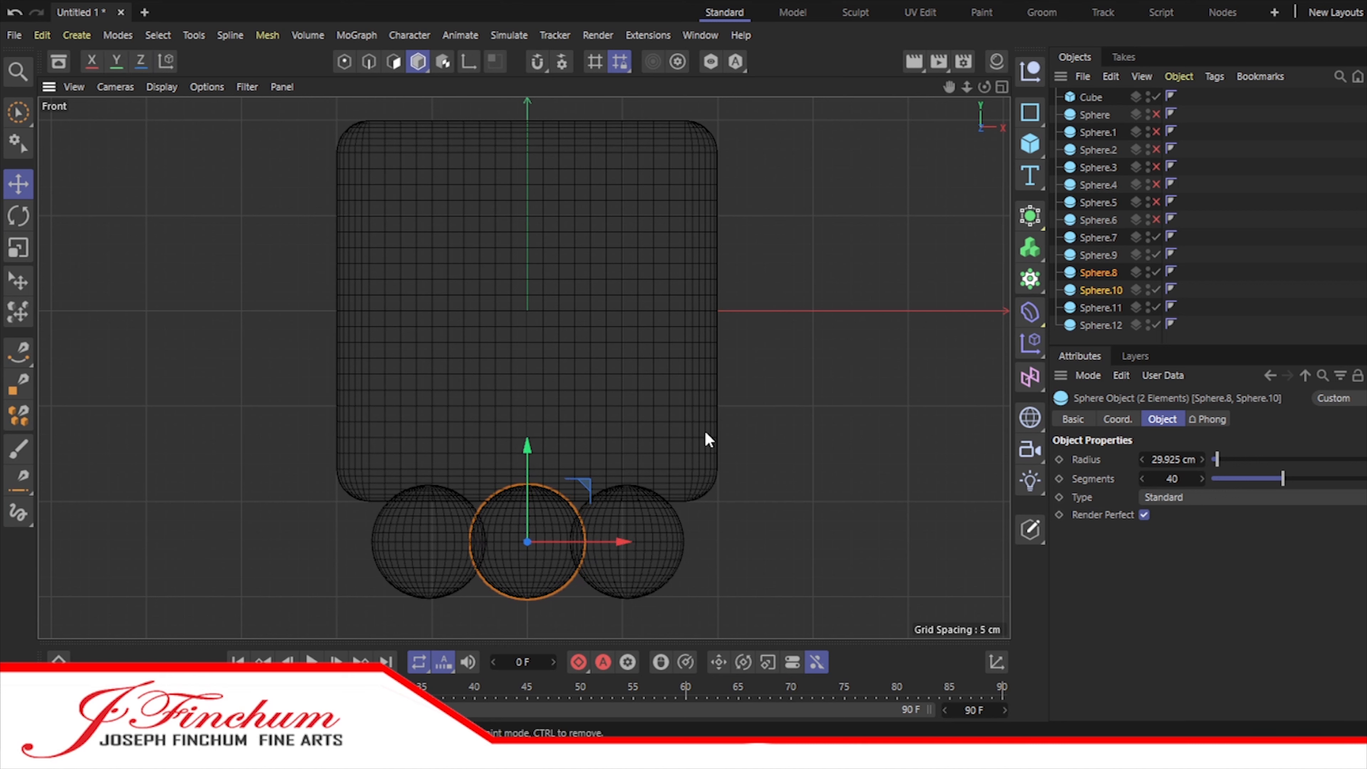
Step: Select all six bottom spheres and adjust their height against the cube's underside
click(1098, 237)
shift+click(1097, 325)
drag(530, 445, 531, 454)
Step: Show the hidden top, front-face and right-face spheres again in the perspective view
click(1002, 86)
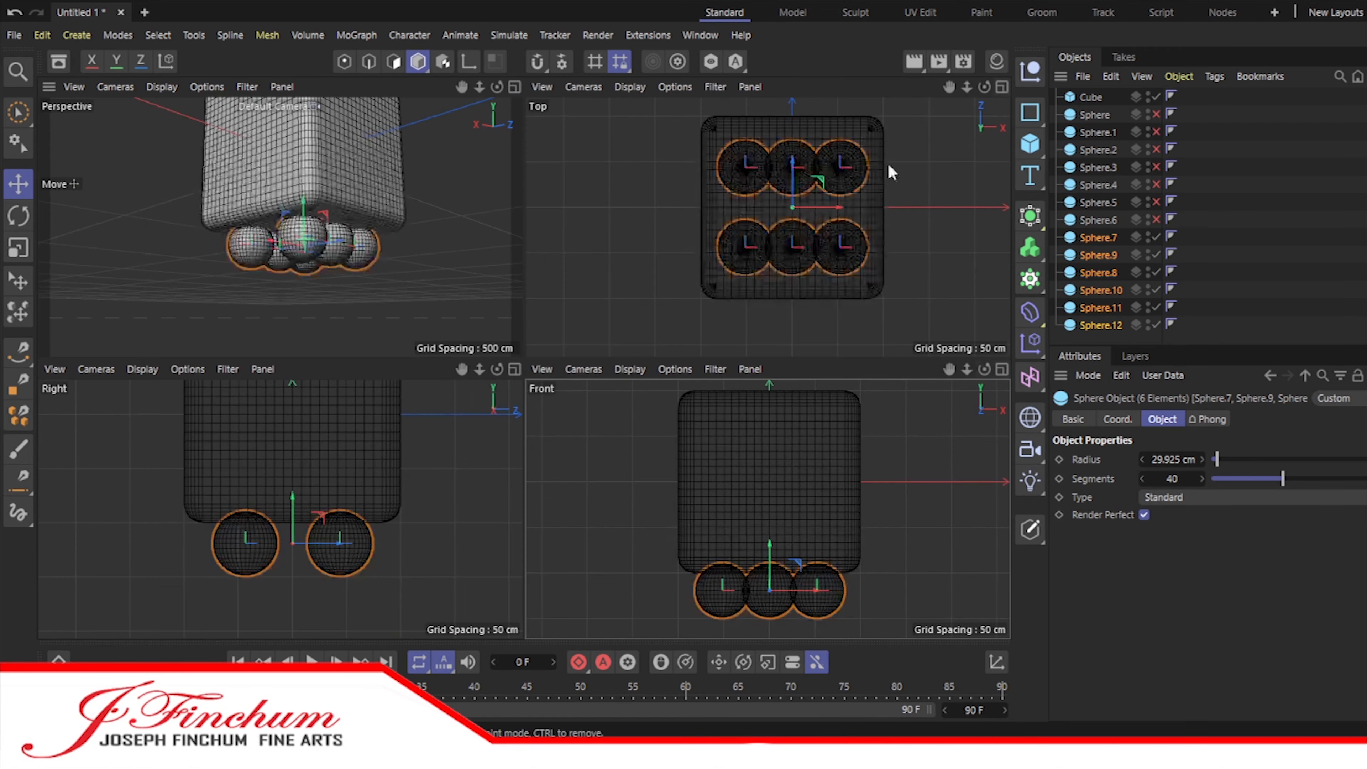
click(512, 92)
drag(1157, 221, 1156, 114)
mouse_move(985, 88)
mouse_down()
mouse_move(995, 95)
mouse_move(985, 89)
mouse_up()
drag(967, 88, 964, 258)
Step: Duplicate the six bottom spheres
ctrl+drag(1104, 238, 1093, 336)
scroll(1086, 284, down, 2)
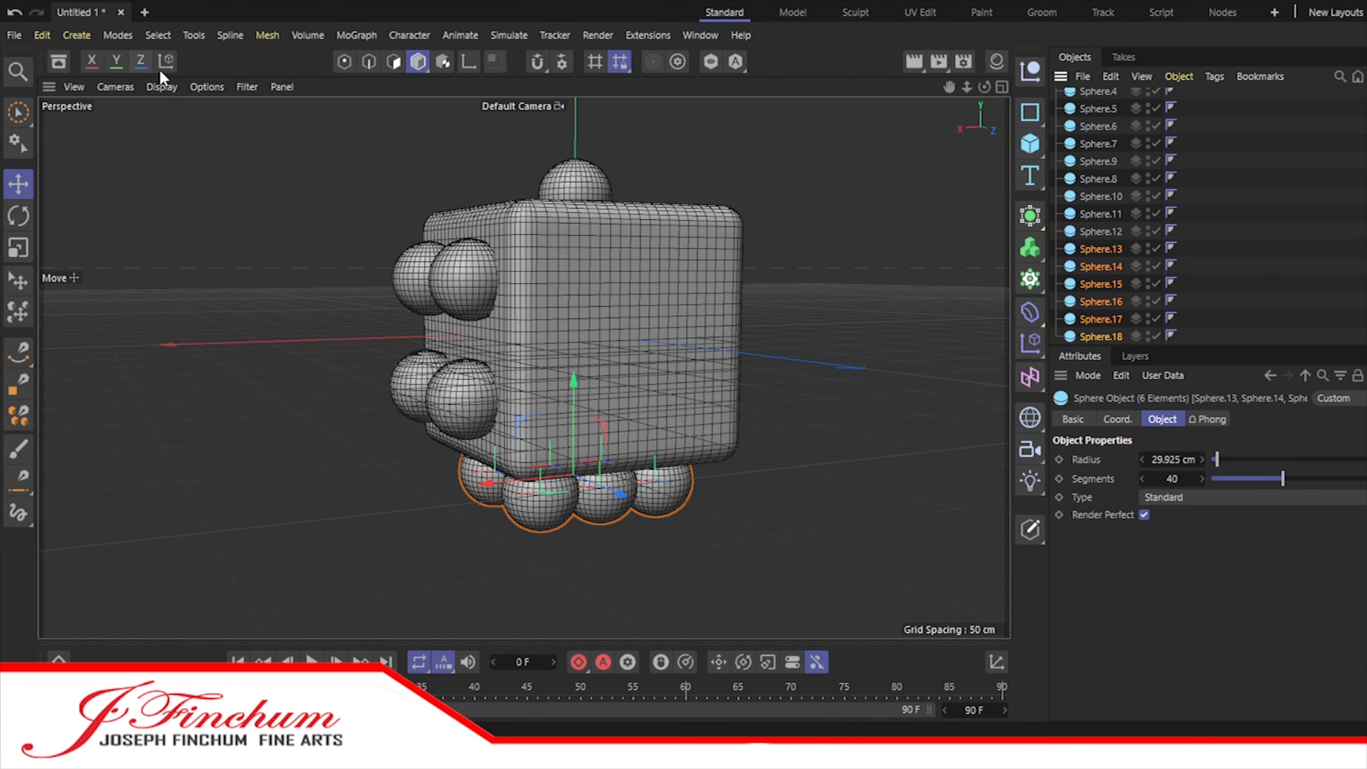
Step: Rotate the six duplicated spheres upright and move them up against the cube's blank face
click(21, 219)
shift+drag(595, 472, 542, 294)
key(space)
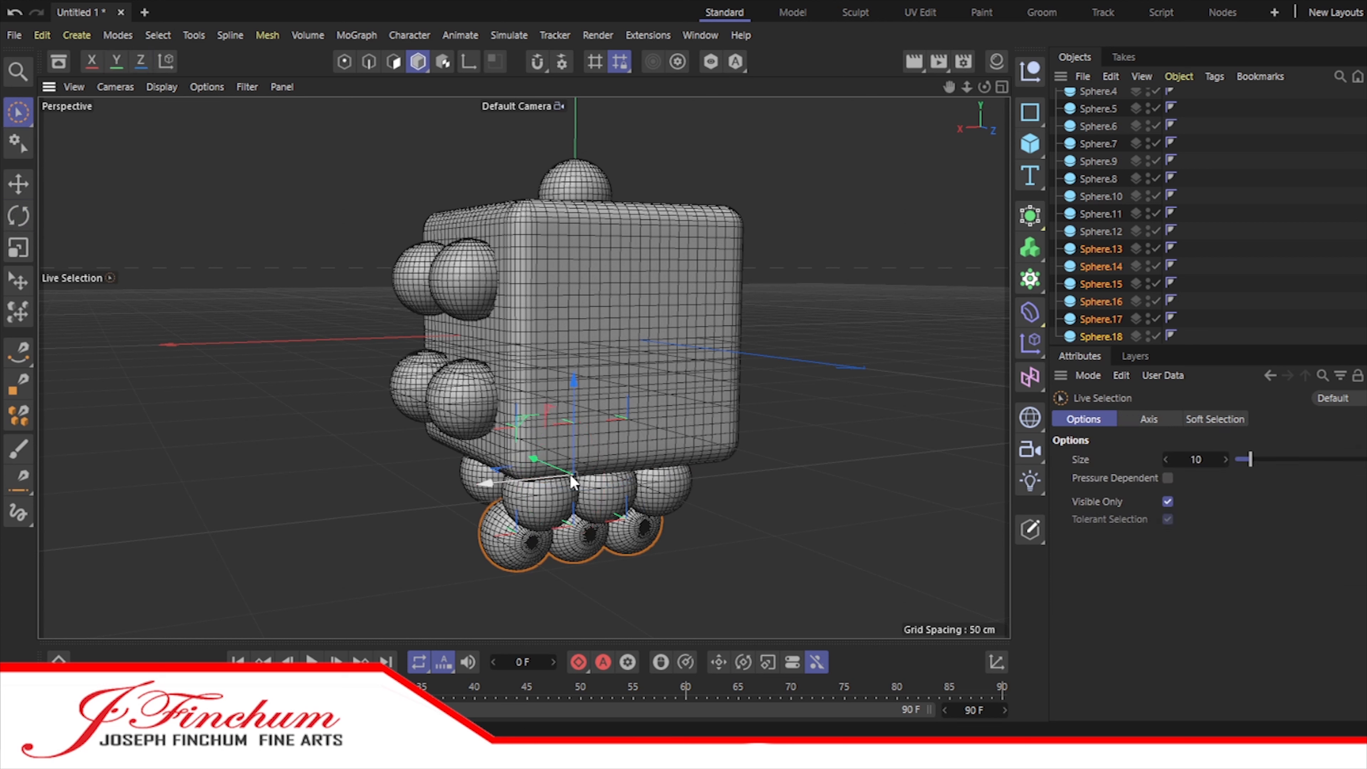
drag(533, 458, 590, 482)
drag(631, 408, 632, 244)
Step: Hide the other spheres and center the six duplicated spheres vertically on the cube in the Front view
click(1001, 86)
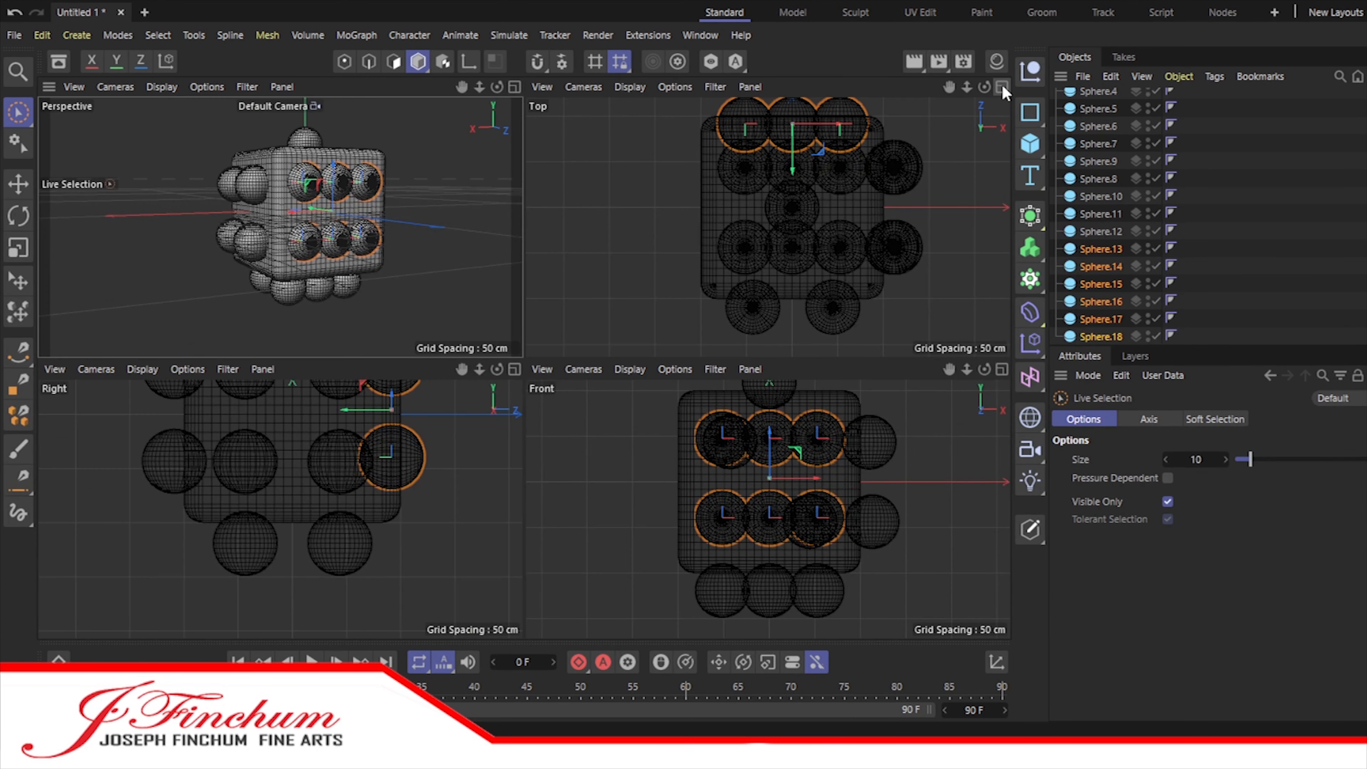
click(515, 88)
drag(1156, 232, 1157, 90)
scroll(1157, 108, up, 2)
drag(1155, 167, 1156, 114)
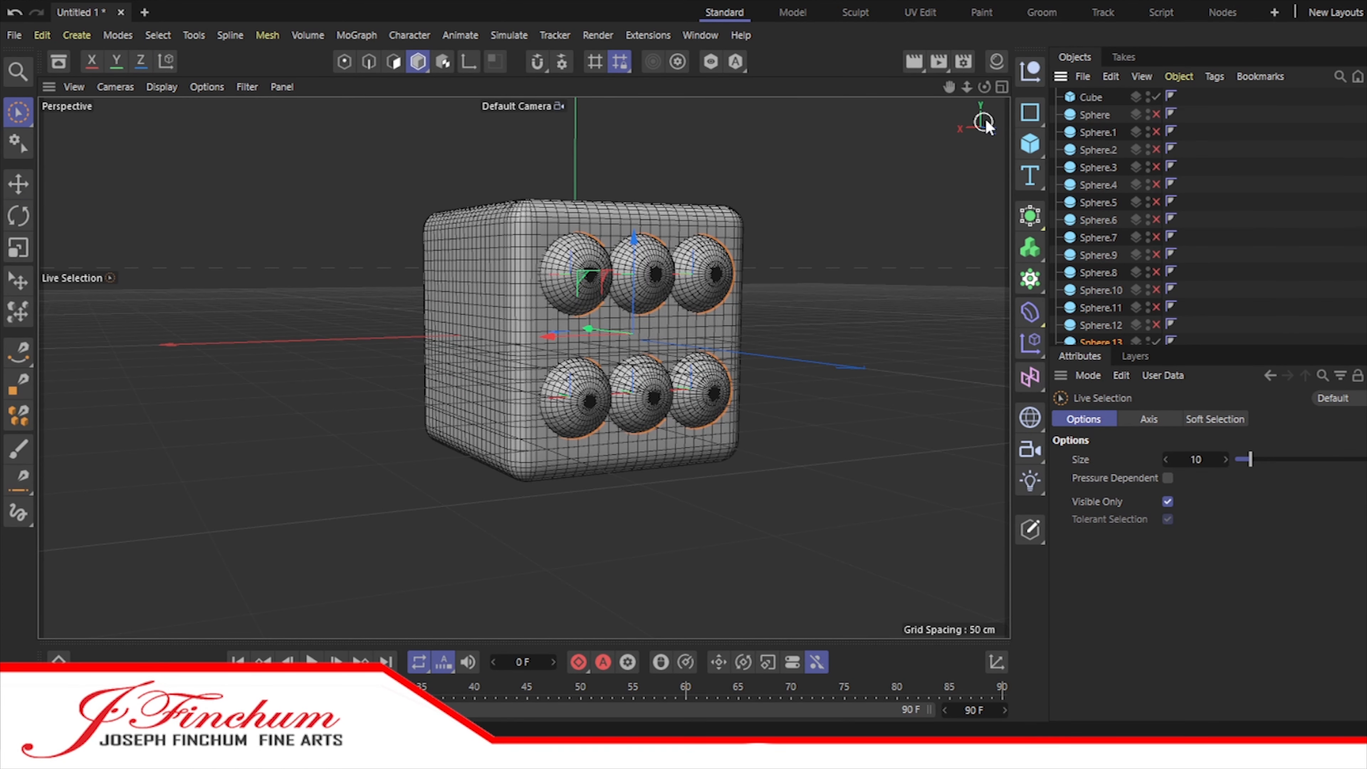
click(1002, 87)
click(1001, 371)
drag(527, 214, 529, 222)
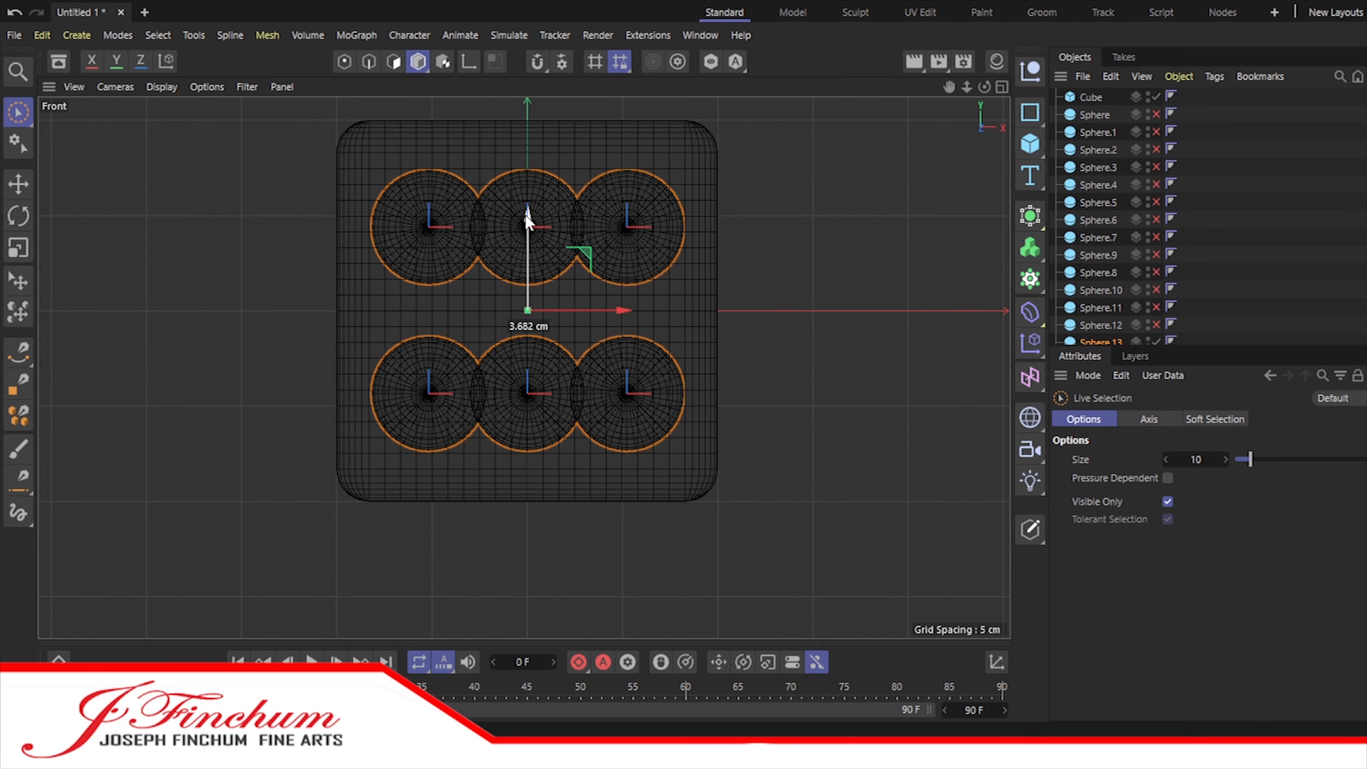
Step: Delete Sphere.16 and move Sphere.15 to the center of the face to form a five-pip pattern
scroll(1106, 313, down, 3)
click(1109, 299)
key(Delete)
click(1108, 300)
drag(527, 297, 518, 217)
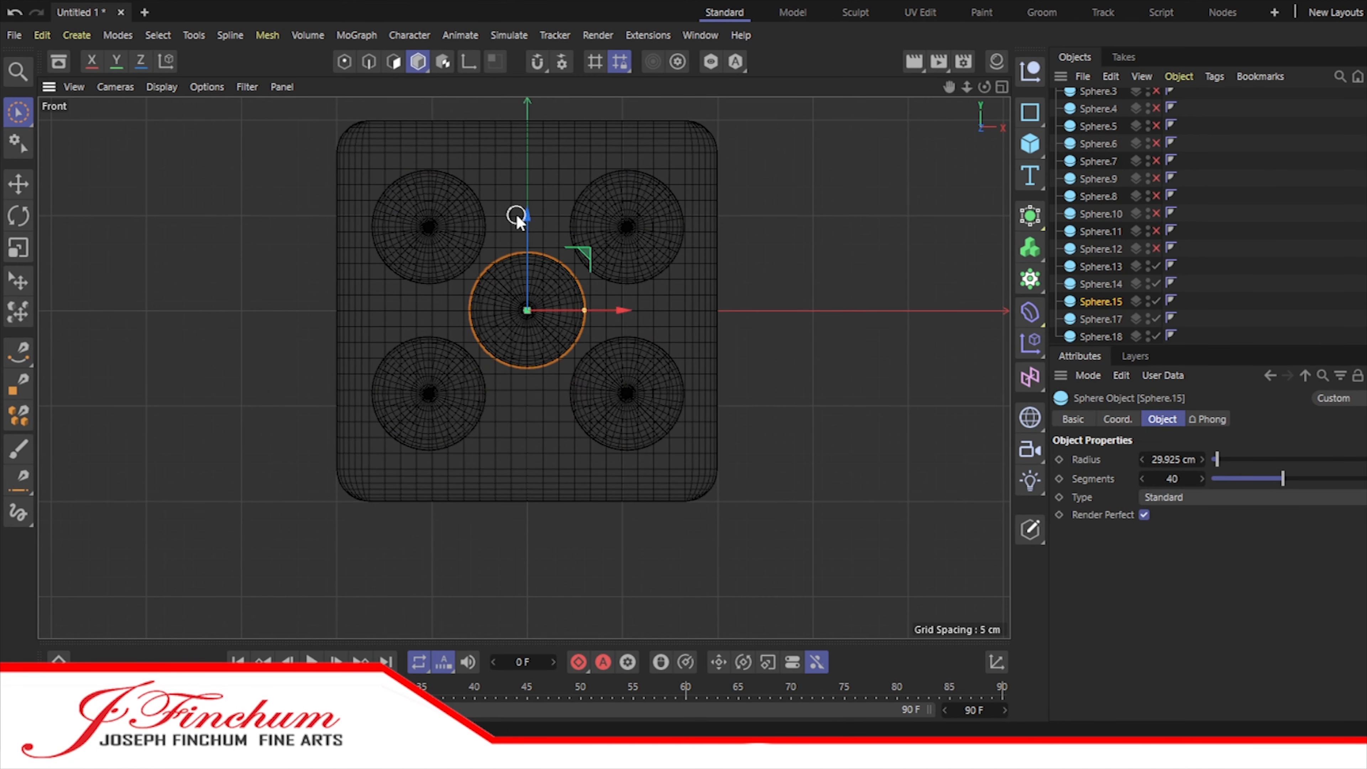
Step: Show all hidden spheres again and return to the perspective view
click(1100, 320)
click(1100, 336)
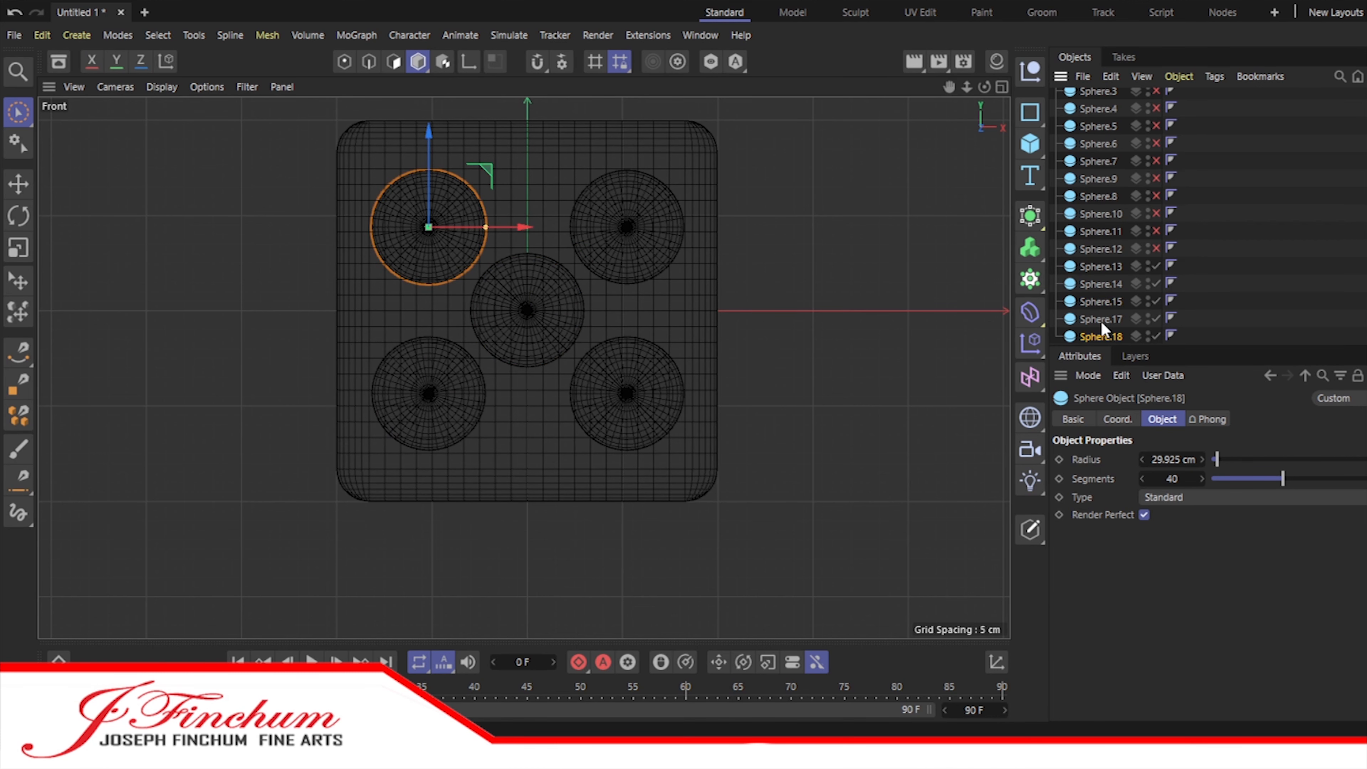
click(1100, 322)
click(1001, 83)
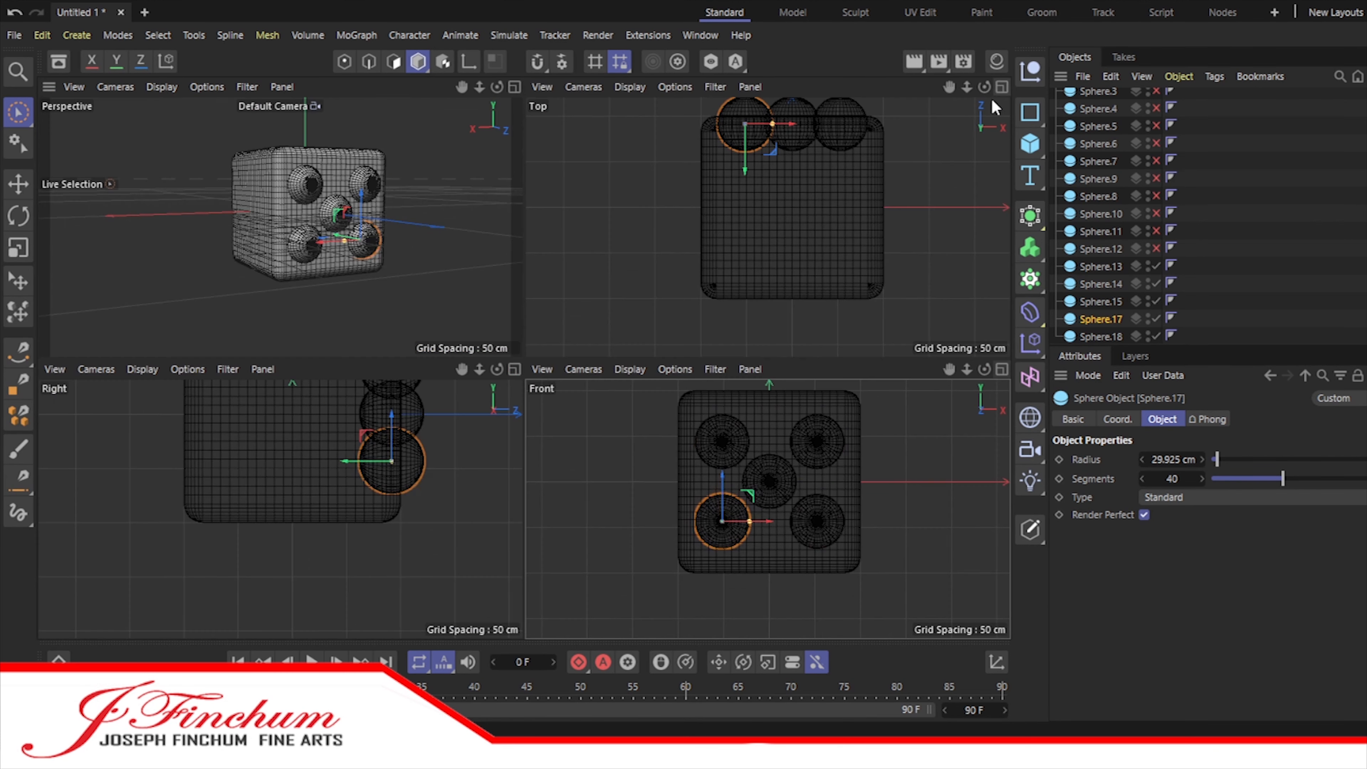
scroll(1145, 273, up, 3)
drag(1156, 114, 1156, 326)
click(515, 88)
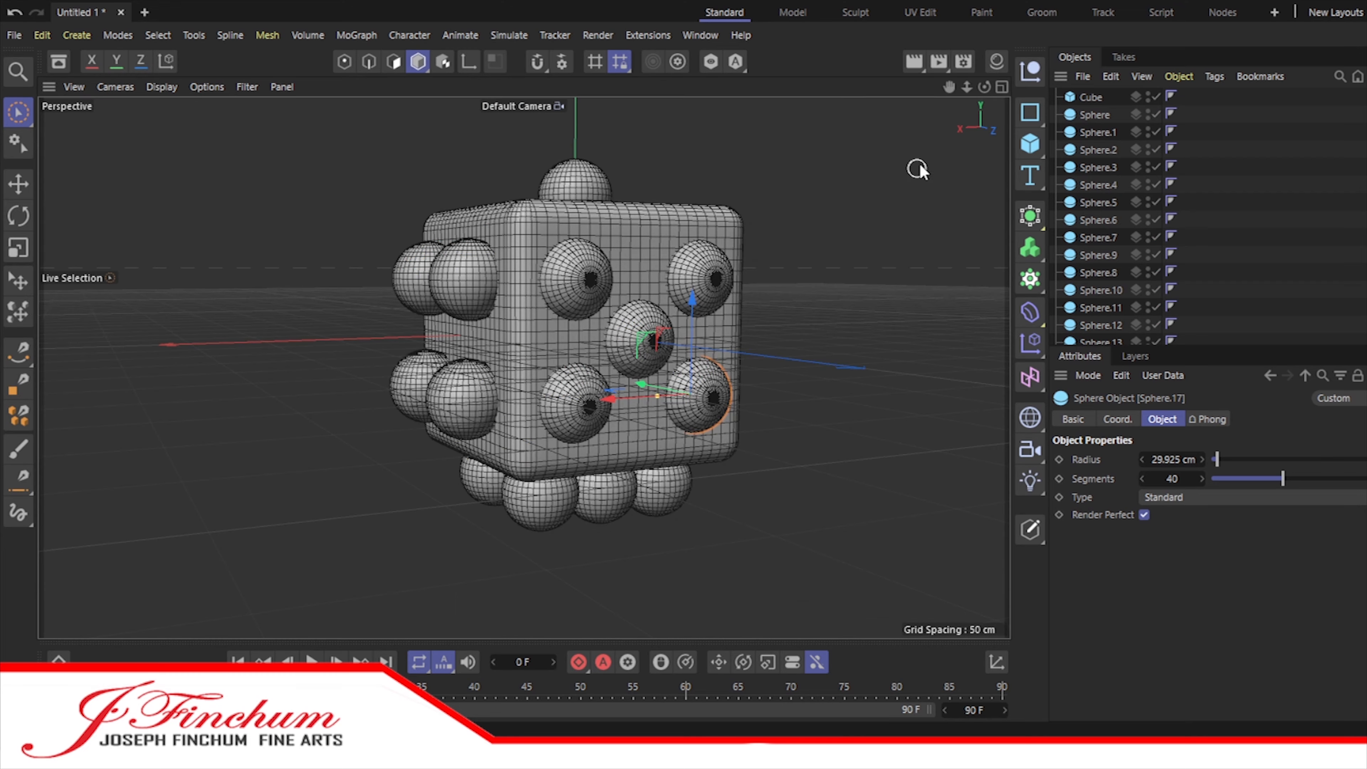
Step: Select Sphere.1 and Sphere.2 and rotate the pair toward the cube's blank side face
drag(984, 87, 1178, 78)
click(1098, 150)
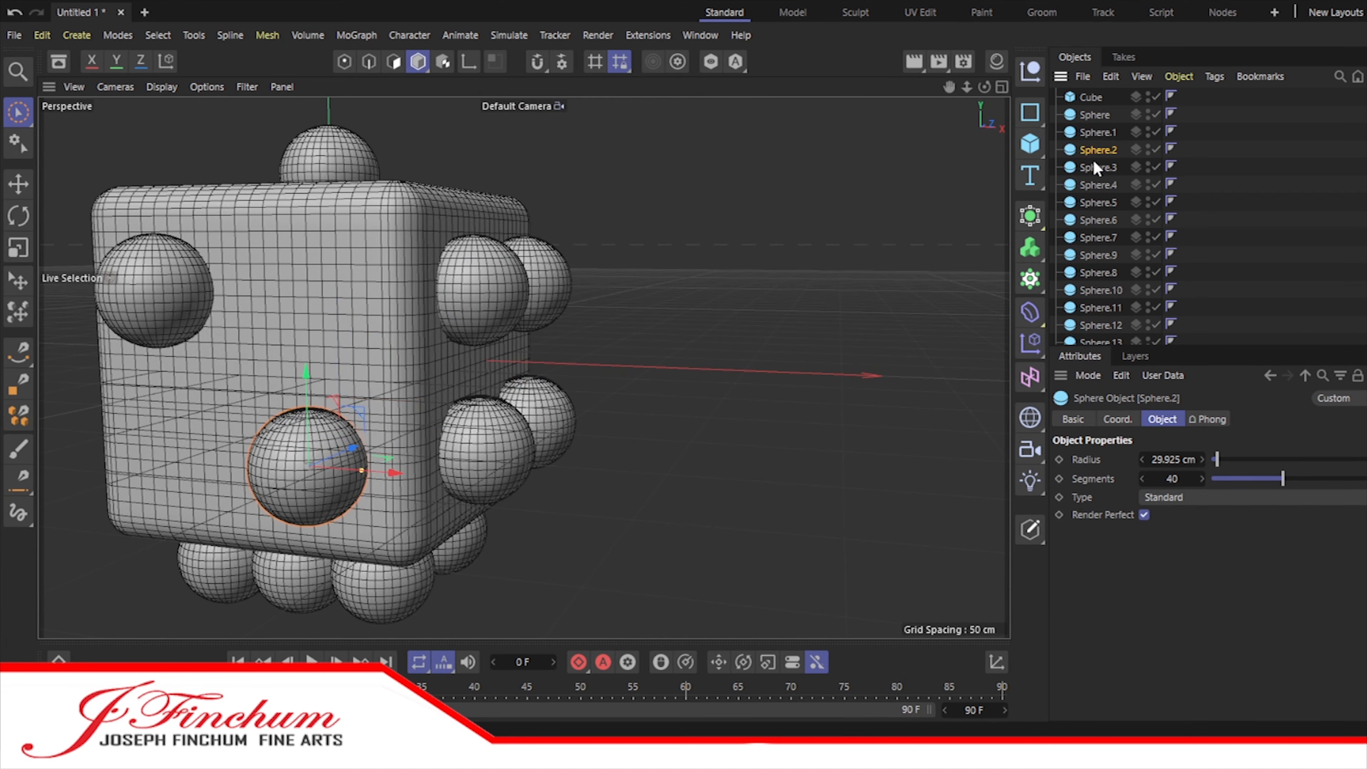
shift+click(1092, 132)
drag(984, 87, 840, 94)
mouse_move(367, 338)
mouse_down()
mouse_move(593, 328)
mouse_move(372, 345)
mouse_up()
click(1098, 150)
shift+click(1097, 132)
drag(984, 87, 1254, 86)
click(18, 216)
drag(818, 354, 629, 371)
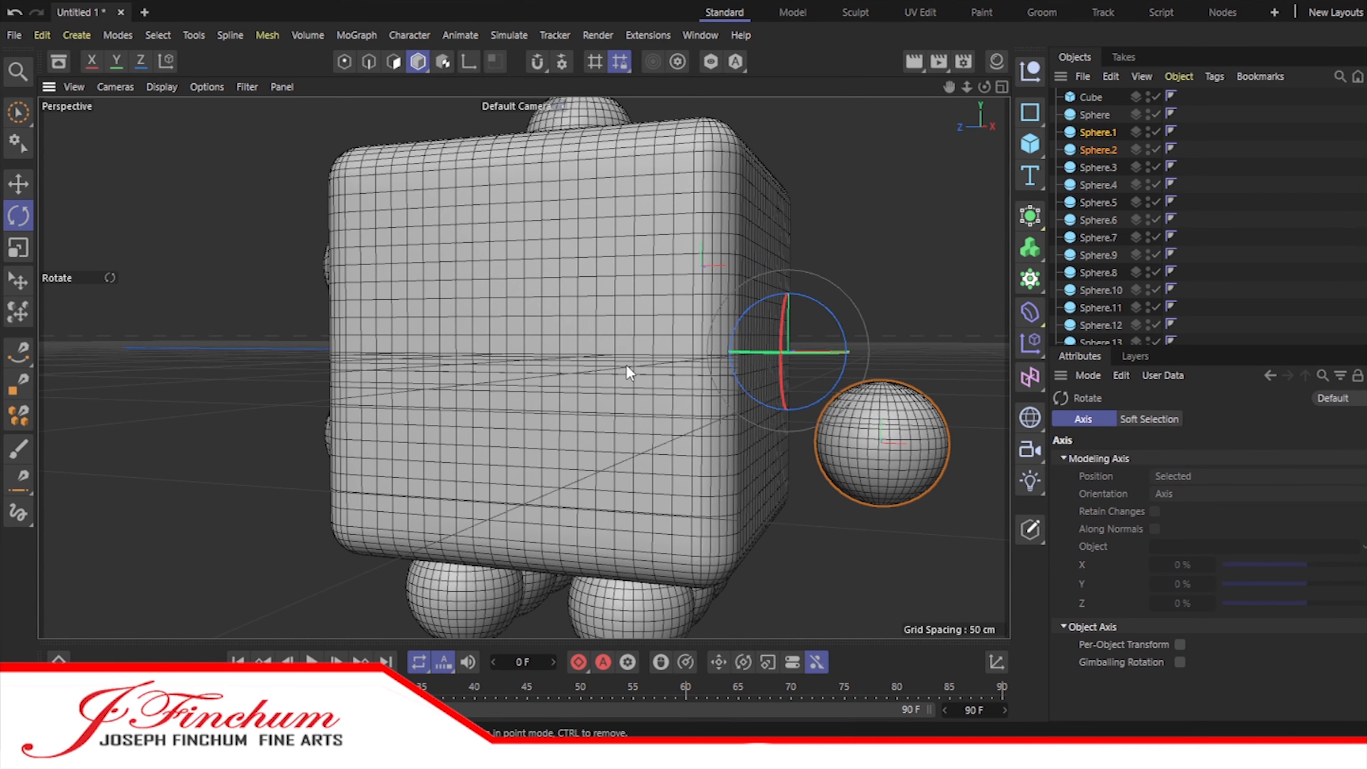
Step: Move Sphere.1 and Sphere.2 against the cube's blank side face
click(19, 112)
drag(984, 87, 866, 89)
drag(937, 374, 706, 374)
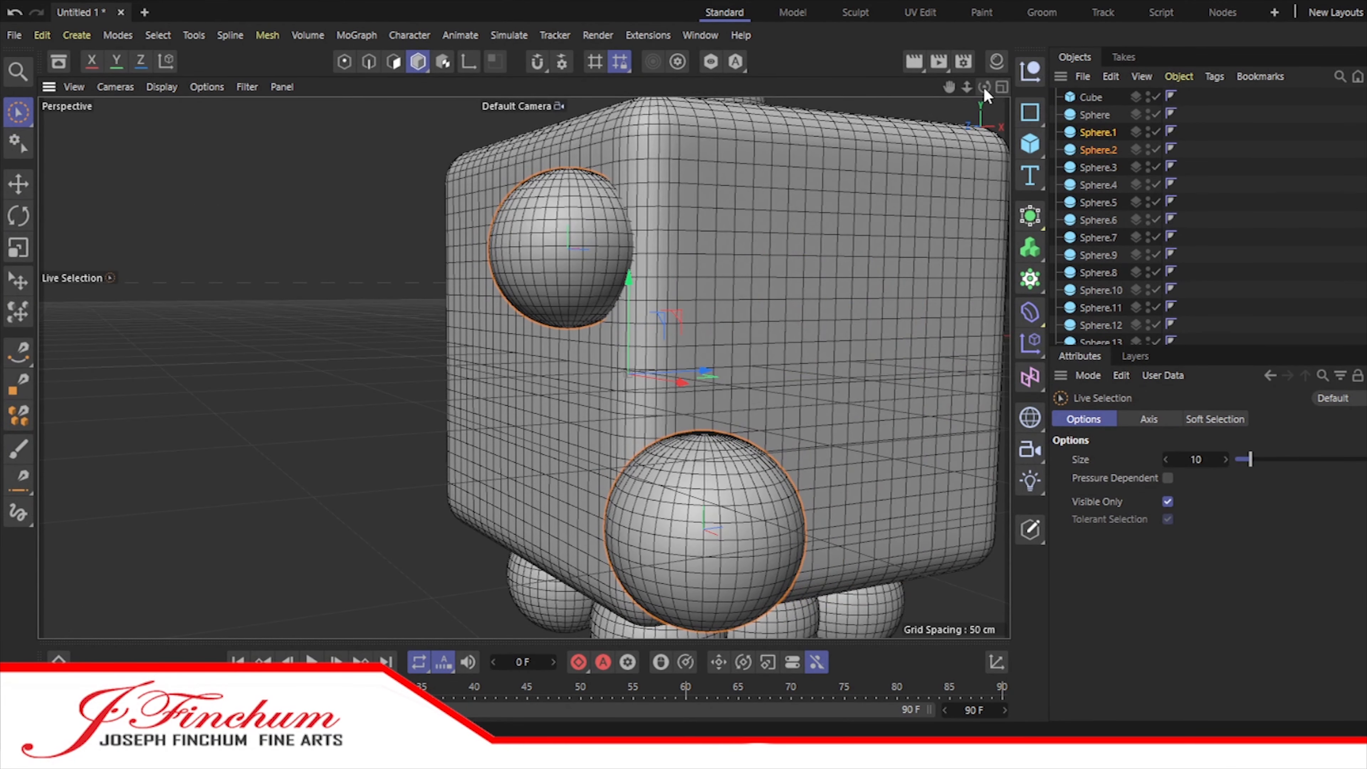
drag(990, 87, 1157, 100)
drag(854, 357, 594, 357)
Step: Hide the spheres of the other faces and center Sphere.1 and Sphere.2 on the cube in the Right view
click(1001, 86)
drag(1157, 167, 1155, 341)
click(514, 369)
drag(949, 87, 926, 283)
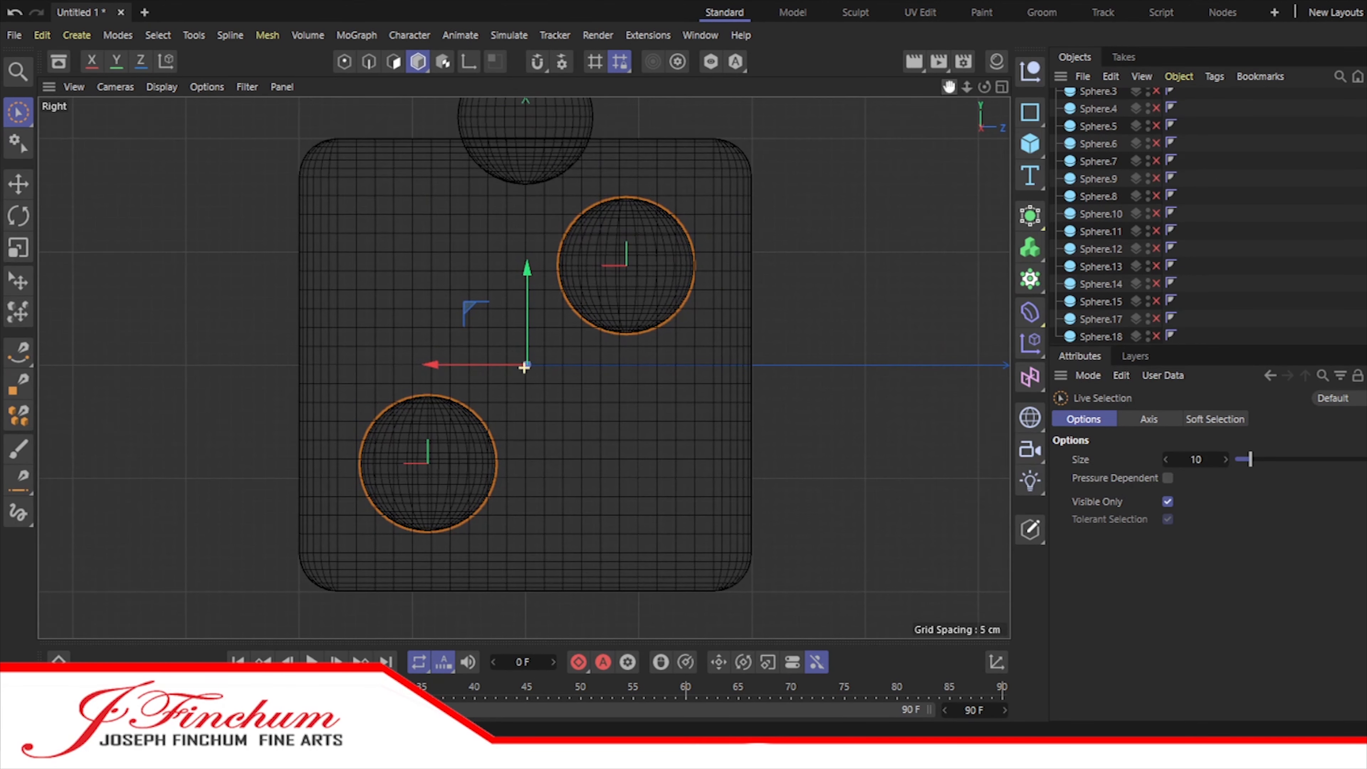
drag(445, 365, 426, 311)
Step: Place a duplicate of Sphere.2 at the center of the side face to complete a diagonal of three
scroll(1114, 194, up, 3)
click(1103, 151)
drag(323, 361, 429, 364)
click(1001, 86)
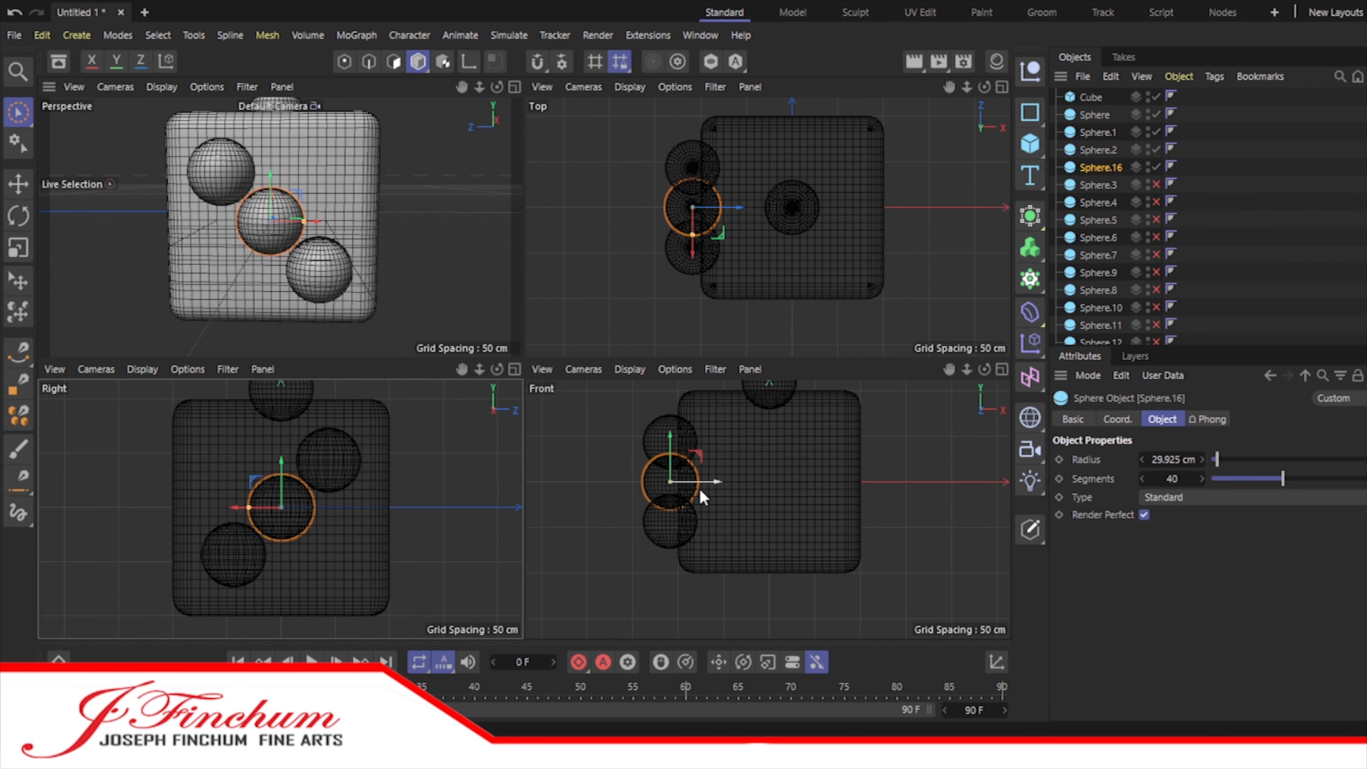
Step: Undo the side-face arrangement back to the point where Sphere.1 and Sphere.2 sit on their original face
shift+click(1098, 132)
drag(717, 481, 721, 488)
key(ctrl+z)
key(ctrl+z)
key(ctrl+z)
key(ctrl+z)
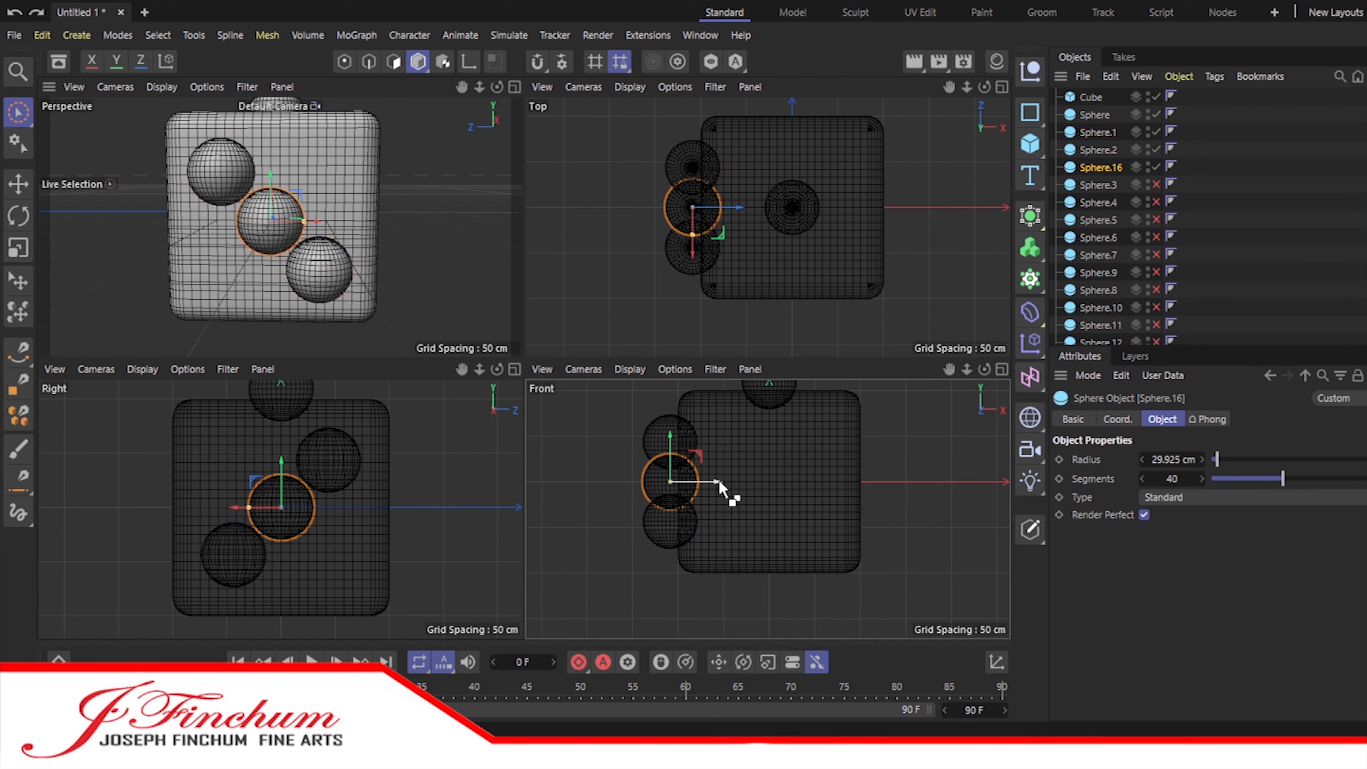
key(ctrl+y)
key(ctrl+y)
key(ctrl+y)
key(ctrl+y)
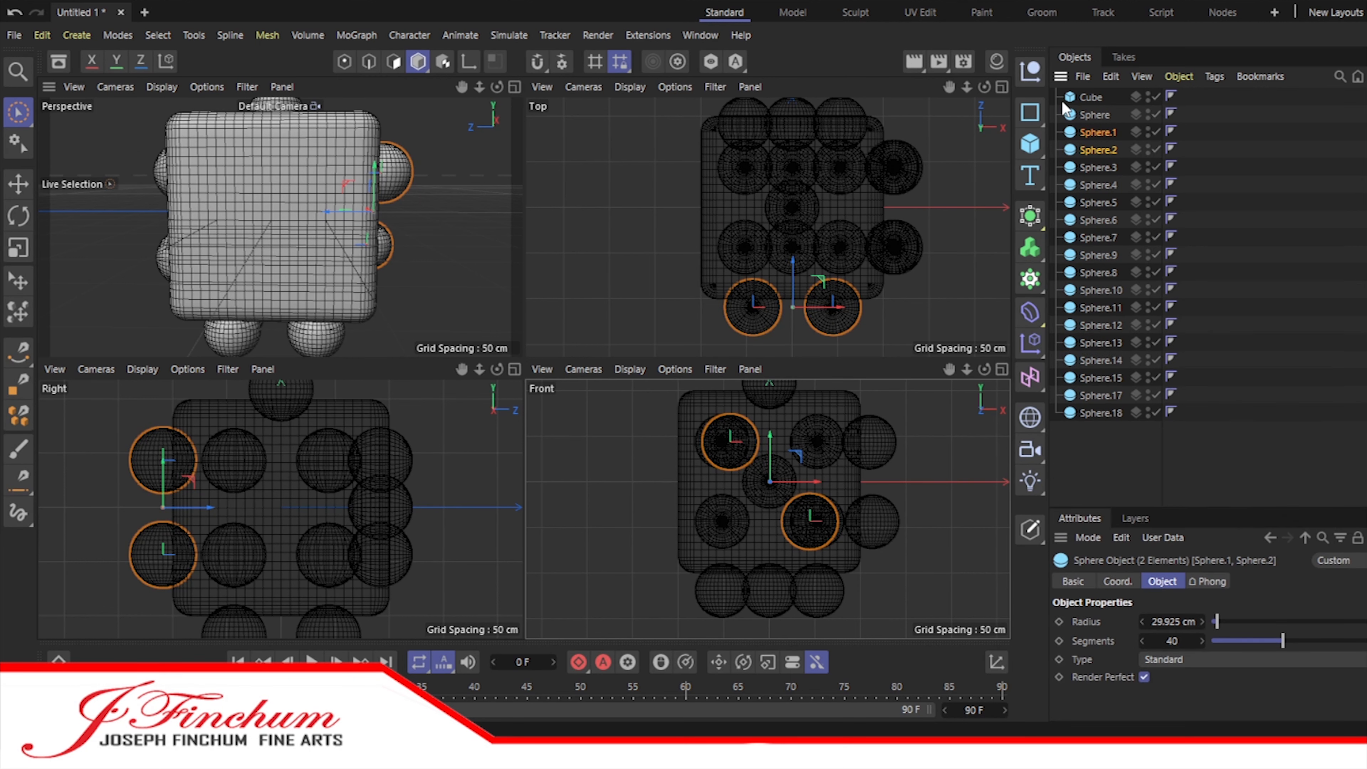
Step: Duplicate Sphere.1 and Sphere.2 and rotate the copies to face the cube's blank side
click(18, 216)
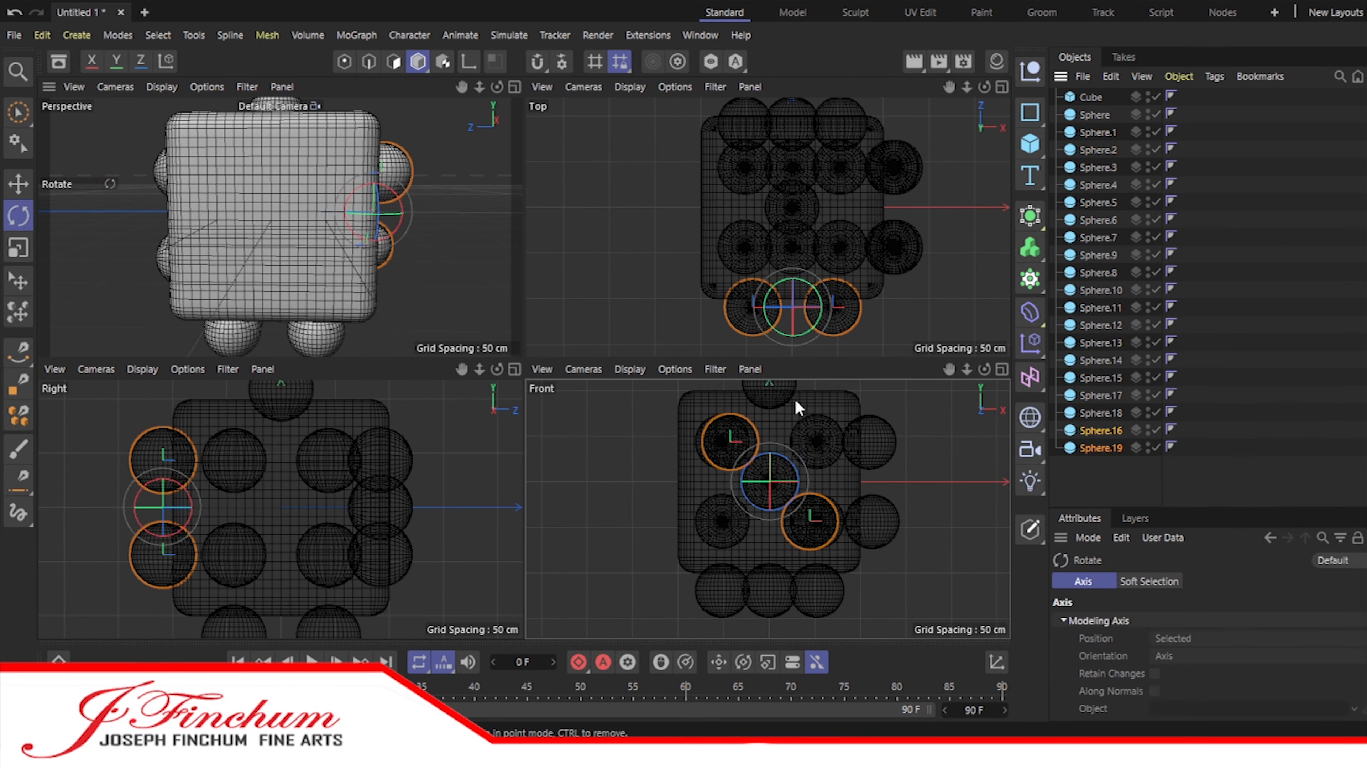
drag(176, 507, 177, 479)
key(space)
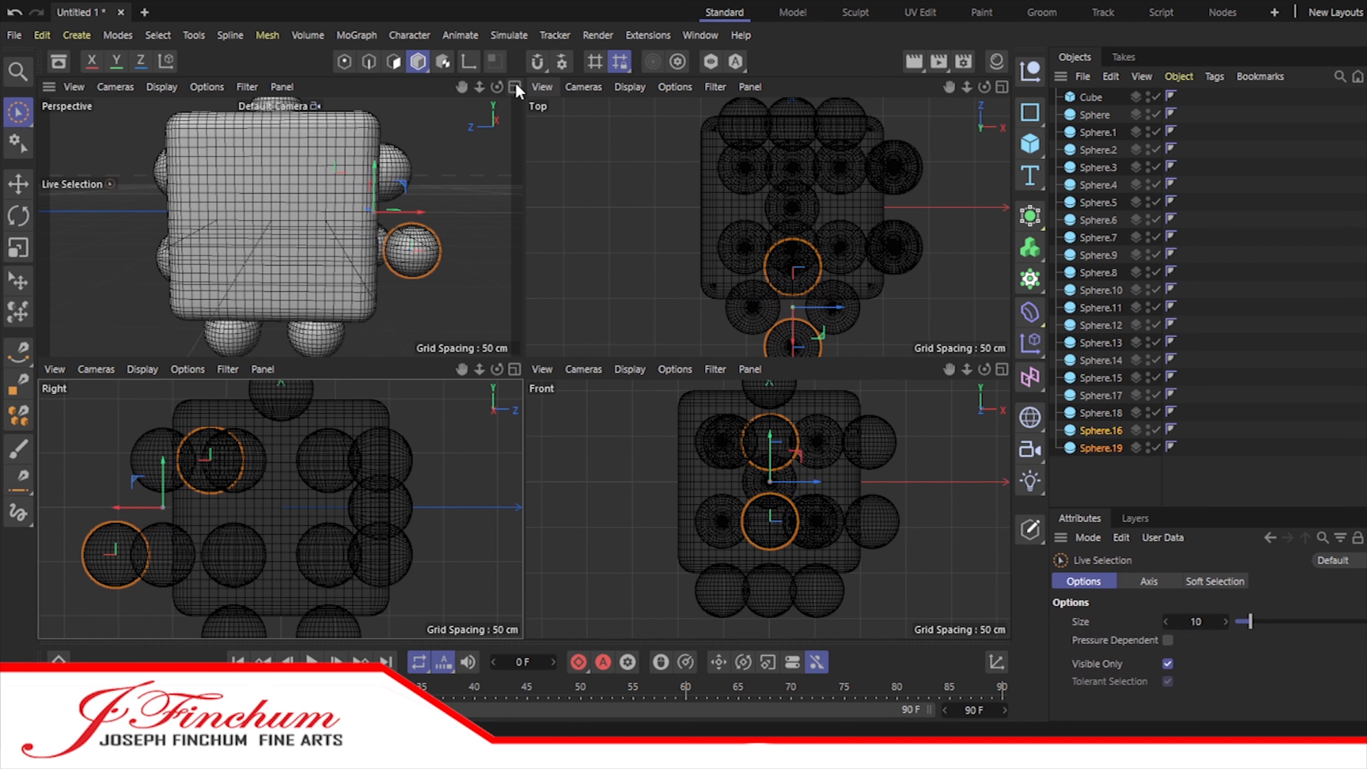
Step: Move the two copies against the blank side face and center them in the Right view with the other spheres hidden
drag(496, 87, 423, 97)
drag(451, 207, 315, 229)
click(515, 368)
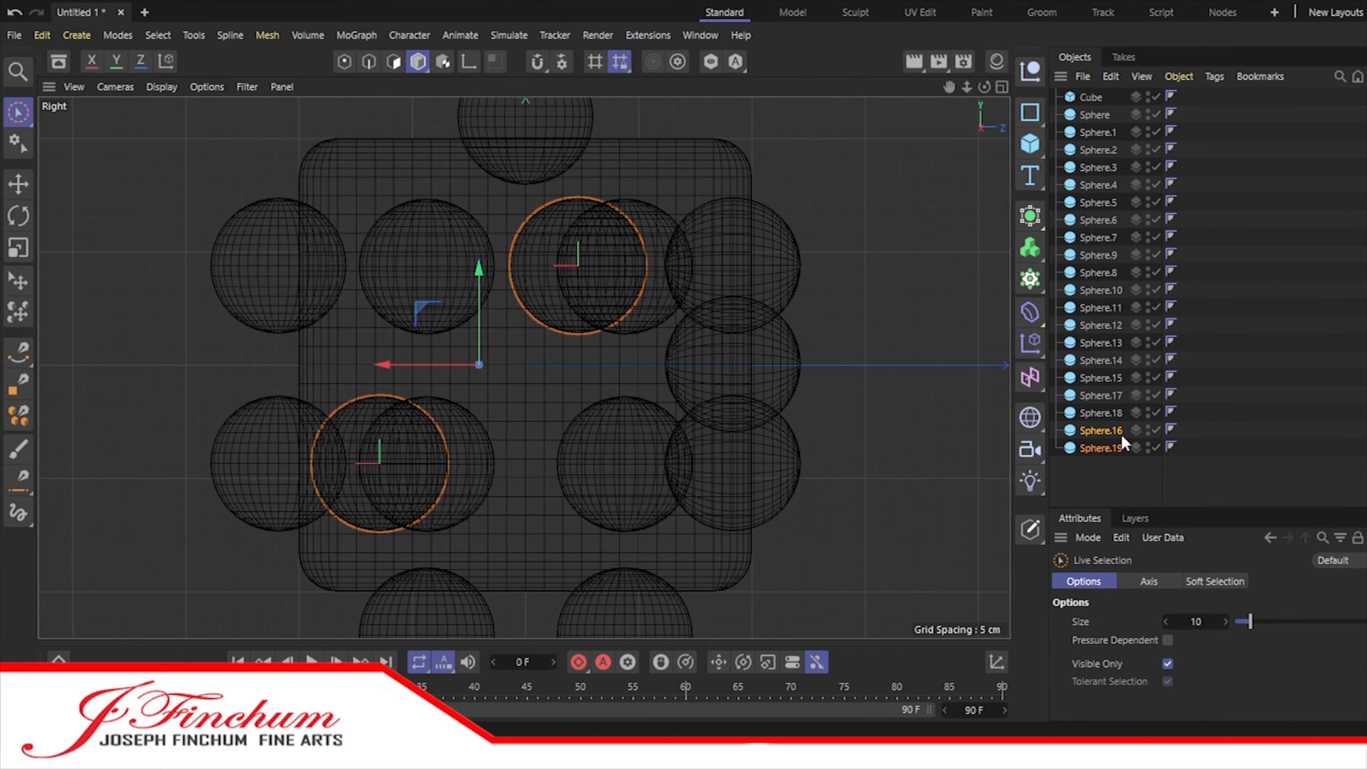
drag(384, 368, 435, 371)
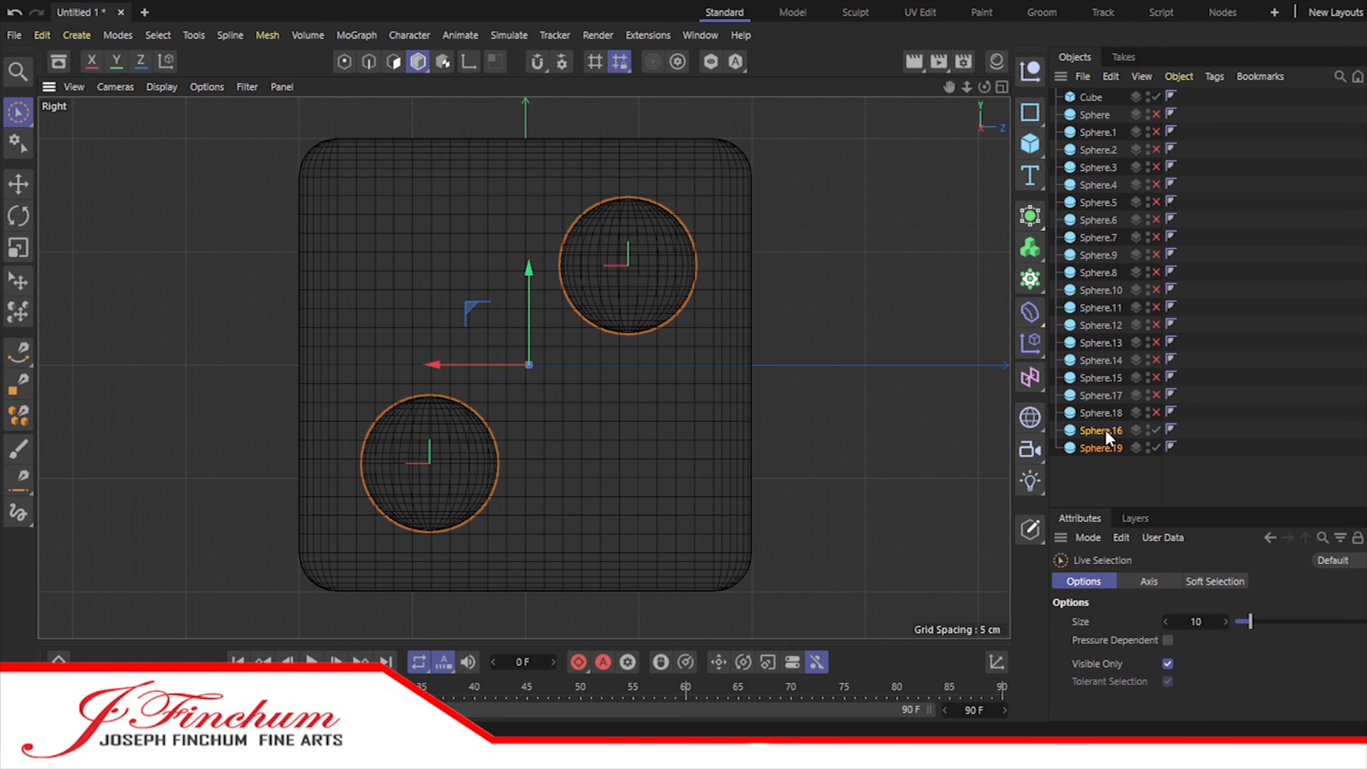
Step: Duplicate Sphere.19 and move the copy to the center of the side face
click(1101, 448)
ctrl+drag(1100, 448, 1102, 471)
drag(424, 369, 424, 318)
key(ctrl+z)
drag(431, 368, 434, 270)
drag(331, 366, 432, 368)
click(1140, 489)
Step: Nudge Sphere.19 into line with the diagonal and show all the hidden spheres again
click(1103, 448)
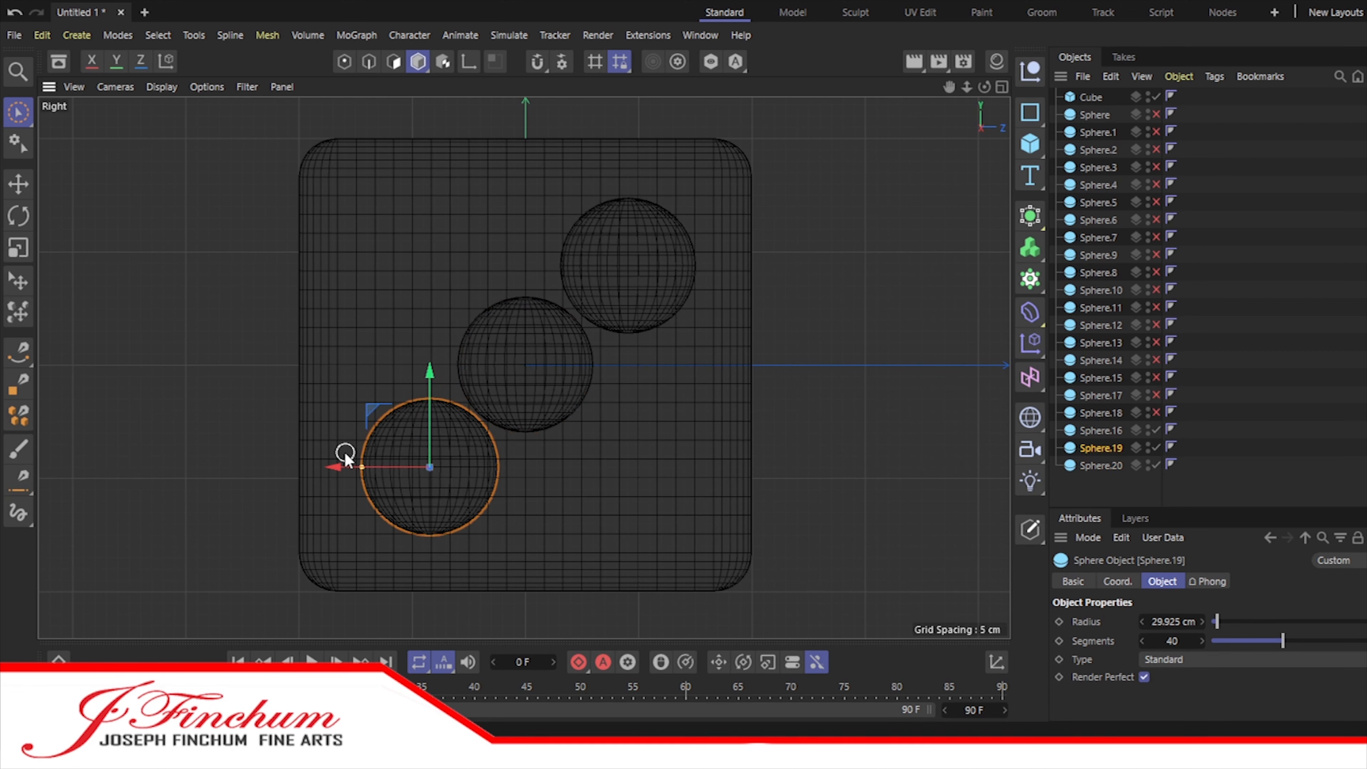
drag(334, 468, 332, 468)
click(1117, 497)
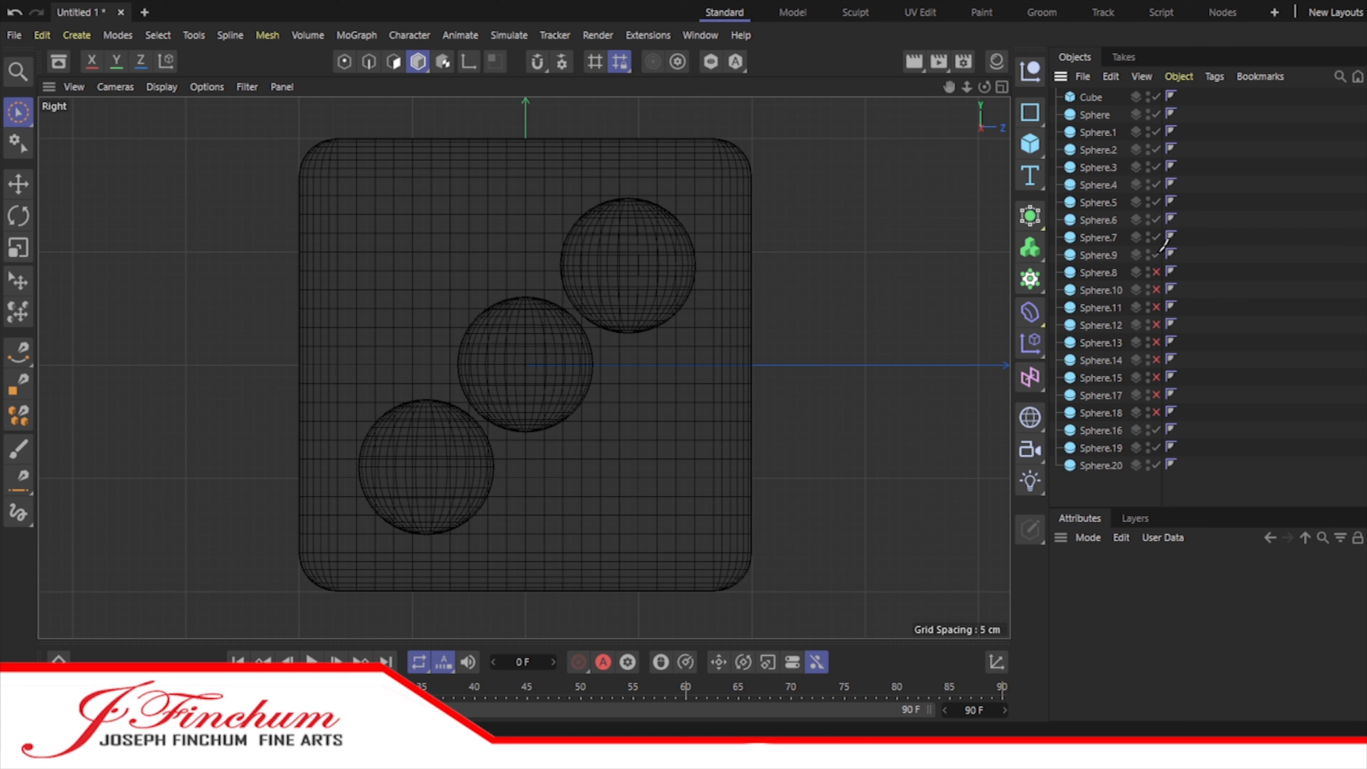
drag(1159, 252, 1154, 412)
scroll(729, 284, down, 5)
scroll(730, 284, up, 2)
Step: Select the five-pip spheres, Sphere.13 through Sphere.18, and move them slightly outward from the cube in the Right view
click(1106, 463)
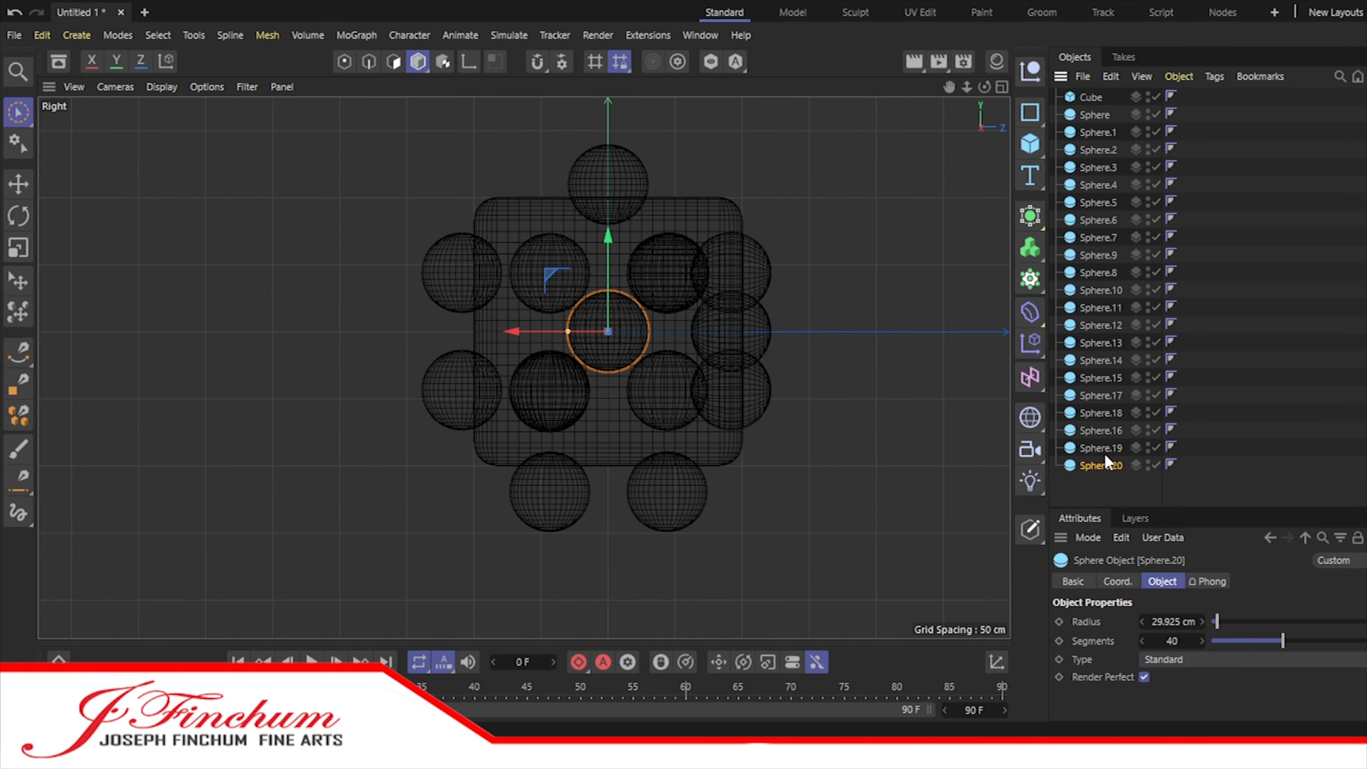
click(1100, 412)
shift+click(1099, 377)
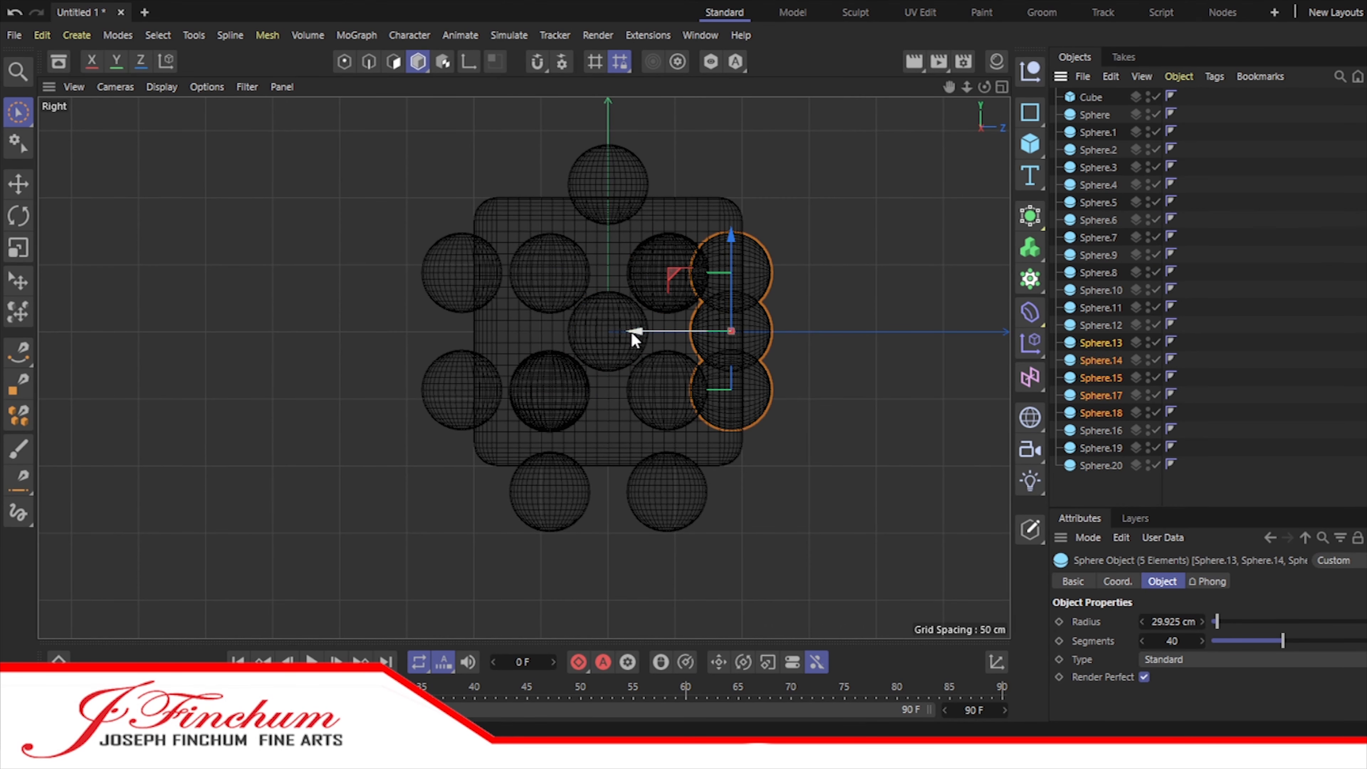
click(635, 338)
click(1102, 413)
shift+click(1101, 343)
drag(641, 332, 658, 335)
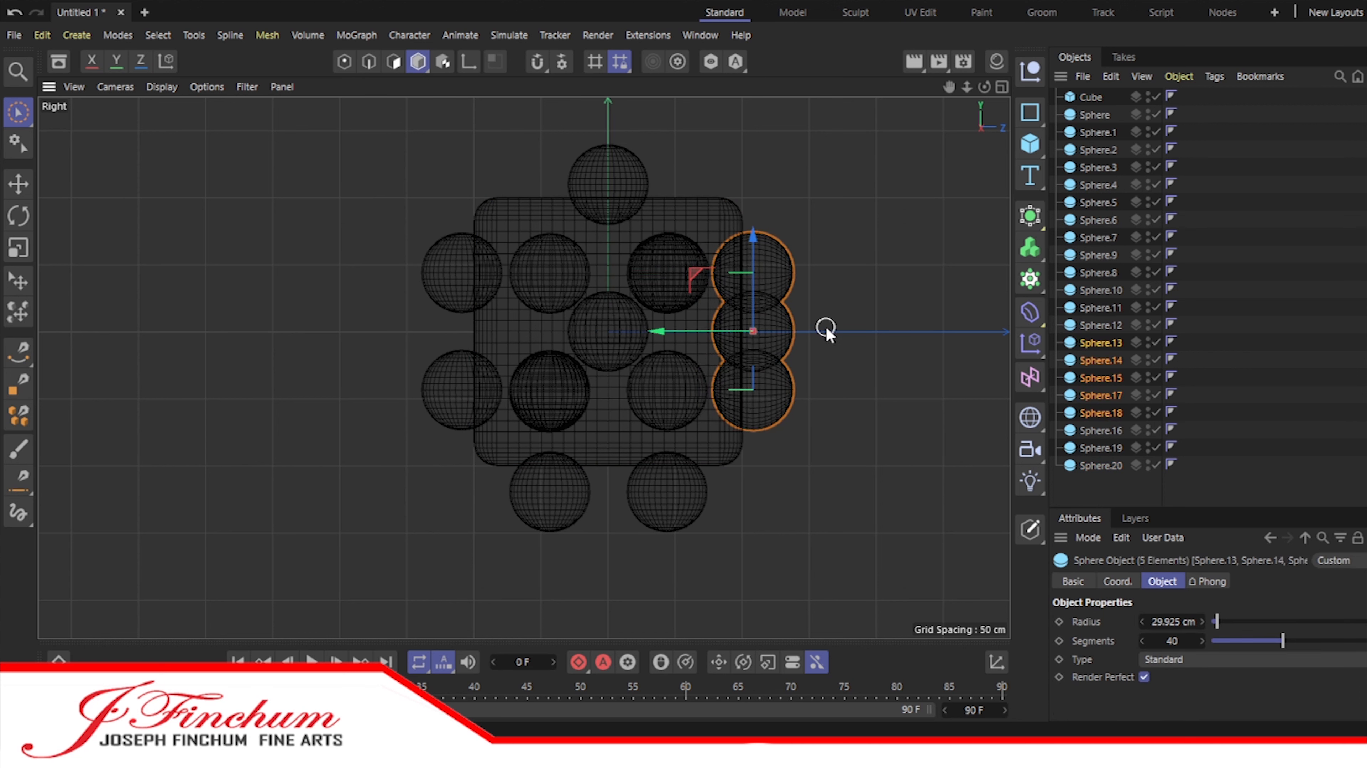
click(553, 498)
shift+click(667, 488)
drag(606, 384, 606, 384)
key(ctrl+z)
Step: Select the six bottom spheres, Sphere.7 through Sphere.12, and move them slightly up into the cube's underside
shift+click(1092, 273)
click(1092, 272)
click(1092, 253)
click(1094, 290)
shift+click(1092, 238)
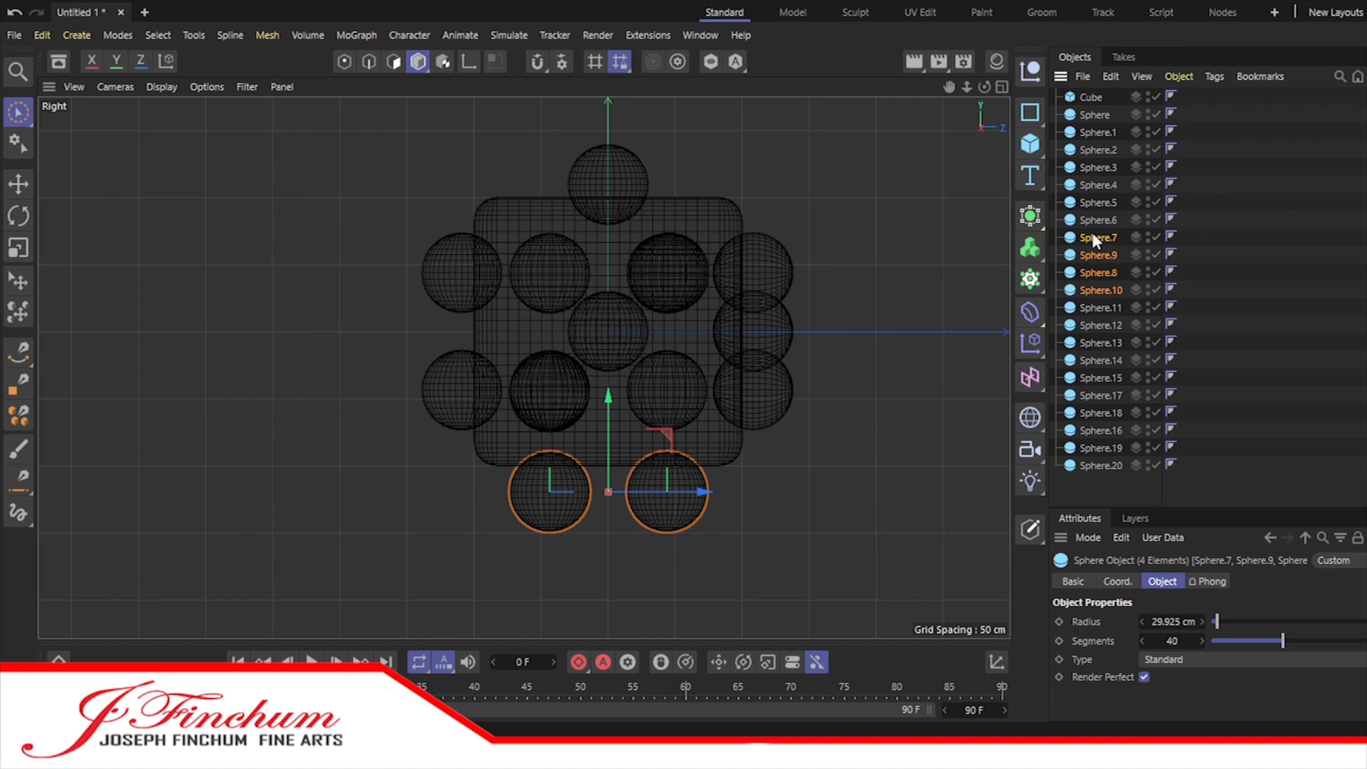
shift+click(1102, 221)
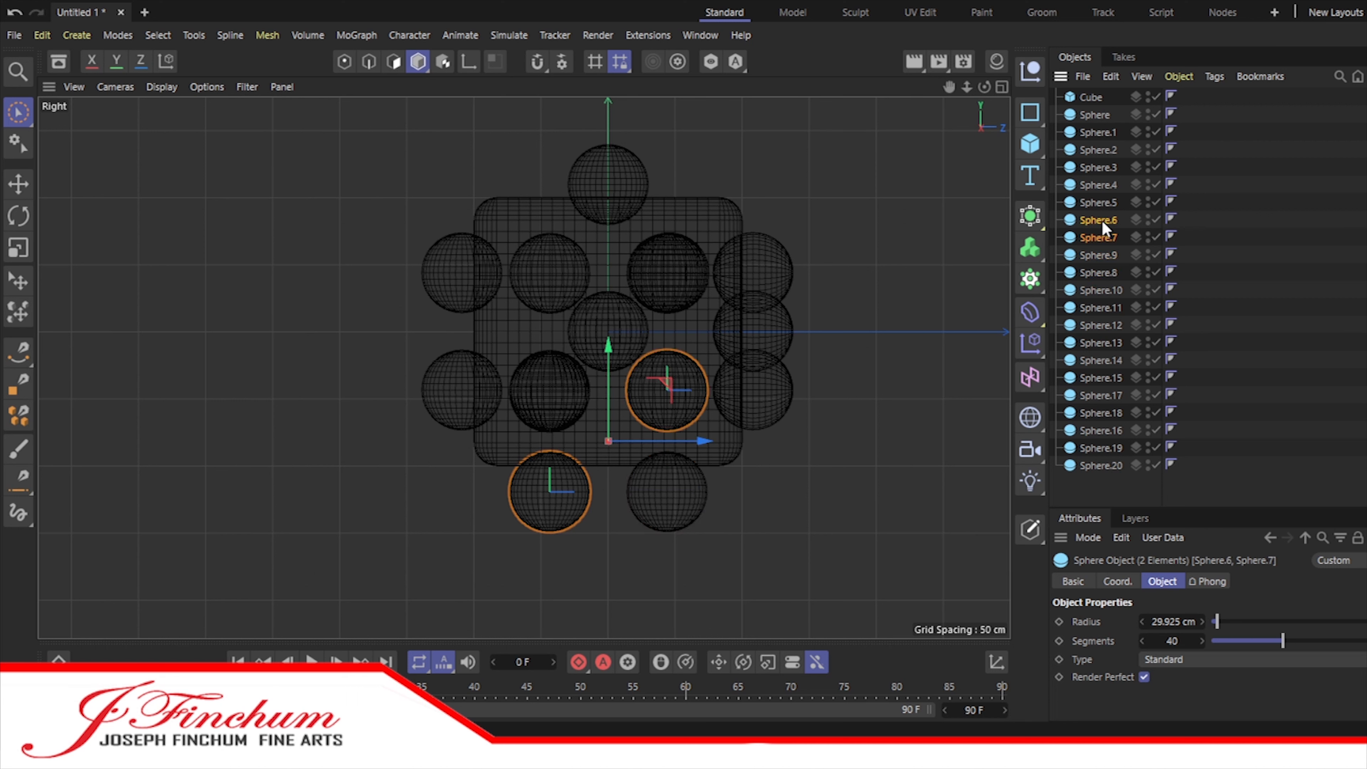
click(1098, 239)
shift+click(1098, 271)
click(1097, 237)
shift+click(1099, 273)
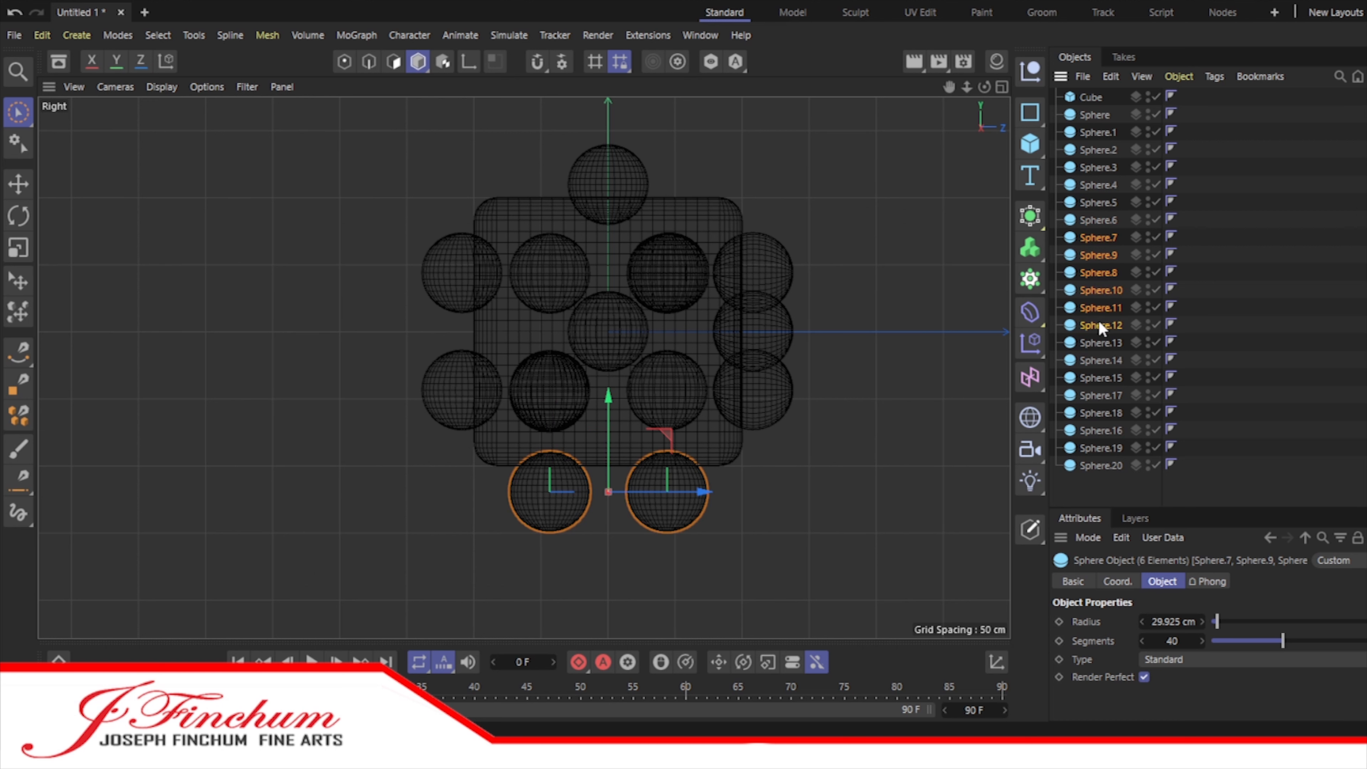
drag(609, 397, 609, 385)
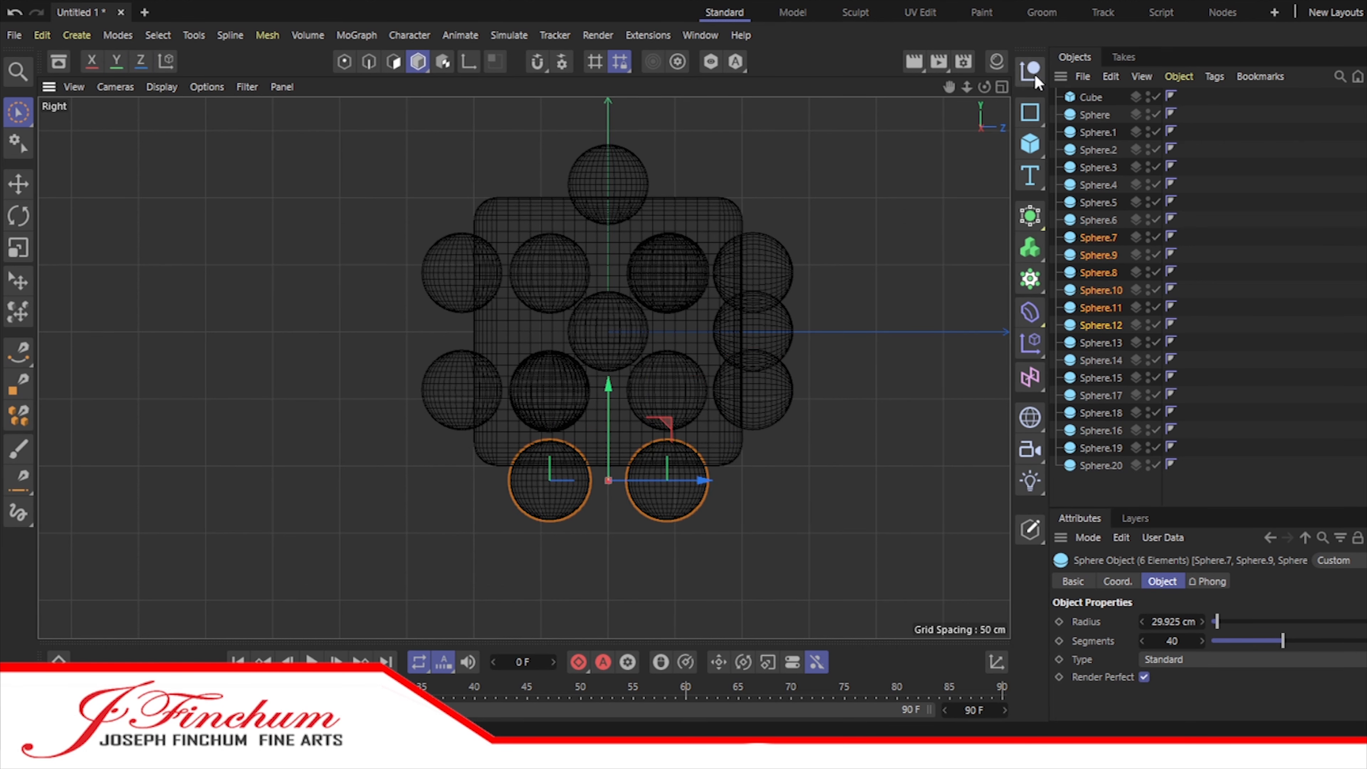
Step: Add a Boole generator and nest it under the Cube in the object hierarchy
click(1002, 87)
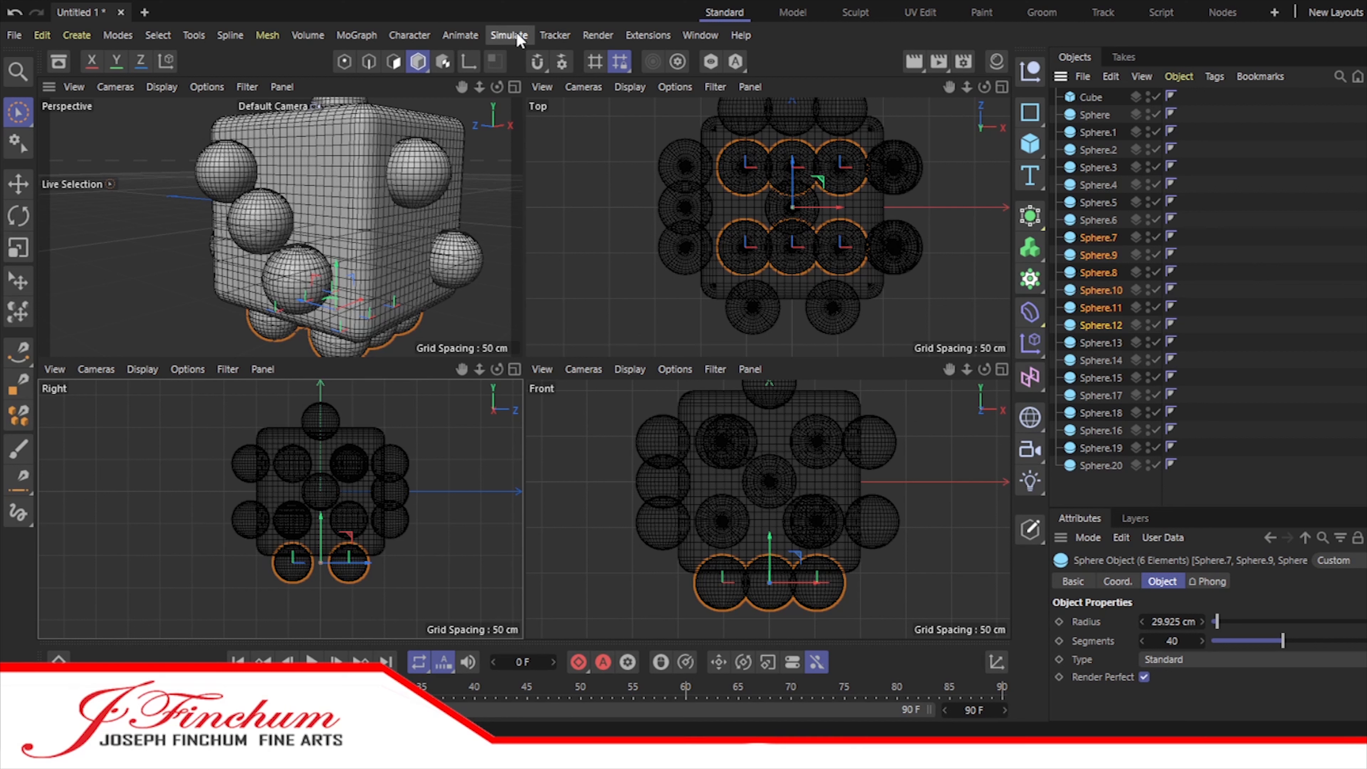
click(1029, 218)
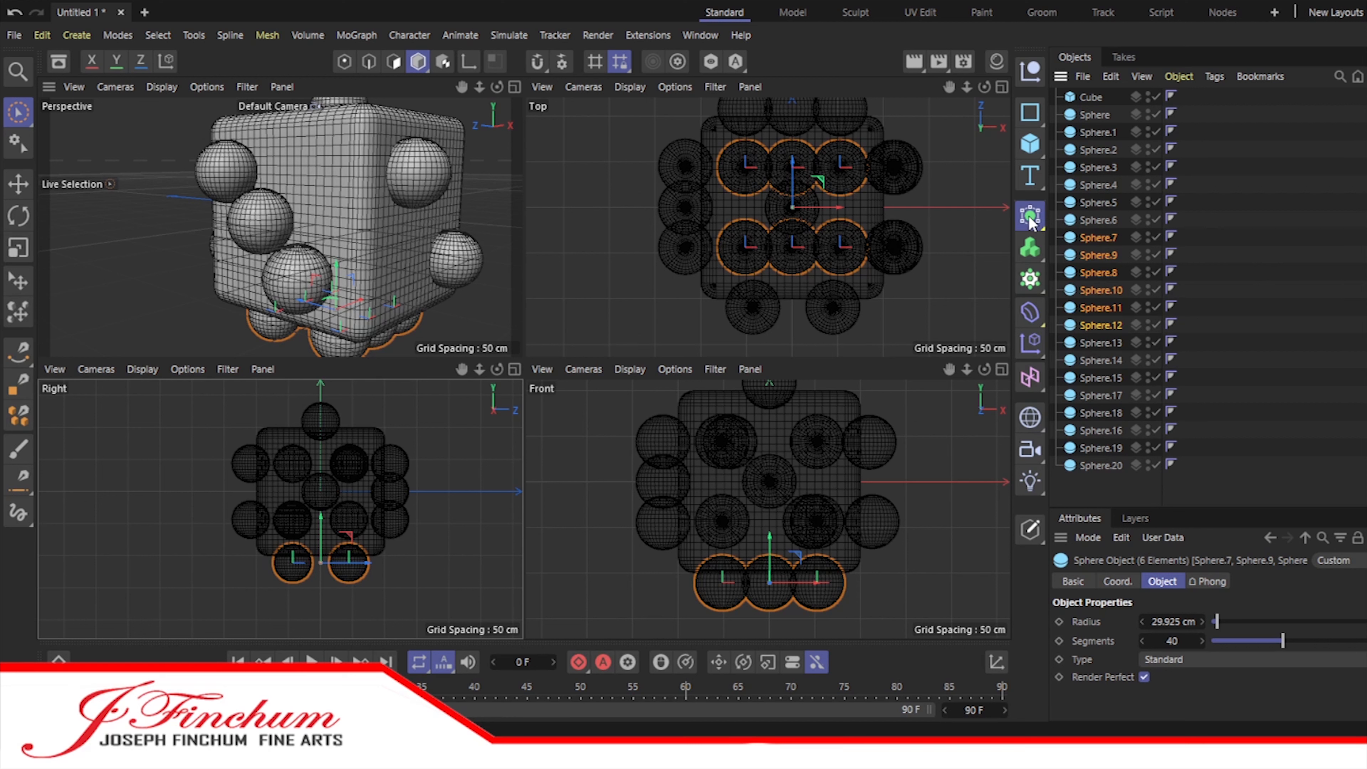
click(1176, 268)
mouse_move(1095, 115)
mouse_down()
mouse_move(1099, 101)
mouse_move(1092, 123)
mouse_up()
drag(1092, 98, 1095, 114)
Step: Select every sphere from Sphere to Sphere.20 and nest them all inside the Boole
click(1095, 133)
shift+click(1103, 482)
drag(1103, 481, 1098, 116)
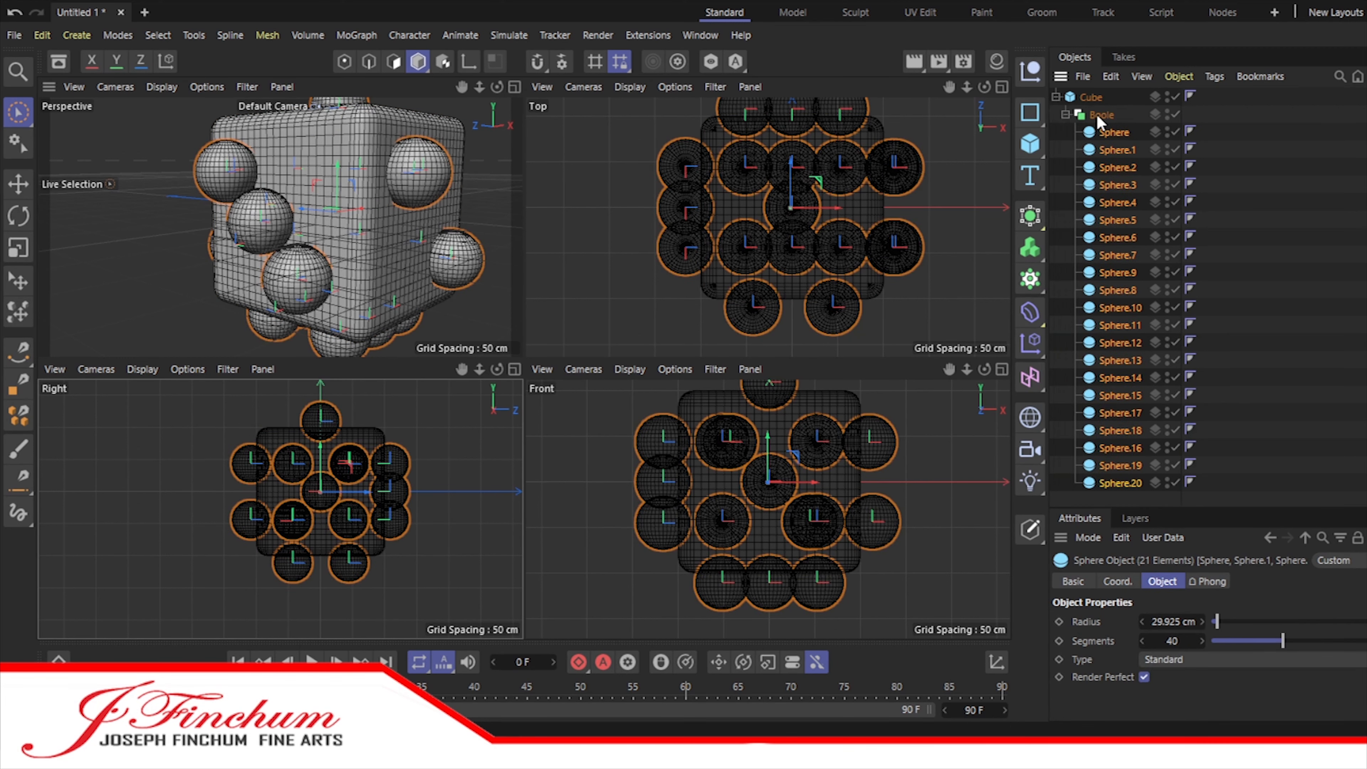
click(1247, 182)
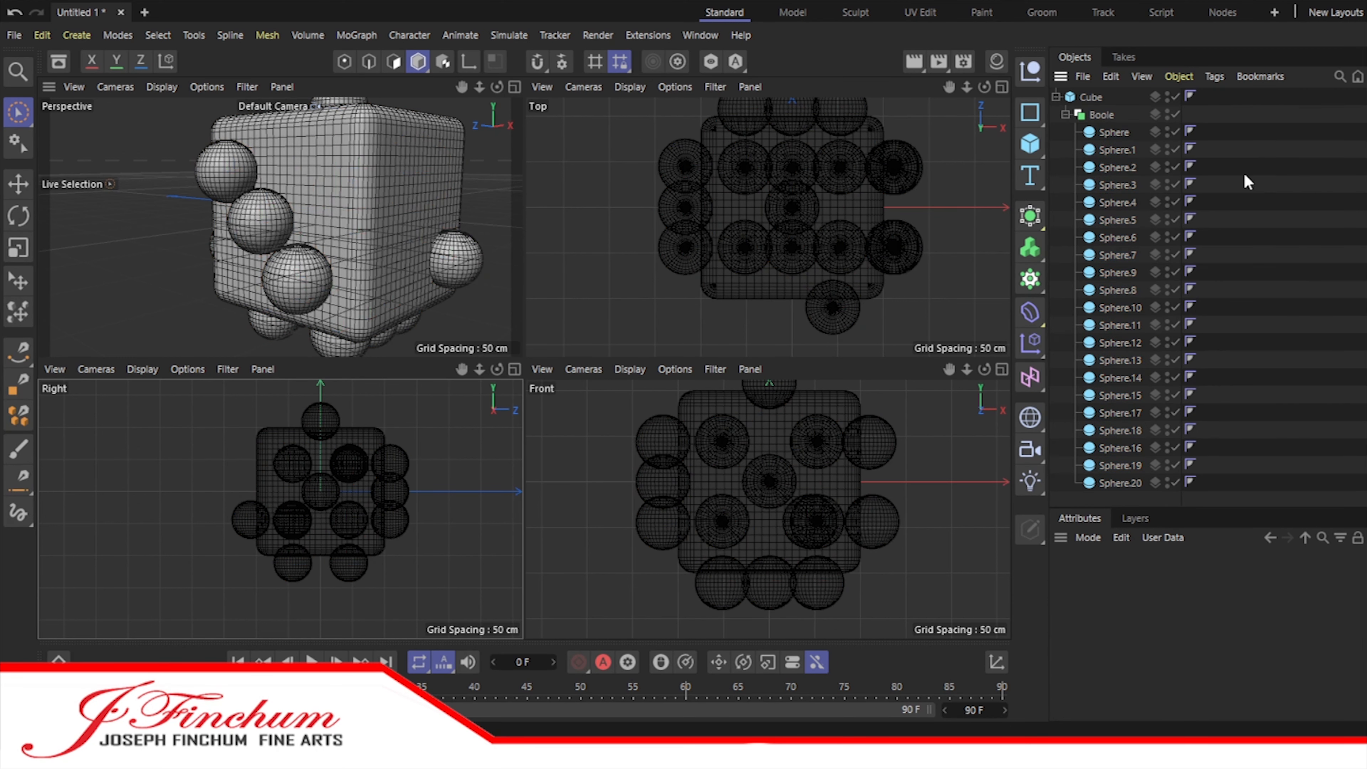
Step: Select every sphere inside the Boole and move them back out to the top level of the hierarchy
shift+click(1108, 134)
click(1269, 145)
click(1116, 133)
click(1116, 148)
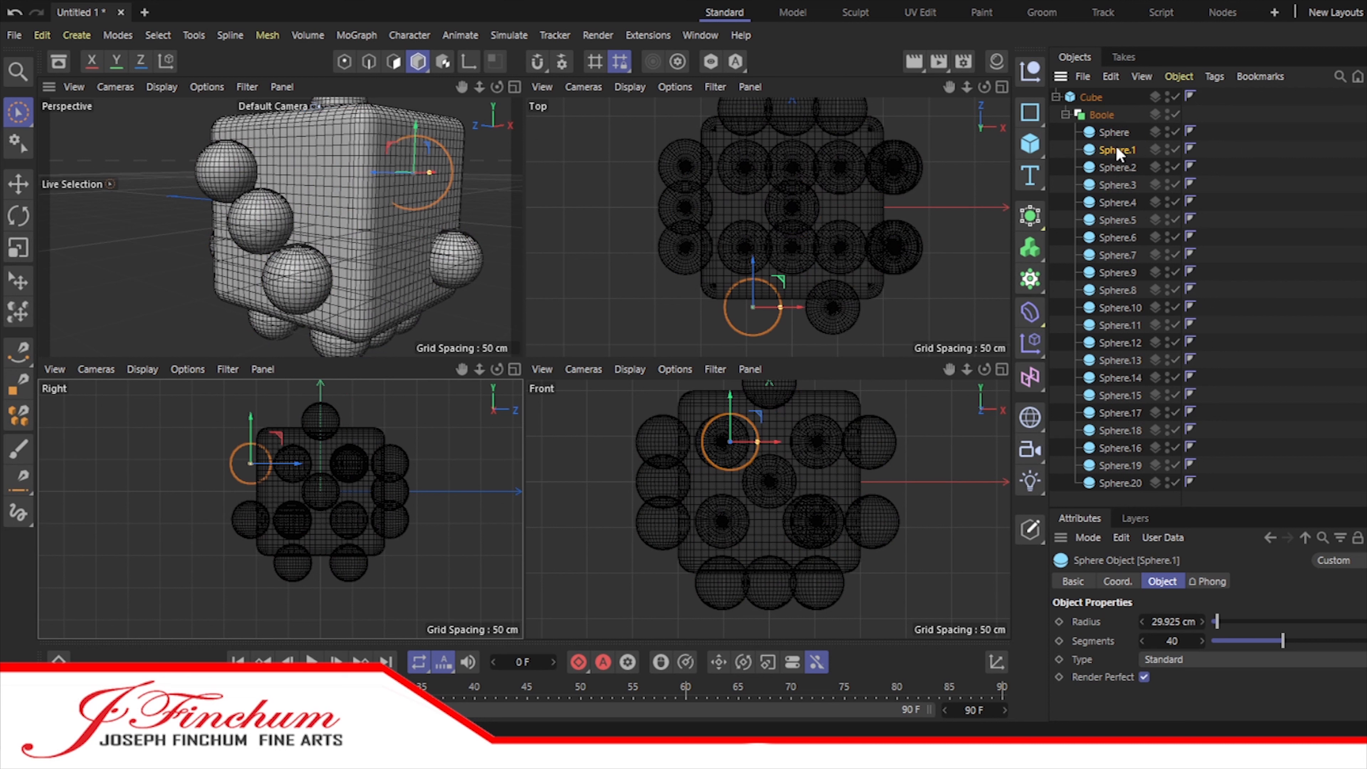
click(1112, 132)
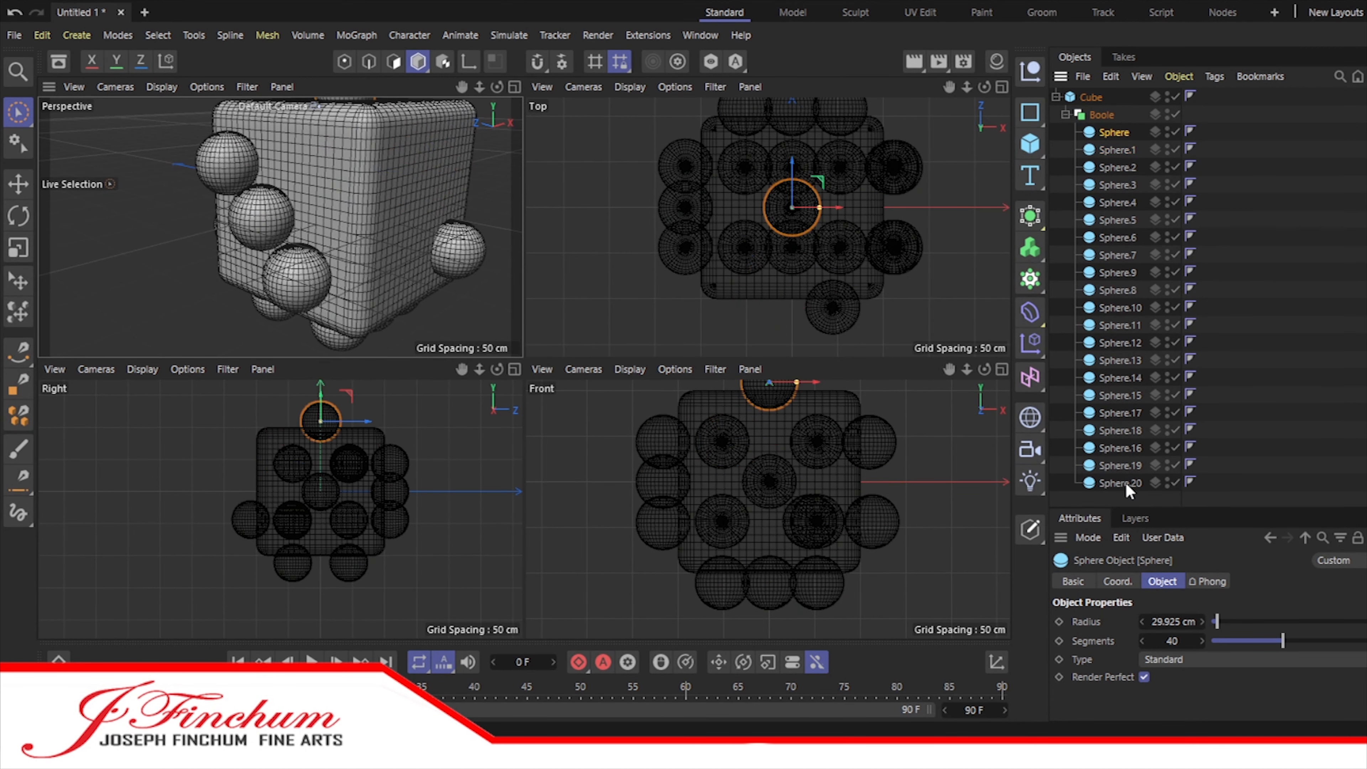
shift+click(1126, 483)
drag(1114, 137, 1132, 498)
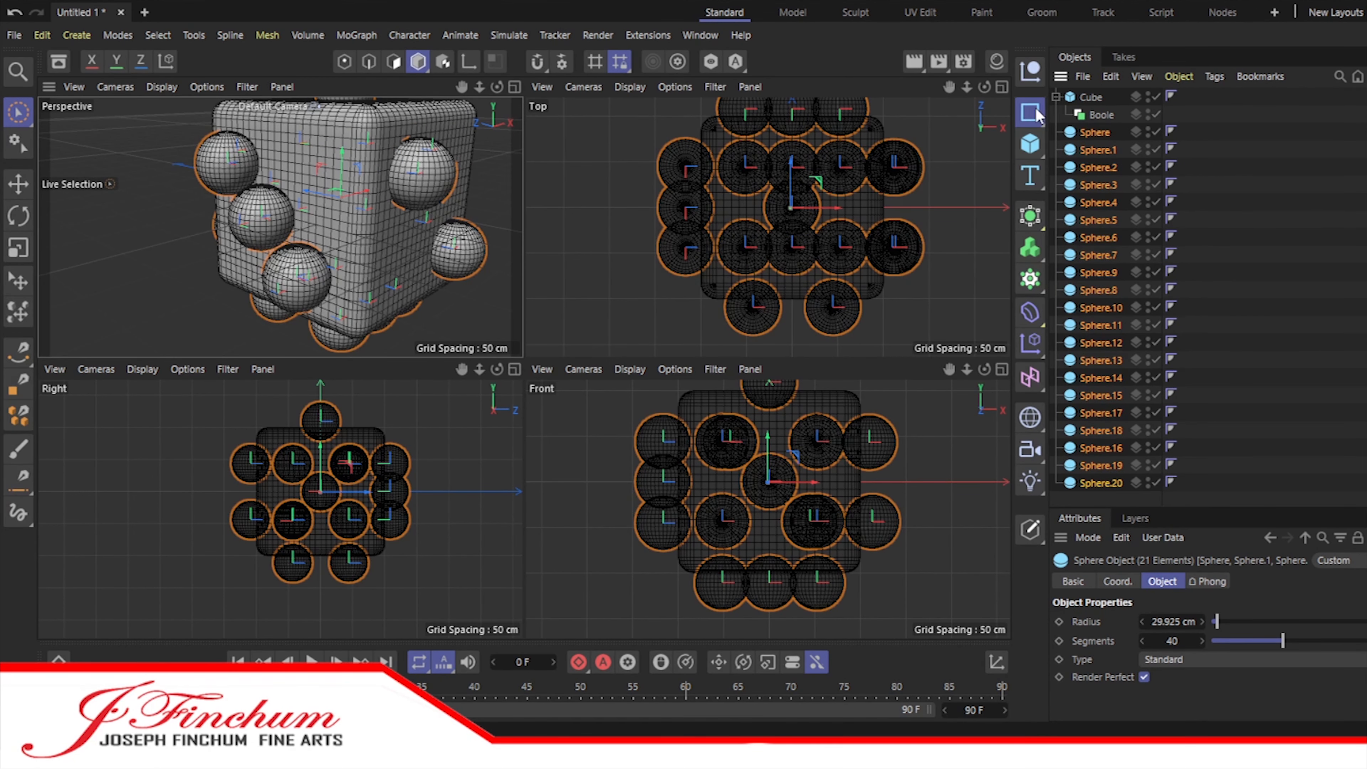
Step: Add a Null object named Dots and nest all the spheres from Sphere to Sphere.20 inside it
click(1031, 72)
click(1097, 148)
shift+click(1119, 498)
drag(1099, 147, 1089, 98)
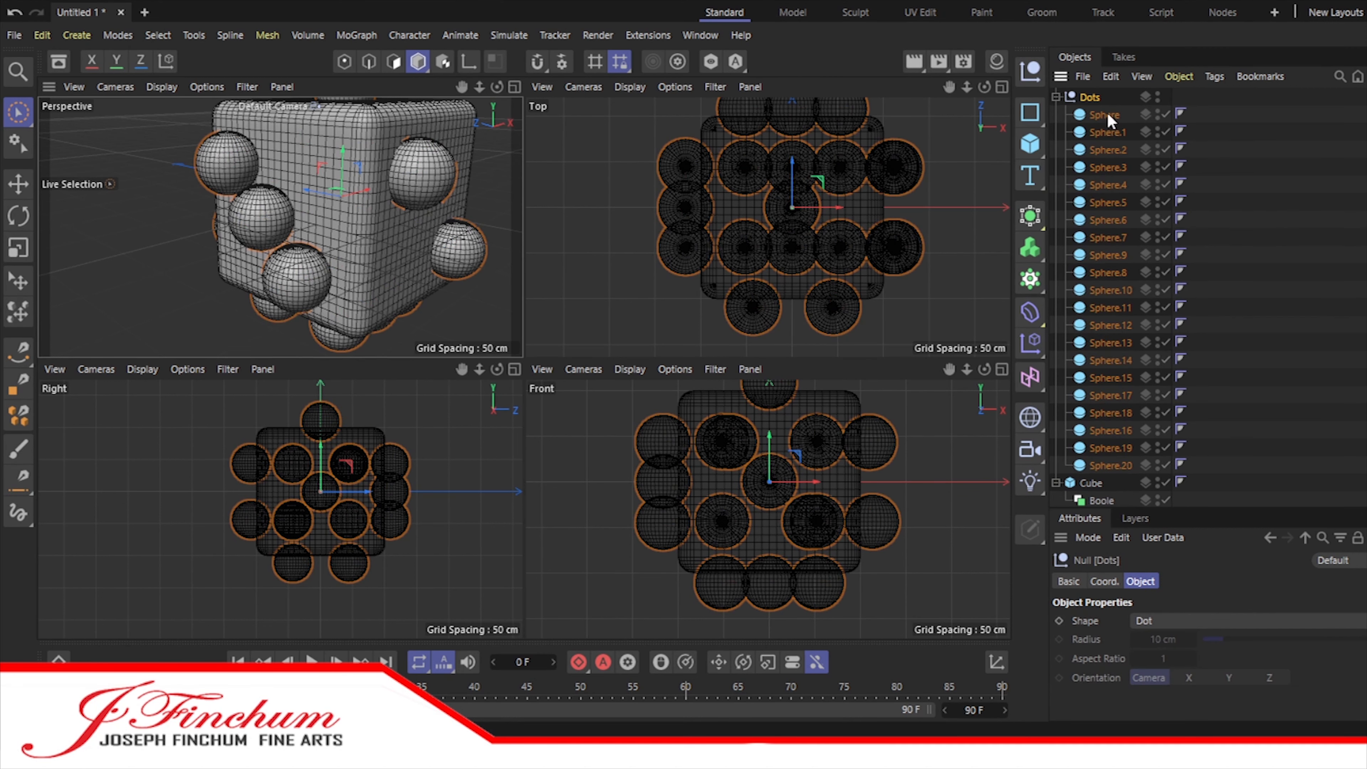
scroll(1241, 159, down, 1)
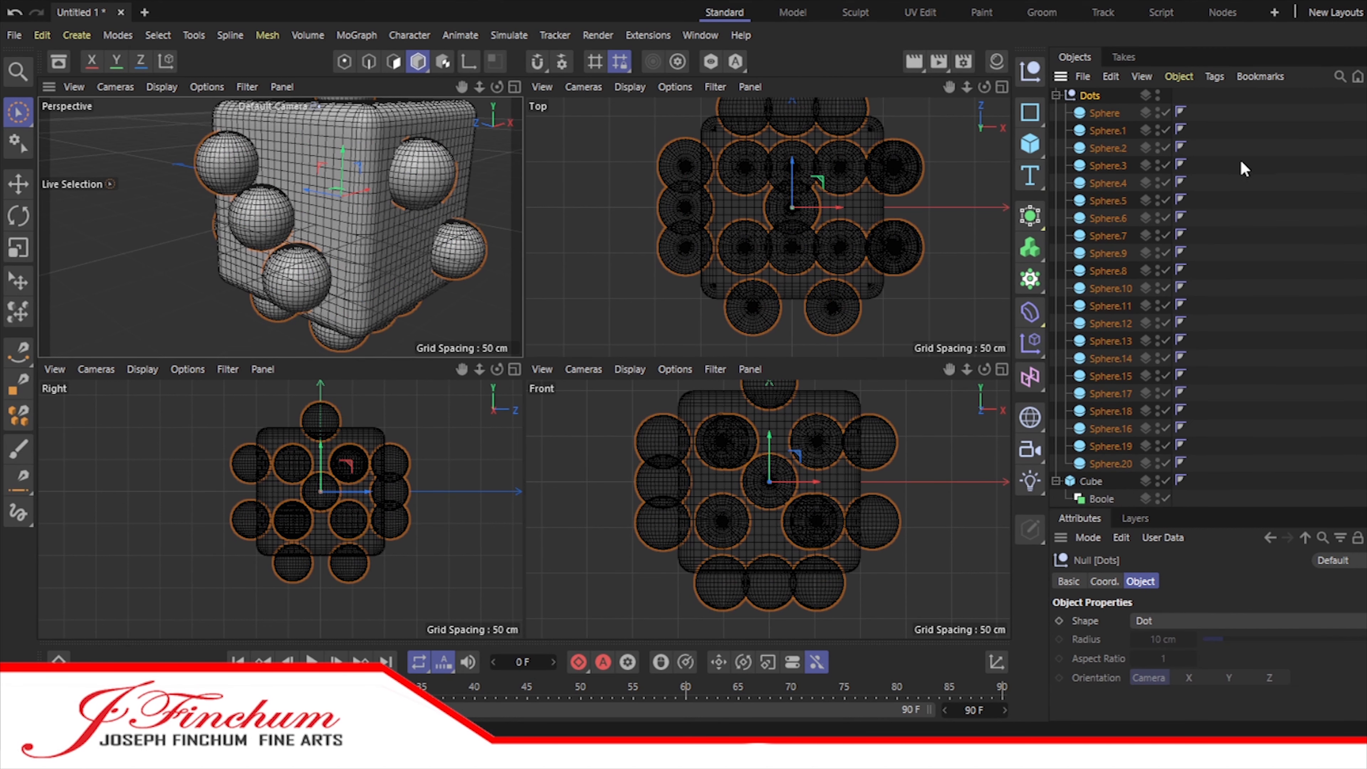
Step: Rename the Cube as Die and nest the Dots null inside the Boole
click(1098, 484)
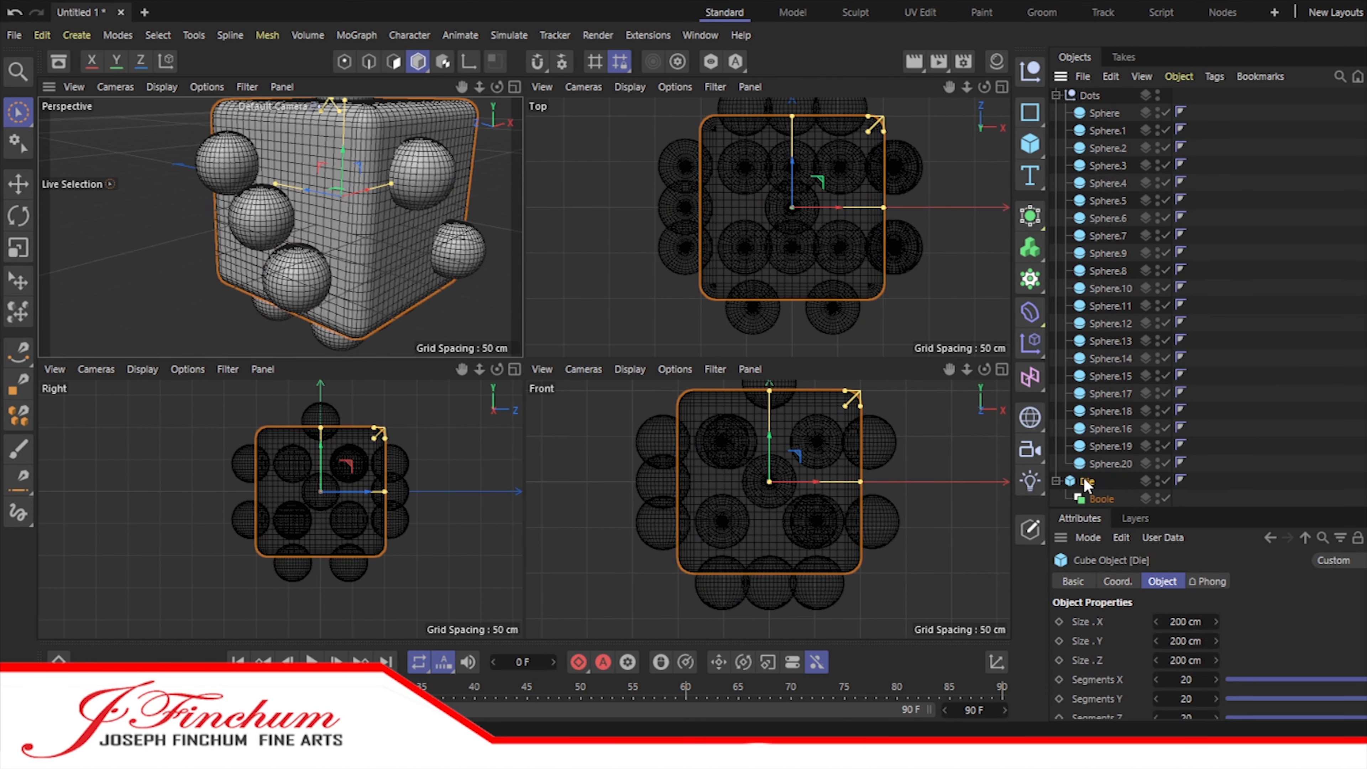
click(1056, 96)
drag(1082, 100, 1101, 132)
click(1102, 114)
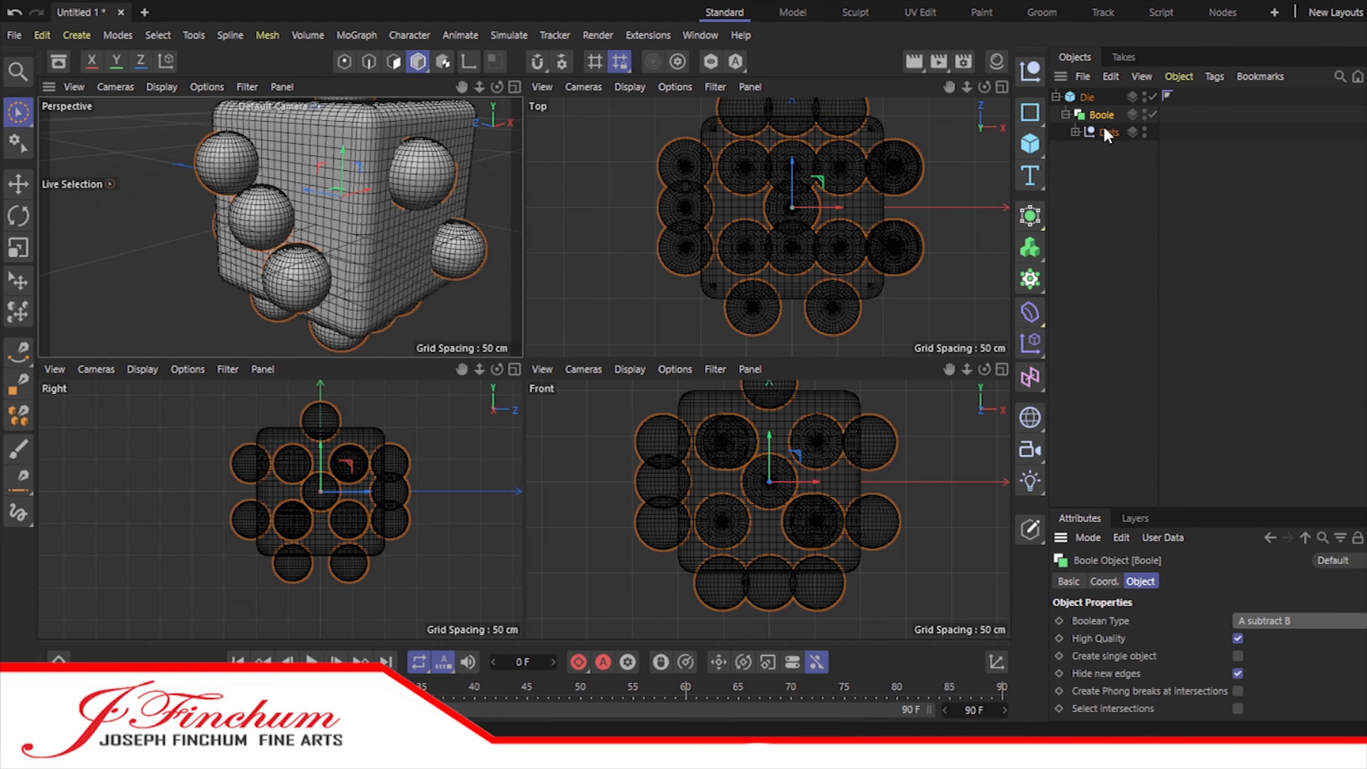
Step: Try nesting the Die inside the Boole and moving the Boole below the spheres in the Dots null
drag(1104, 131, 1099, 171)
mouse_move(1099, 115)
mouse_down()
mouse_move(1096, 170)
mouse_move(1088, 131)
mouse_up()
drag(1090, 115, 1087, 96)
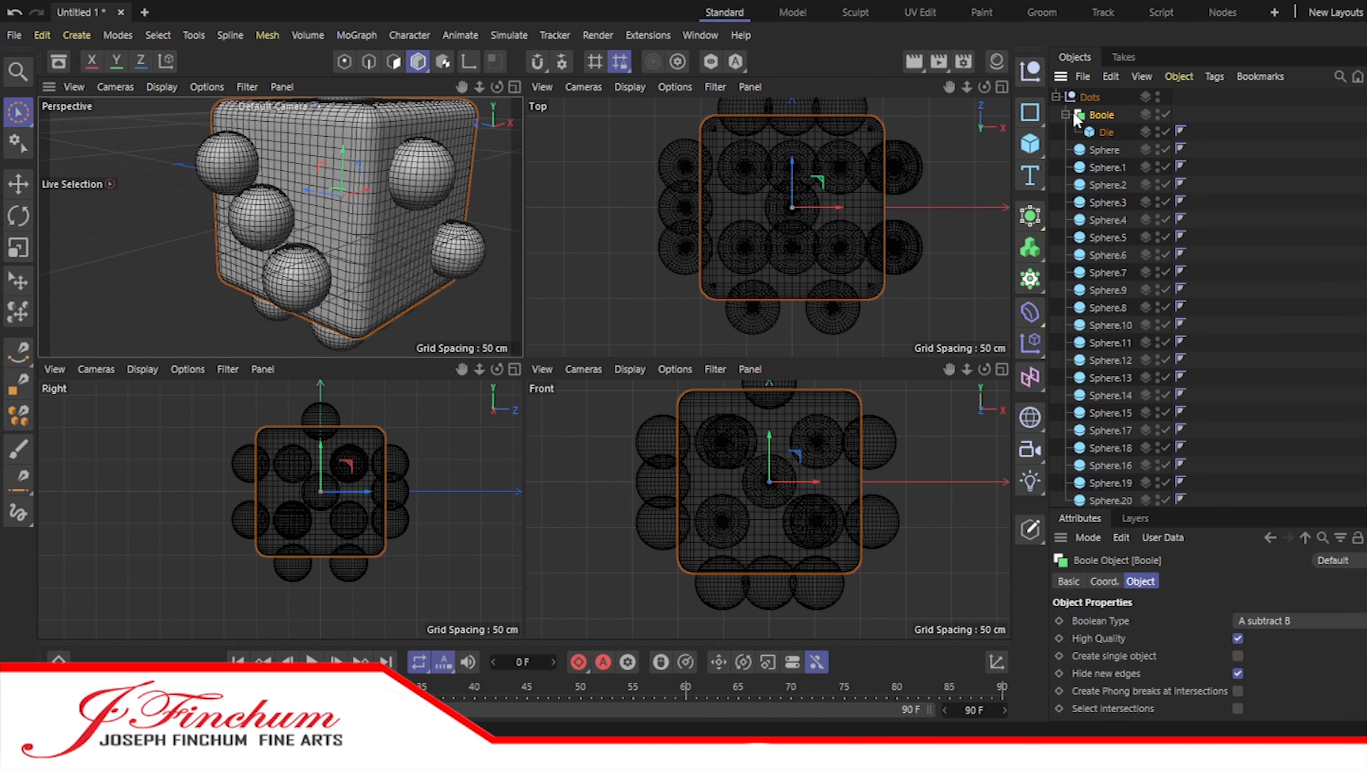
click(1065, 114)
click(1106, 134)
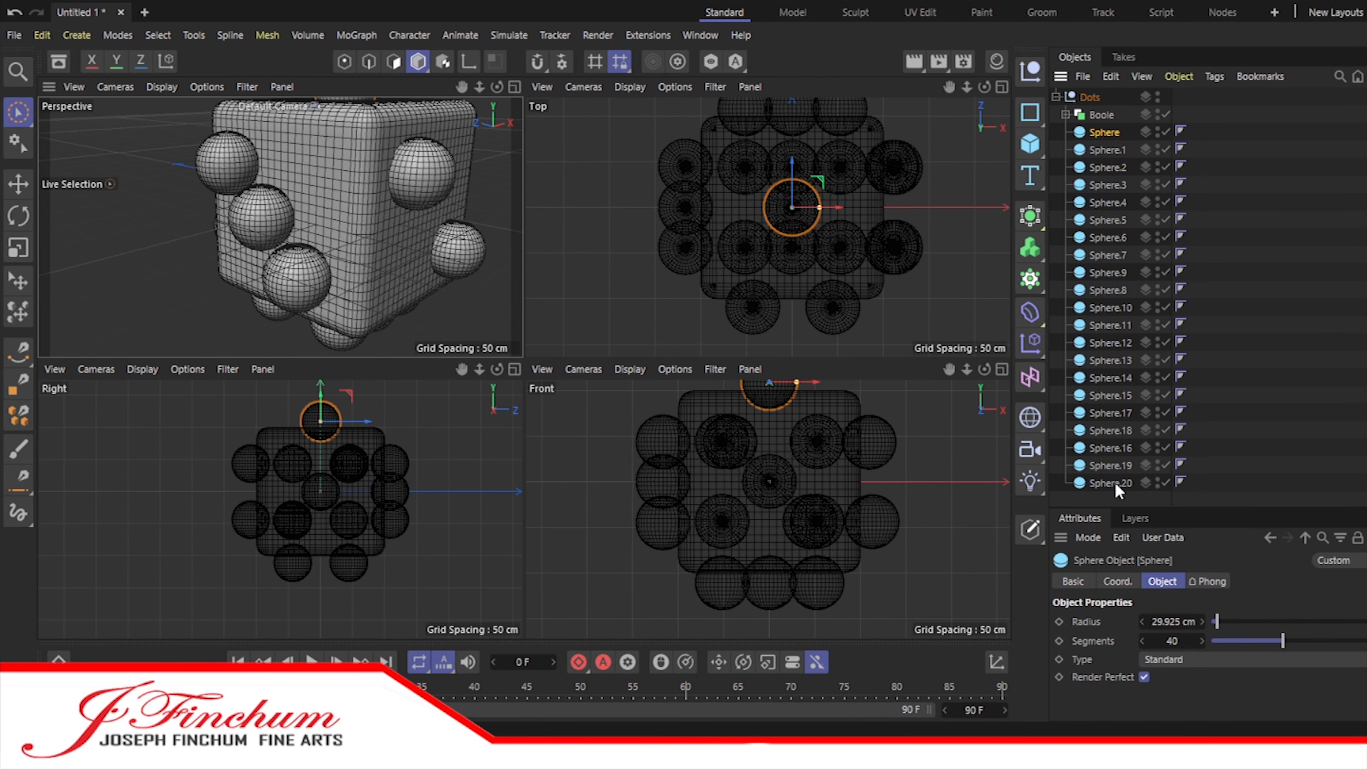
shift+click(1114, 483)
drag(1113, 484, 1089, 96)
click(1057, 97)
click(1056, 97)
drag(1104, 484, 1105, 485)
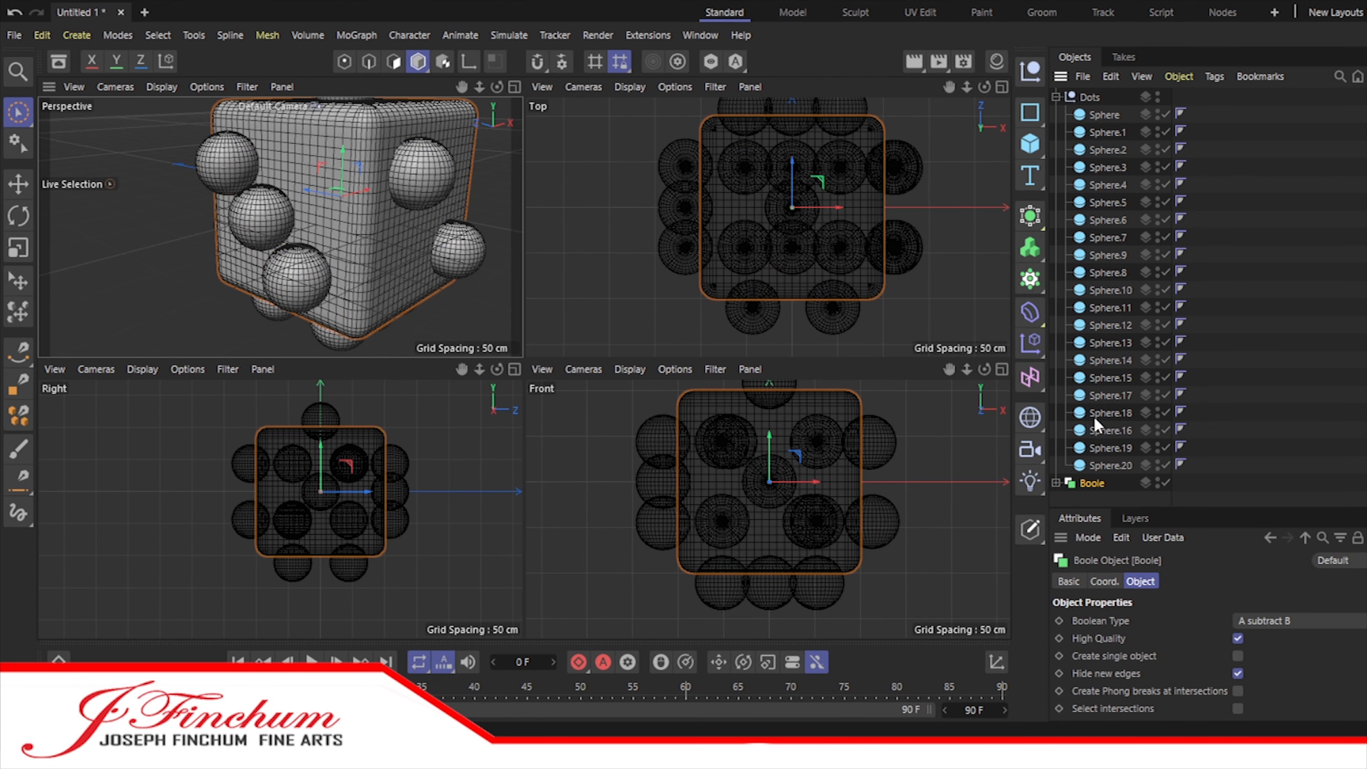
Step: Undo the last hierarchy moves and make the Boole the top-level parent of the Die
key(ctrl+z)
key(ctrl+z)
key(ctrl+z)
key(ctrl+z)
key(ctrl+z)
key(ctrl+z)
key(ctrl+z)
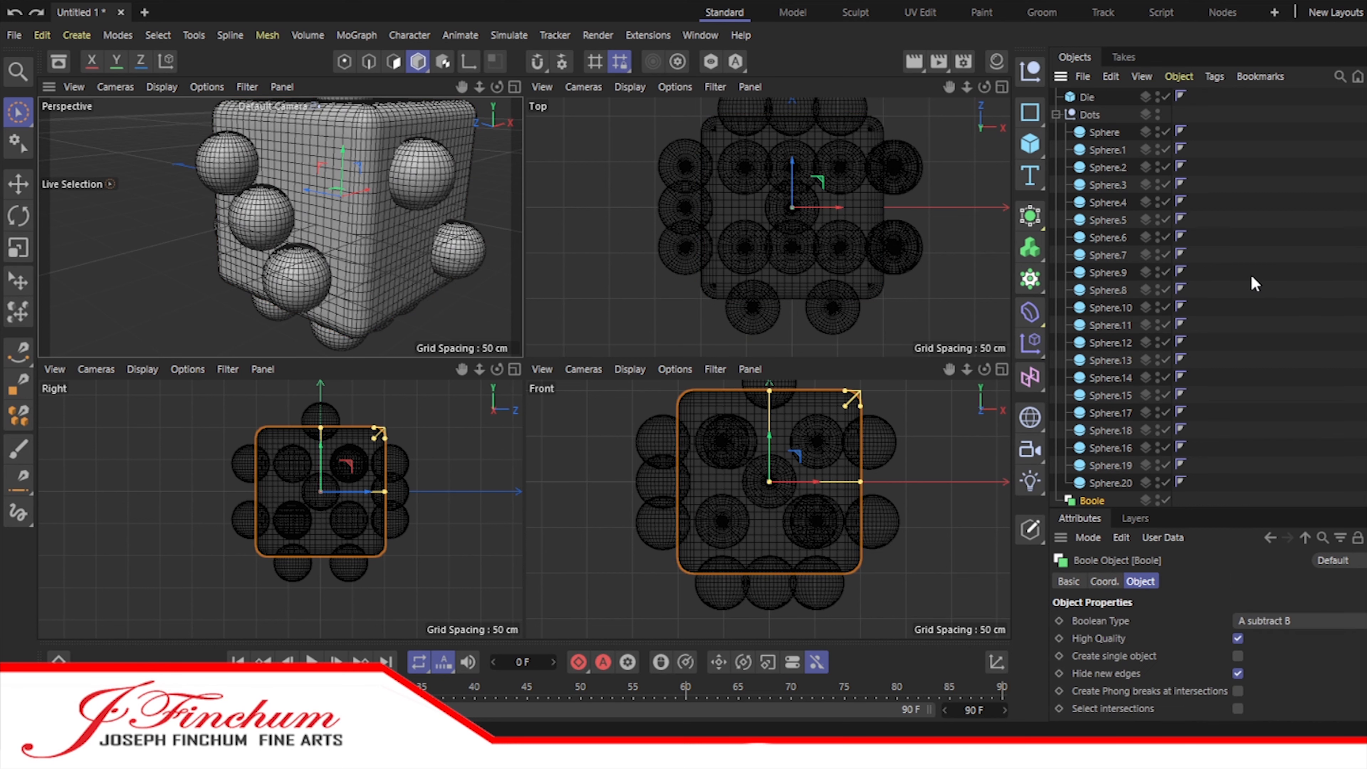
drag(1092, 500, 1088, 98)
click(1098, 152)
click(515, 87)
drag(948, 87, 905, 267)
Step: Try to nest Sphere and Sphere.1 directly inside the Boole above the Die
mouse_move(1105, 147)
mouse_down()
mouse_move(1104, 116)
mouse_move(1116, 169)
mouse_up()
mouse_move(1100, 115)
mouse_down()
mouse_move(1091, 123)
mouse_move(1094, 97)
mouse_up()
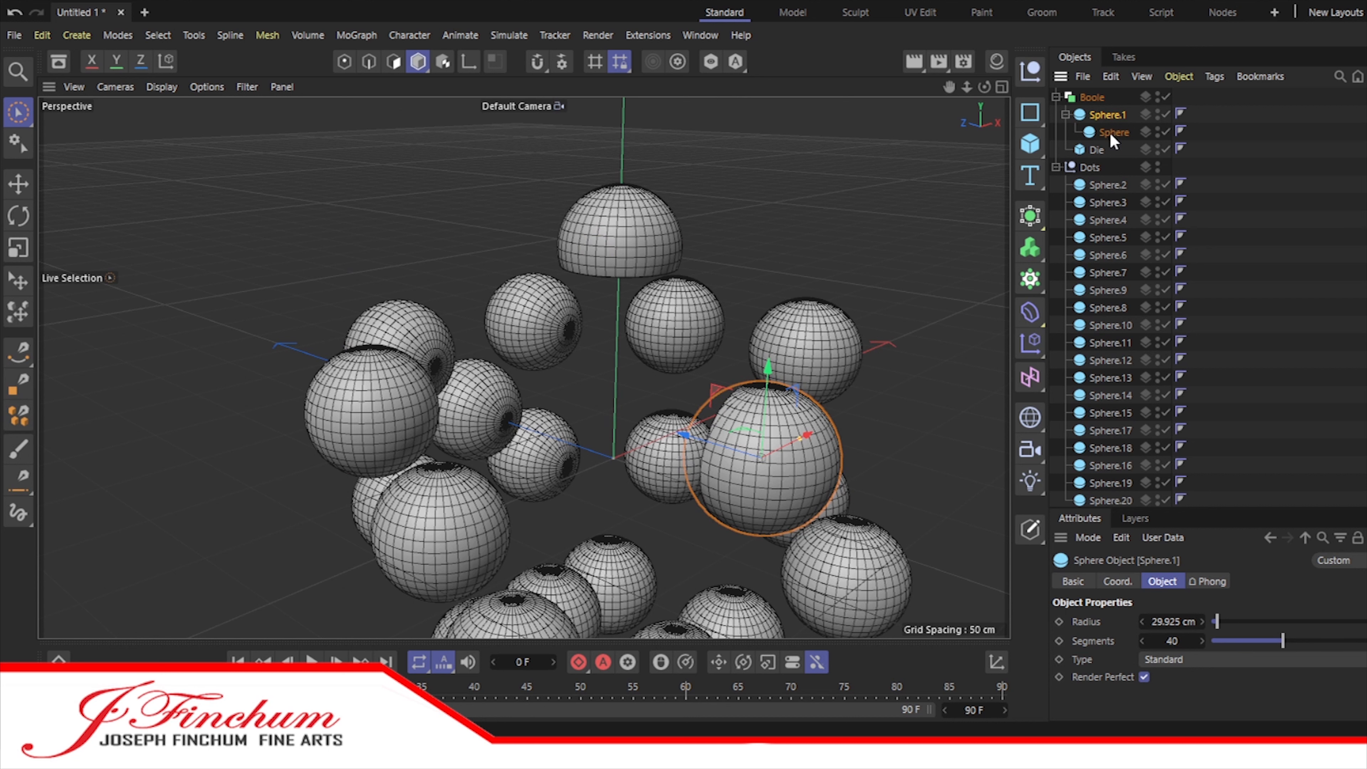
key(ctrl+z)
Step: Nest the Dots null inside the Boole and order the Die above it to subtract the spheres from the cube
drag(1092, 133, 1093, 99)
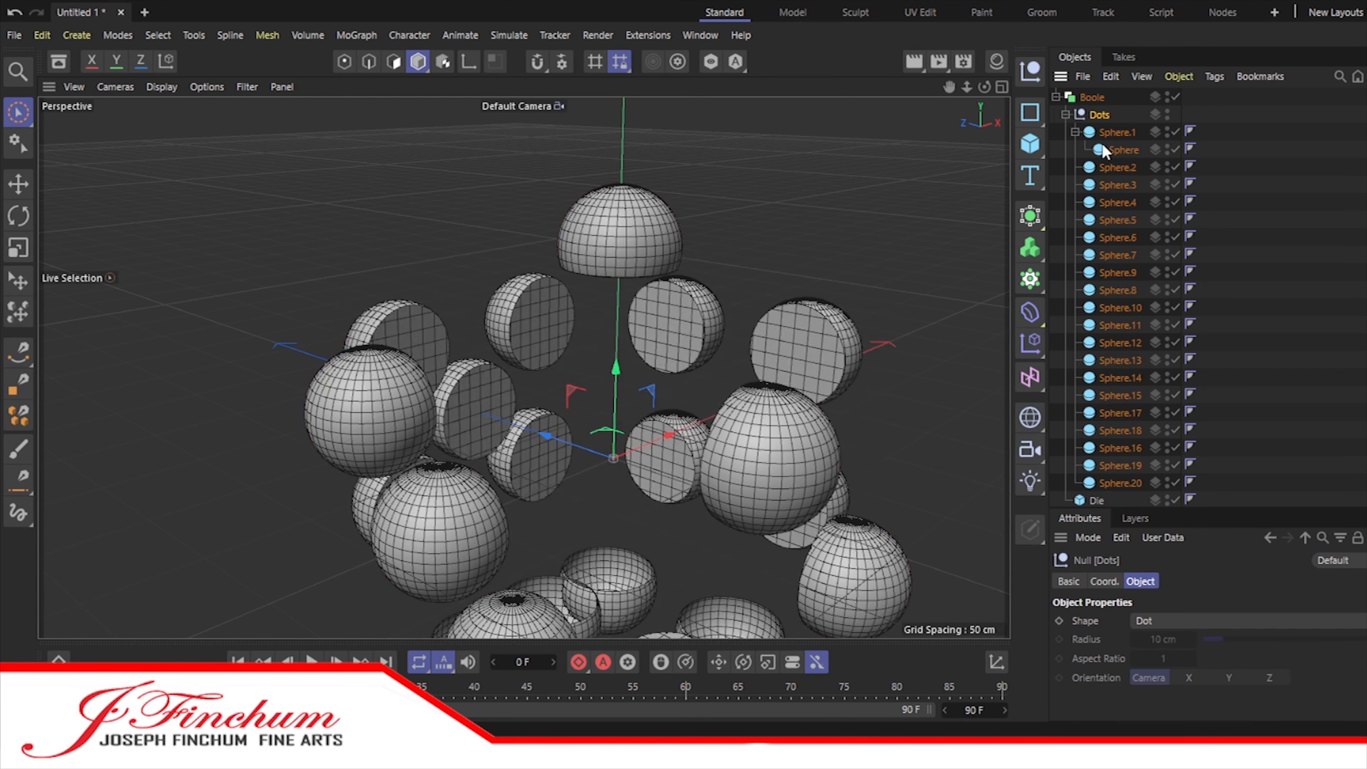
click(1076, 131)
click(1075, 131)
click(1066, 114)
drag(1095, 132, 1088, 98)
scroll(840, 326, down, 3)
drag(949, 87, 794, 43)
drag(984, 89, 839, 65)
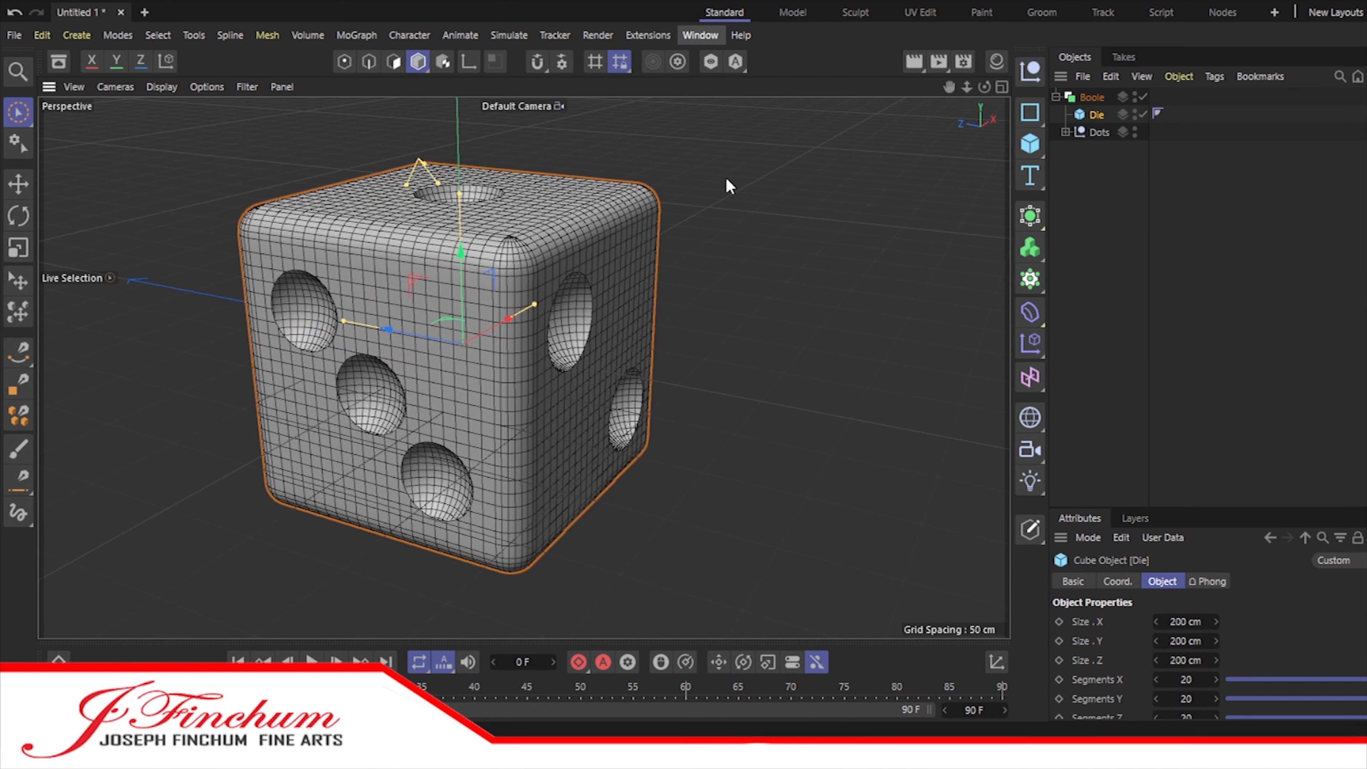
Step: Create a default material in the Material Manager and open the materials in the Asset Browser
key(shift+F2)
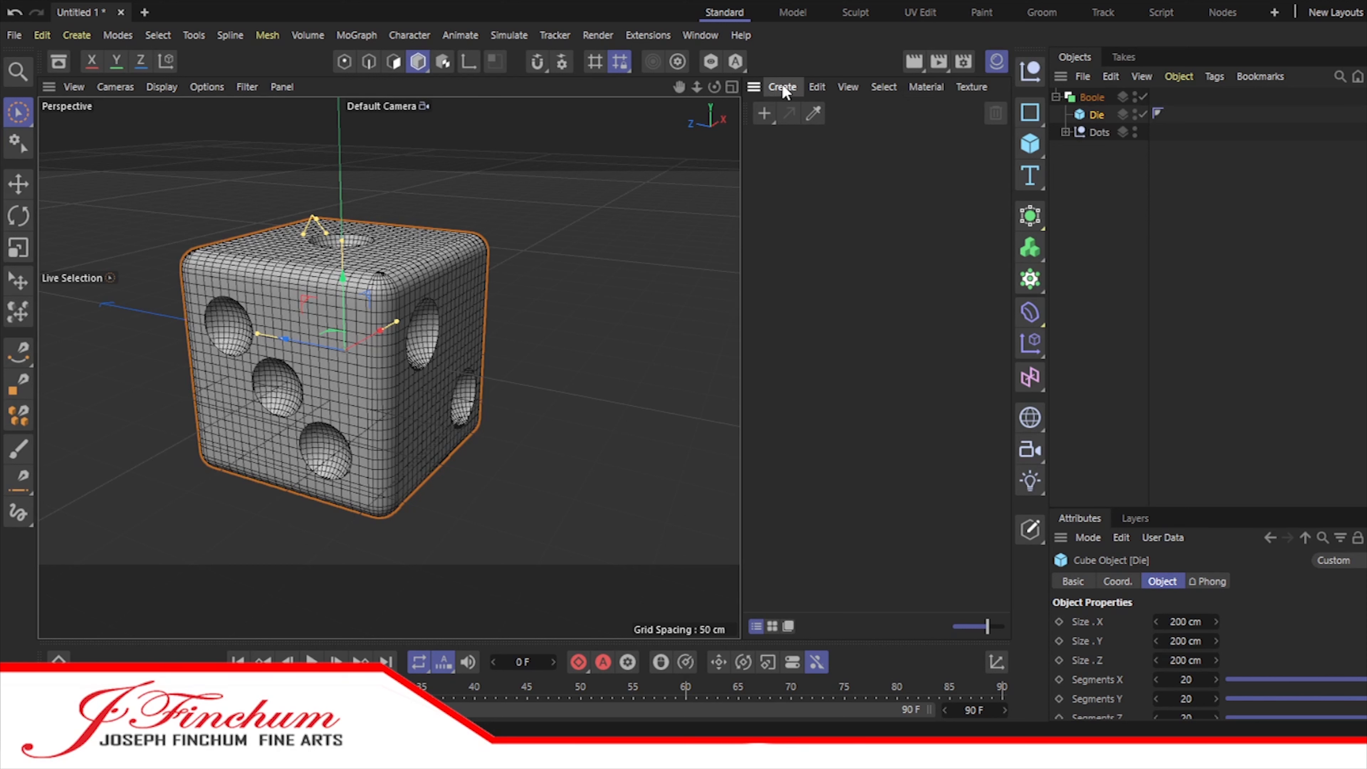
double_click(824, 404)
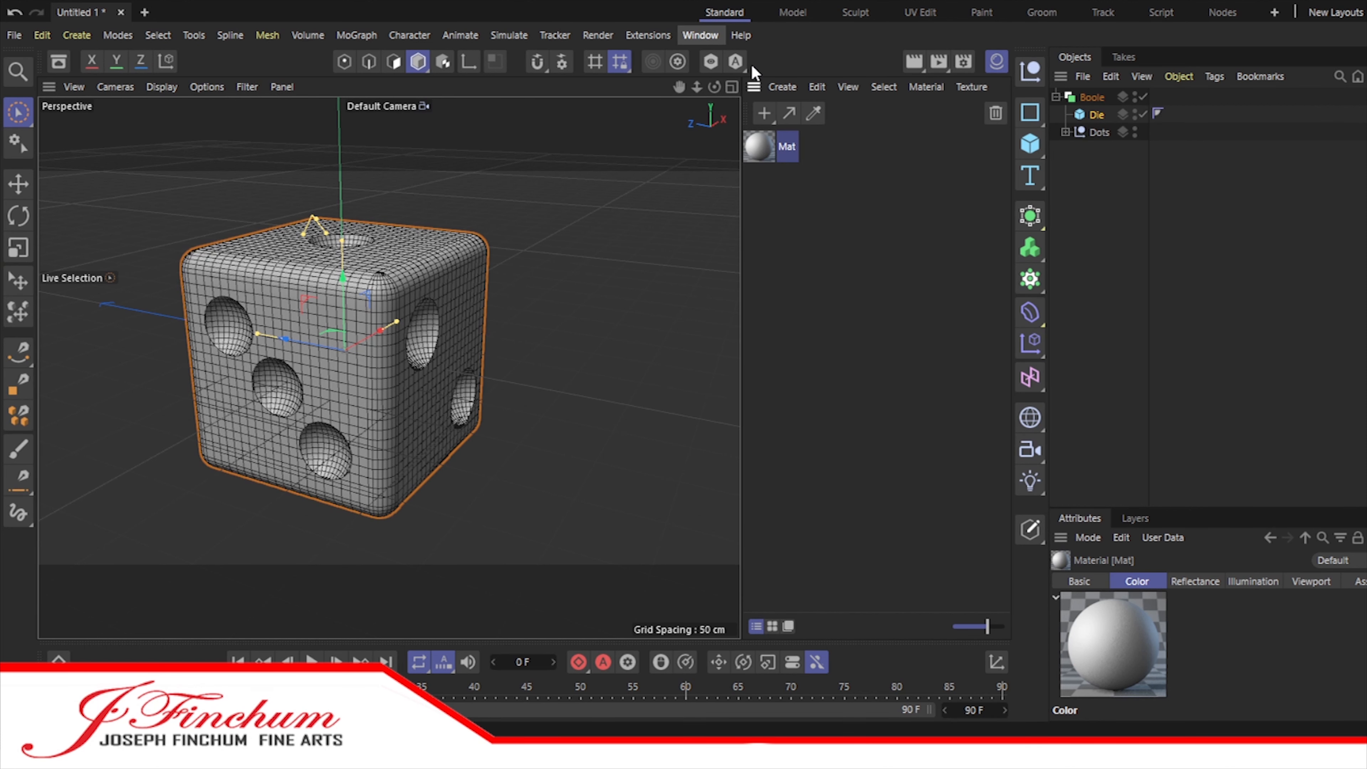
click(746, 136)
click(164, 110)
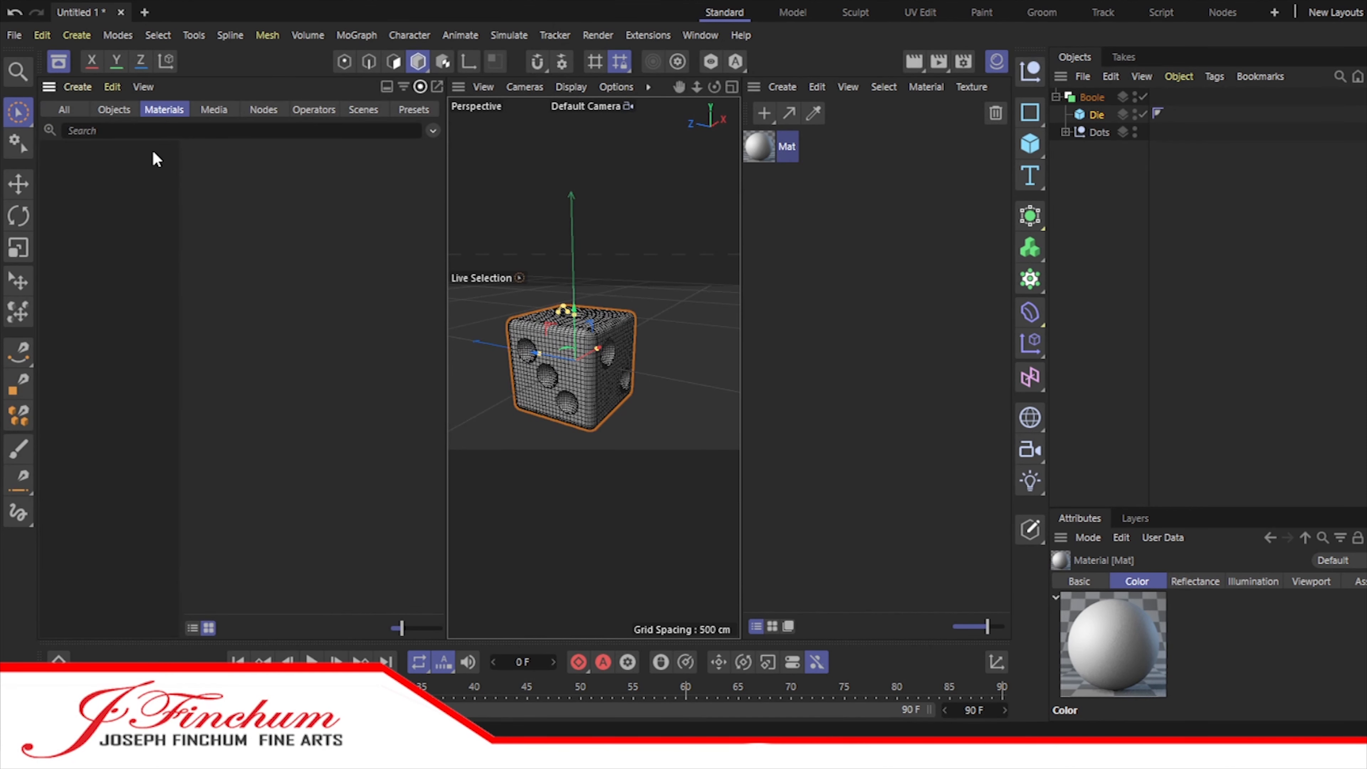
Step: Add the Car Paint materials Red - Flakes, Black Solid and Silver - Flakes to the scene's materials
scroll(146, 288, down, 3)
click(67, 234)
mouse_move(215, 268)
mouse_down()
mouse_move(750, 270)
mouse_move(792, 225)
mouse_up()
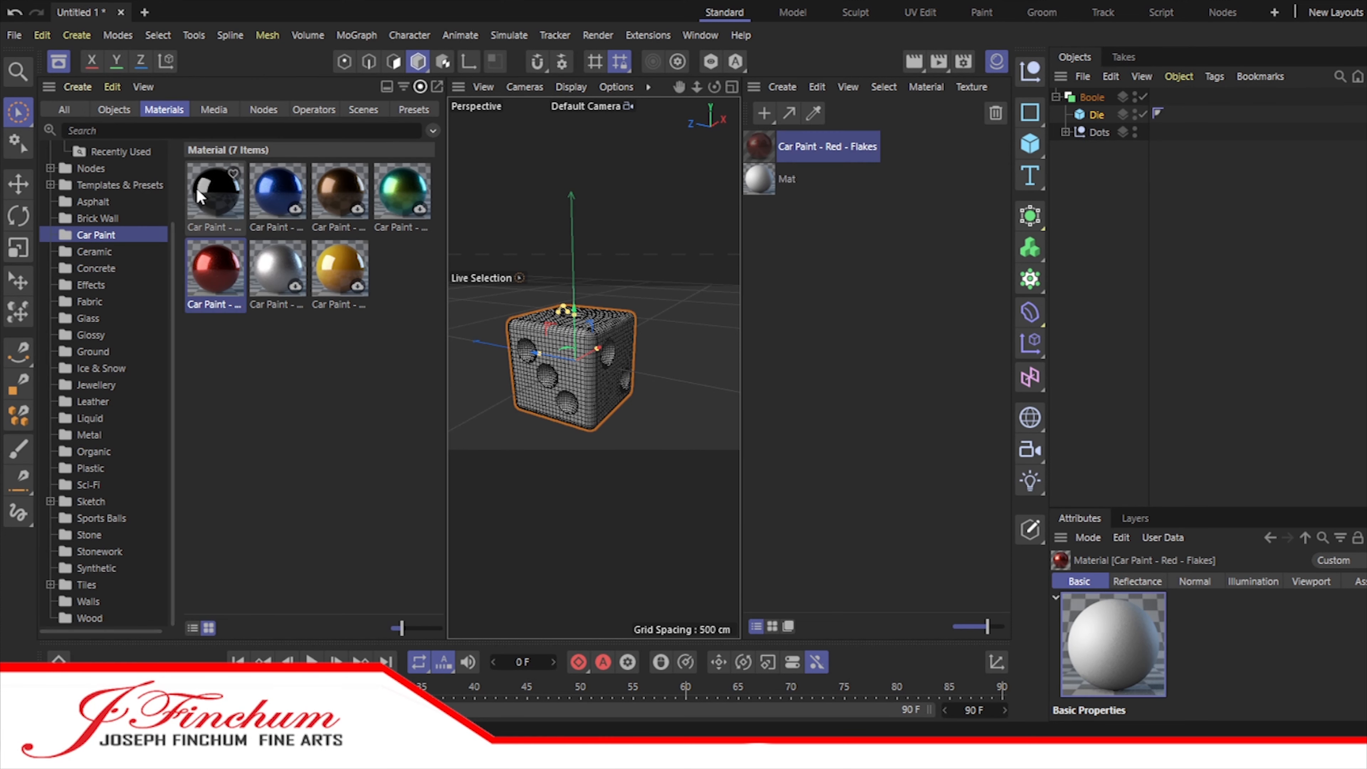
drag(215, 192, 821, 242)
drag(278, 268, 786, 232)
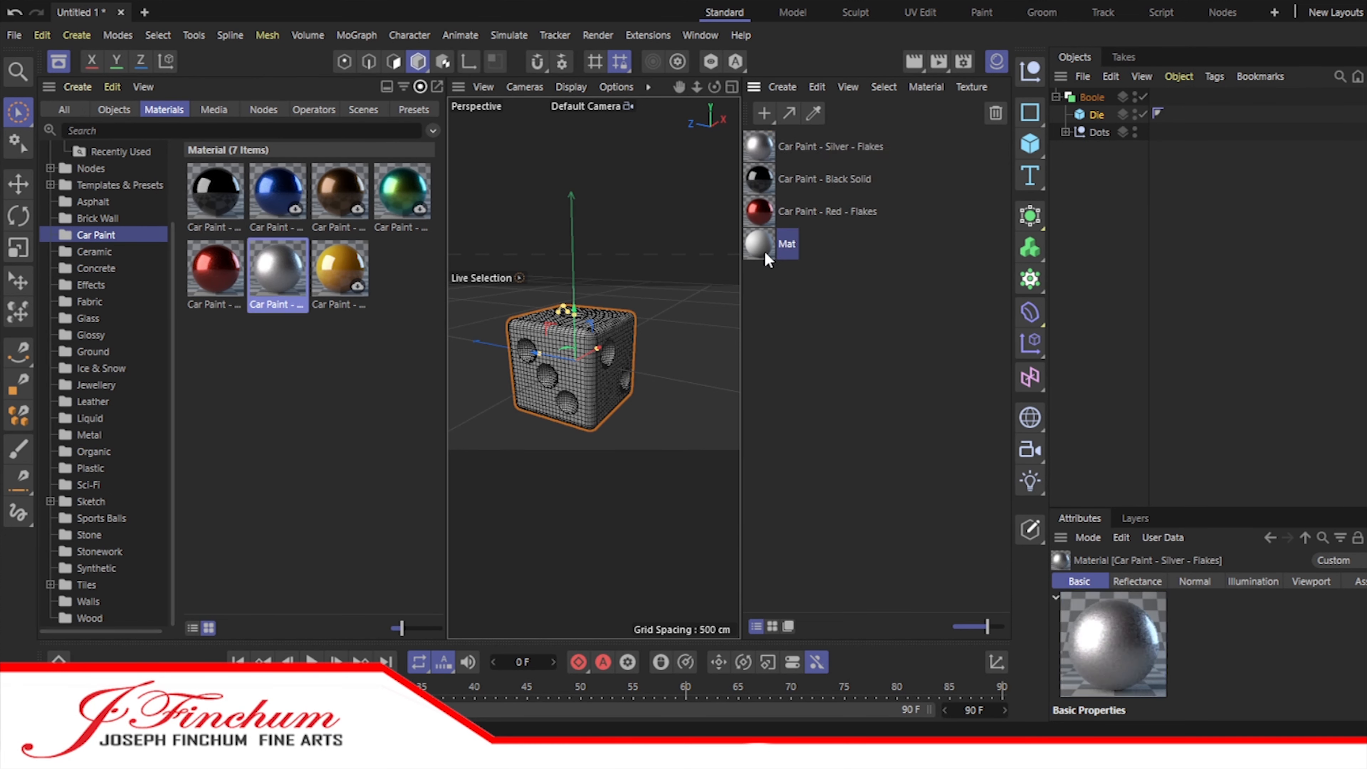
Step: Delete the default Mat material and close the Asset Browser
click(785, 245)
key(Delete)
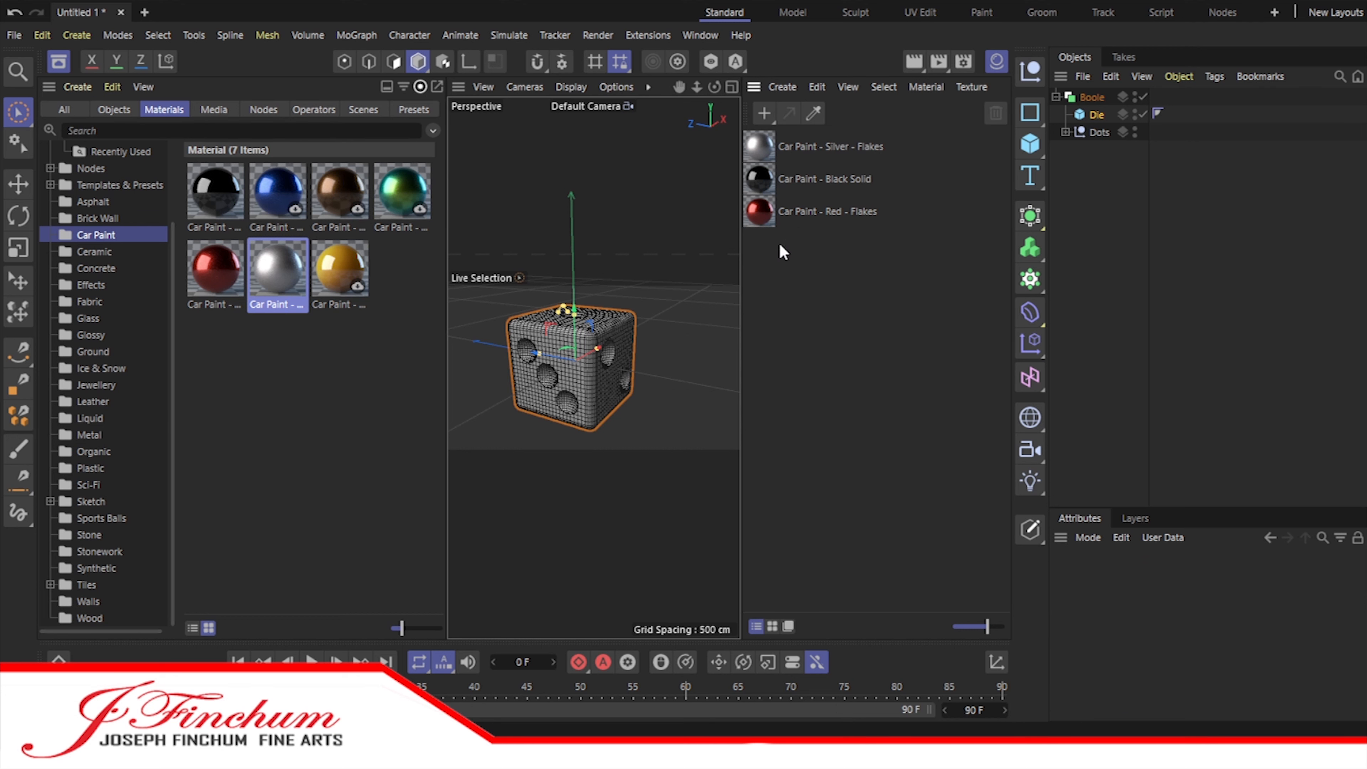
click(348, 420)
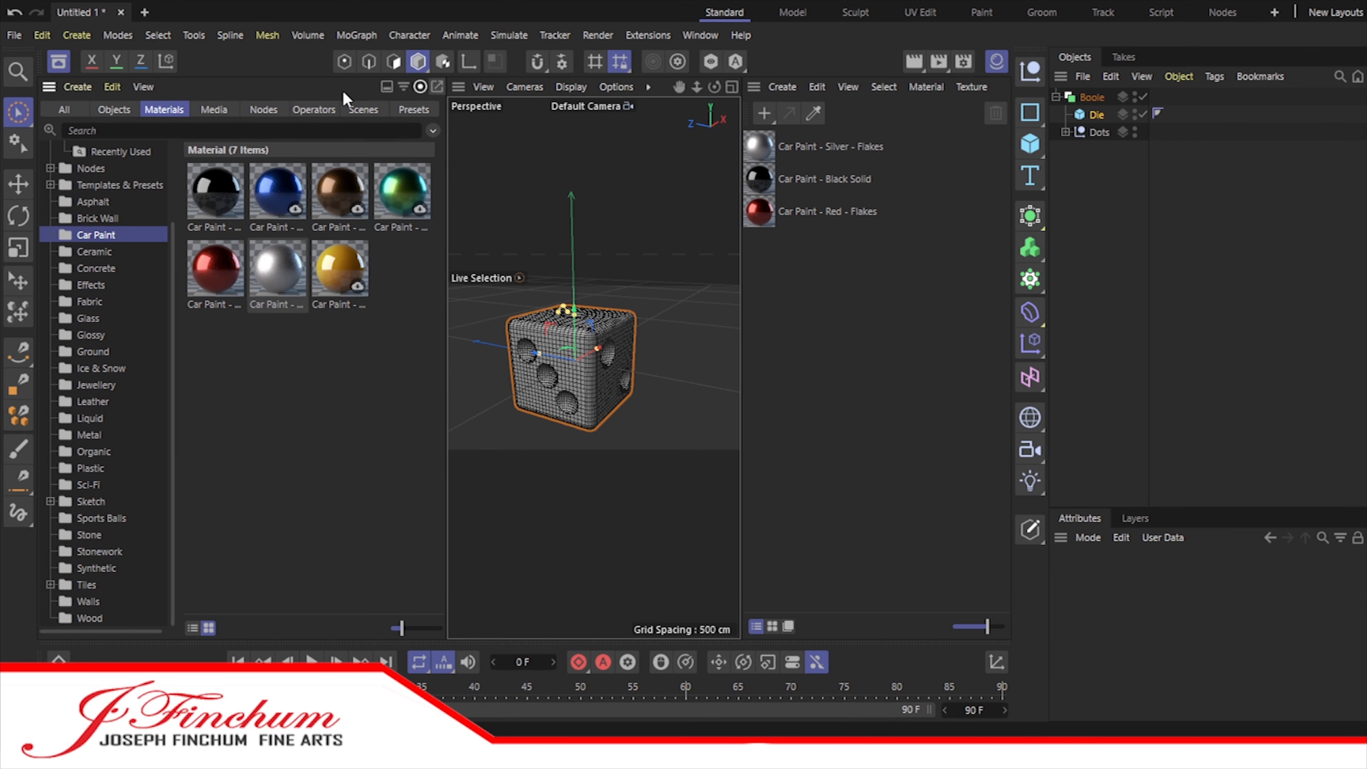
click(755, 136)
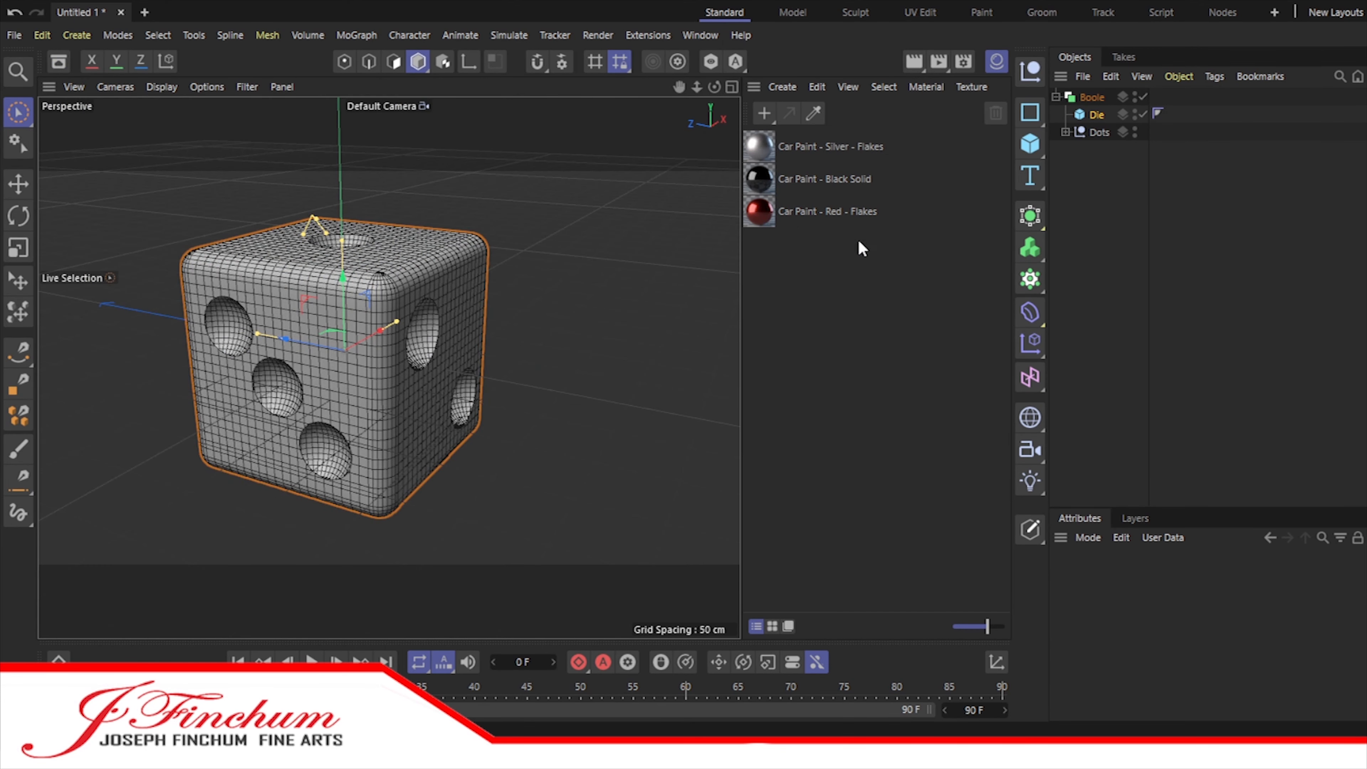
Step: Apply Car Paint - Red - Flakes to the Die and Car Paint - Black Solid to Dots, and show the black material's properties
drag(1083, 117, 1103, 133)
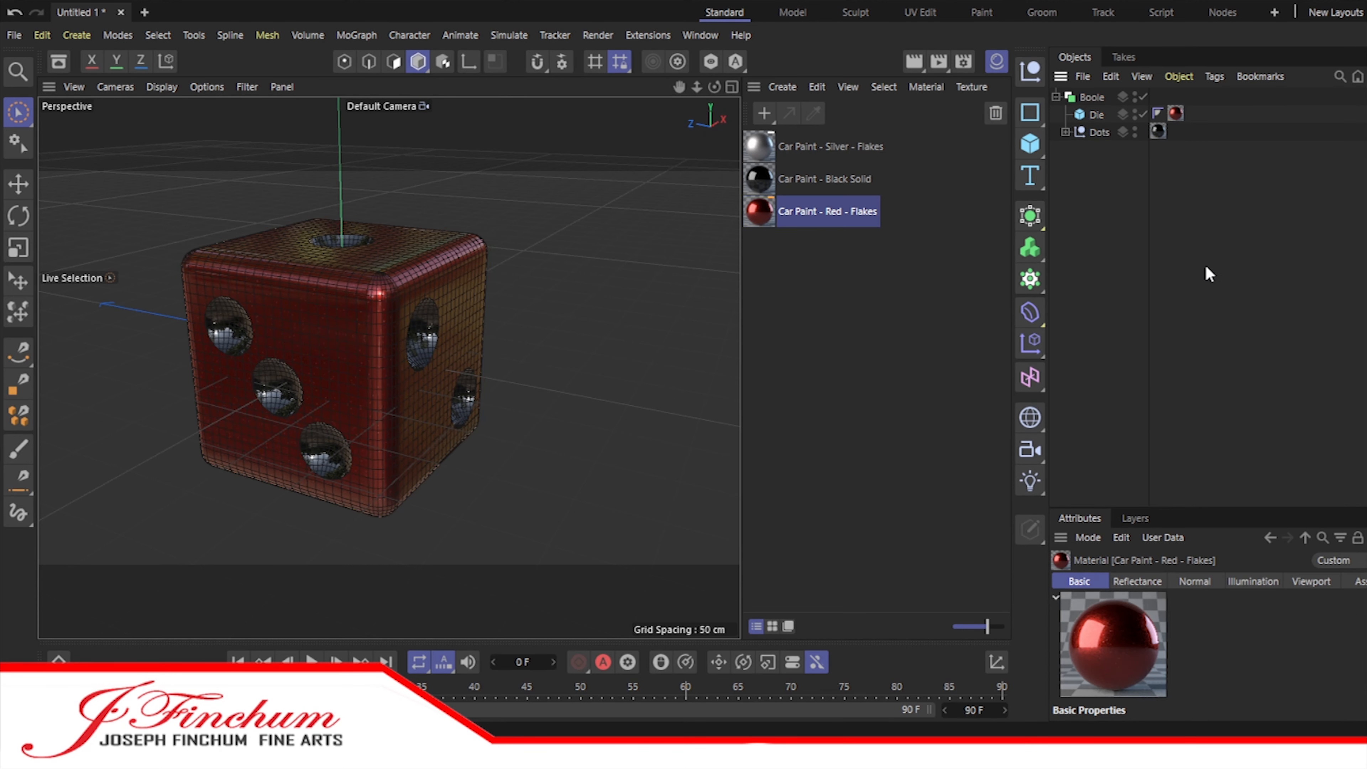
click(1158, 132)
drag(1215, 506, 1210, 350)
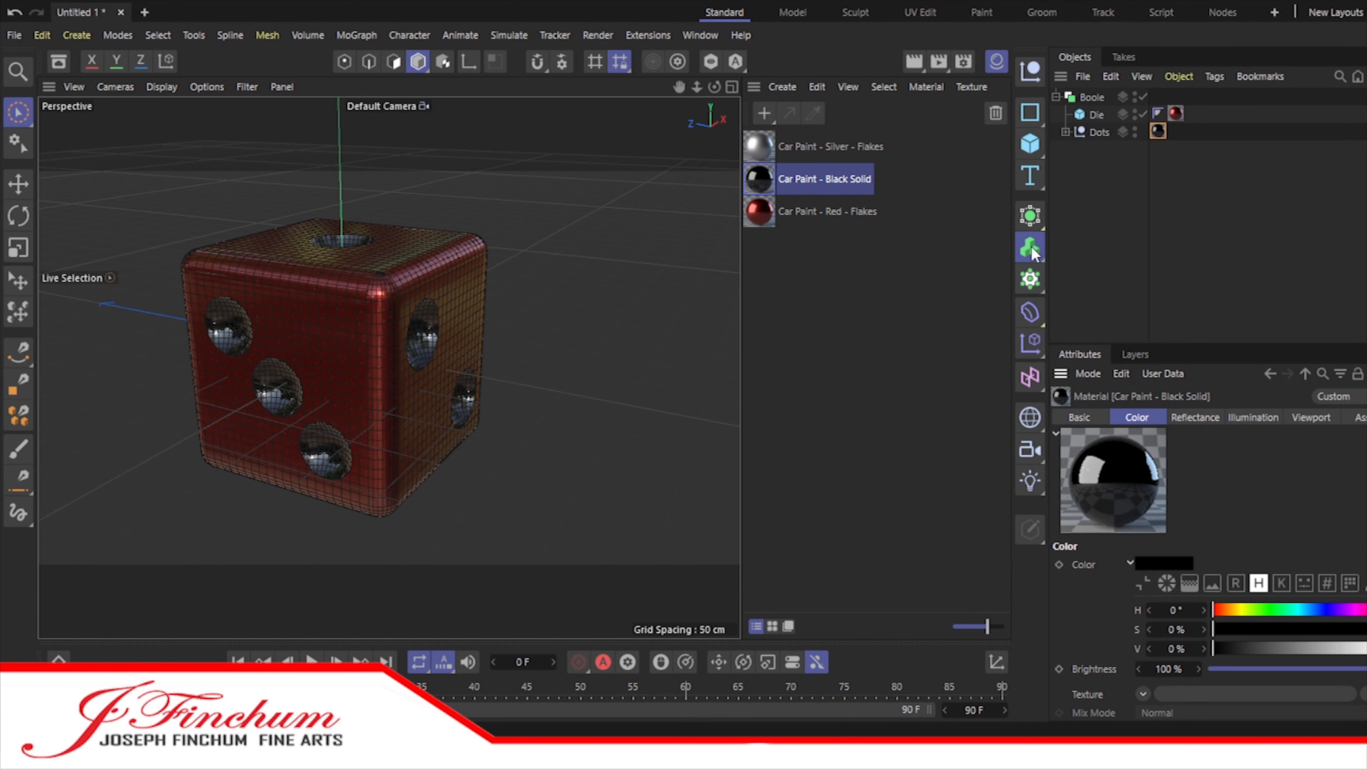
Step: Add a light above the die and turn on an interactive render region around the die
click(1029, 480)
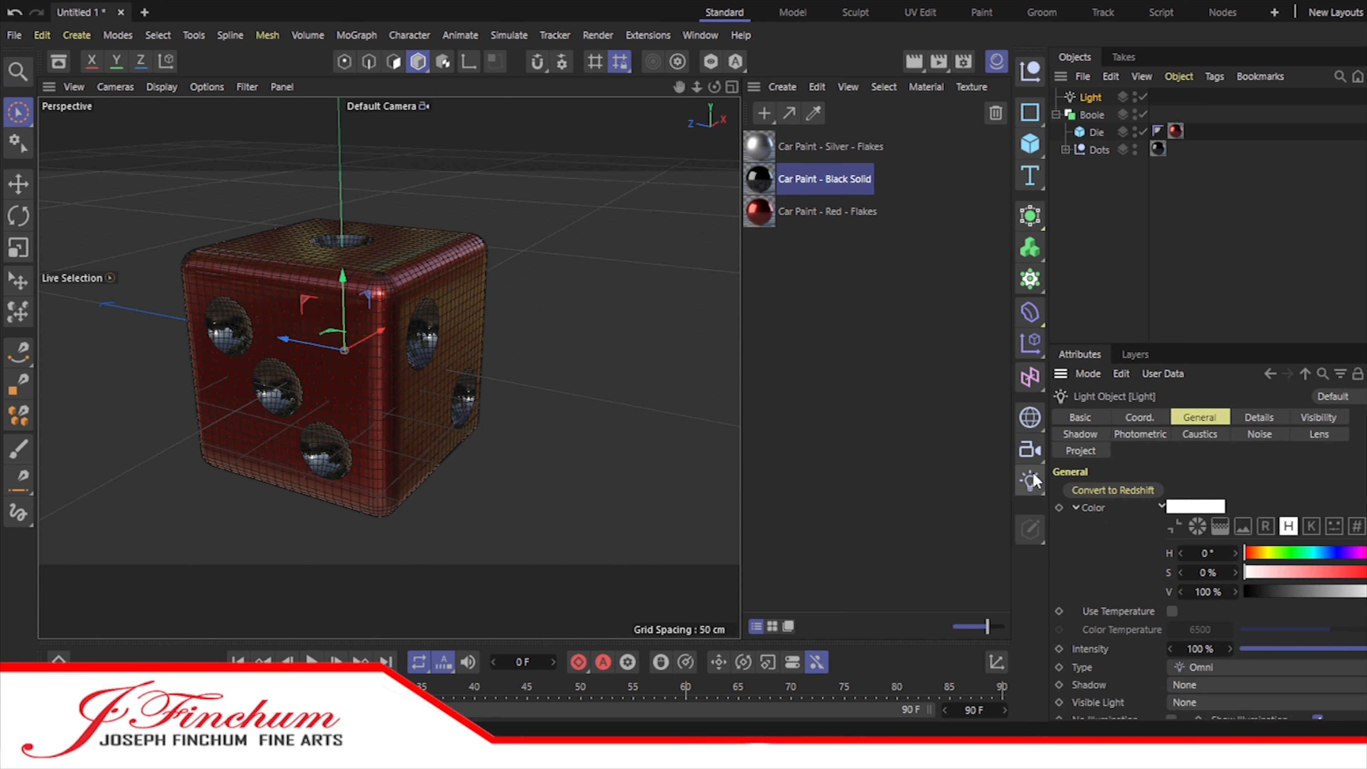
scroll(452, 385, down, 6)
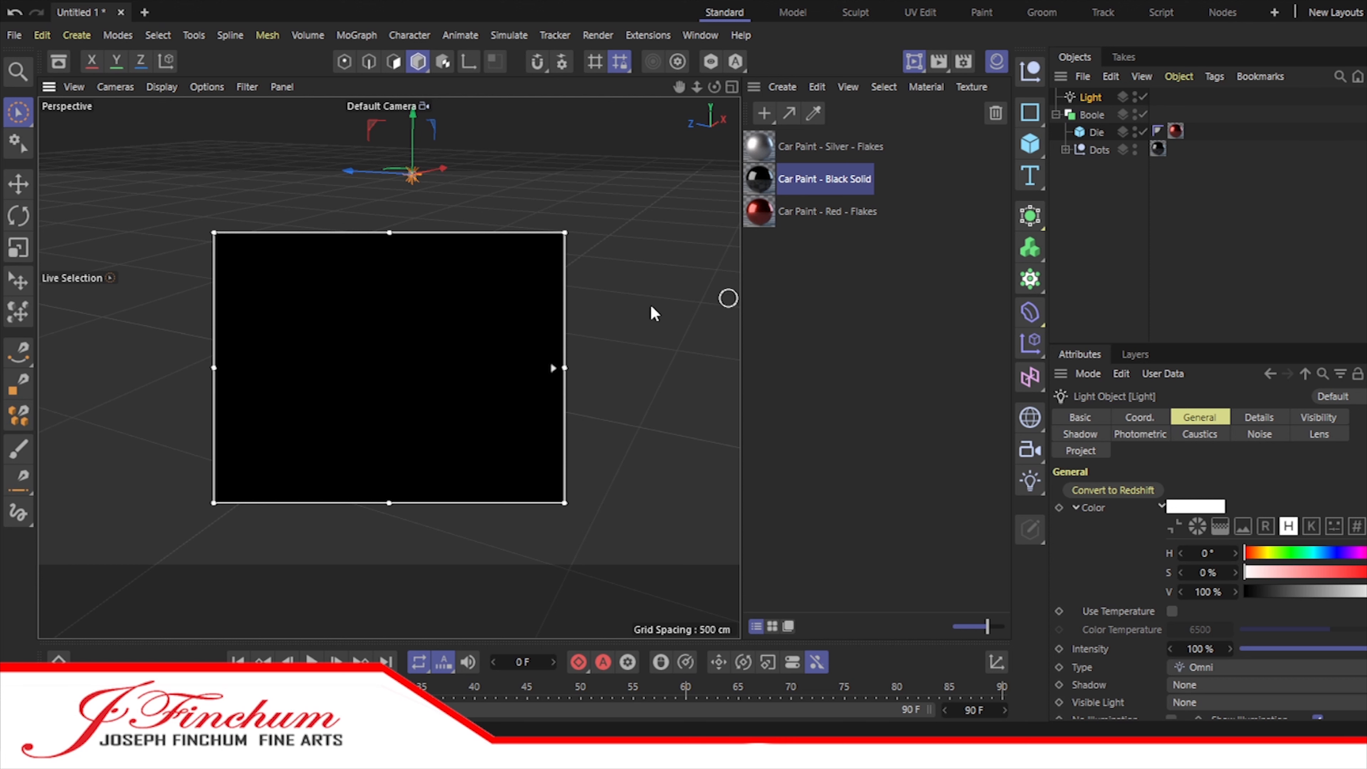
click(464, 356)
click(813, 318)
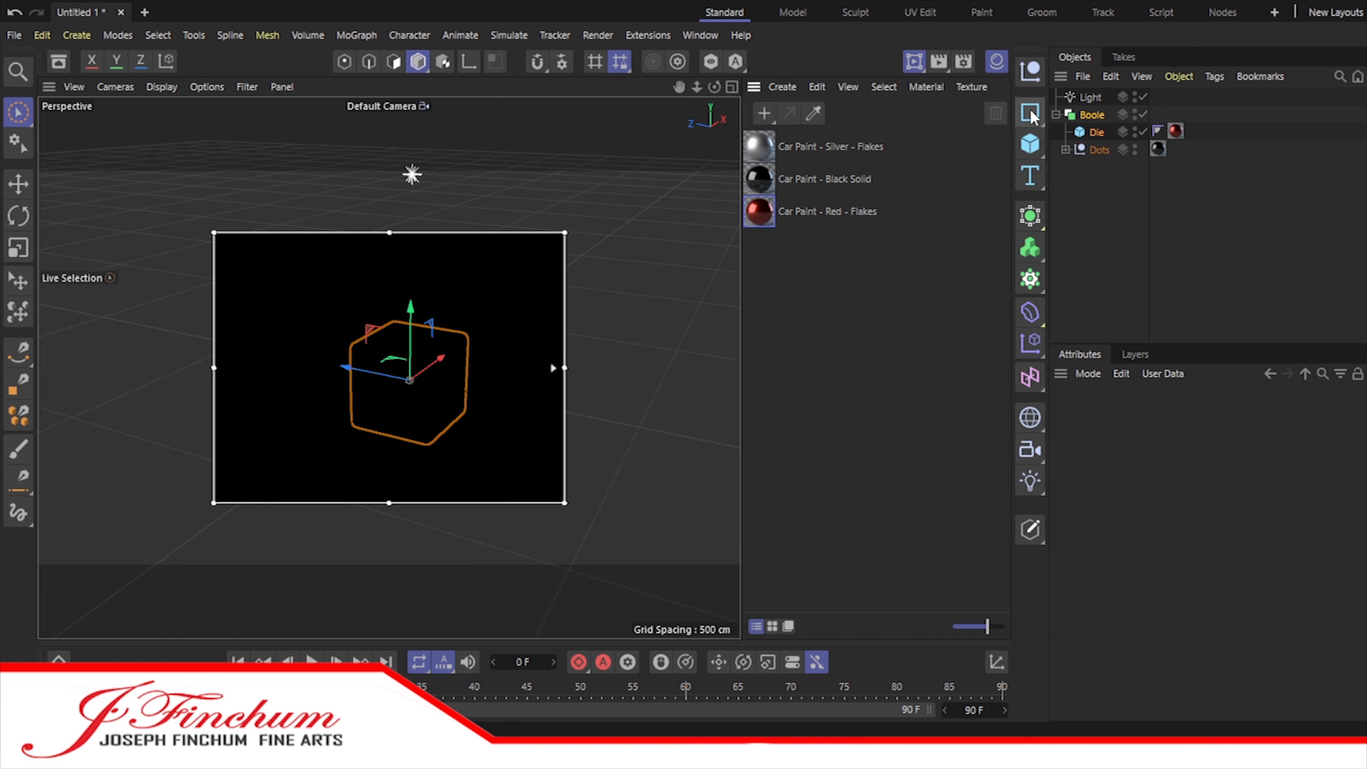
Step: Add a Floor and raise the whole Boole so the die rests on it
click(1030, 417)
click(413, 305)
drag(414, 304, 413, 263)
Step: Set the light's shadow type to Shadow Maps (Soft)
click(1091, 115)
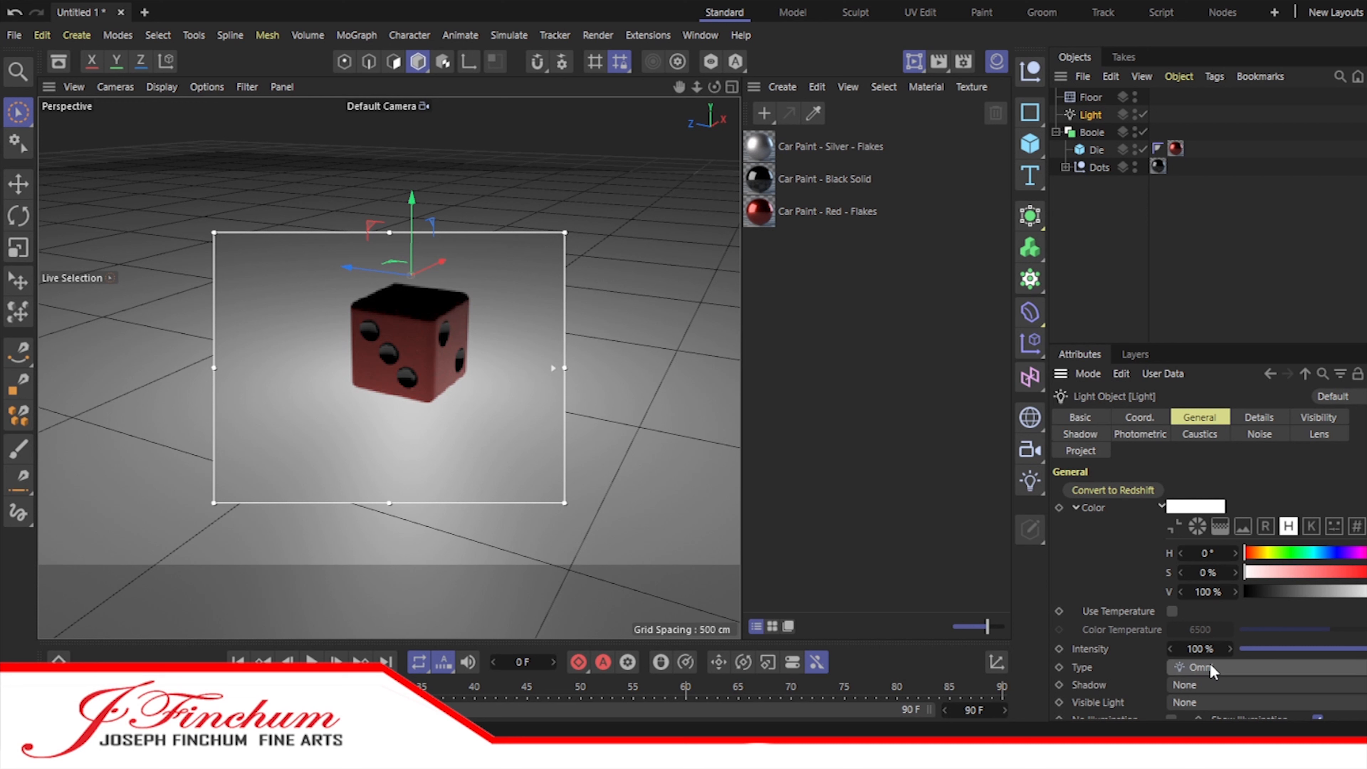
click(1199, 684)
click(1211, 627)
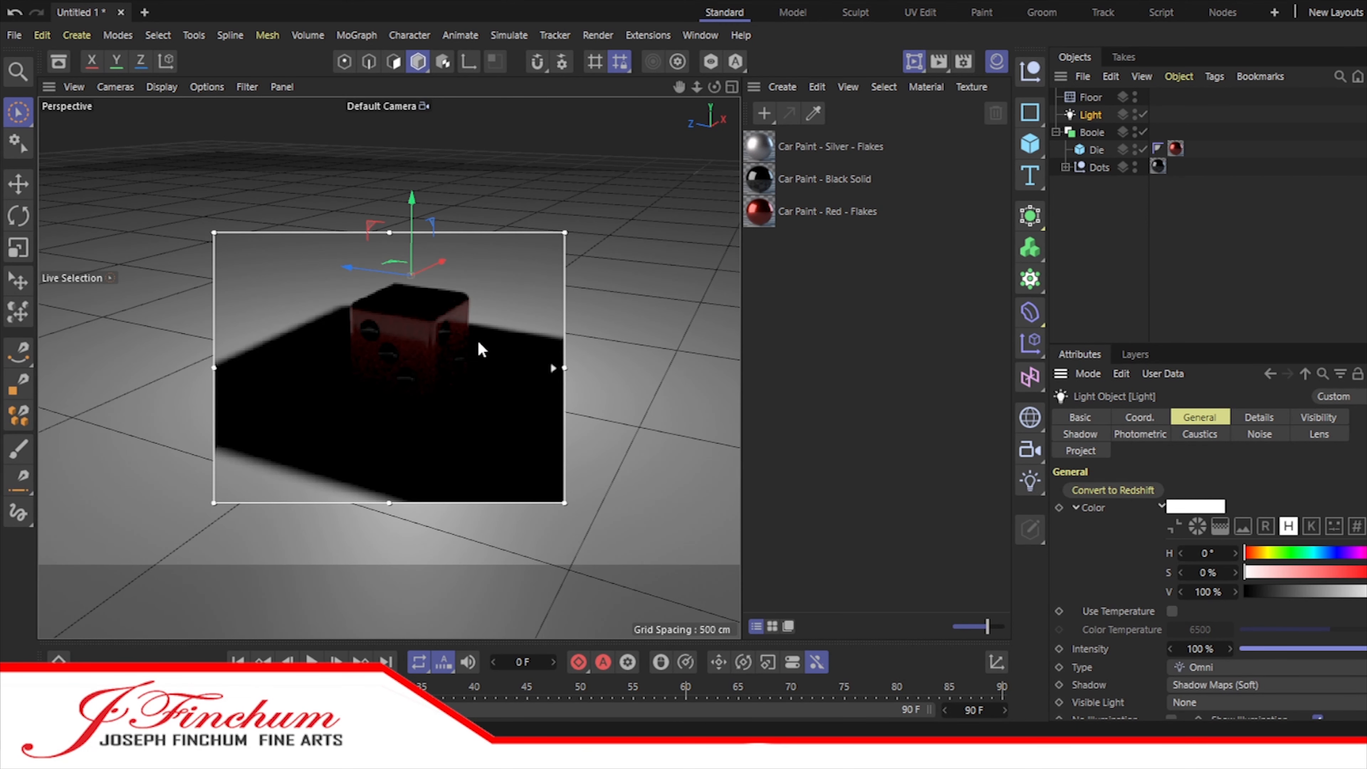
Step: Create a new default material and apply it to the Floor
double_click(800, 297)
drag(759, 146, 1098, 98)
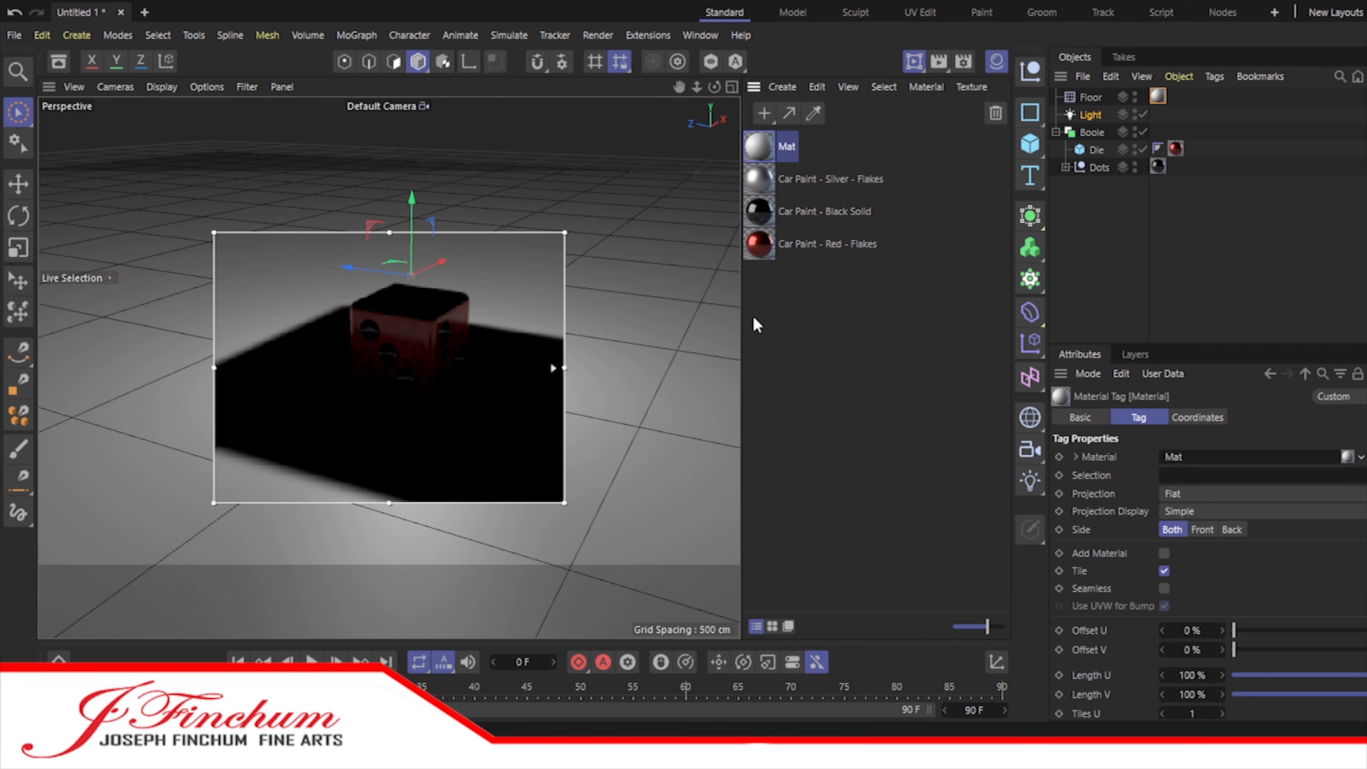
Step: Move the light off to one side of the die and raise it about 421 cm
click(1090, 115)
drag(345, 267, 527, 309)
drag(608, 225, 630, 13)
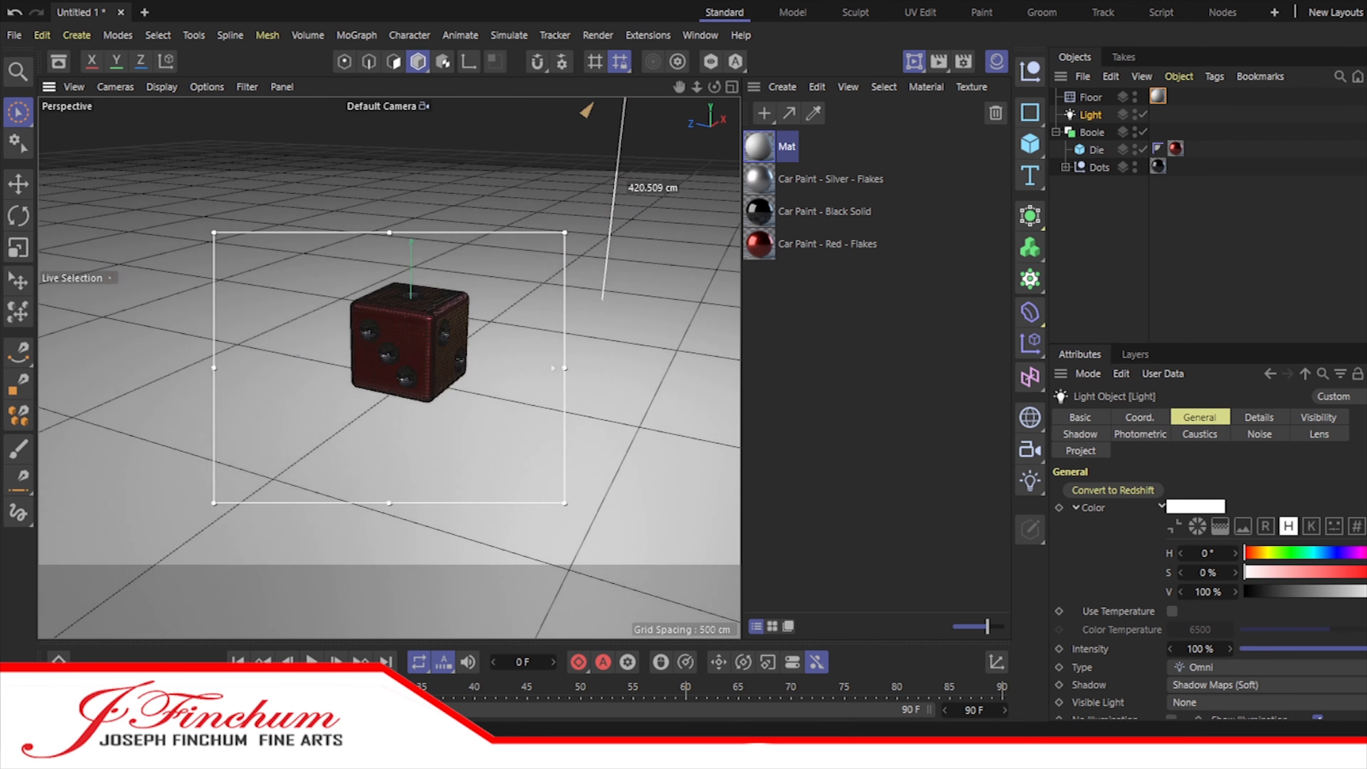
drag(697, 88, 482, 4)
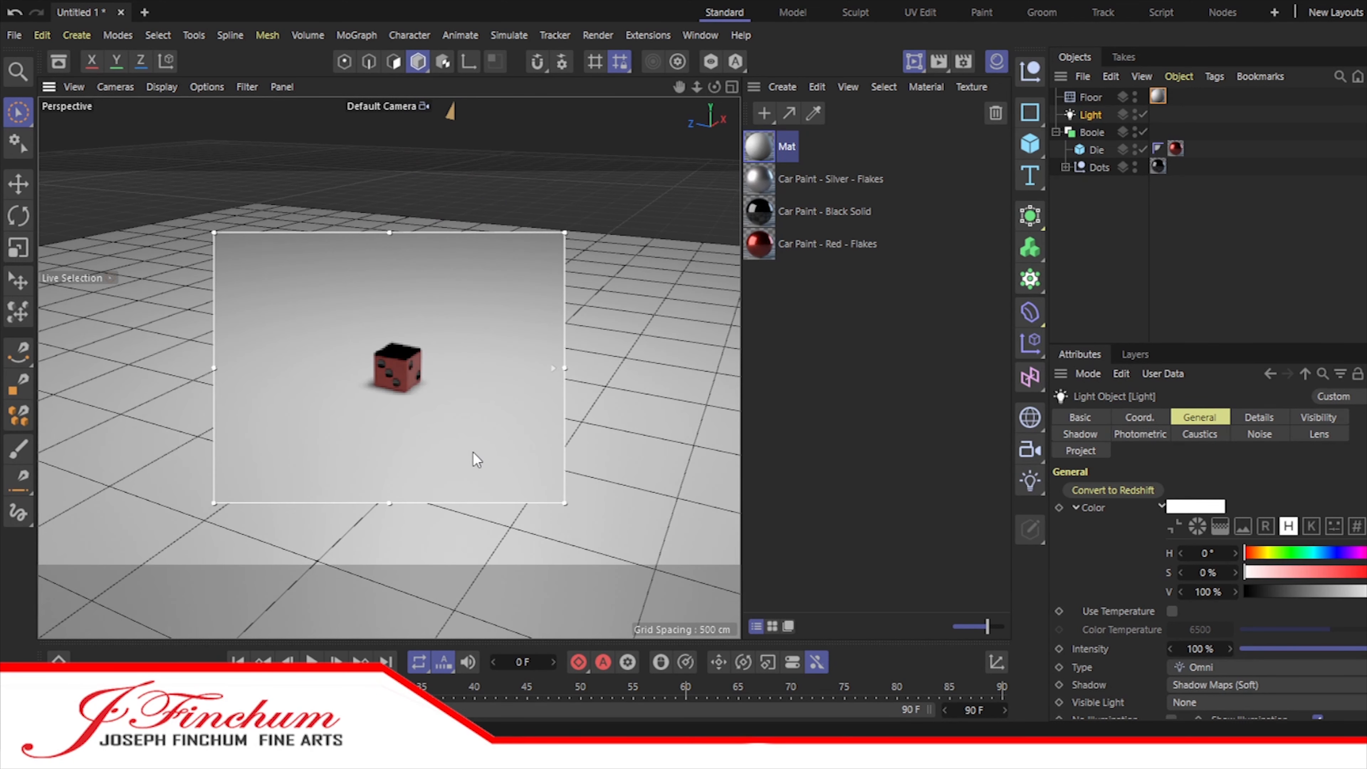
Step: Collapse the Boole's hierarchy and rename the Boole as 1 Die
click(1055, 132)
click(1092, 132)
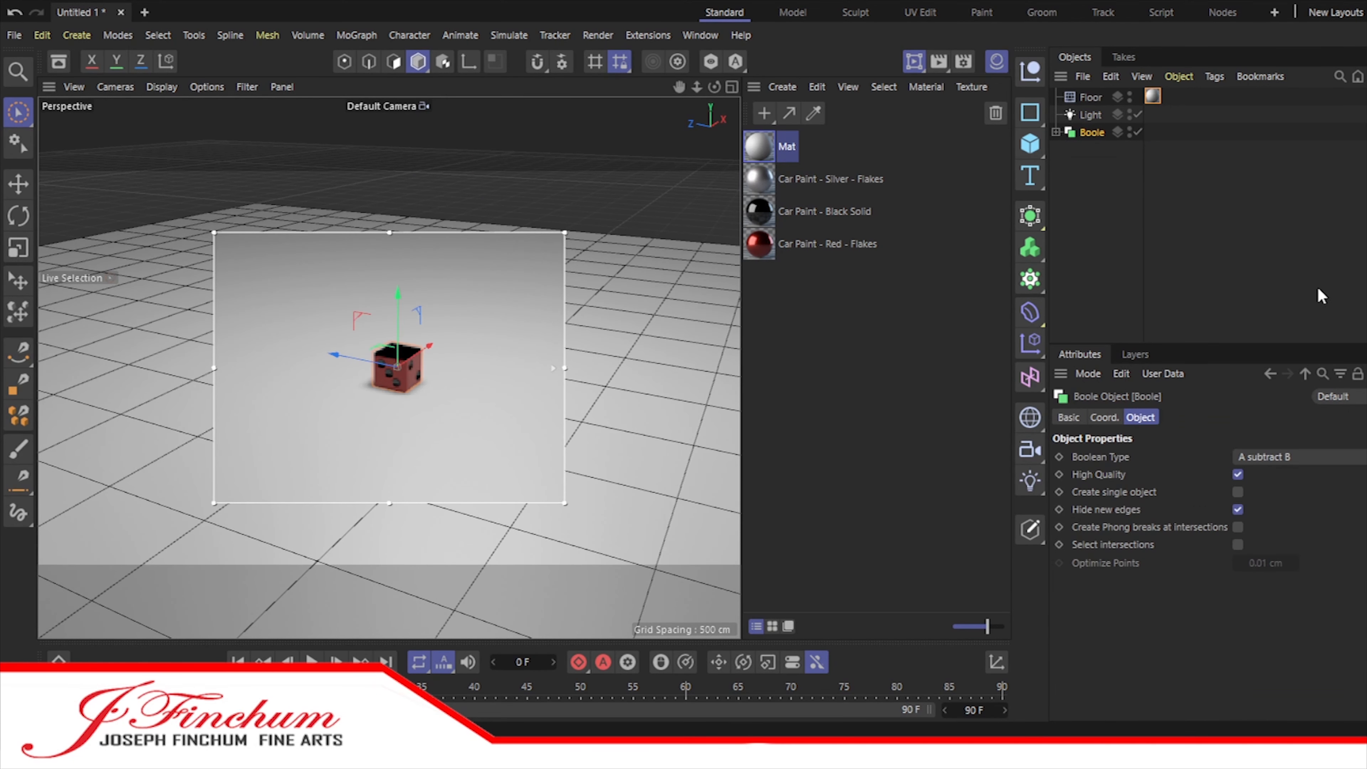
double_click(1091, 132)
text(1 Die)
key(Return)
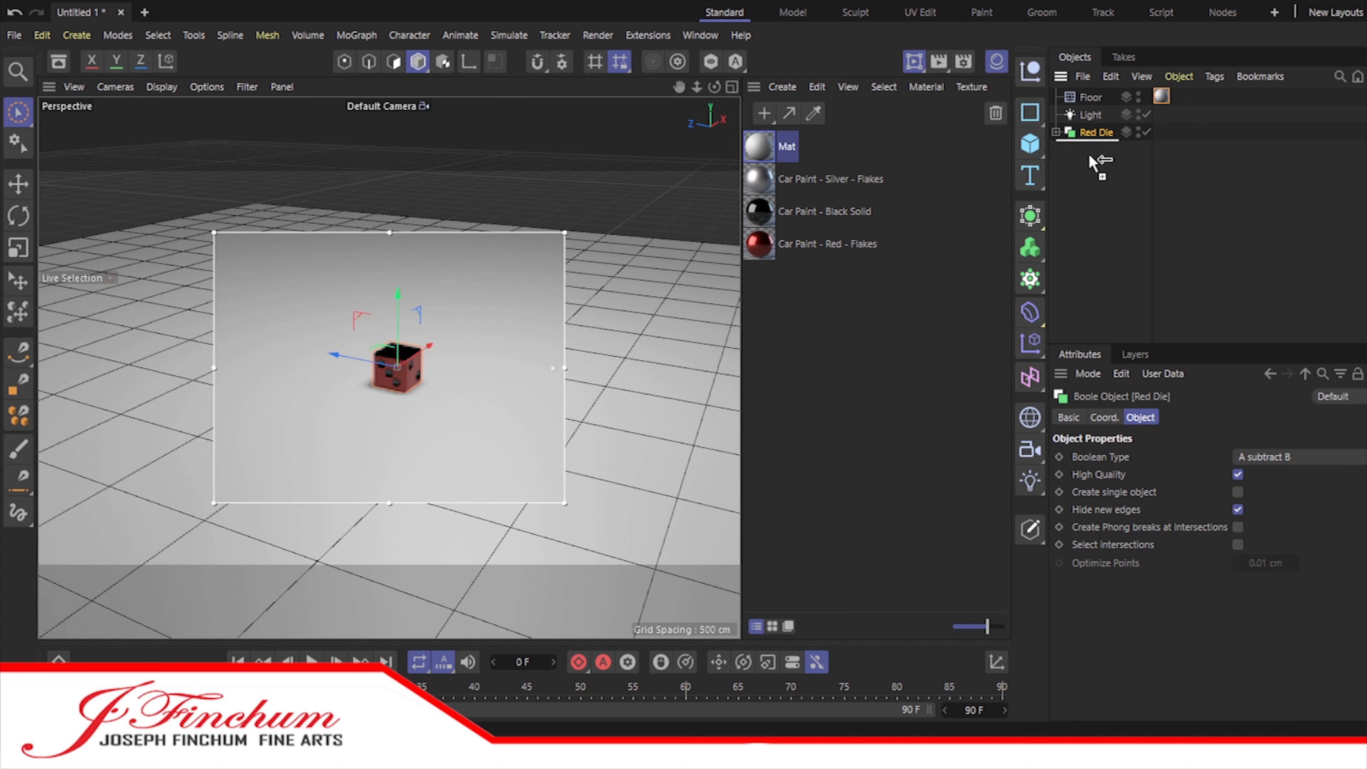
Step: Name the die Red Die and duplicate it beside itself as Black Die, with a Black Solid body and Red - Flakes dots
ctrl+drag(1093, 132, 1096, 153)
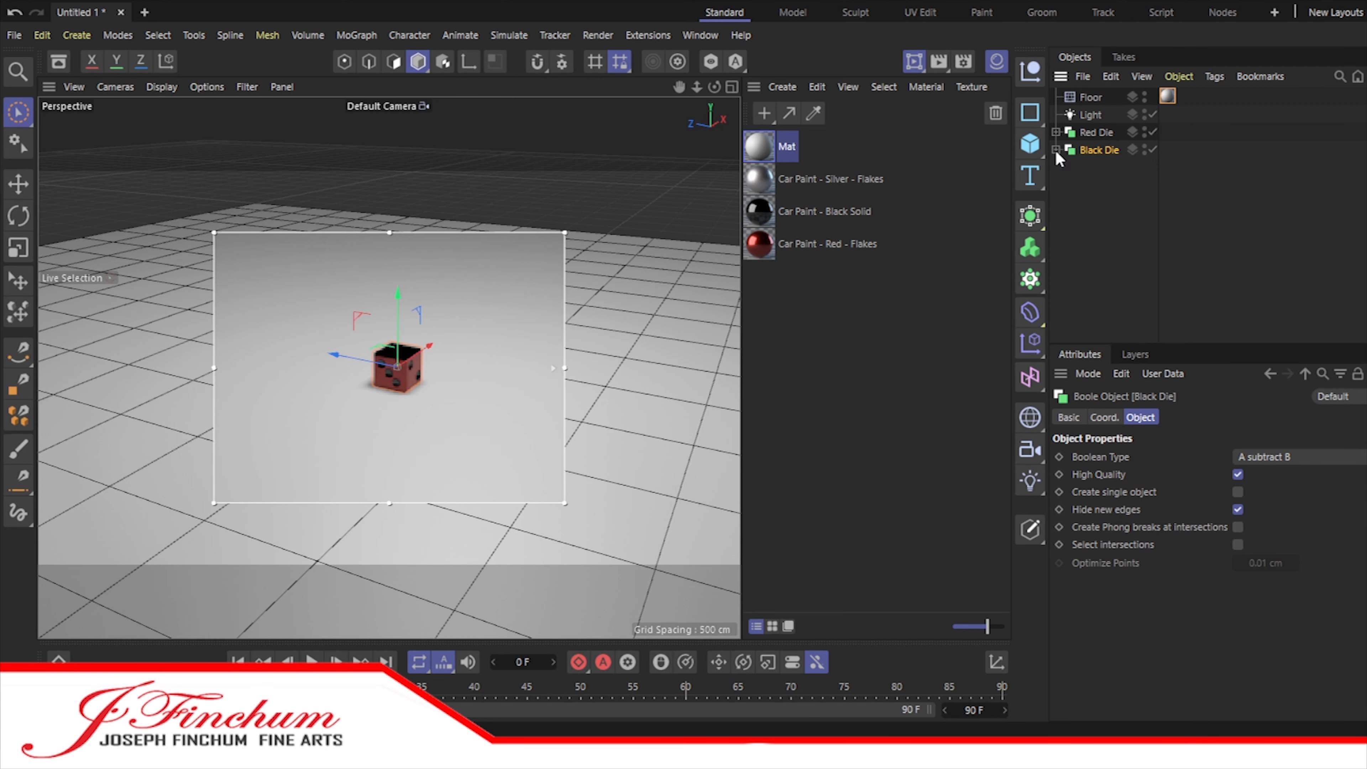
click(1056, 149)
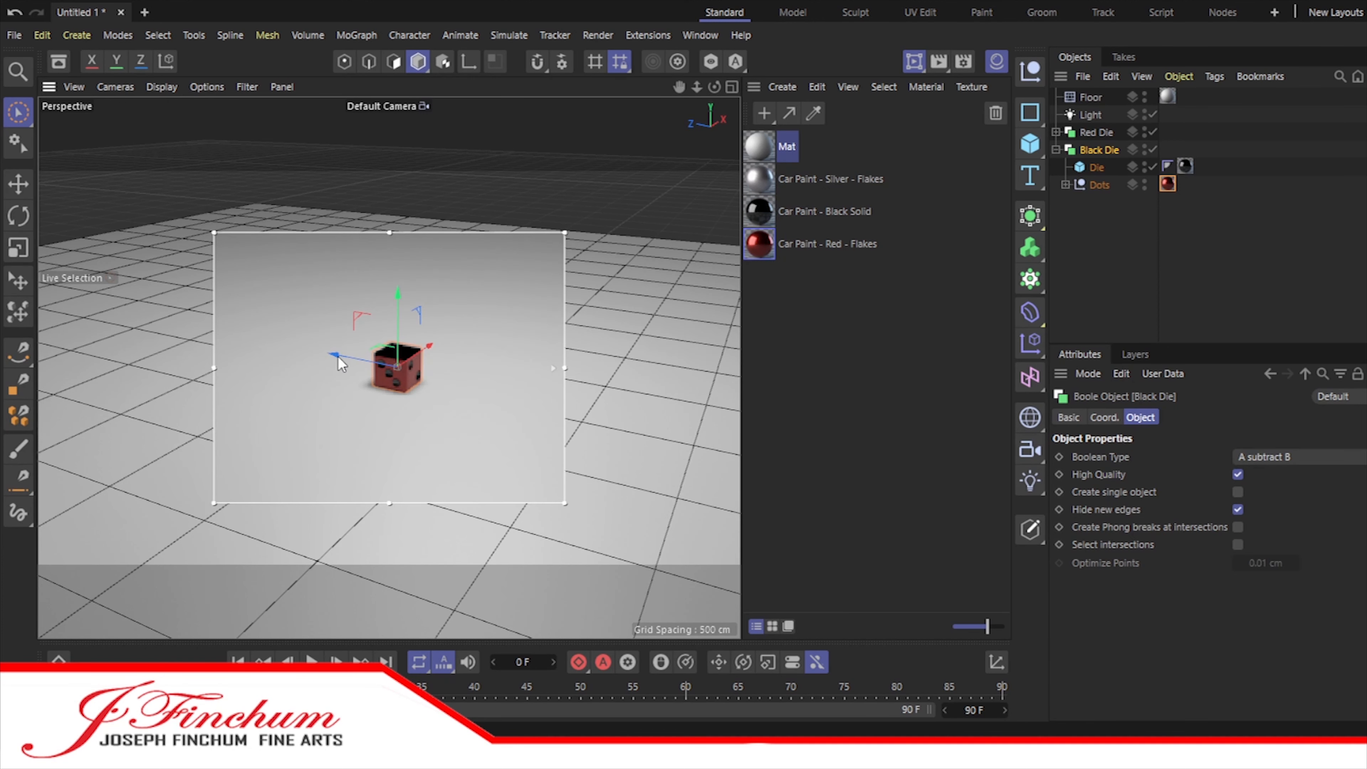
Step: Duplicate the Red Die, move the copy along Z beside it, and apply Car Paint - Silver - Flakes to the copy's body
ctrl+drag(1092, 135, 1093, 252)
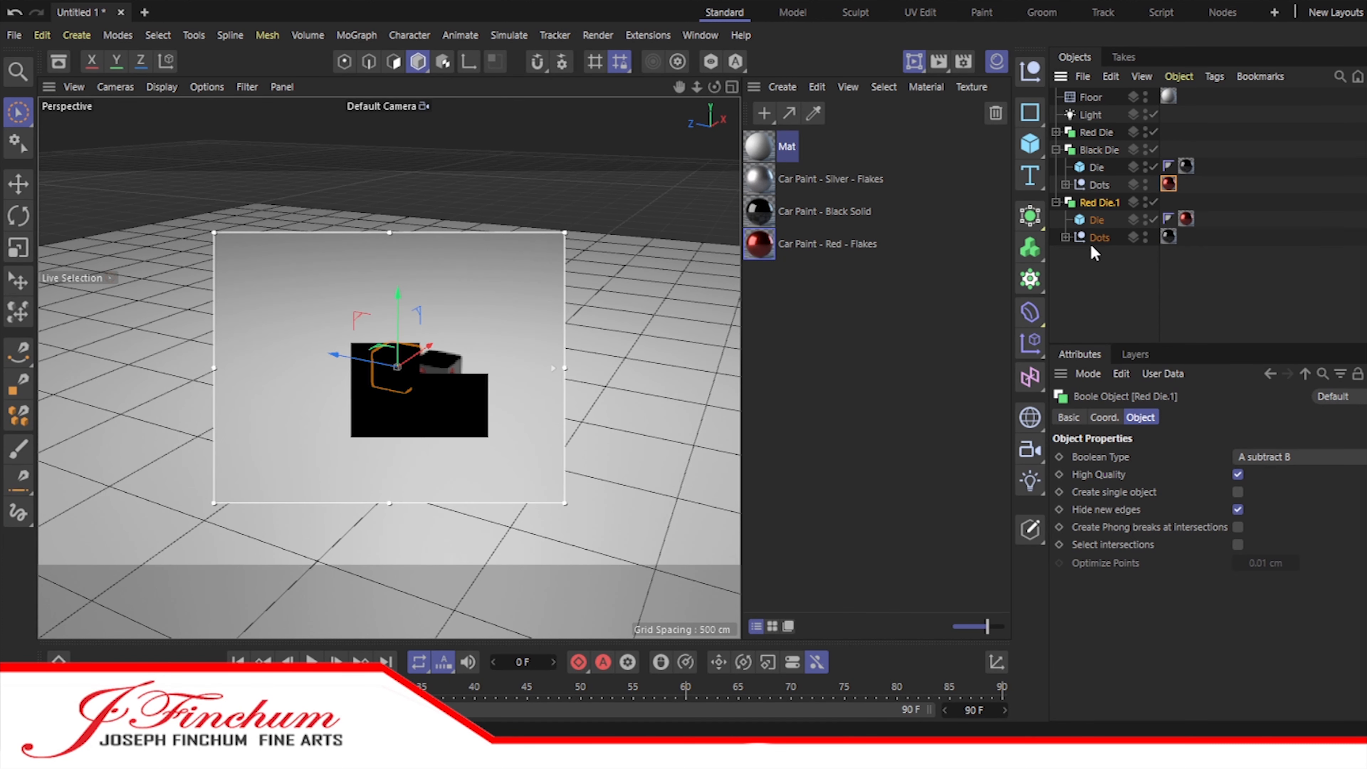
click(1103, 199)
drag(335, 354, 297, 356)
scroll(424, 372, up, 5)
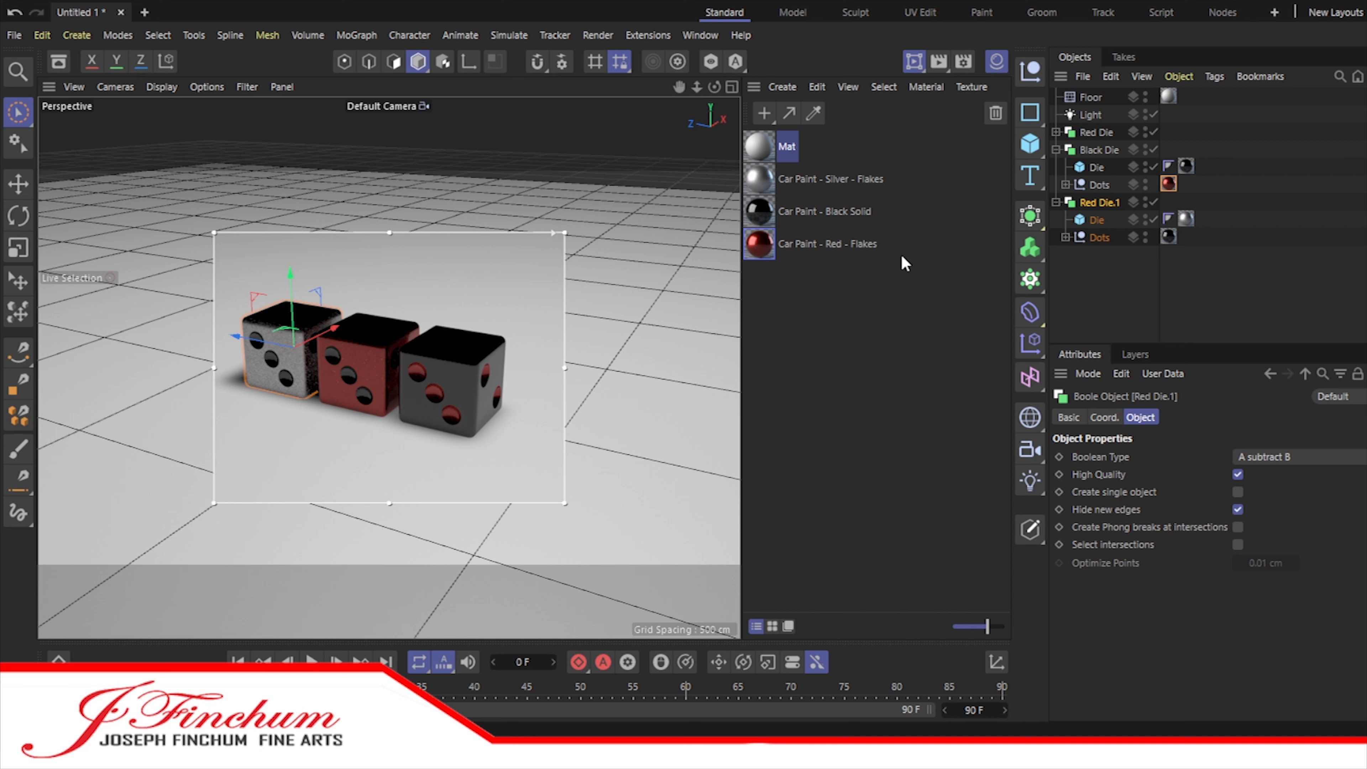
Step: Add a Sky object and change the floor's Mat material colour to black with a value of 0%
click(828, 178)
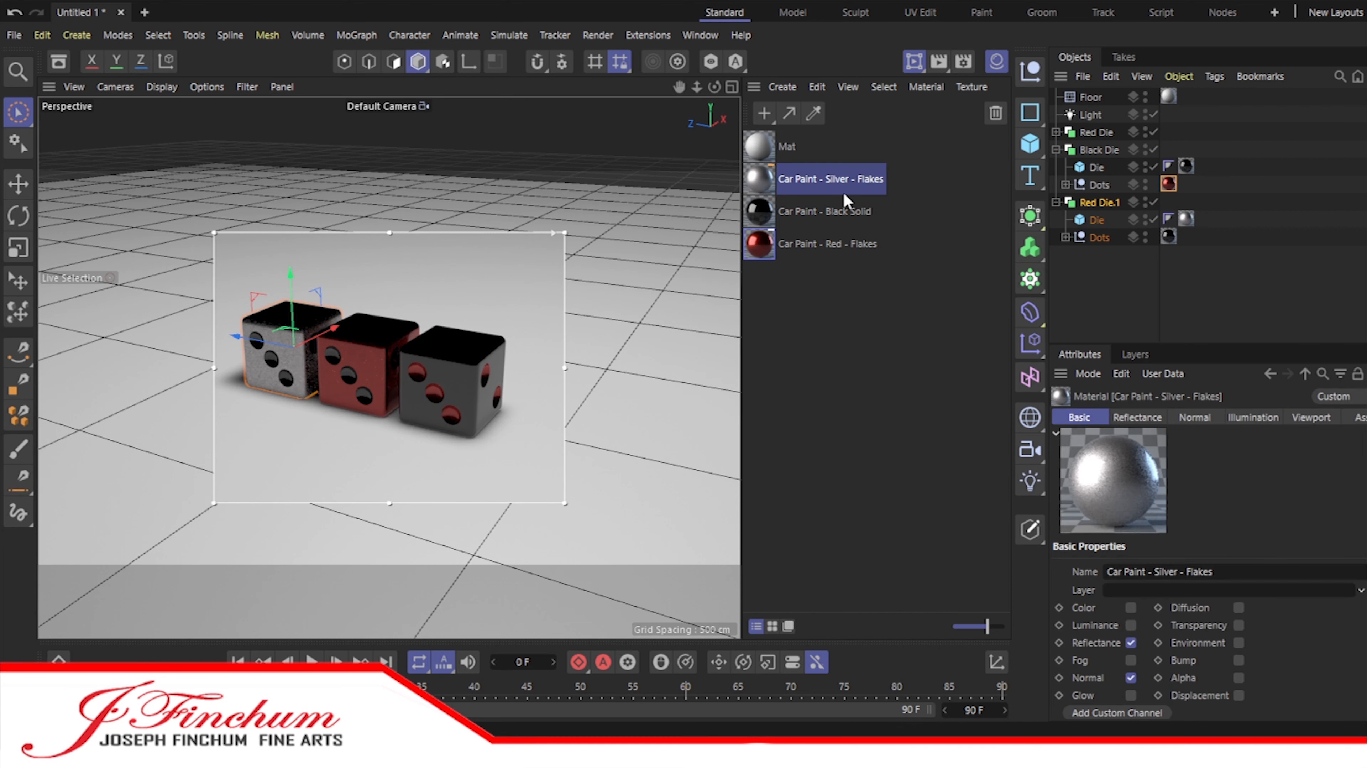
click(1080, 421)
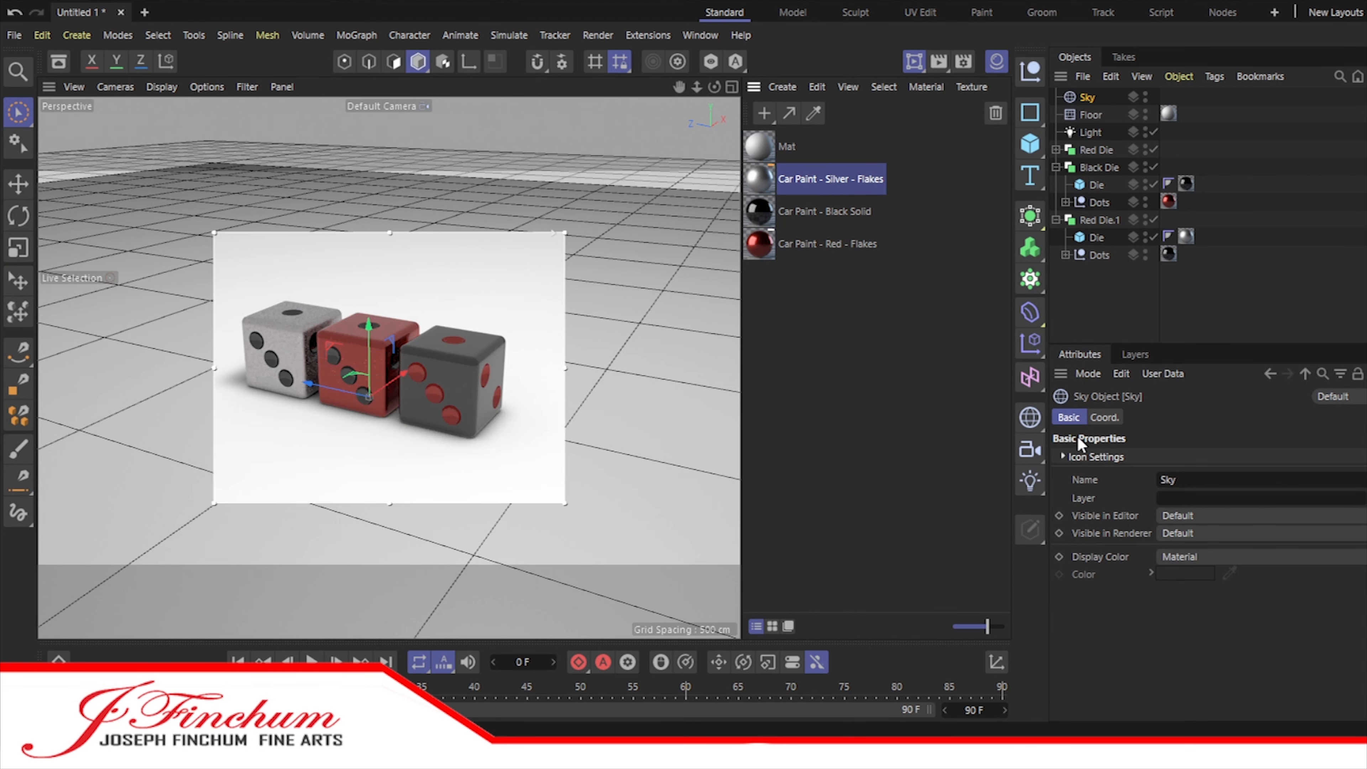
click(762, 146)
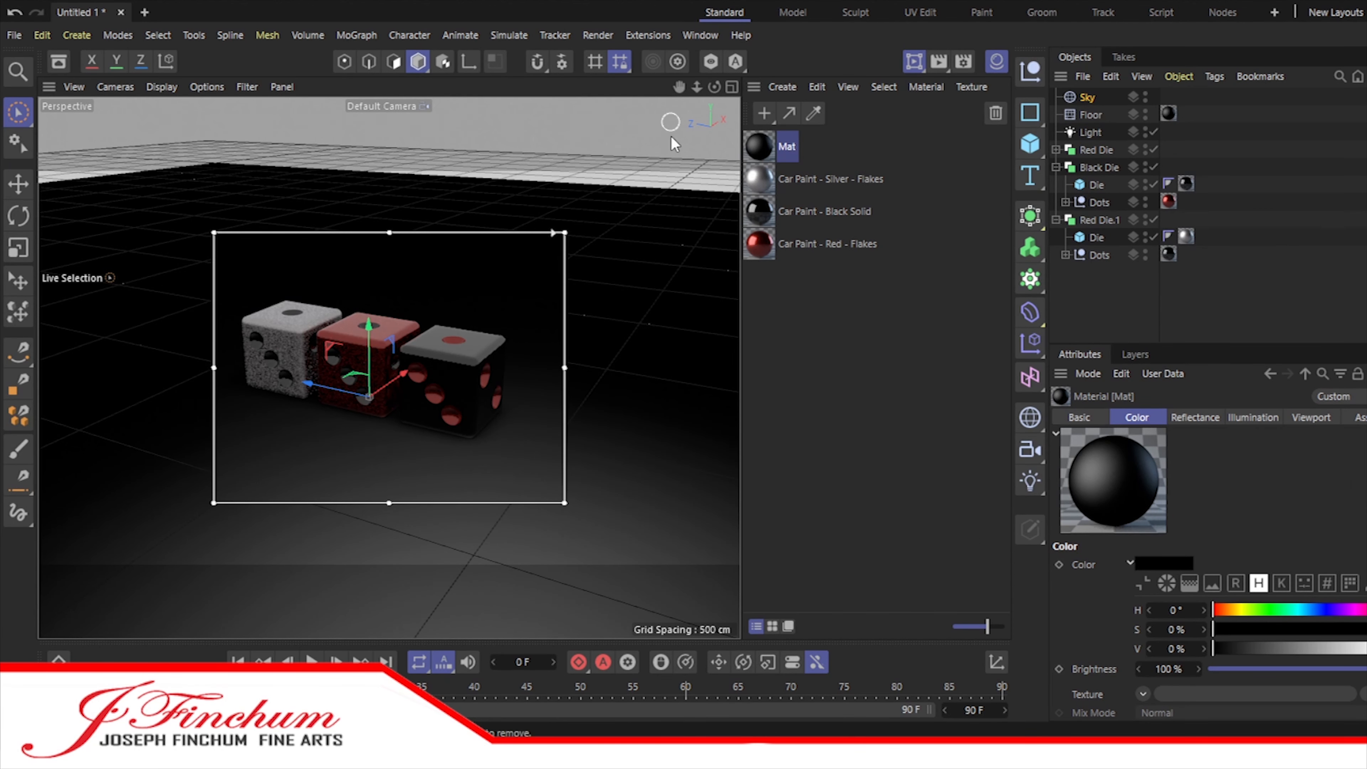
Step: Browse the asset library's material categories and add Plastic Green - Glossy from the Plastic category to the scene
click(703, 39)
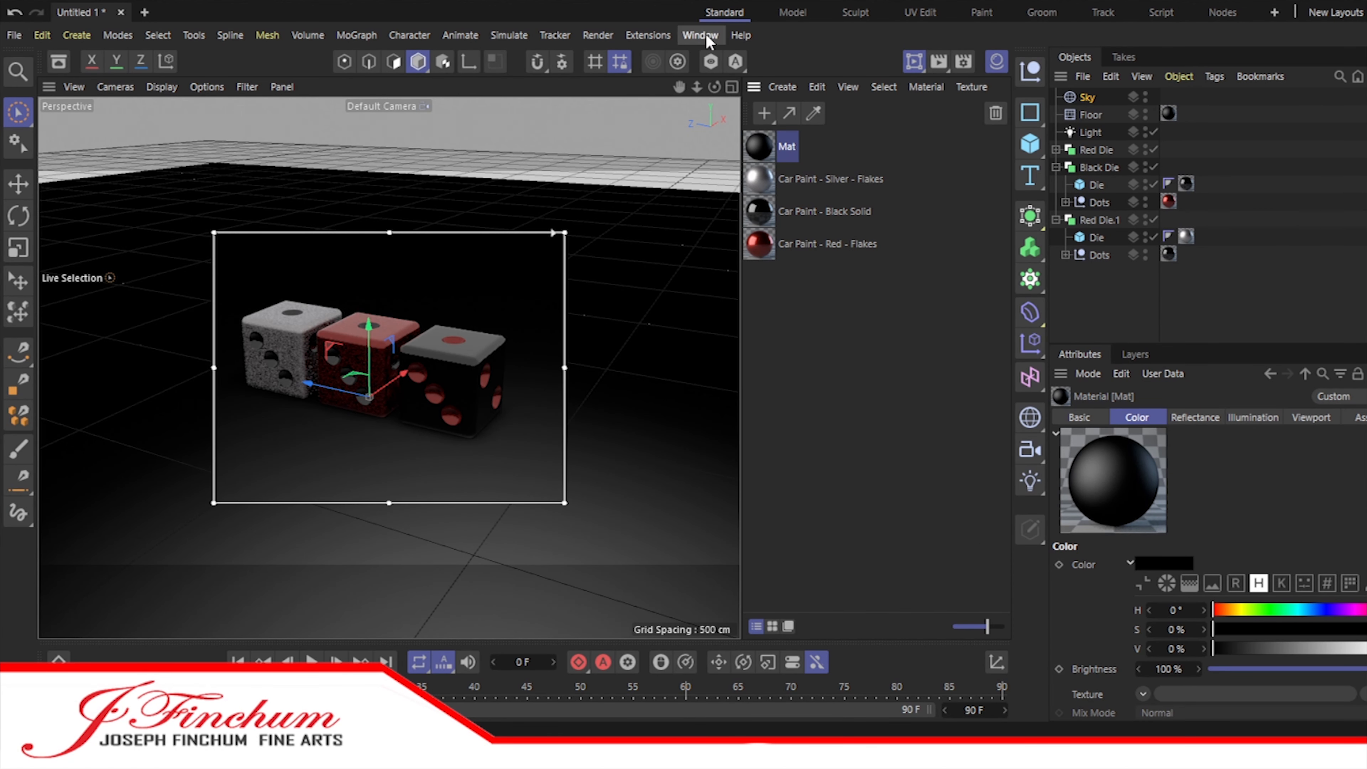
click(735, 130)
click(94, 286)
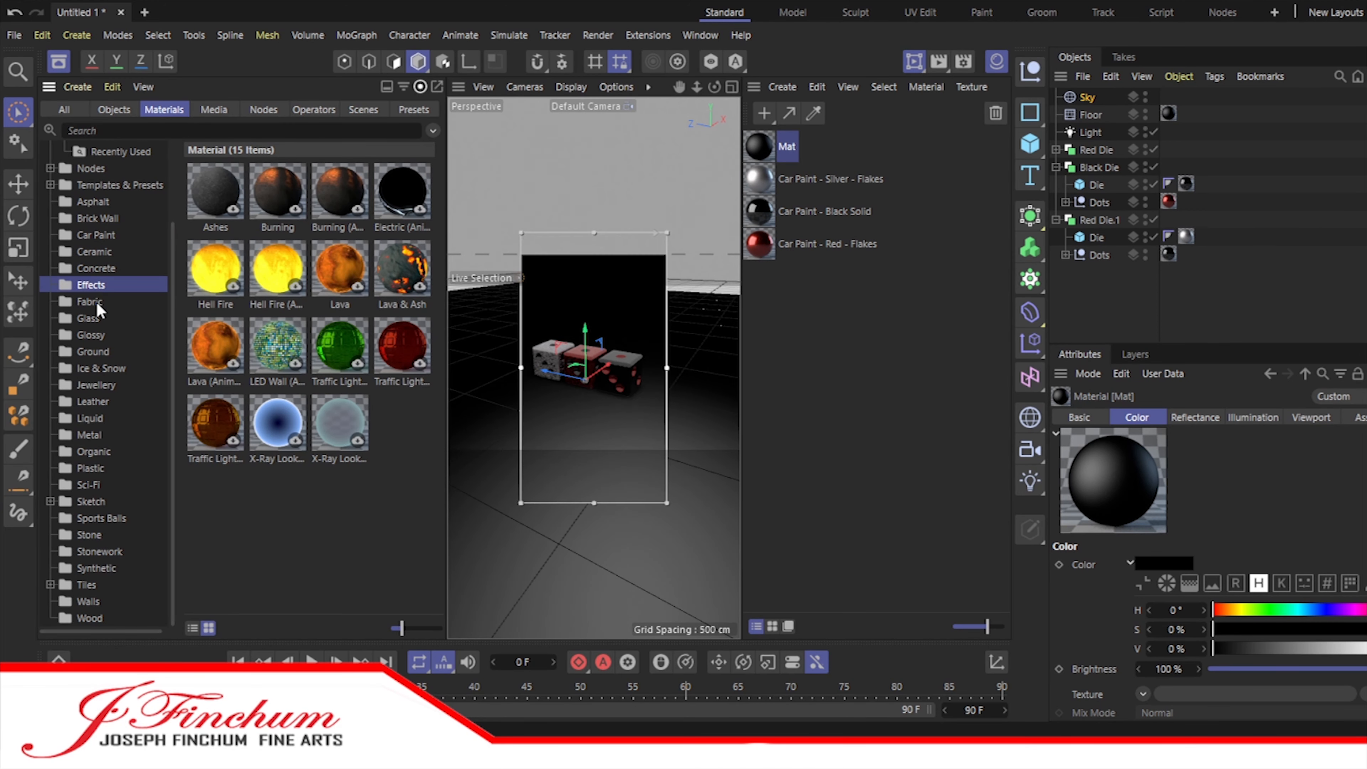
click(91, 335)
click(98, 370)
click(90, 435)
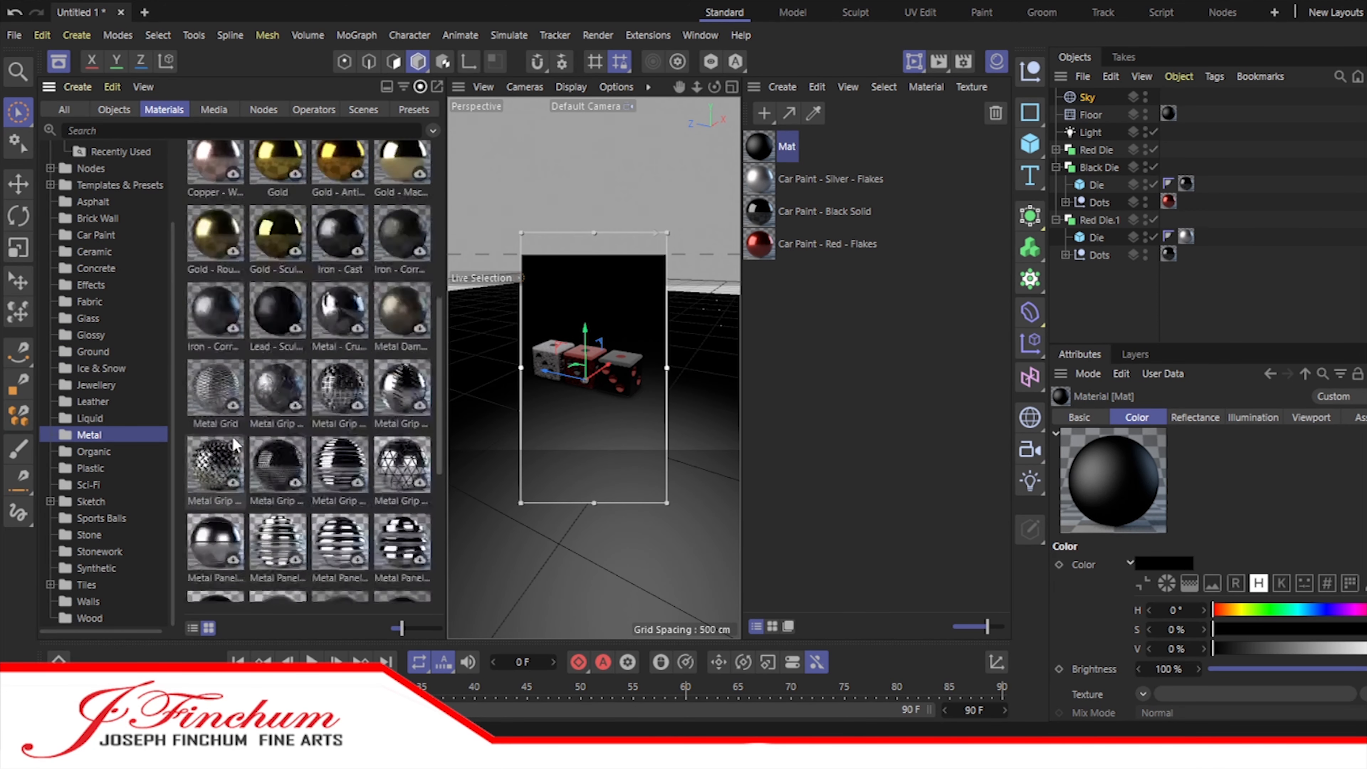
click(96, 469)
click(96, 484)
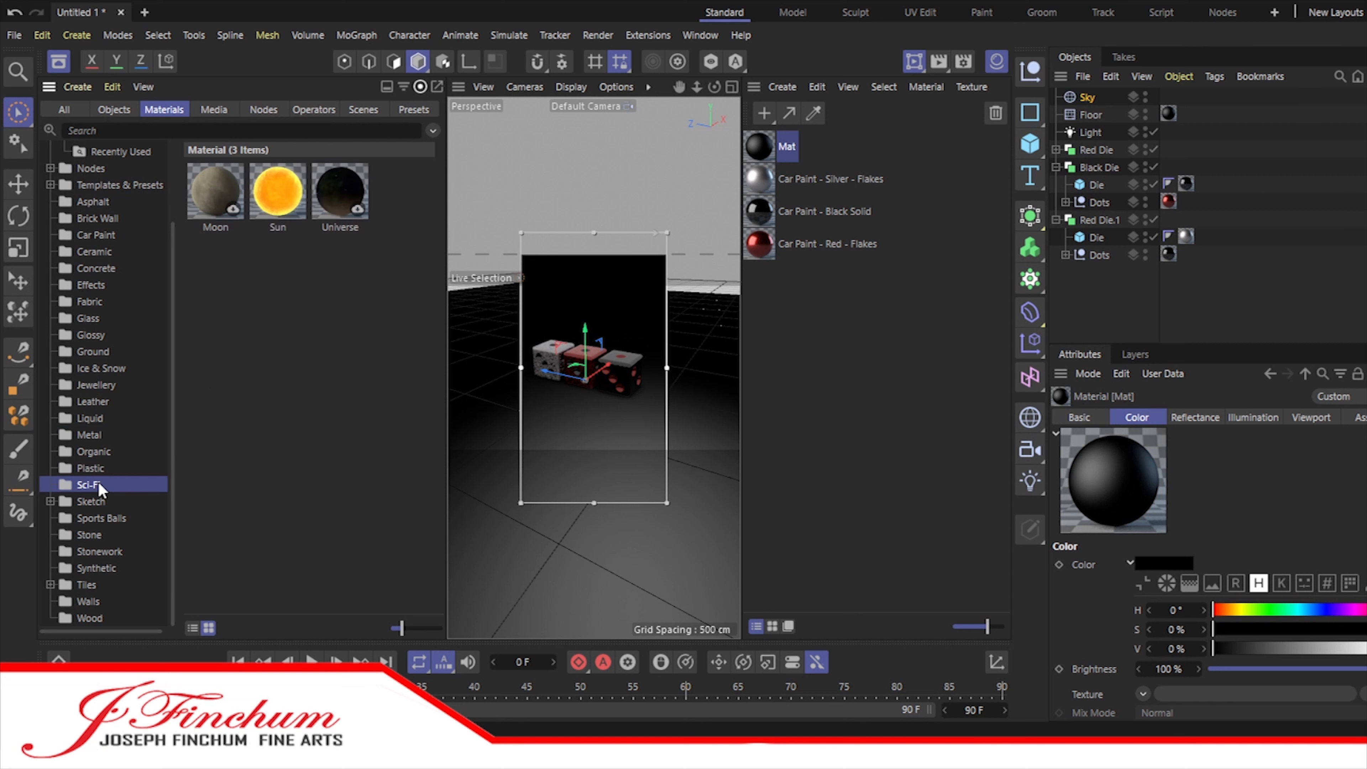
click(104, 571)
click(90, 435)
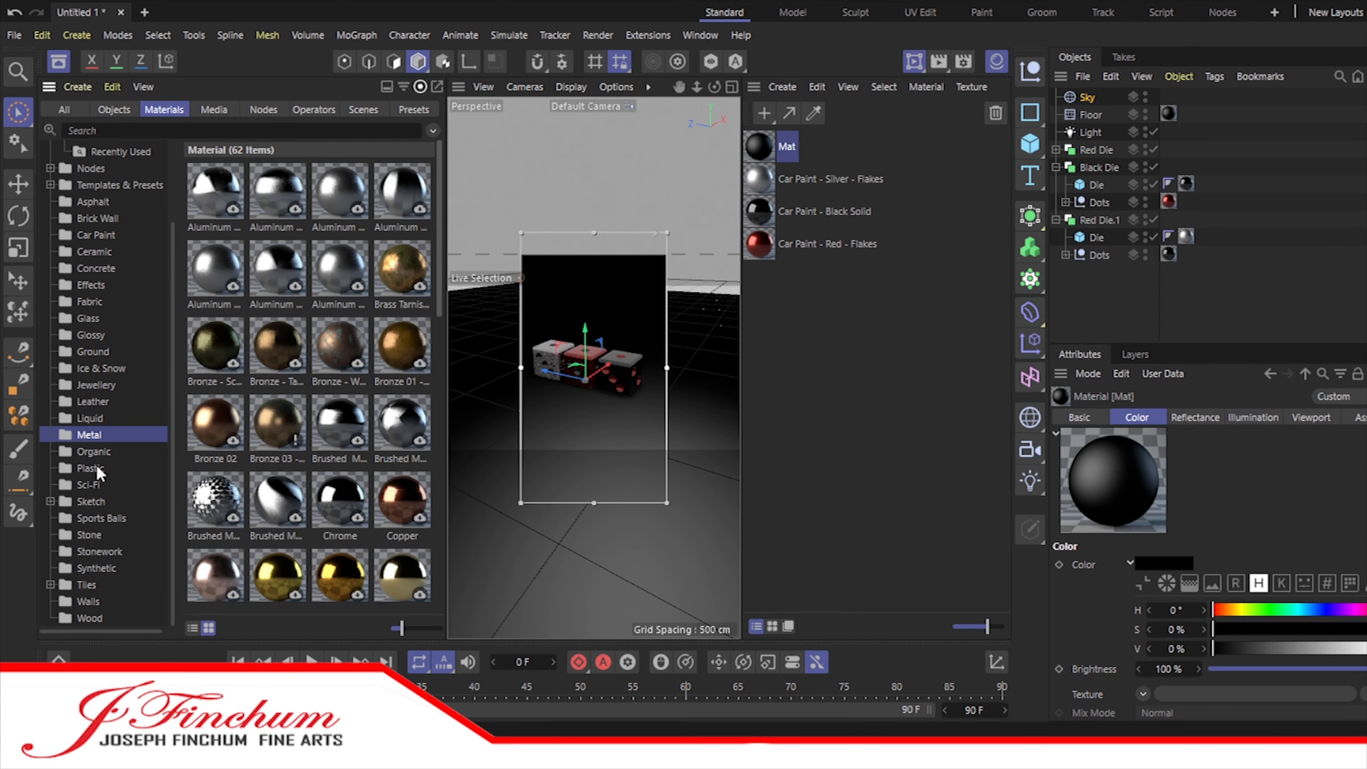
click(92, 467)
drag(402, 191, 778, 302)
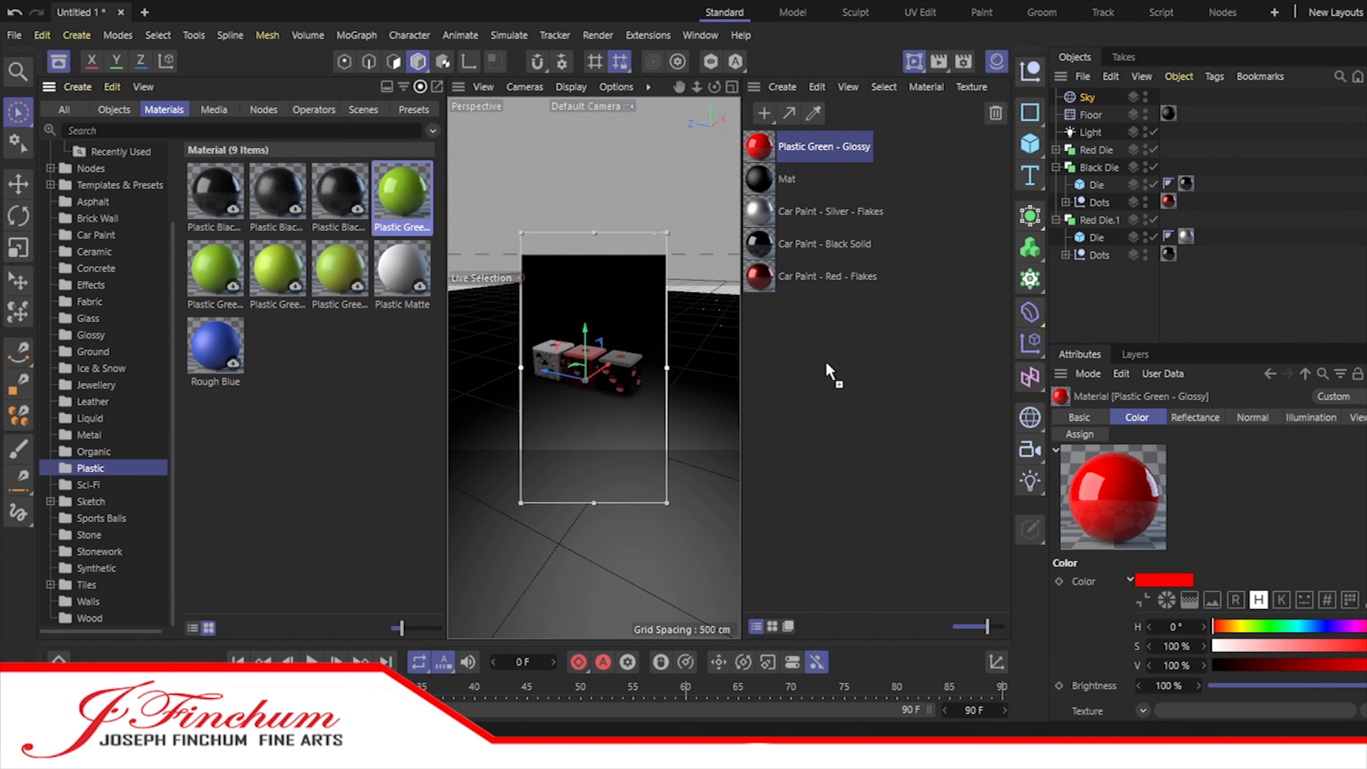
Step: Make red, black and white versions of the glossy plastic, using value 0% for black and saturation 0%, value 100% for white
drag(827, 365, 829, 362)
drag(1354, 665, 1203, 664)
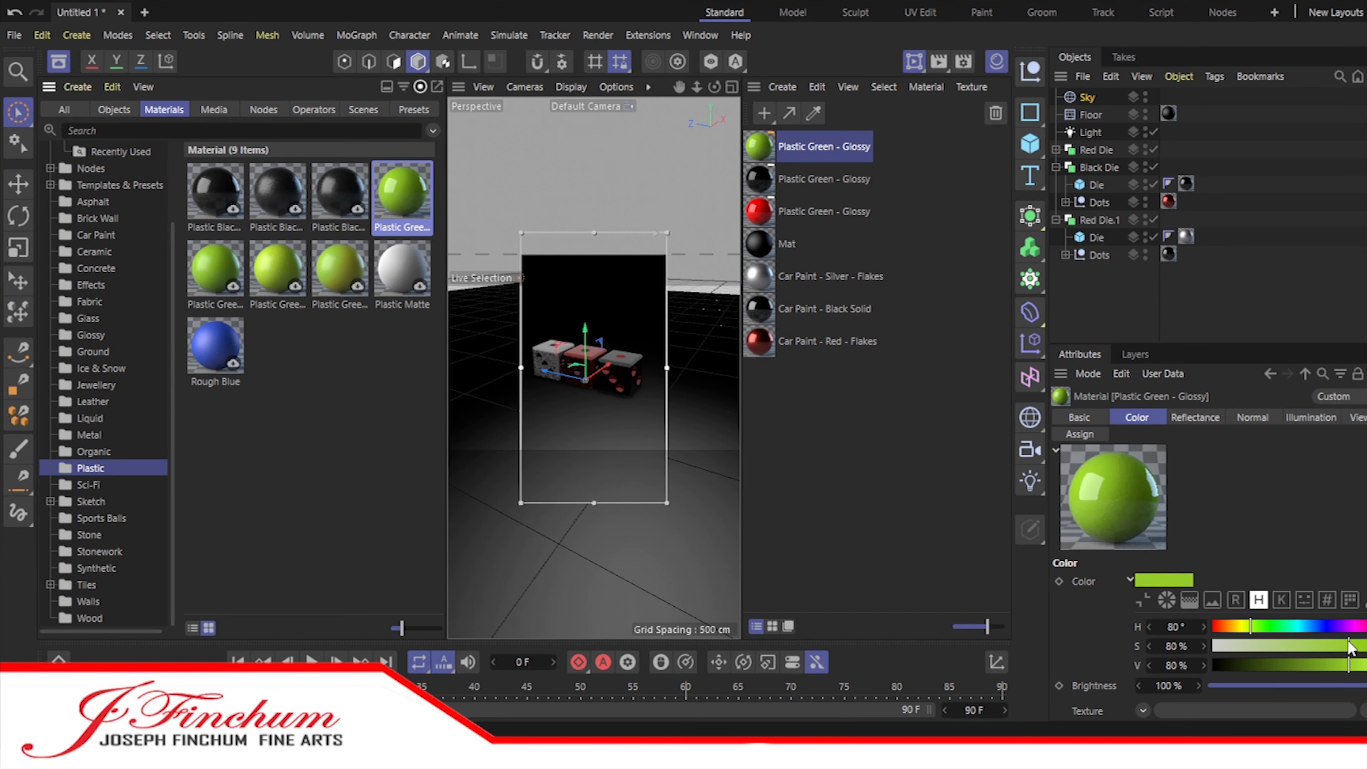
drag(1349, 644, 1366, 665)
Step: Replace the car paints with white plastic on Red Die.1's body, black on Black Die's body, and red on its dots and Red Die's body
drag(764, 147, 1188, 236)
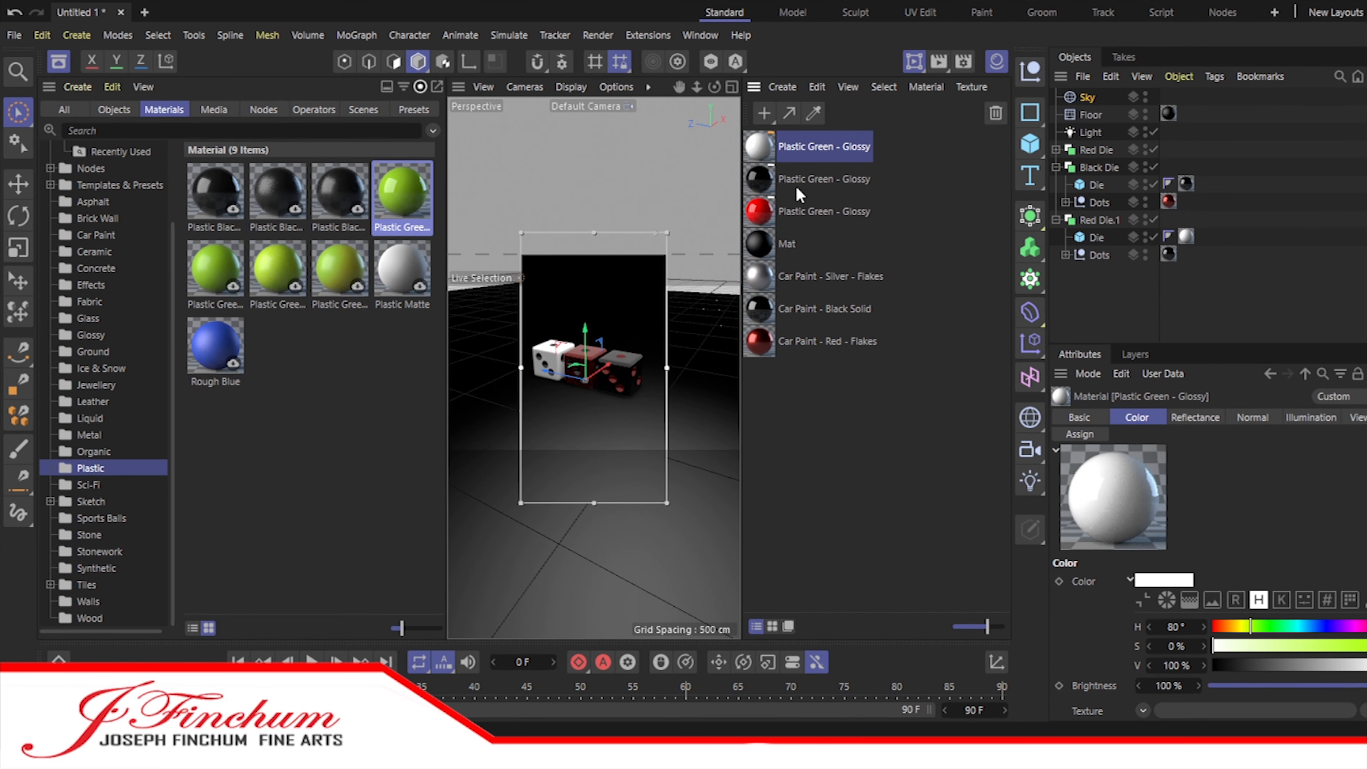
drag(767, 216, 1168, 202)
drag(761, 148, 1188, 235)
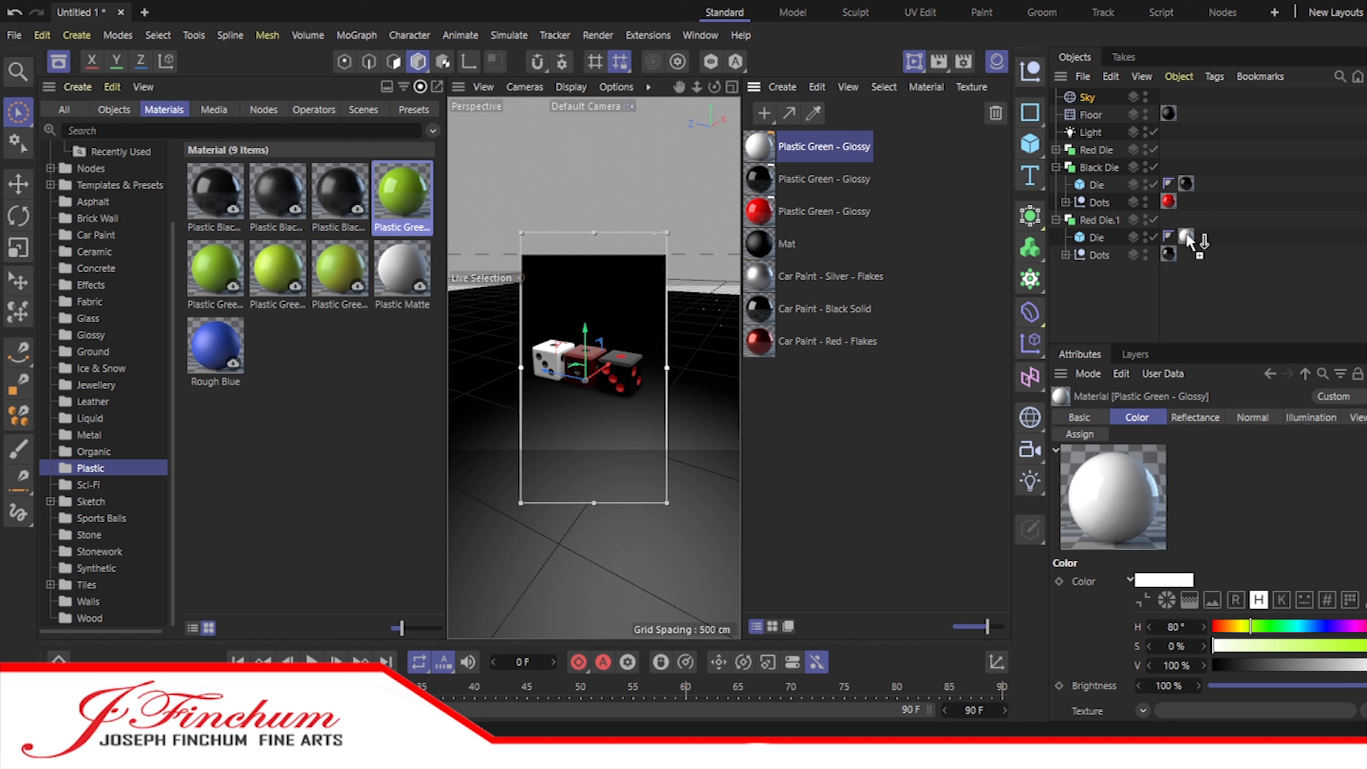
drag(764, 183, 1182, 190)
click(1056, 150)
drag(760, 212, 1186, 167)
click(735, 148)
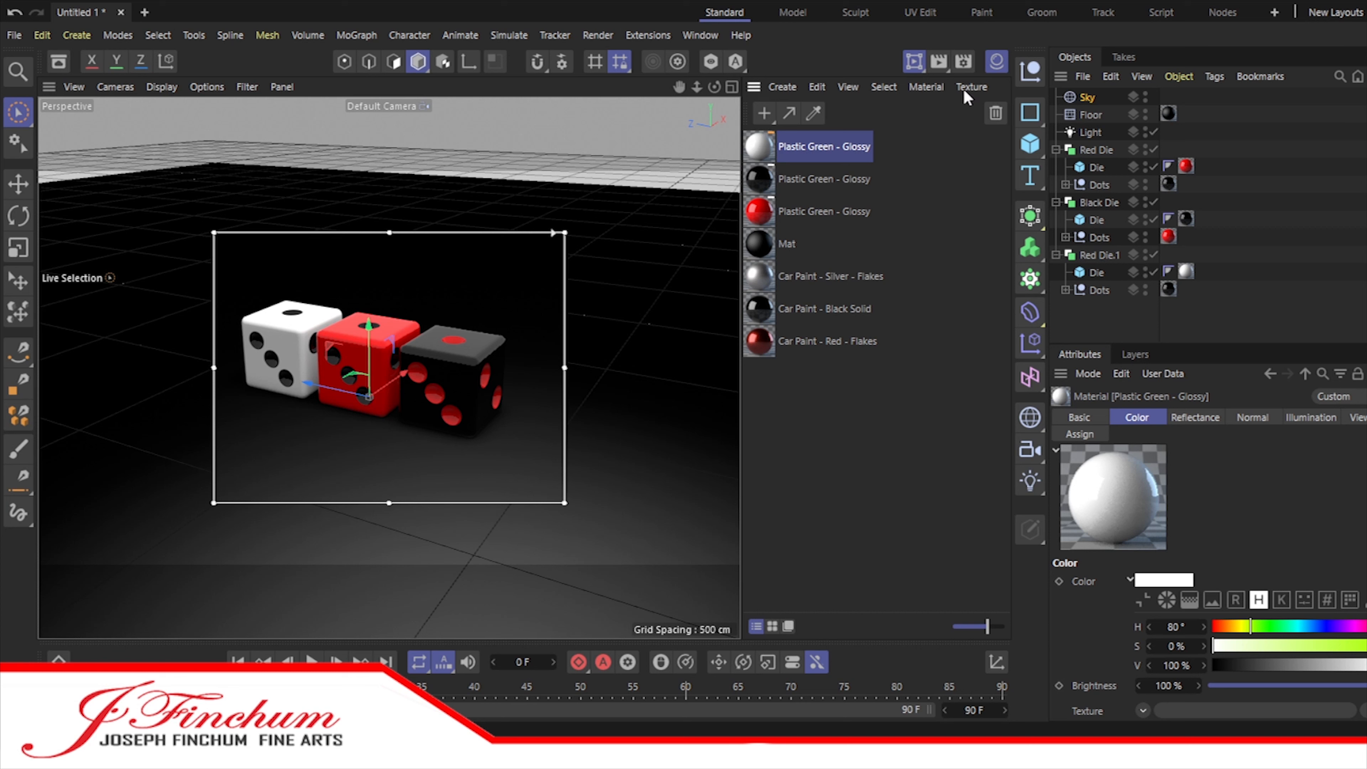
Step: Collapse the three dice hierarchies and rename Red Die as Red Die 1 and Black Die as Black Die 1
click(1056, 150)
click(1056, 167)
click(1056, 185)
click(1102, 151)
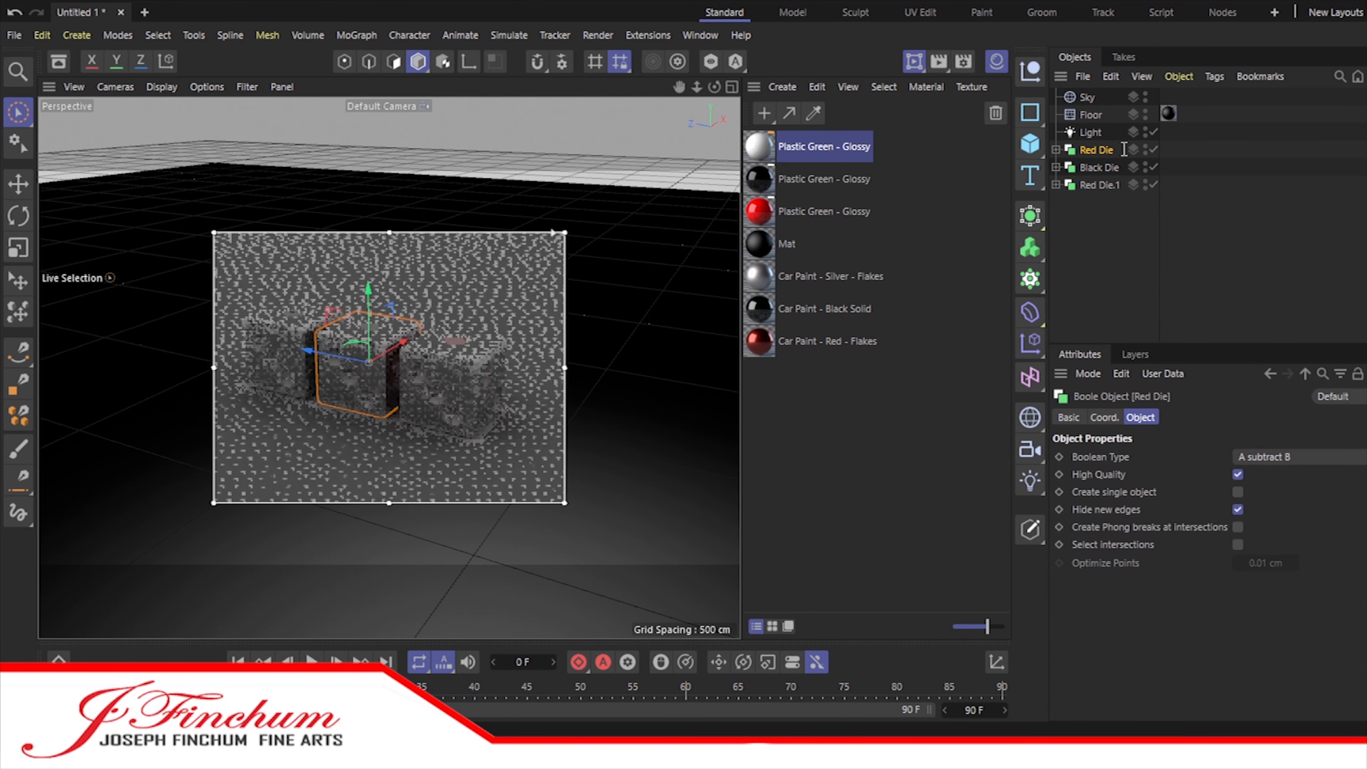
double_click(1092, 168)
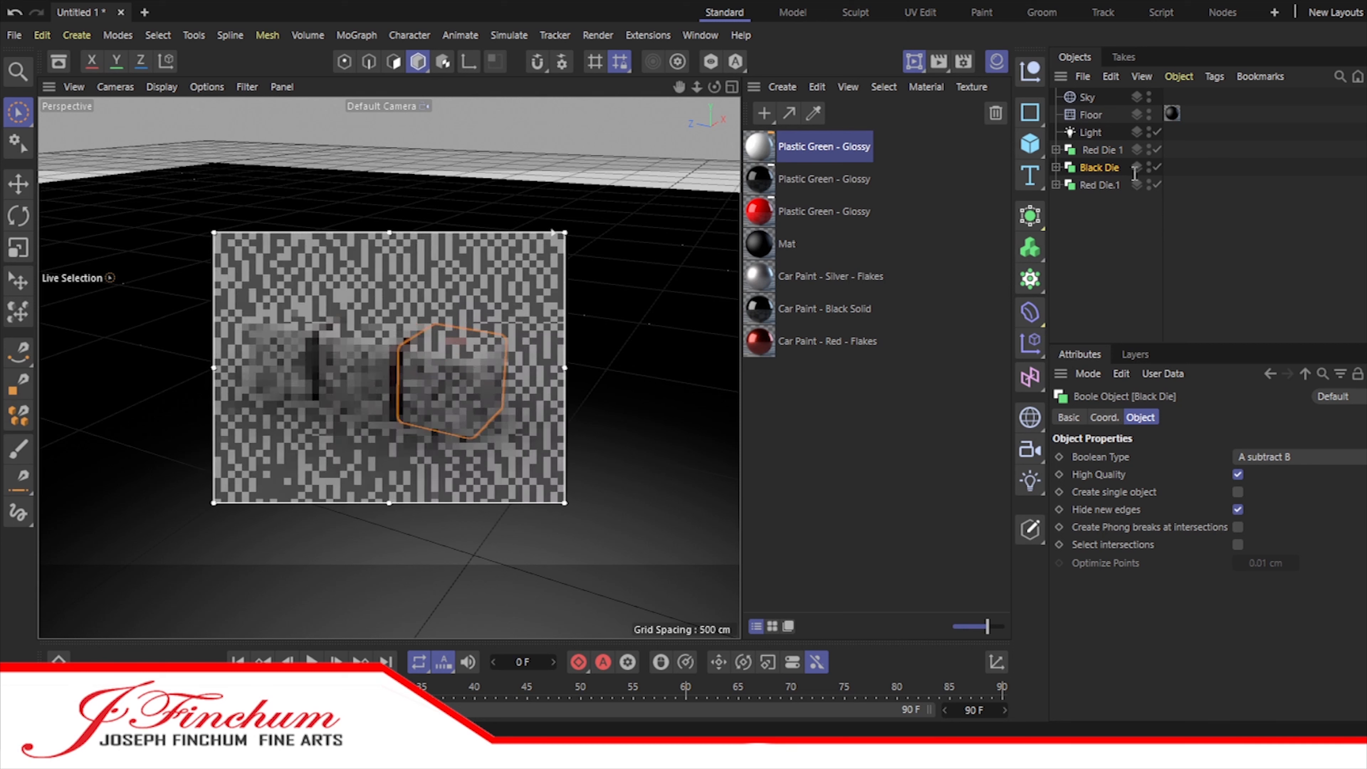
text(1)
Step: Rename the white-bodied Red Die.1 as White Die 1 and leave its hierarchy collapsed
click(1092, 211)
click(1094, 185)
click(1056, 185)
double_click(1096, 185)
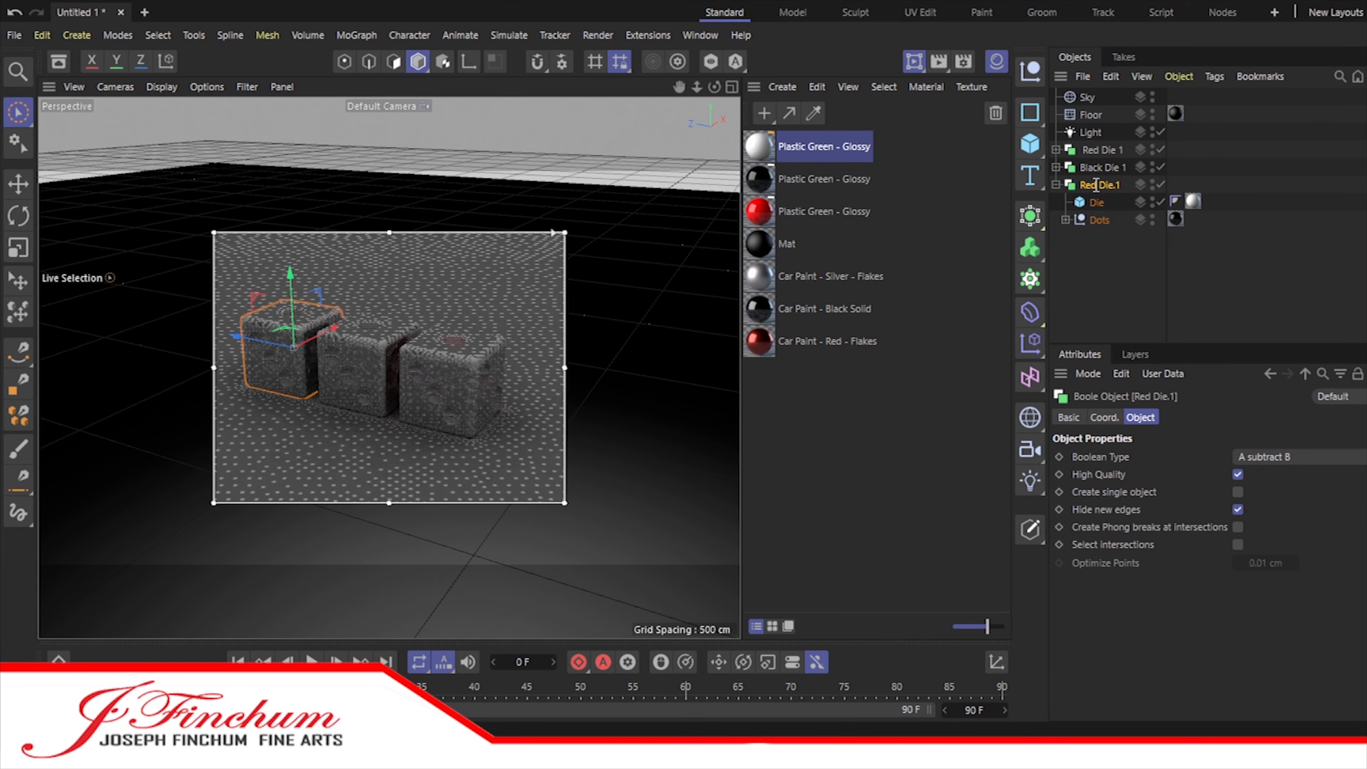
double_click(1099, 185)
text(White Die 1)
key(Return)
click(1056, 184)
Step: Duplicate all three dice together, rotate the copies onto other faces, and move them into a row in front of the originals
click(1101, 151)
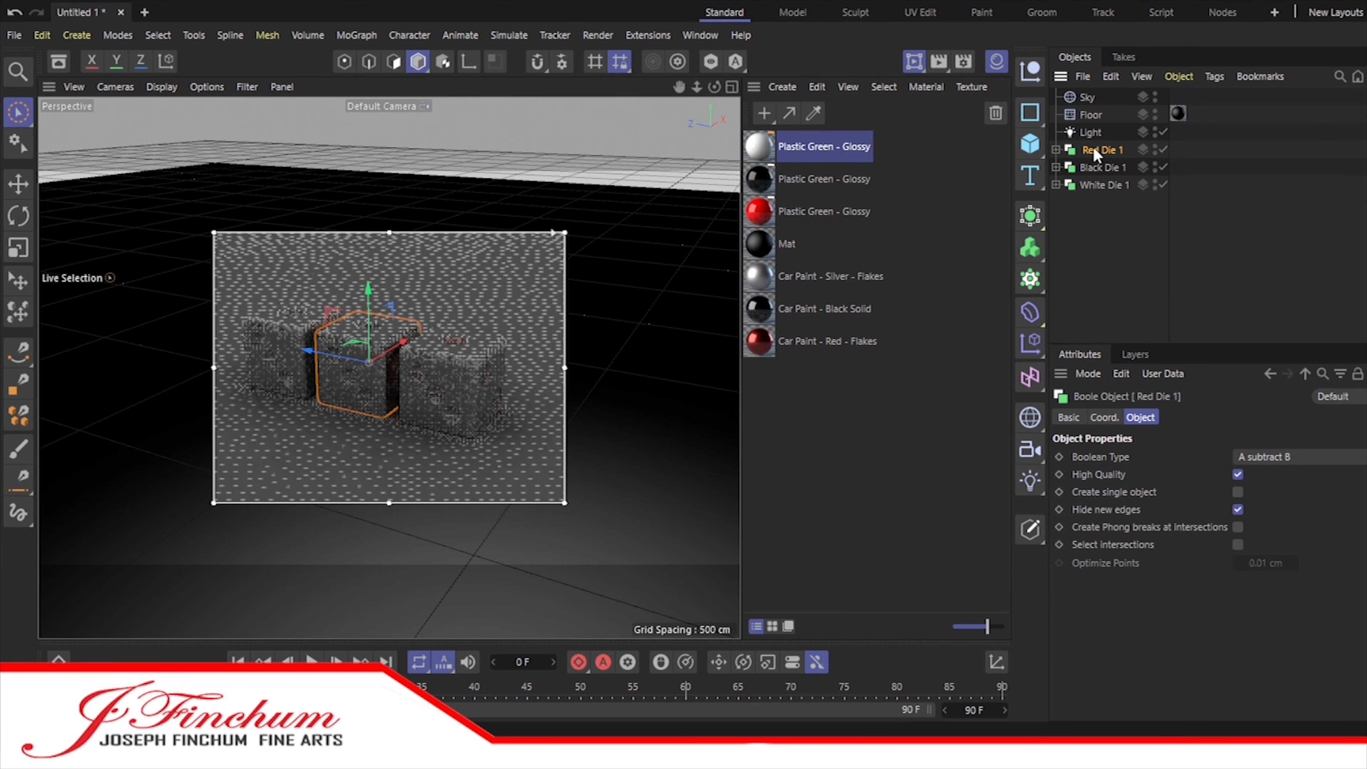
shift+click(1102, 185)
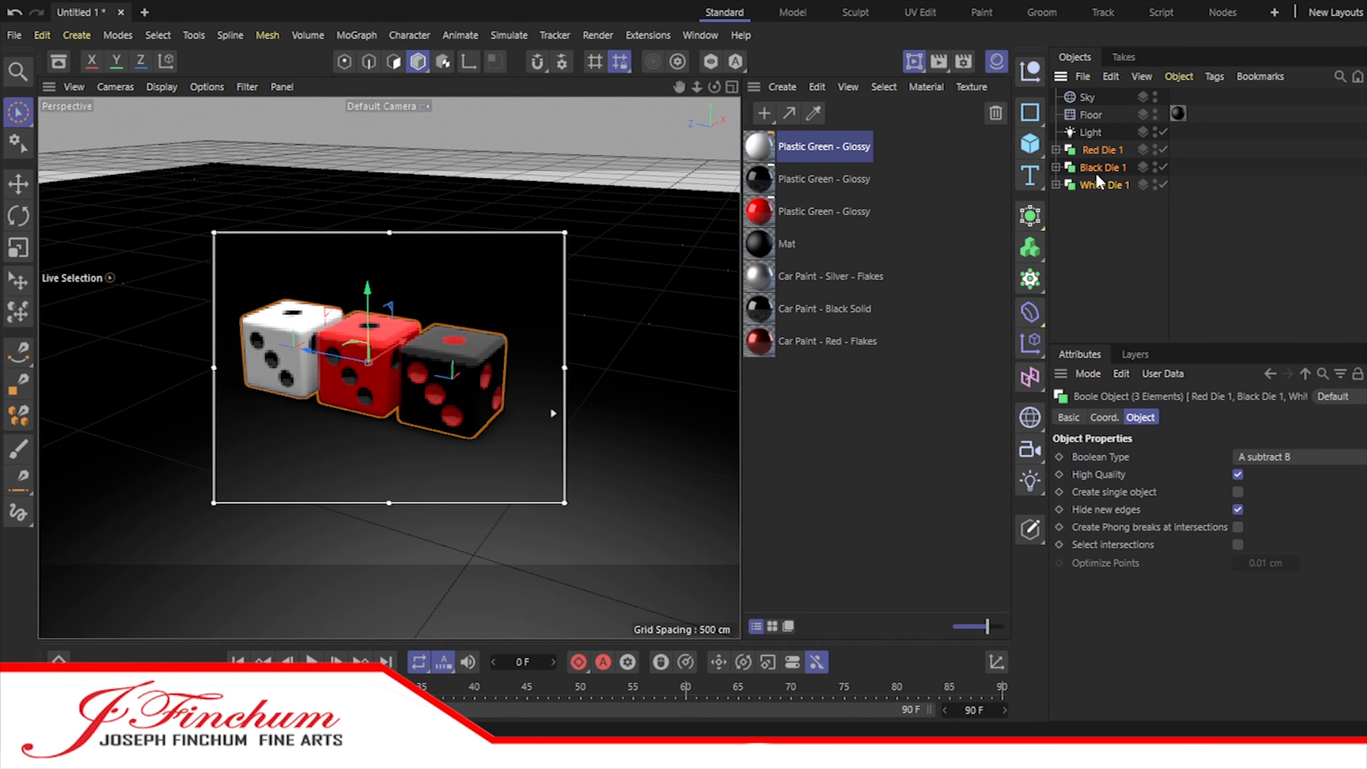
ctrl+drag(1092, 151, 1093, 207)
click(18, 216)
shift+drag(352, 335, 451, 522)
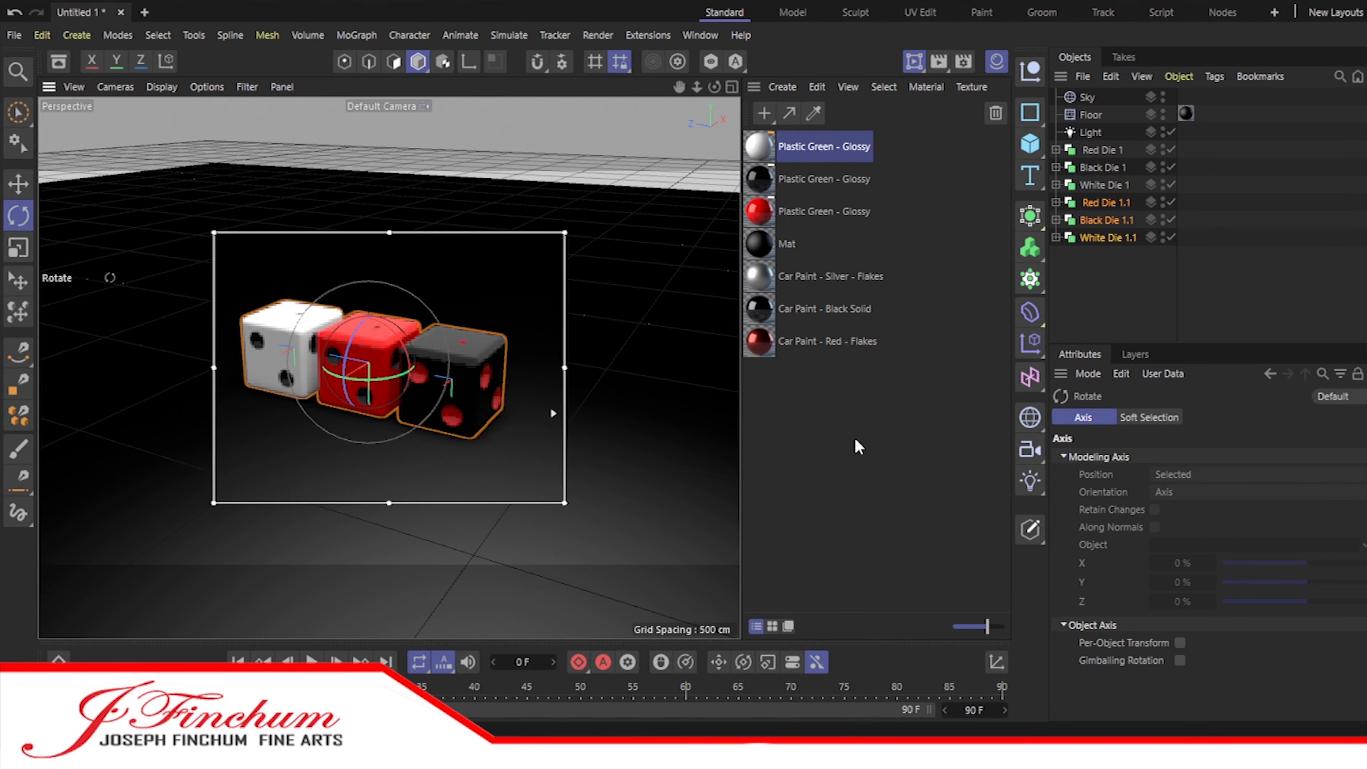
click(12, 186)
drag(321, 395, 268, 442)
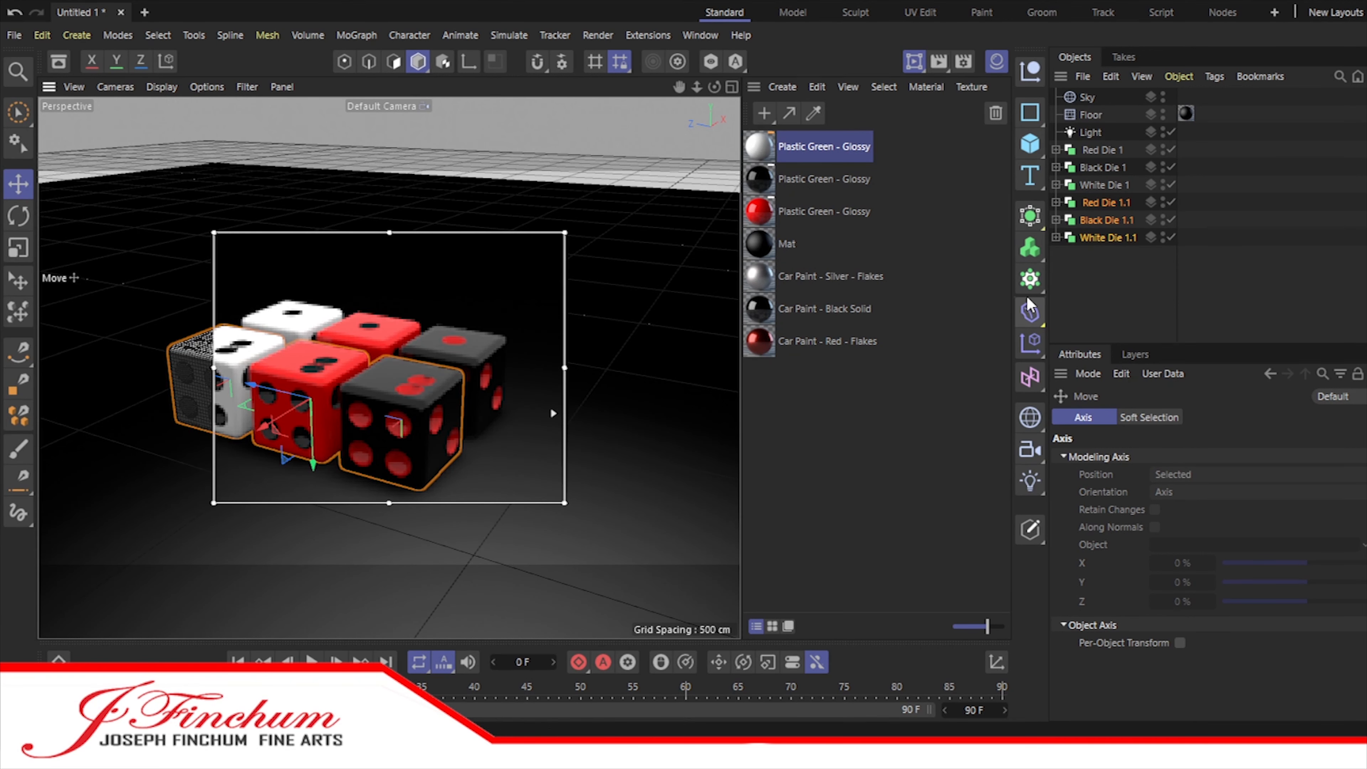
Step: Take Sphere out from under Sphere.1 in Red Die 1.1's Dots group and disable Sphere.1, Sphere and Sphere.2 through Sphere.4
click(1056, 202)
click(1065, 238)
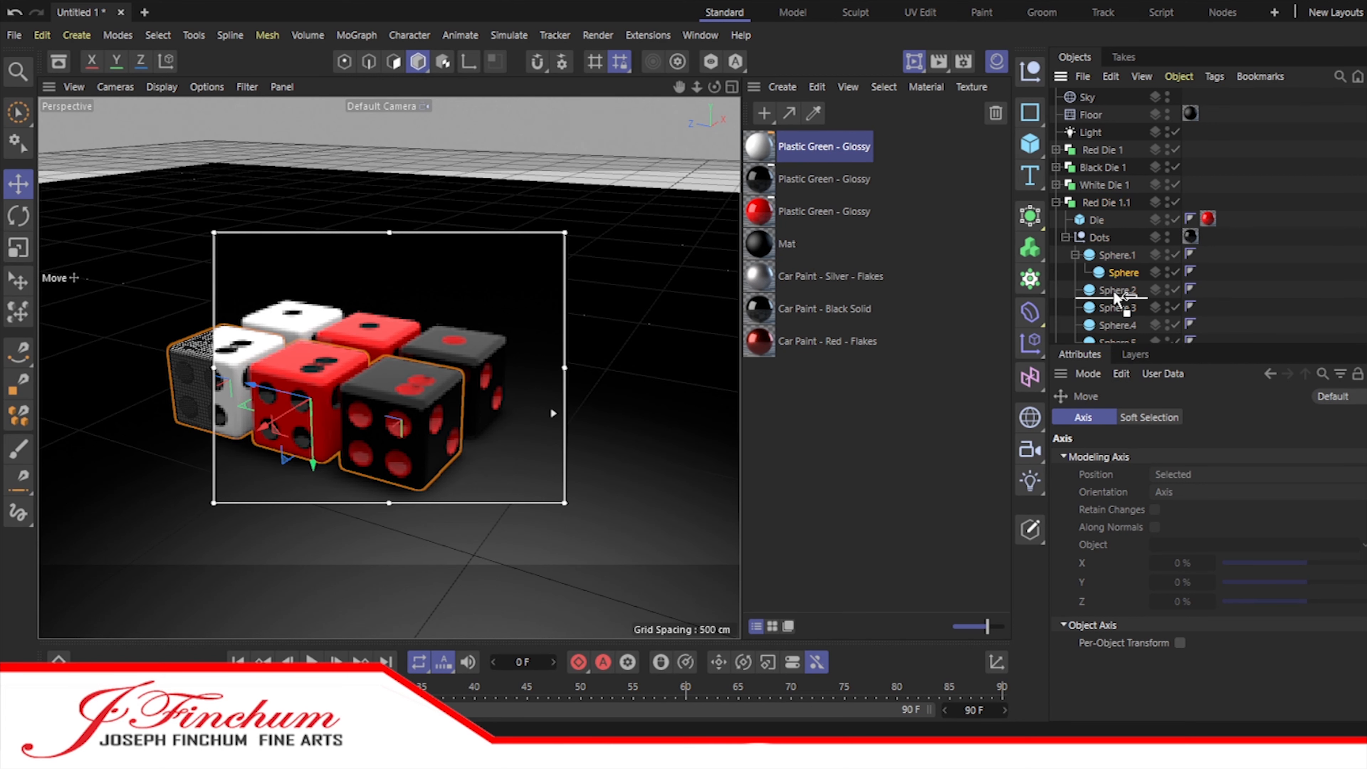
drag(1113, 297, 1115, 295)
scroll(1110, 269, down, 5)
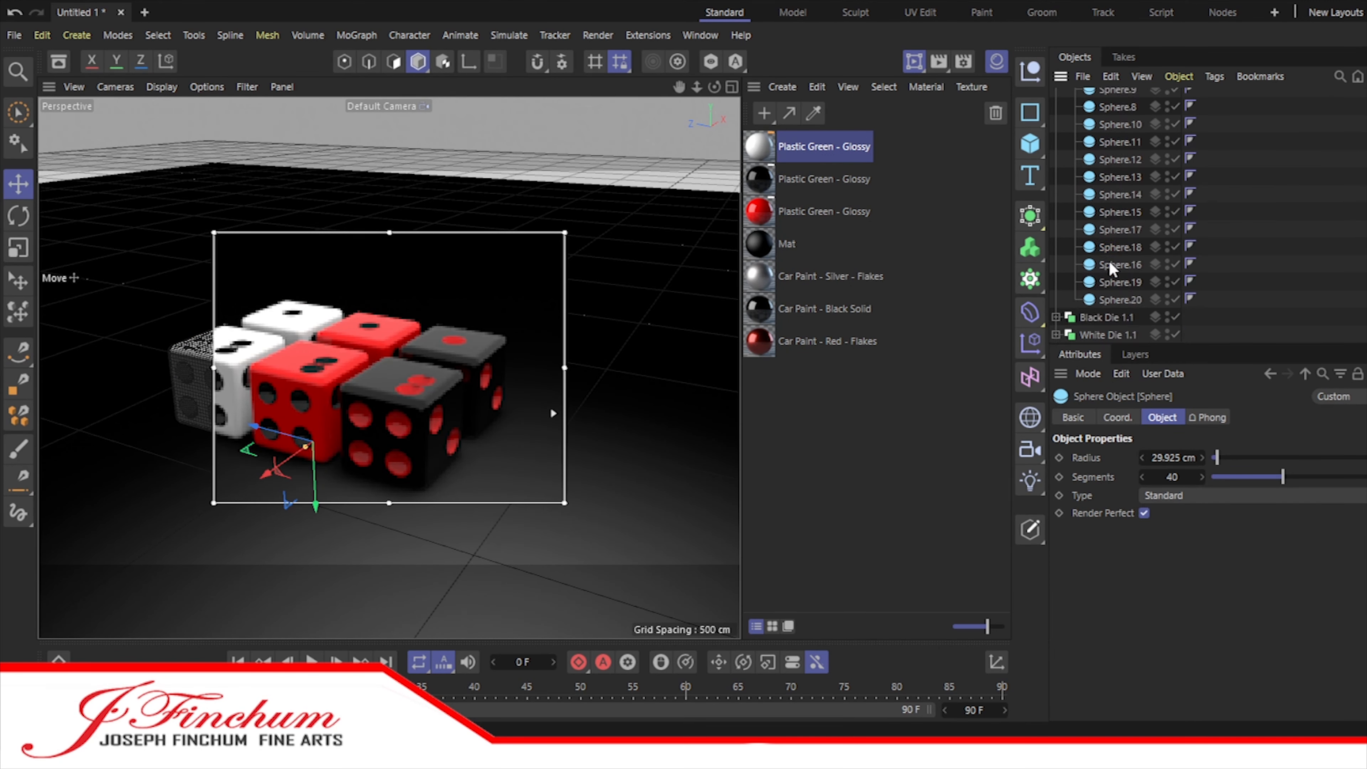
scroll(1110, 269, up, 5)
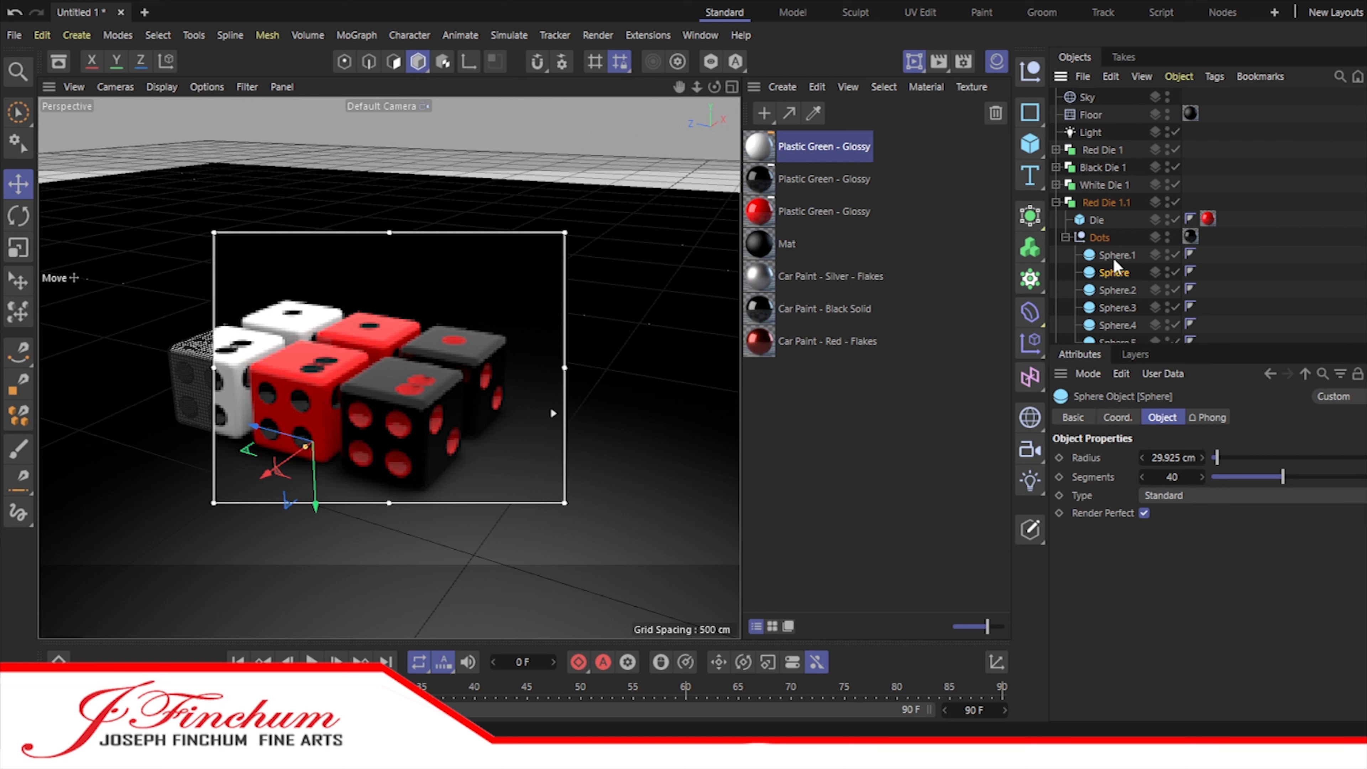
scroll(1176, 259, down, 5)
click(1175, 167)
click(1175, 184)
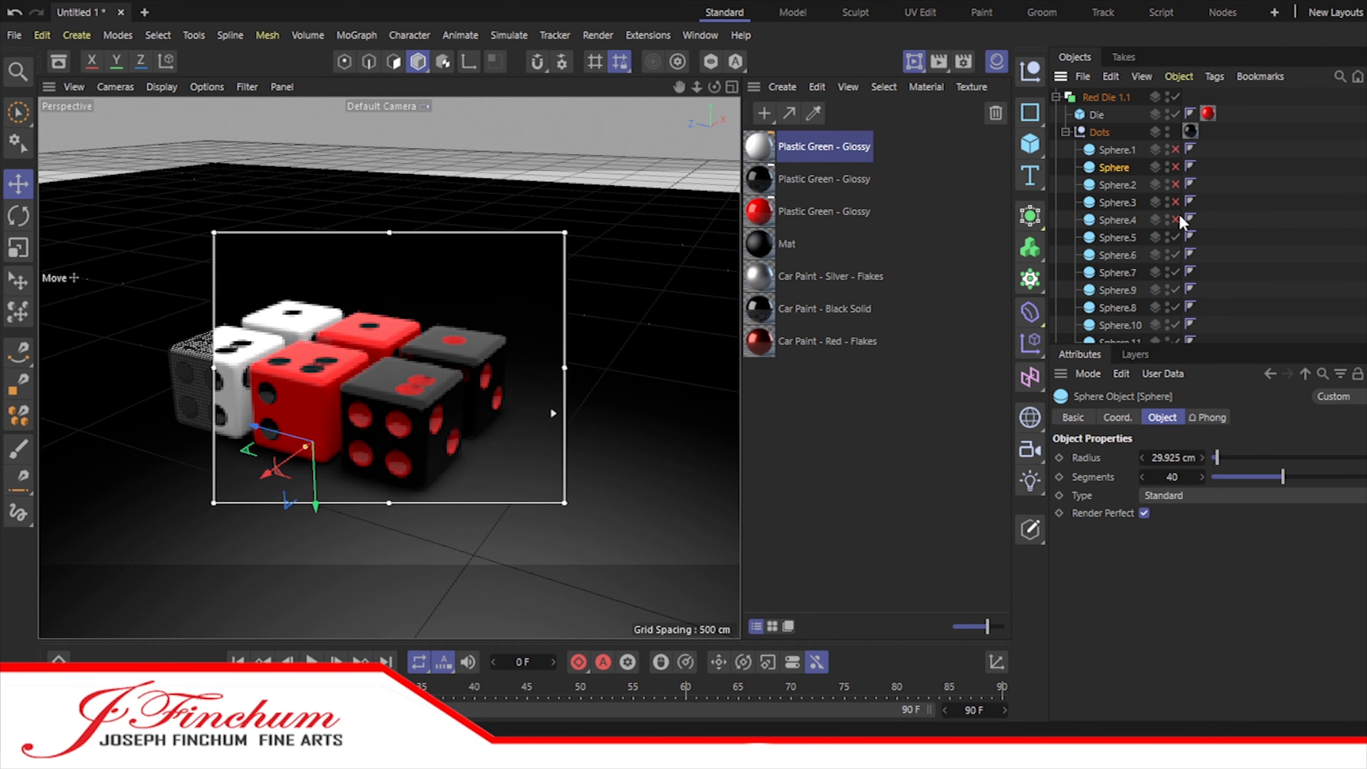
Step: Select Sphere.20 up through Sphere.15 in Red Die 1.1's Dots group to identify which pips they form
scroll(1115, 180, down, 5)
click(1119, 300)
ctrl+click(1118, 283)
ctrl+click(1118, 266)
ctrl+click(1116, 247)
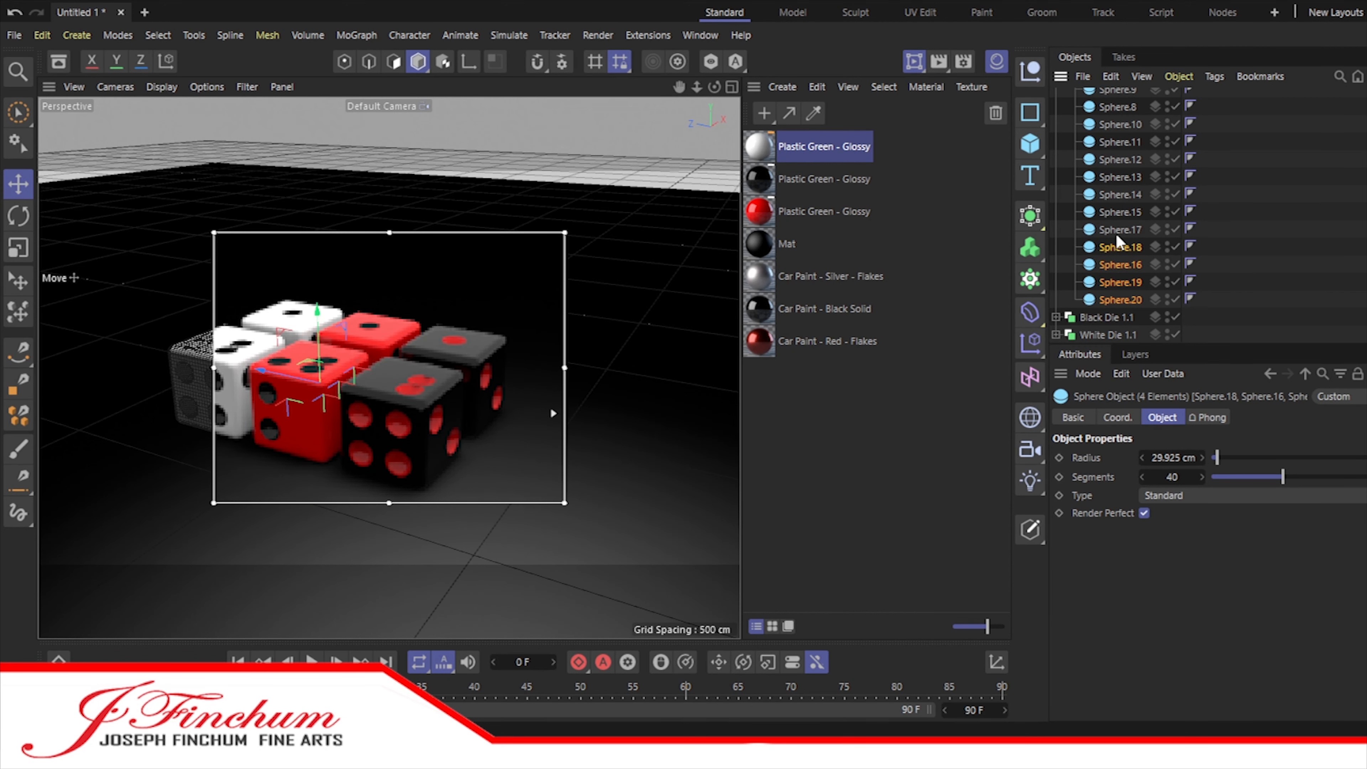
ctrl+click(1114, 230)
ctrl+click(1109, 215)
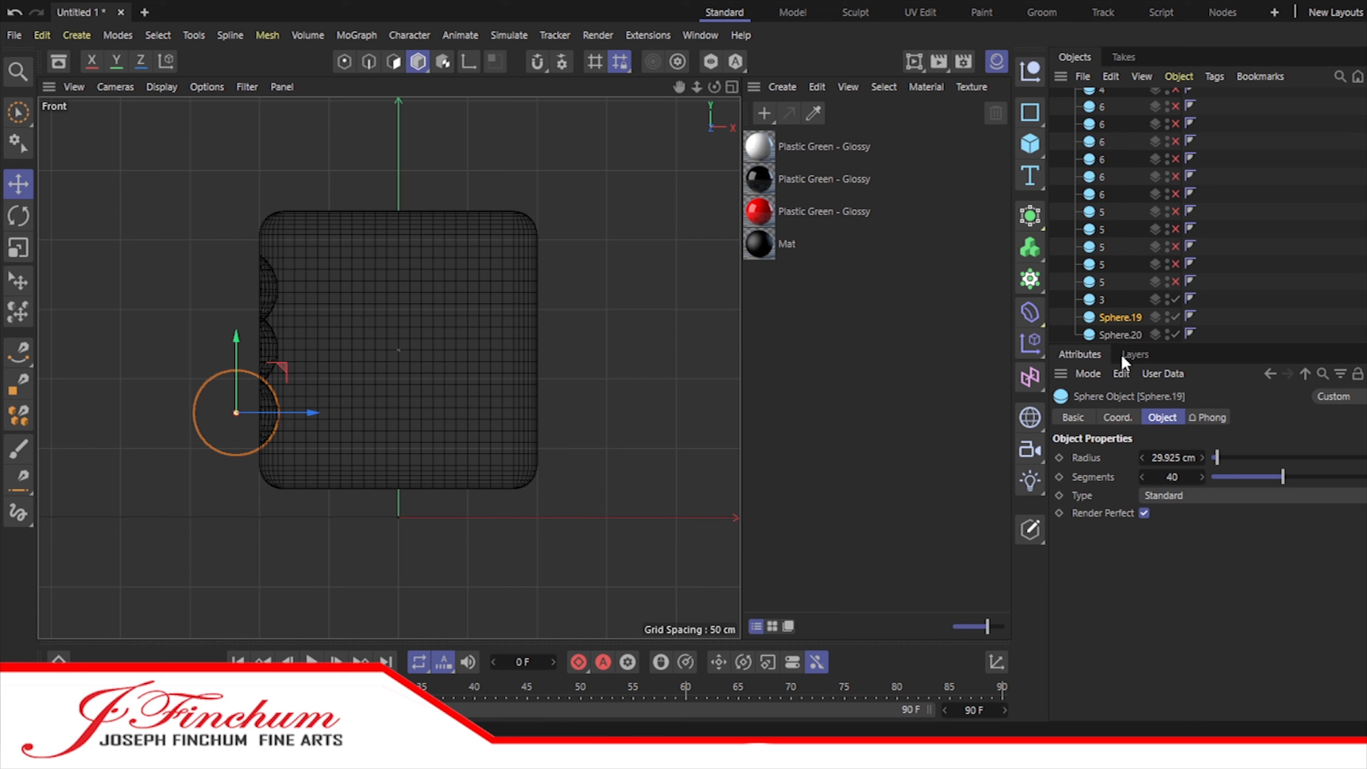
Step: Rename the last unnamed spheres of Red Die 1's three-pip face, including Sphere.20, as 3
text(3)
key(Return)
double_click(1119, 334)
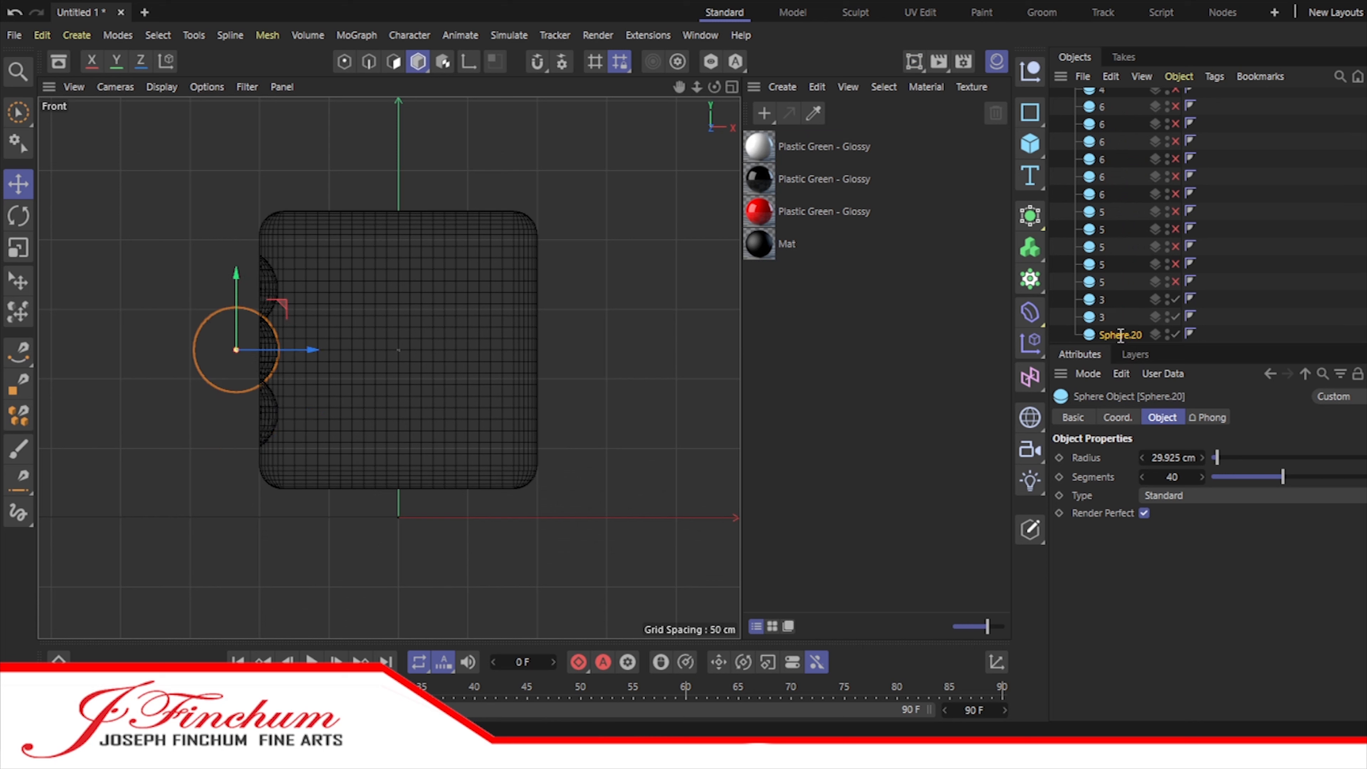
text(3)
key(Return)
Step: Move the three spheres named 3 directly after the spheres named 2 in the Dots group
click(1101, 304)
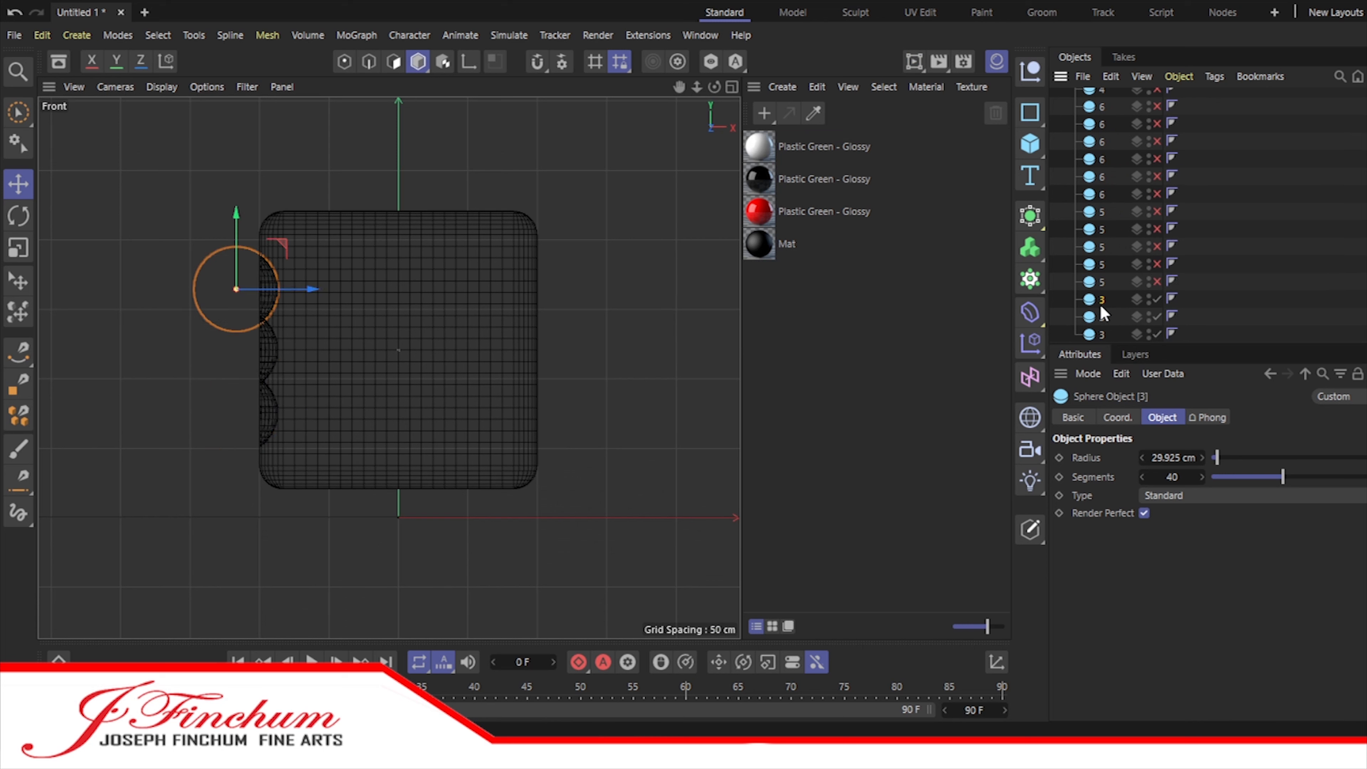
shift+click(1092, 335)
scroll(1093, 331, up, 5)
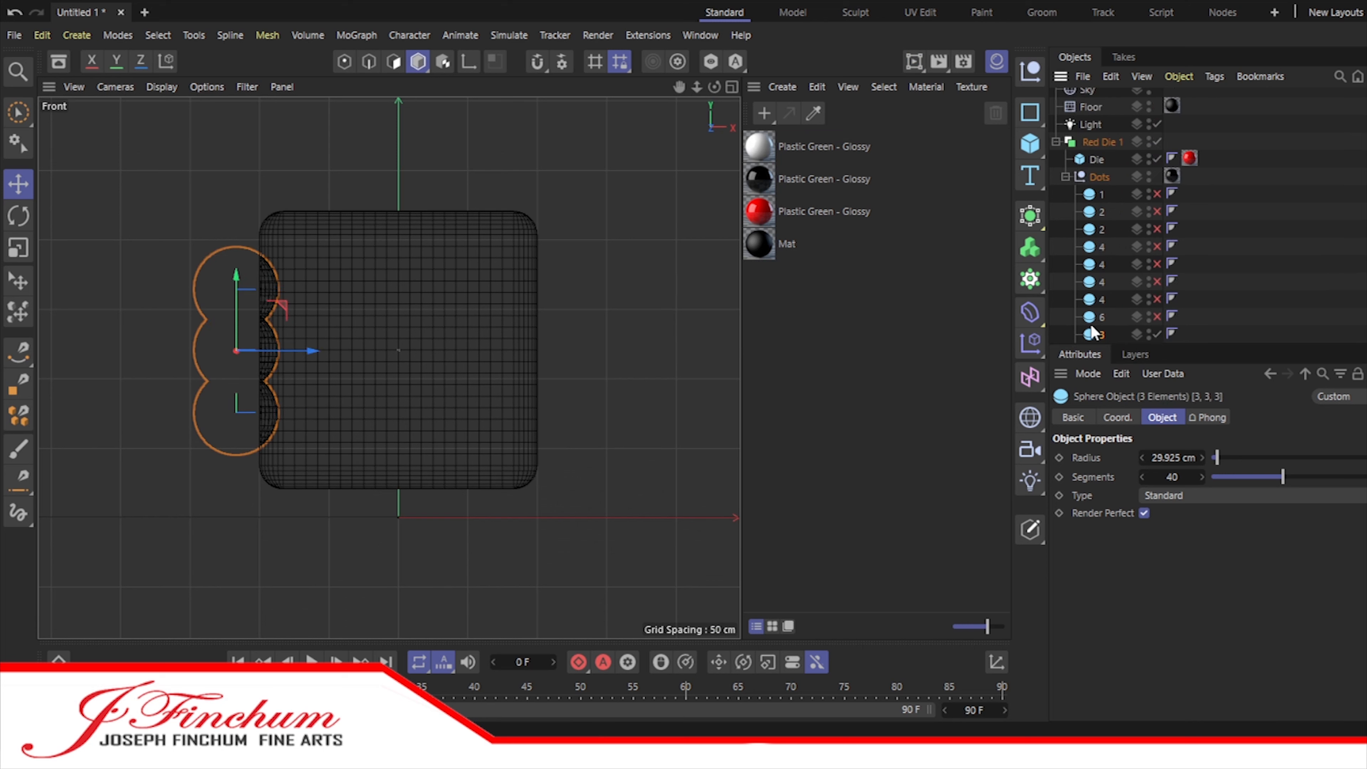
drag(1087, 238, 1088, 239)
Step: Move the six spheres named 6 to the end of the Dots group and re-enable all the disabled pip spheres
scroll(1088, 259, down, 2)
click(1088, 265)
scroll(1088, 263, down, 2)
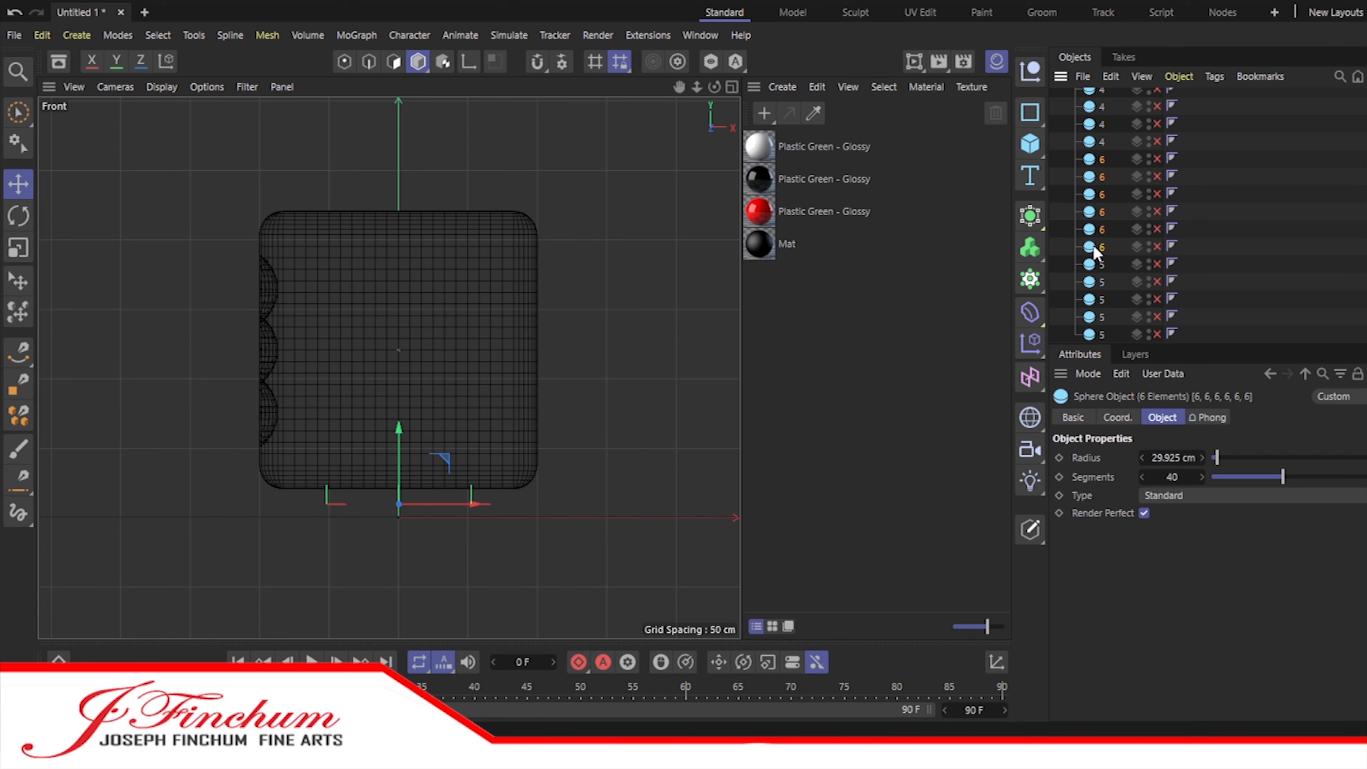
drag(1136, 349, 1135, 622)
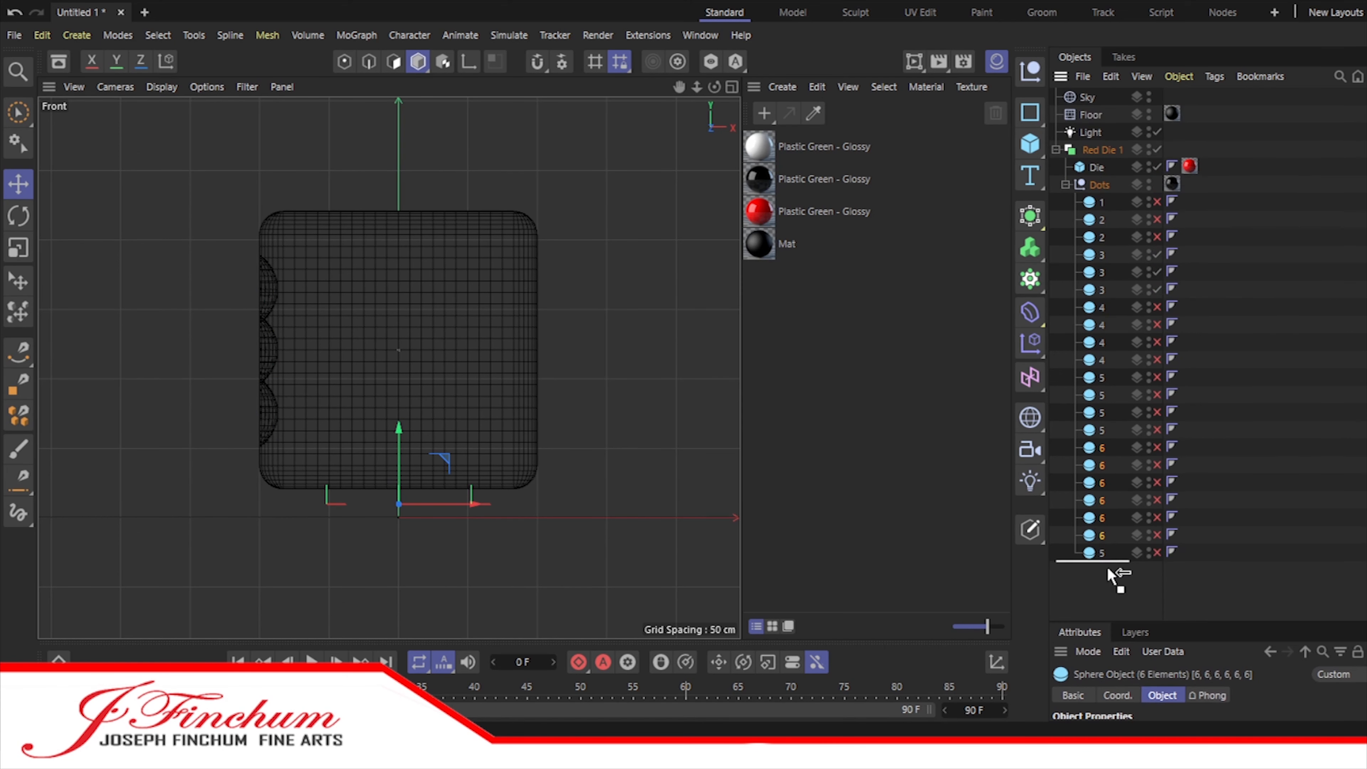
drag(1157, 344, 1158, 552)
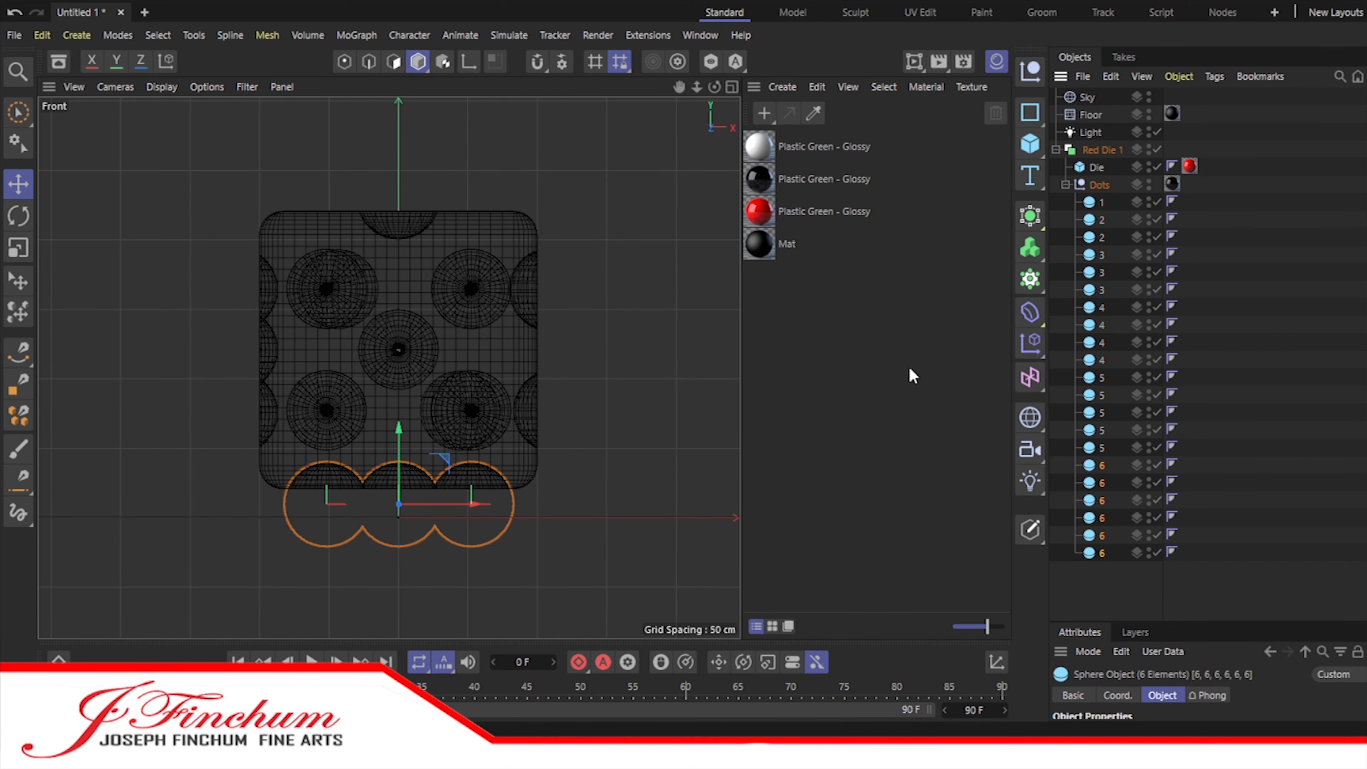
Step: Return to the perspective view and hide the Floor in both the editor and the renderer
click(731, 87)
click(299, 191)
click(380, 87)
double_click(1149, 111)
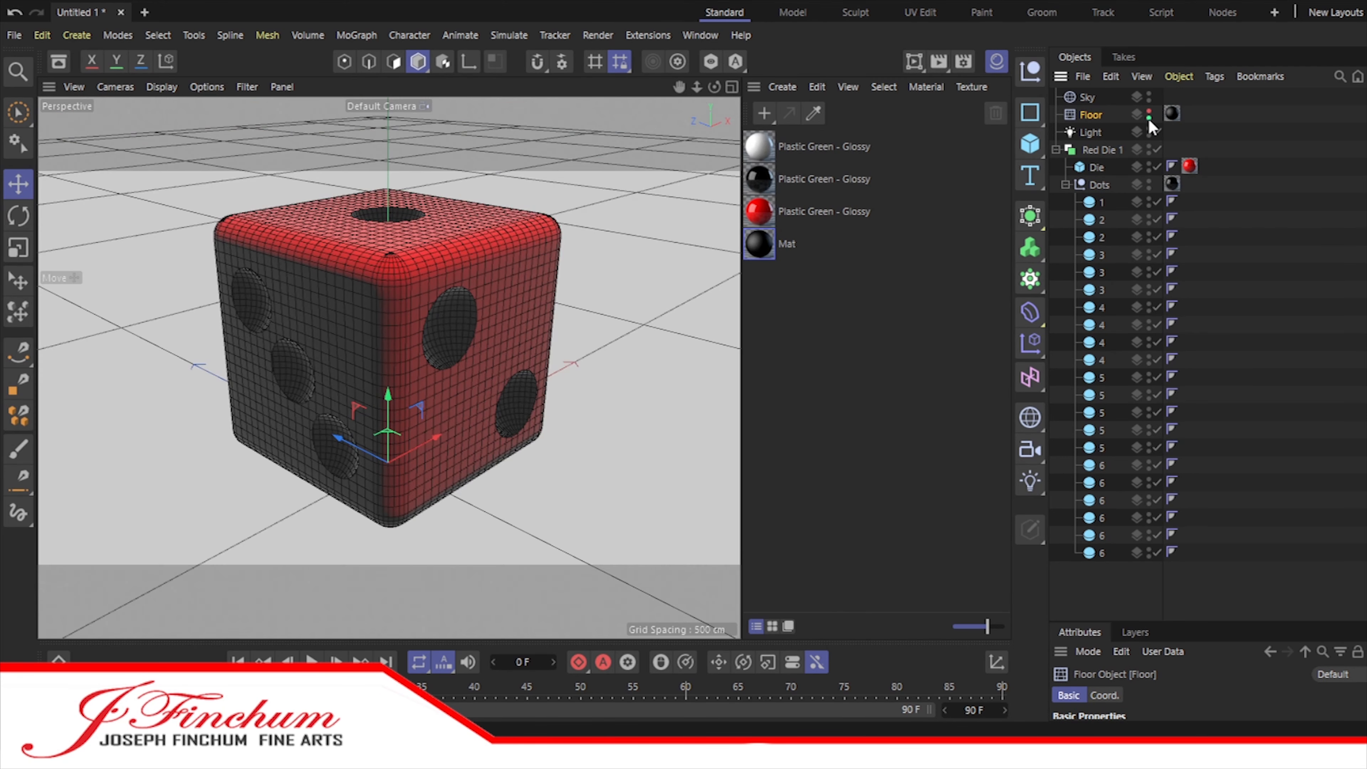
double_click(1149, 118)
drag(714, 87, 714, 32)
mouse_move(679, 87)
mouse_down()
mouse_move(680, 75)
mouse_move(698, 92)
mouse_up()
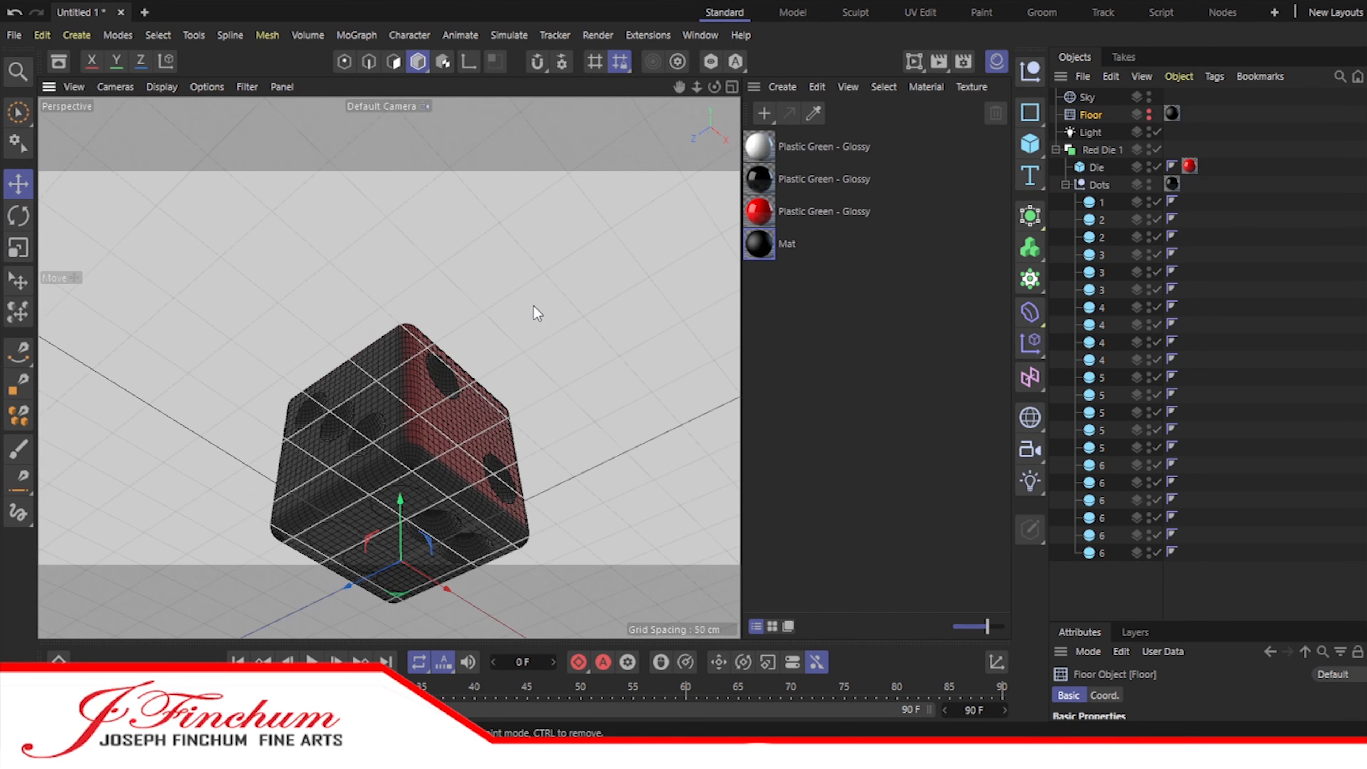
Step: Set the radius of all 21 pip spheres in the Dots group to 22.925 cm
click(1102, 202)
shift+click(1101, 550)
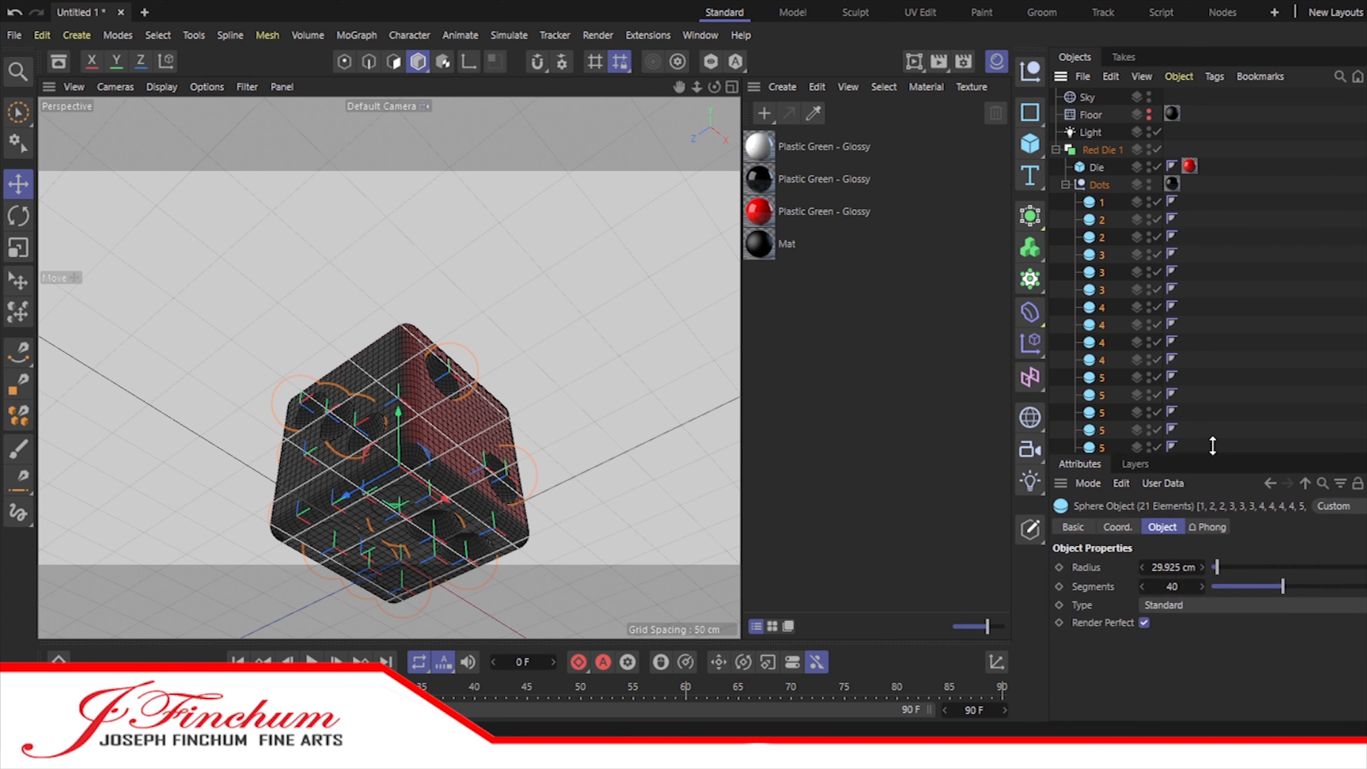
click(1142, 462)
click(1141, 462)
click(1142, 462)
click(1142, 462)
click(1142, 462)
click(1243, 294)
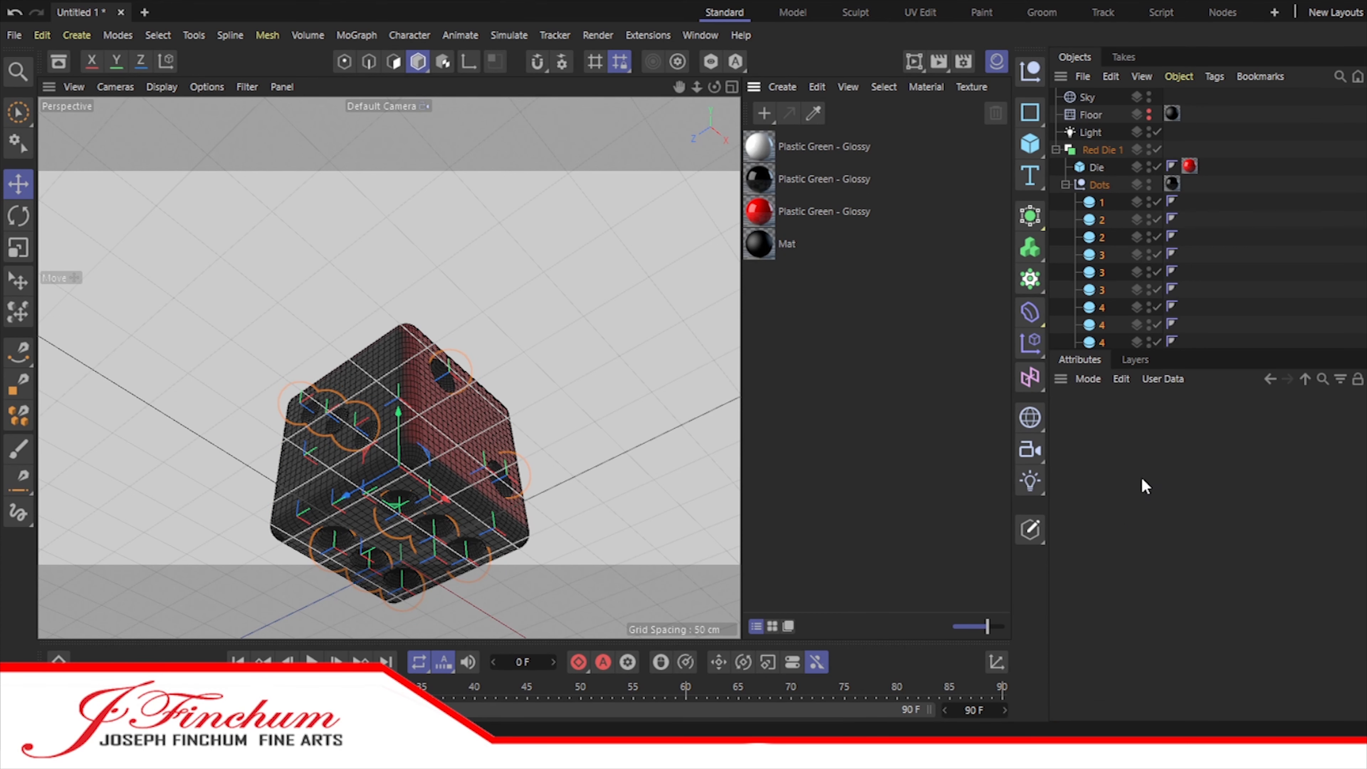
Step: Adjust the height of the sphere named 1 and move the two spheres named 2 inward toward the die face
click(729, 87)
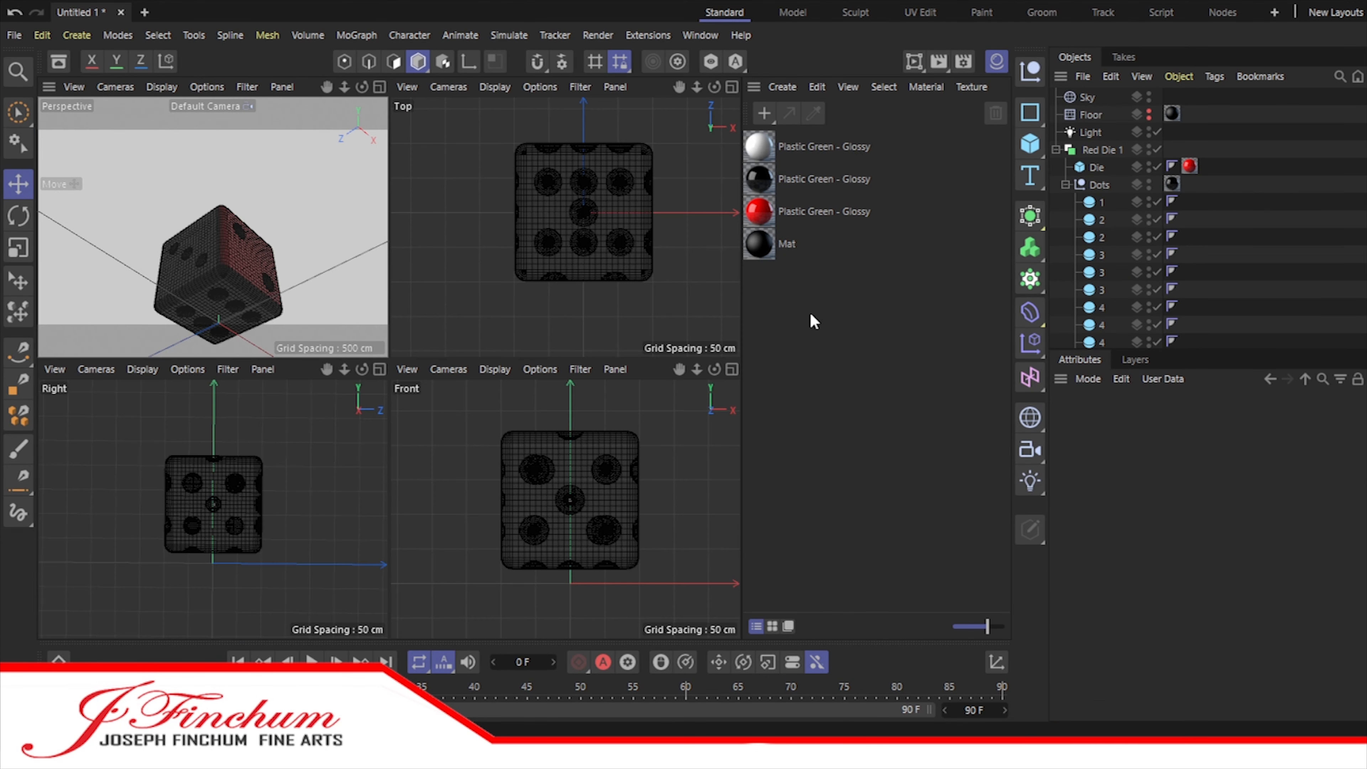
click(1099, 203)
drag(571, 405, 572, 401)
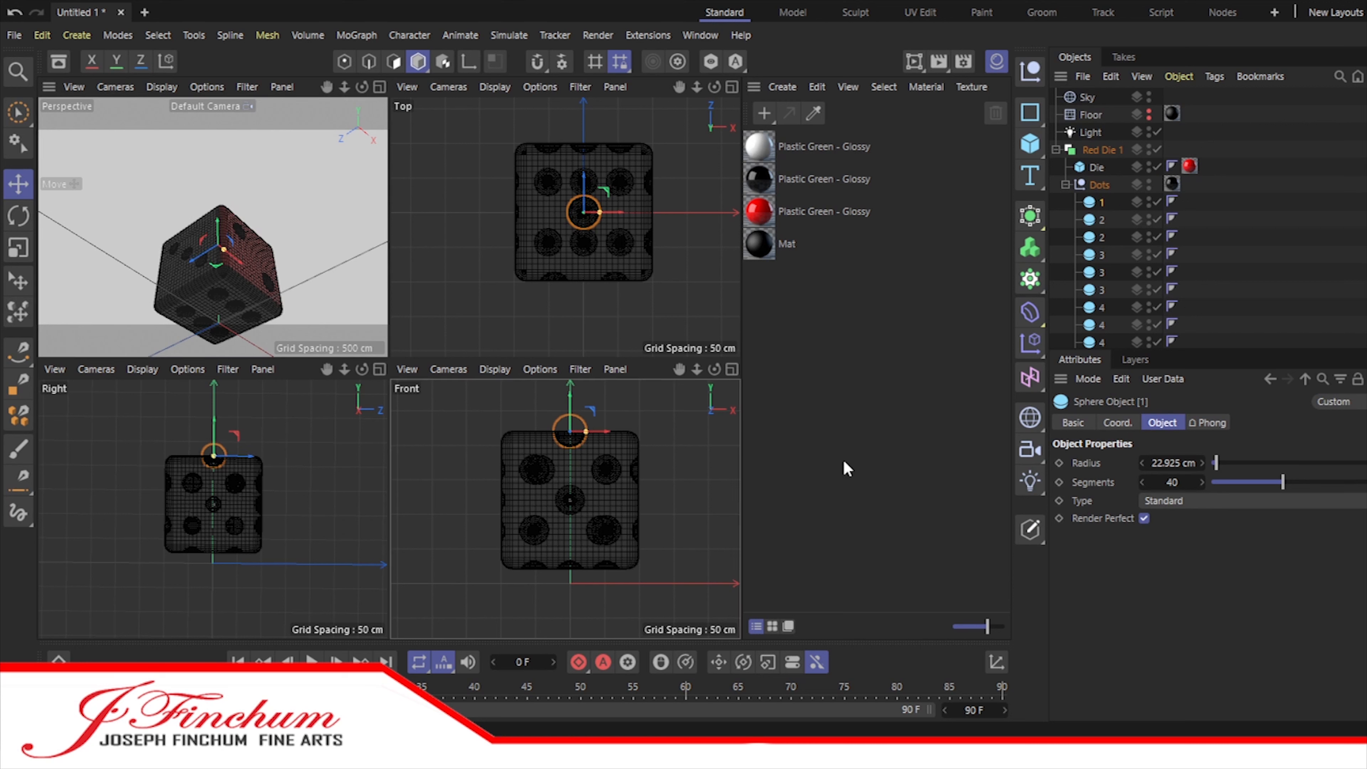
click(1104, 221)
shift+click(1104, 236)
scroll(171, 496, up, 5)
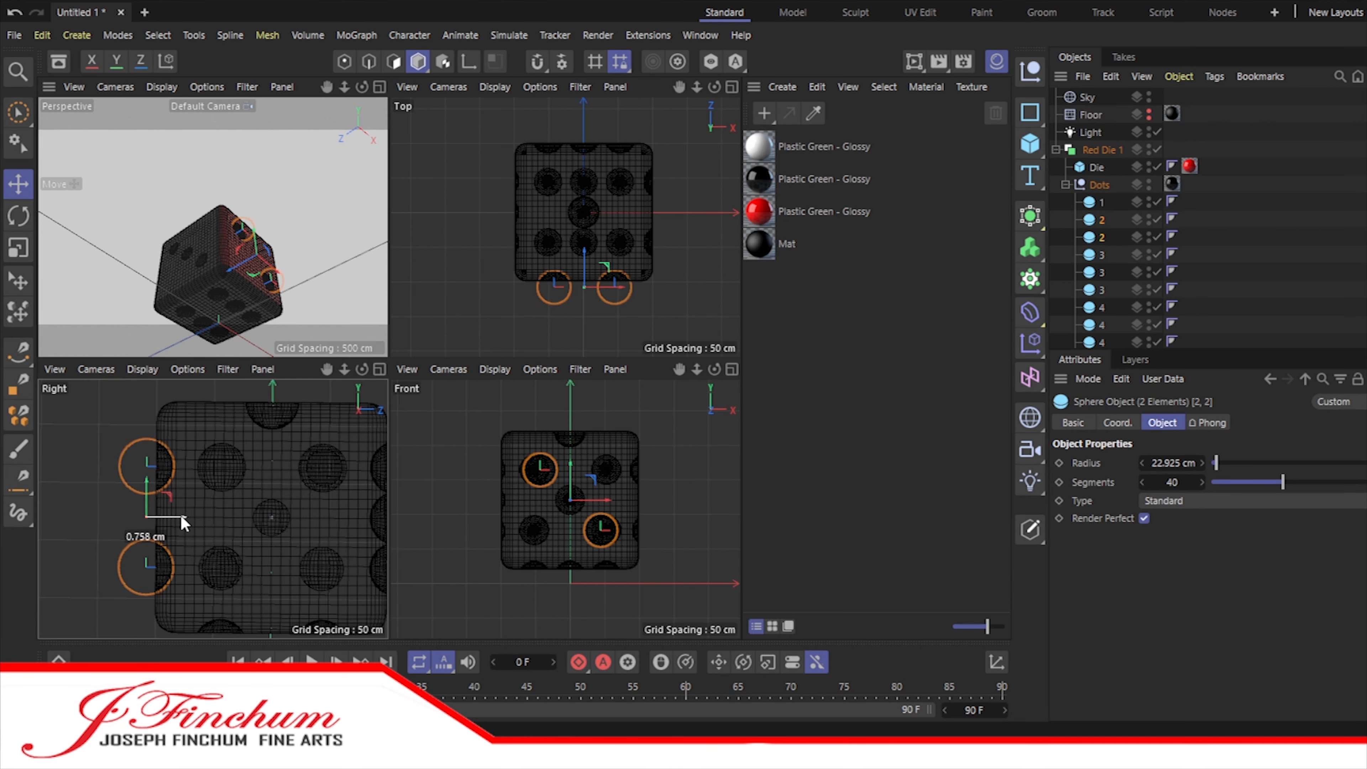
drag(180, 518, 192, 517)
Step: Move the three spheres named 3 and the four spheres named 4 inward toward their die faces
click(1101, 254)
shift+click(1102, 289)
scroll(479, 512, up, 5)
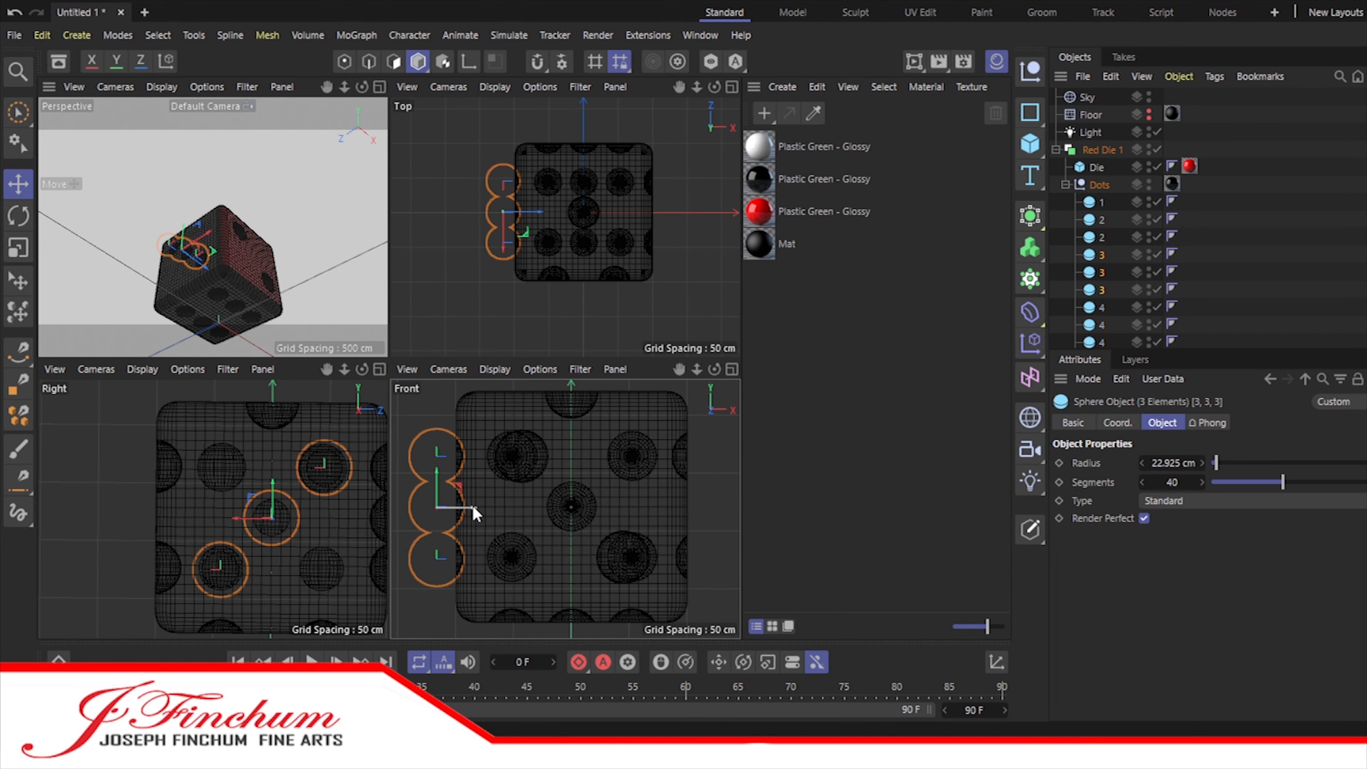
drag(475, 514, 495, 514)
click(1101, 307)
scroll(1101, 313, down, 4)
shift+click(1101, 147)
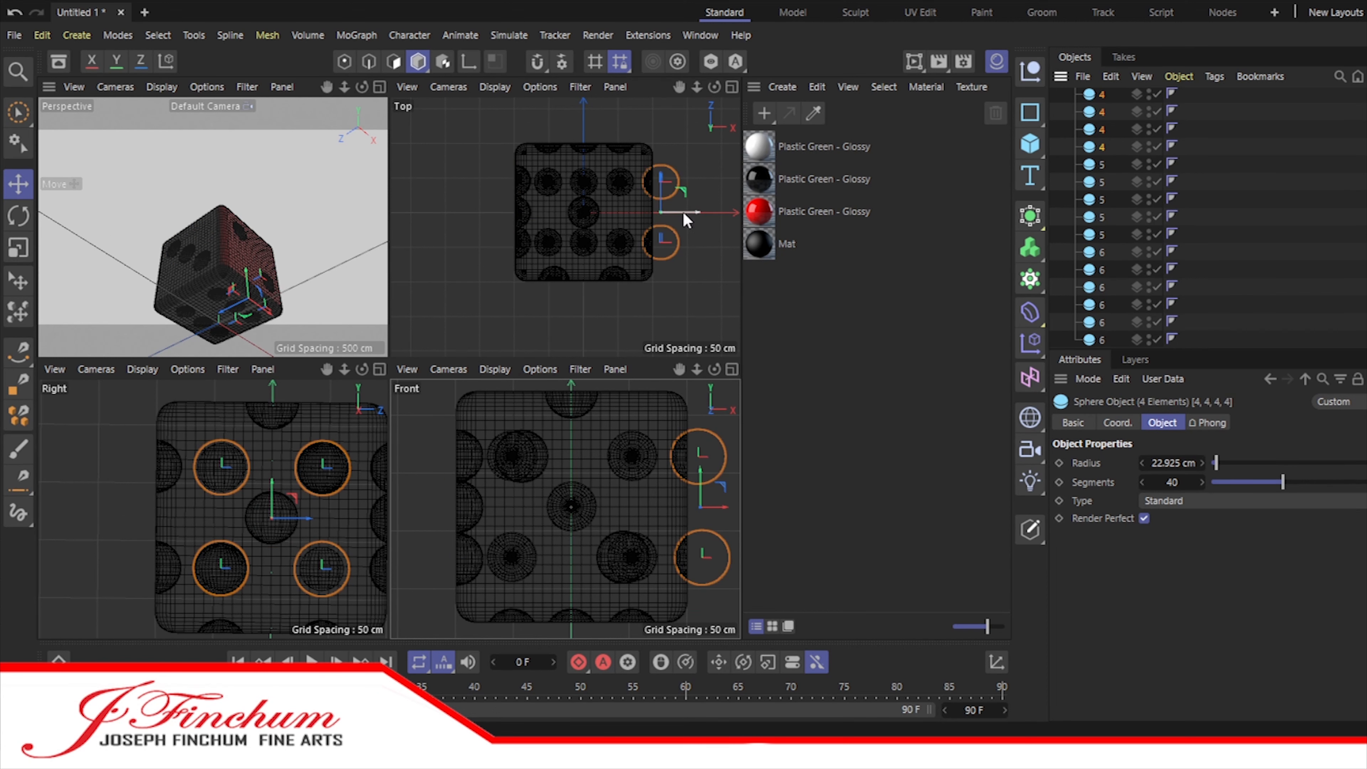
scroll(683, 212, up, 5)
drag(708, 219, 693, 222)
Step: Move the five spheres named 5 and the six spheres named 6 inward toward their die faces
click(1102, 164)
shift+click(1101, 235)
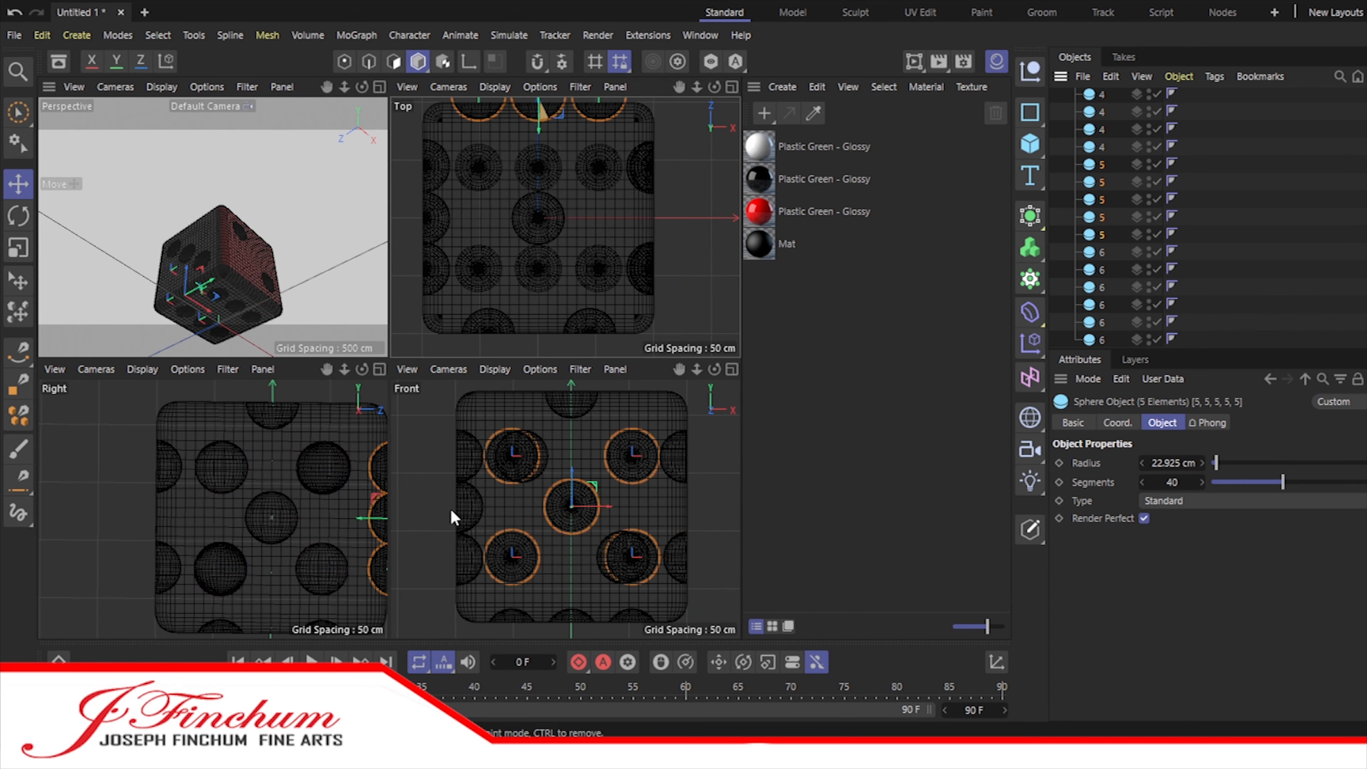
drag(326, 371, 248, 369)
drag(278, 518, 268, 518)
click(1102, 340)
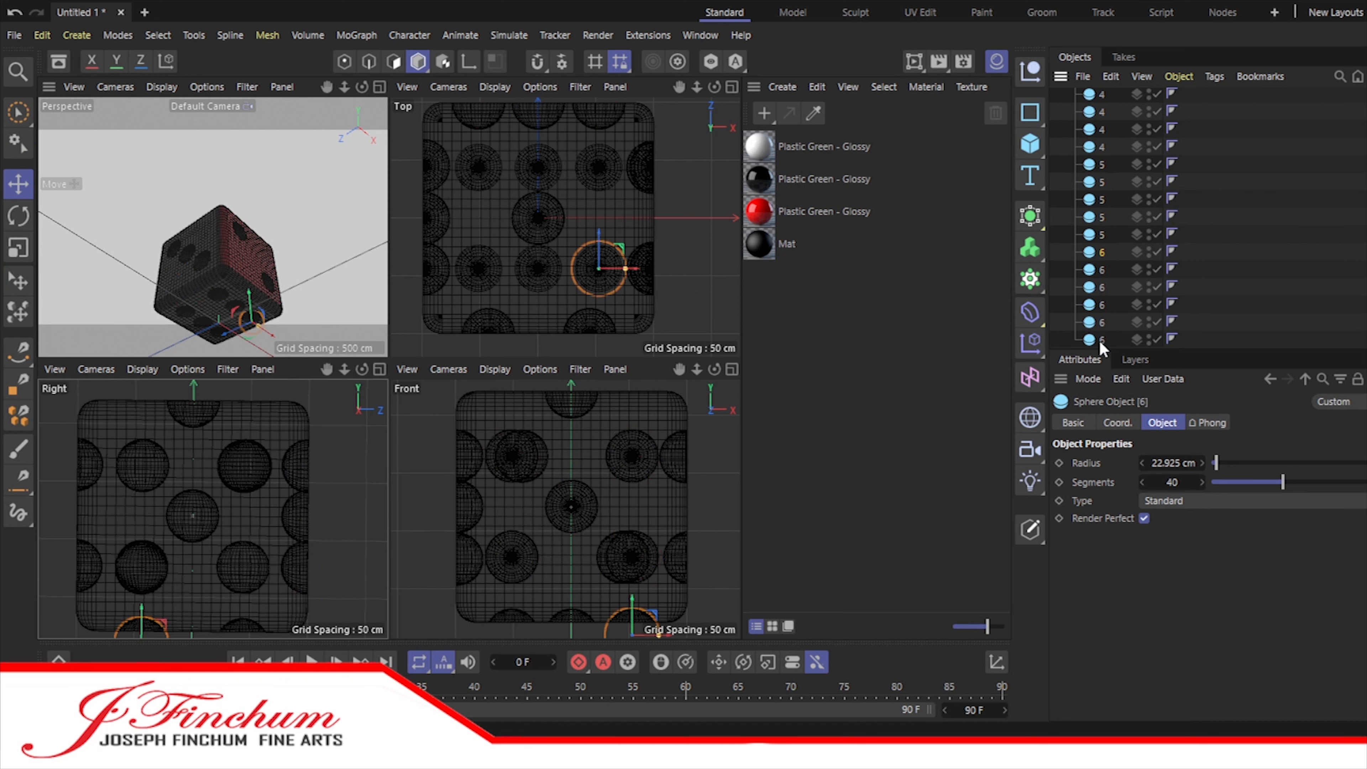
shift+click(1102, 252)
drag(572, 607, 567, 595)
Step: Return to the perspective view, duplicate Red Die 1 and rotate the copy 180° so its six-pip face points up
click(356, 213)
click(379, 87)
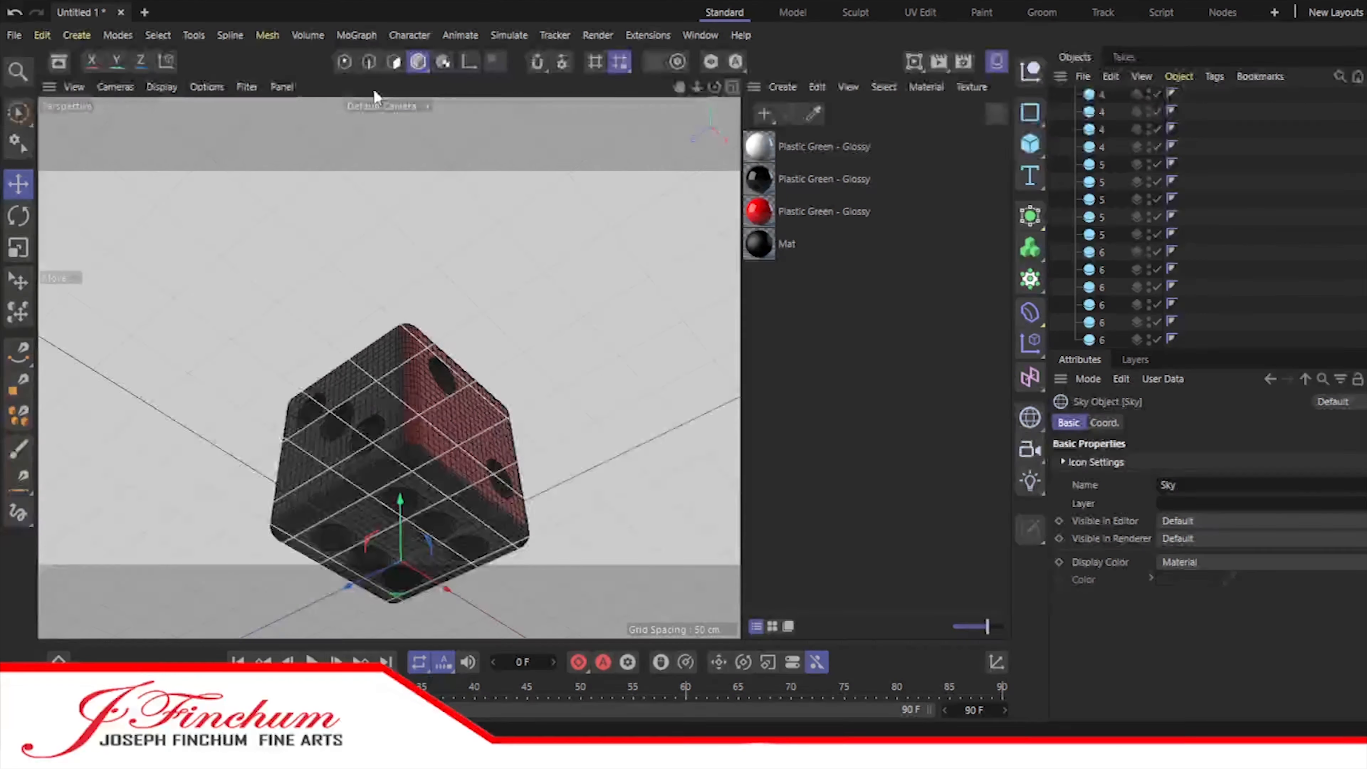
drag(714, 87, 689, 113)
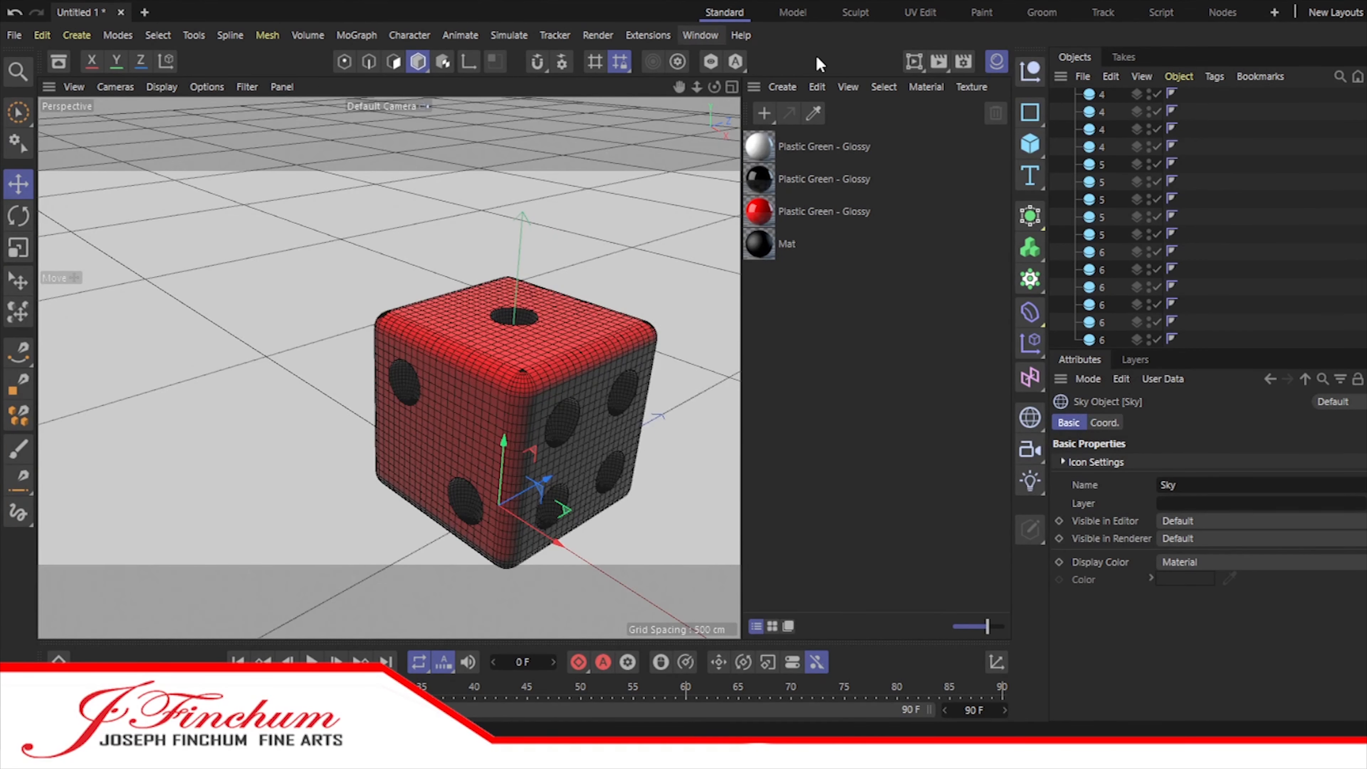
scroll(1082, 186, up, 5)
click(1065, 184)
click(1056, 149)
click(1099, 150)
ctrl+drag(1099, 151, 1100, 163)
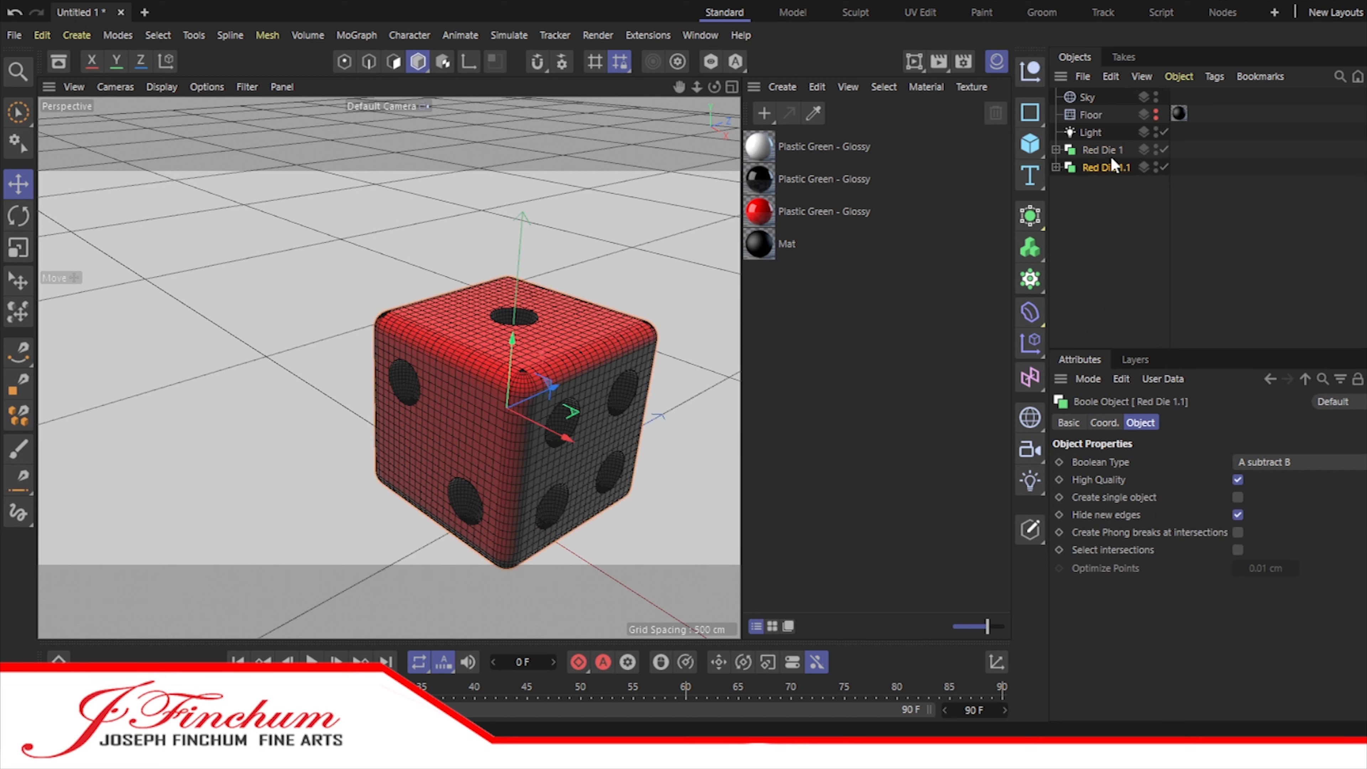
click(26, 218)
drag(478, 380, 587, 594)
Step: Rename the rotated copy Red Die 6 and move it about 215 cm along Z, in front of Red Die 1
click(22, 185)
drag(469, 435, 303, 530)
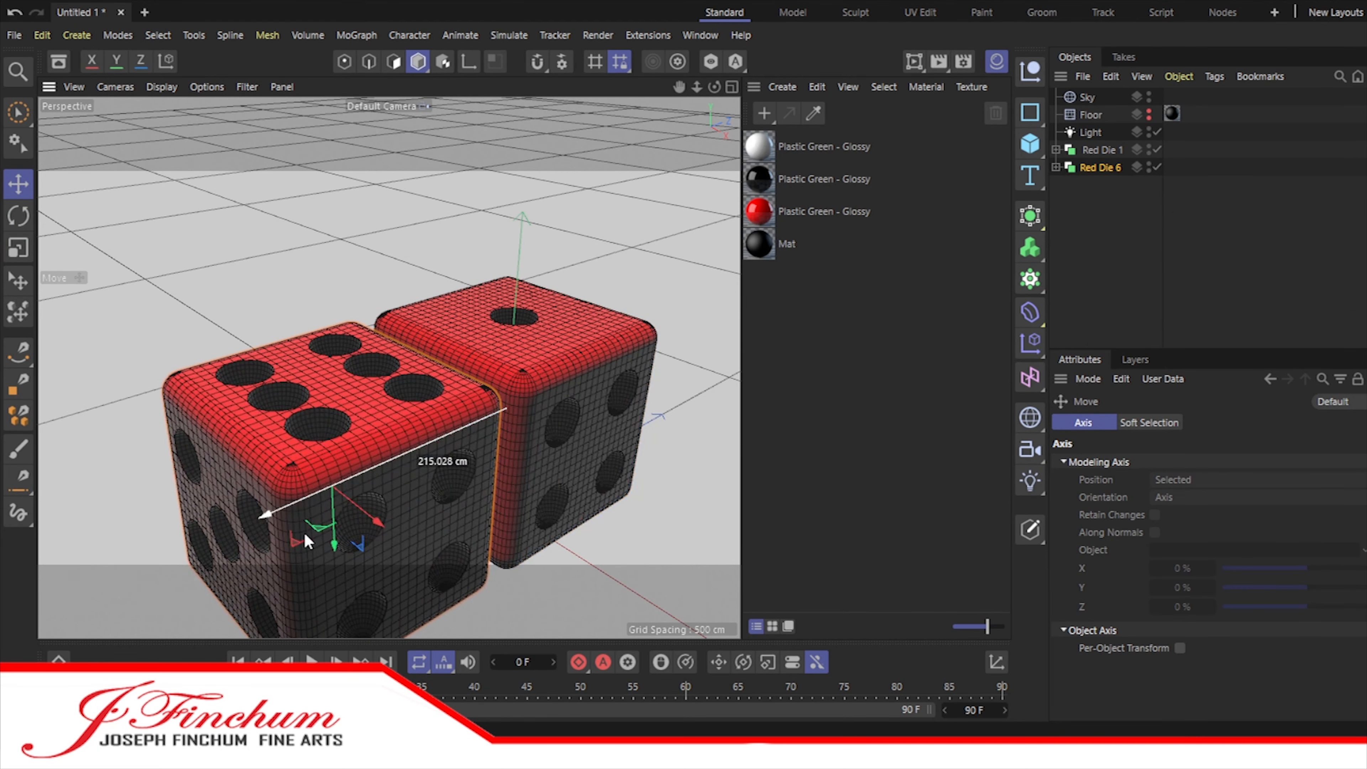
alt+middle_drag(411, 451, 387, 366)
scroll(585, 293, down, 4)
Step: Duplicate both red dice as Black Die 1 and Black Die 6 and move the pair along X beside the red pair
click(1095, 151)
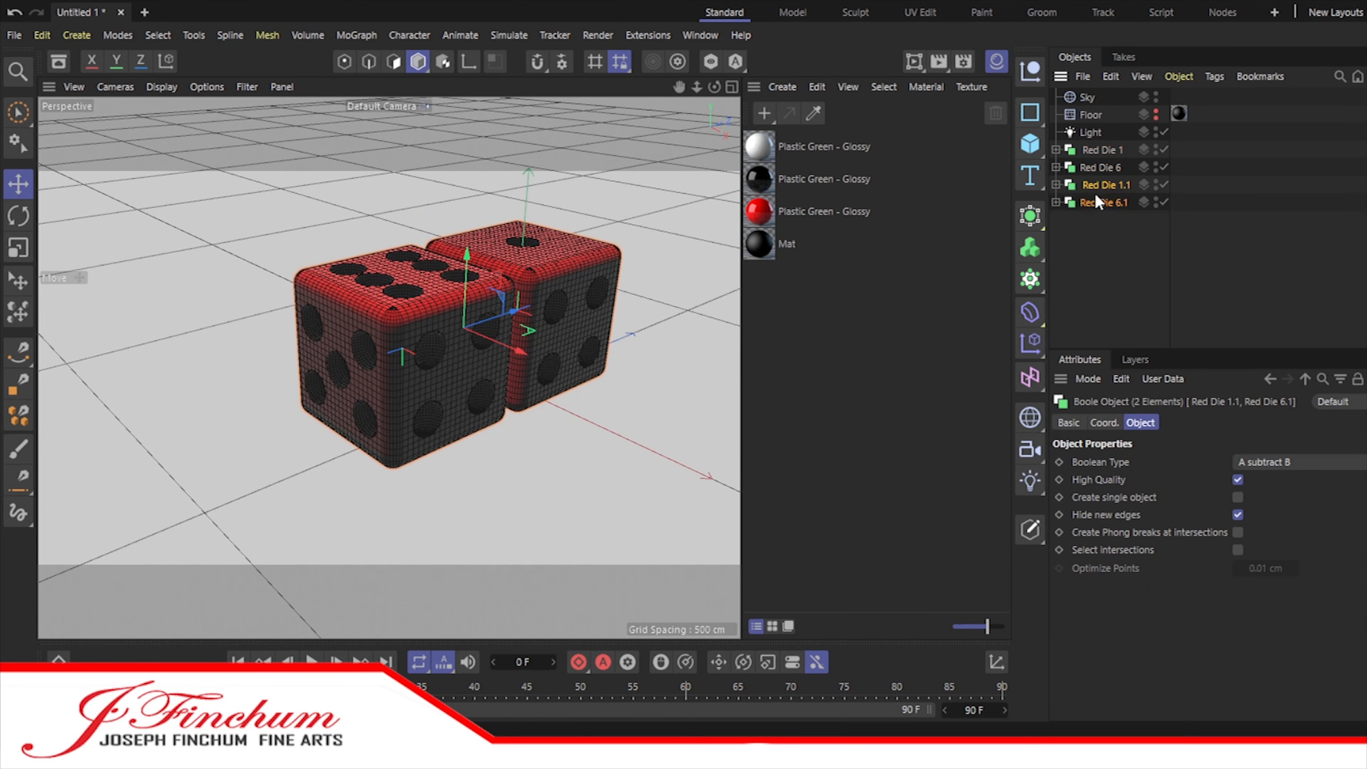
click(1119, 202)
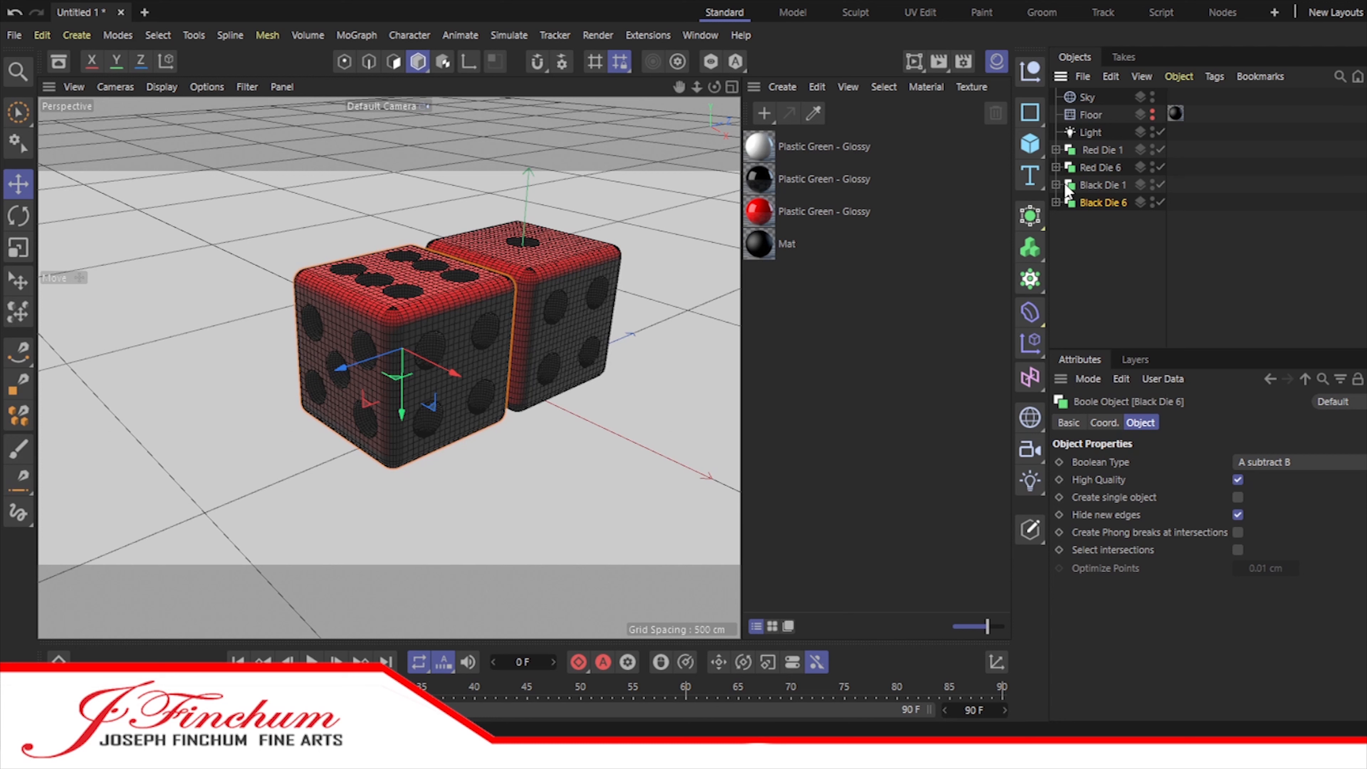
shift+click(1095, 185)
drag(514, 350, 638, 475)
Step: Apply the black glossy plastic to the bodies of Black Die 1 and Black Die 6, and the red glossy plastic to their dots
click(1056, 185)
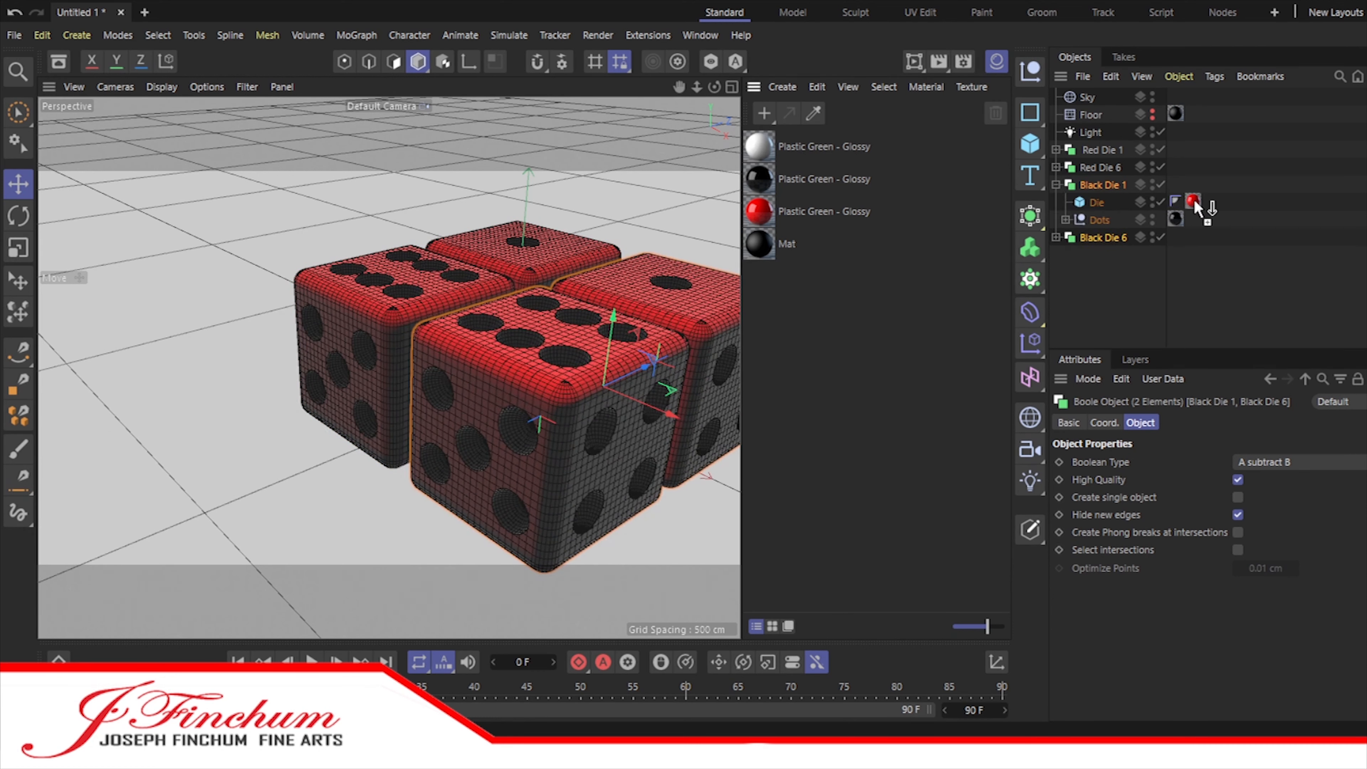
drag(1194, 201, 1194, 201)
click(1056, 238)
drag(760, 182, 1194, 255)
drag(761, 216, 1177, 218)
drag(761, 215, 1177, 269)
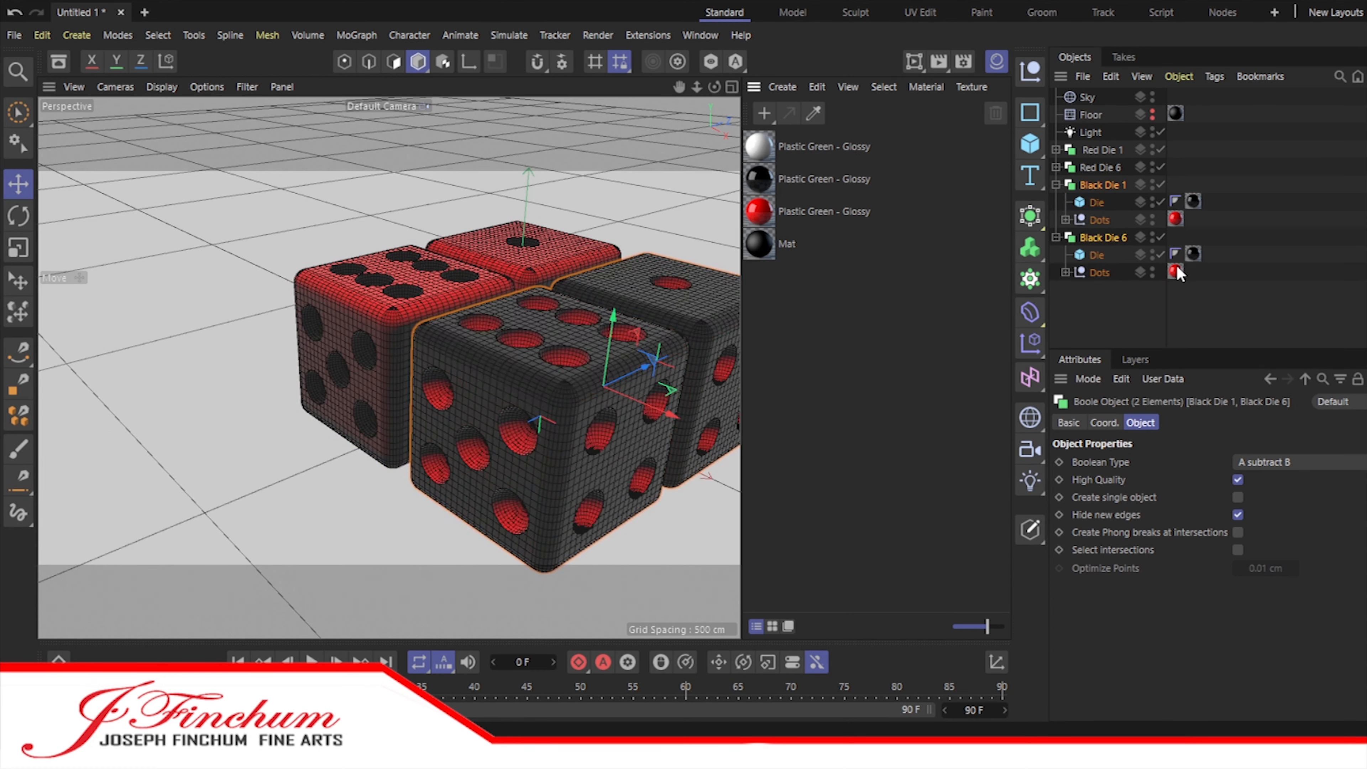
Step: Duplicate Red Die 1 and Red Die 6 again and apply the white glossy plastic material to the copies' bodies
click(1100, 151)
shift+click(1098, 167)
ctrl+drag(1098, 167, 1196, 306)
click(1097, 291)
click(1055, 291)
scroll(1075, 336, down, 2)
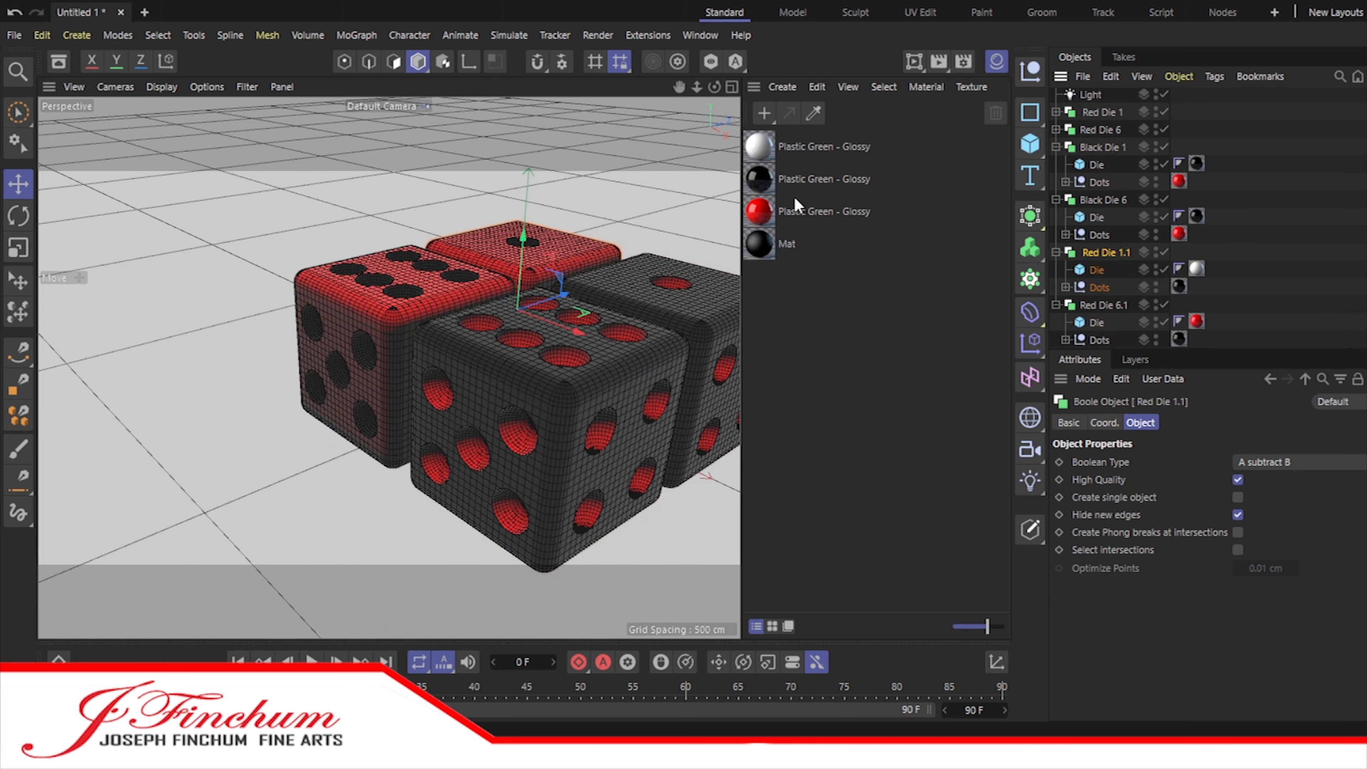
shift+click(1105, 306)
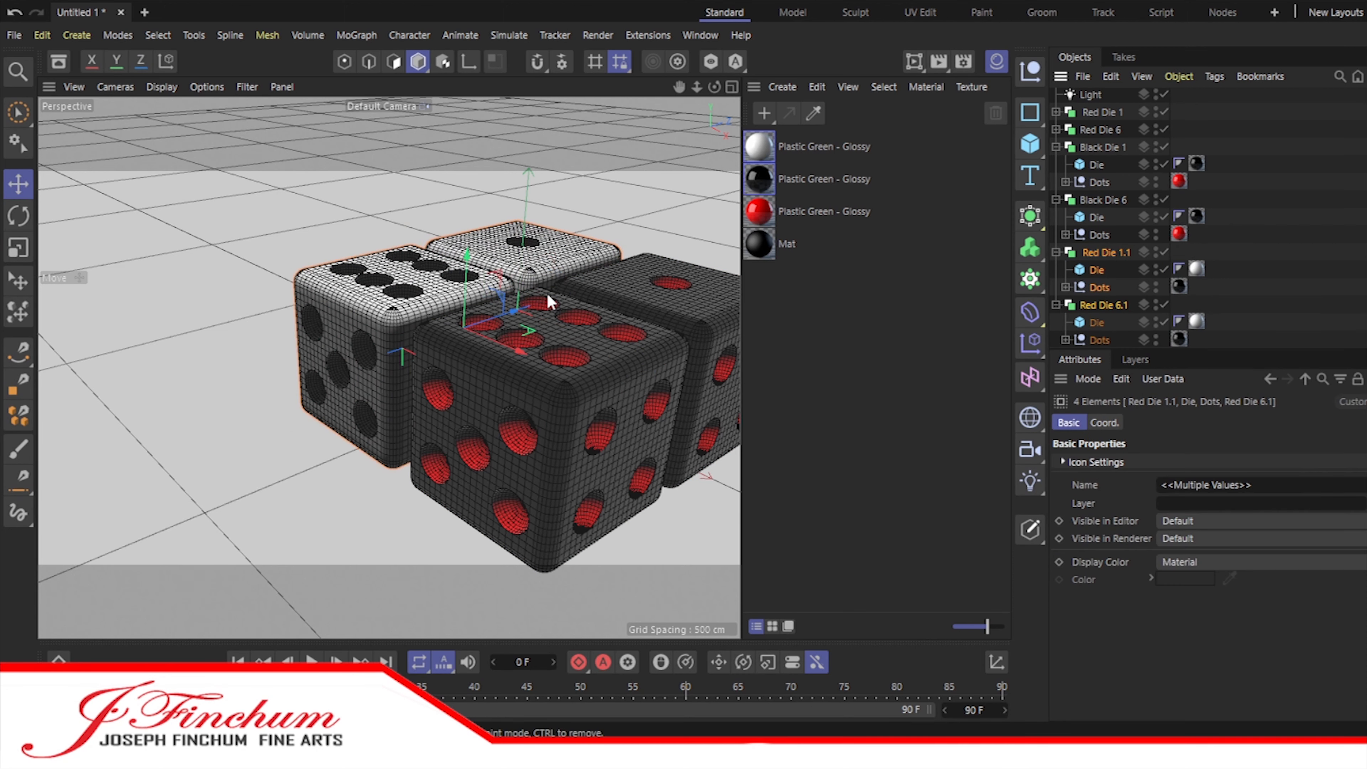
Step: Move the white dice pair to the side of the red pair opposite the black dice
drag(473, 329, 407, 302)
drag(679, 88, 630, 88)
drag(714, 88, 711, 127)
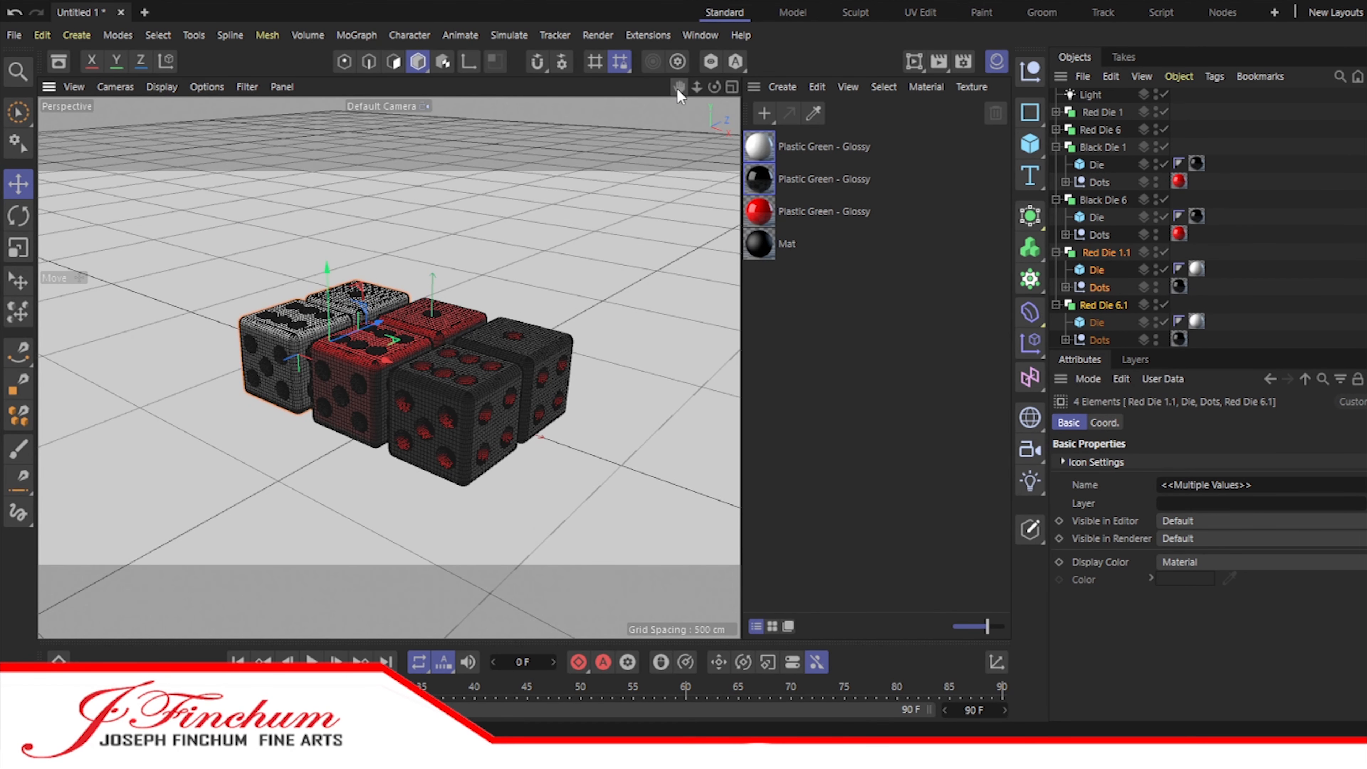
click(1276, 292)
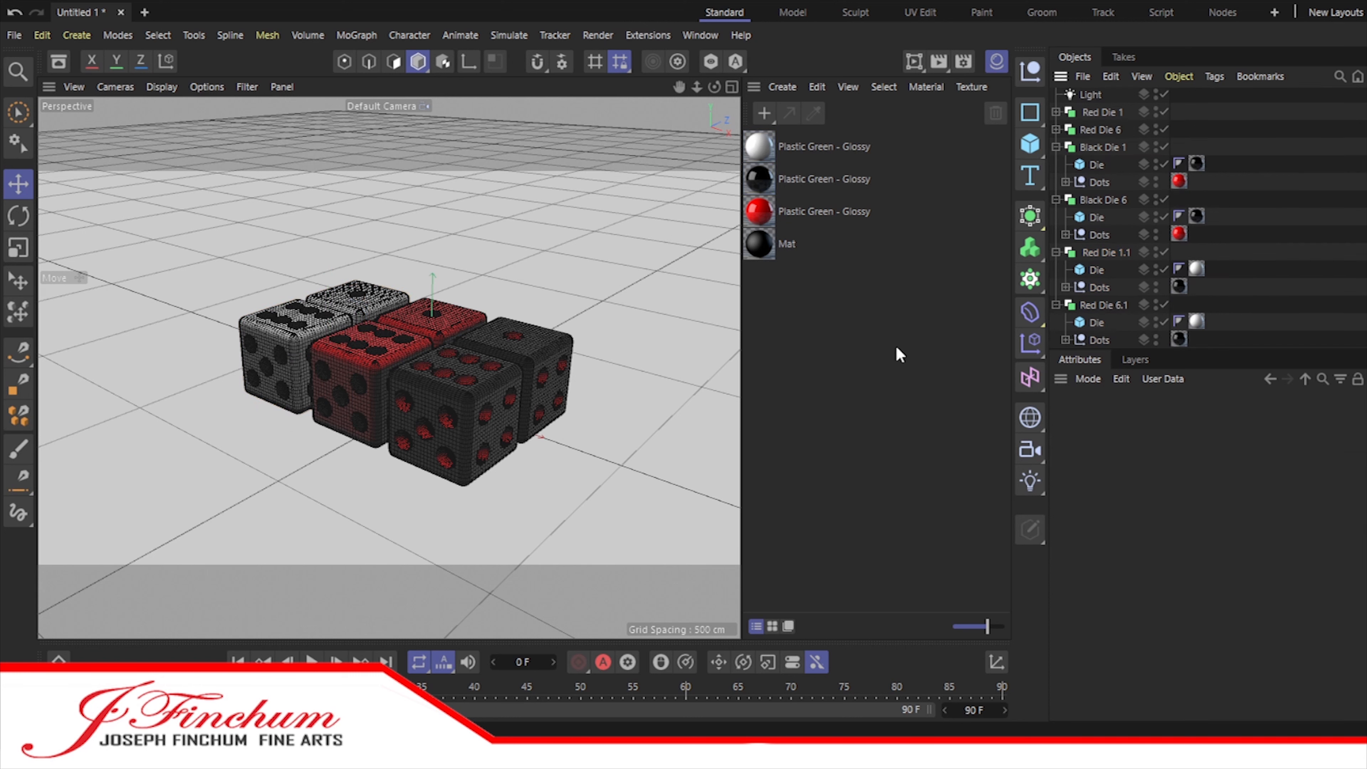
Step: Make the Floor visible again and scale it up equally on all three axes
click(598, 36)
scroll(1130, 210, up, 2)
click(1156, 114)
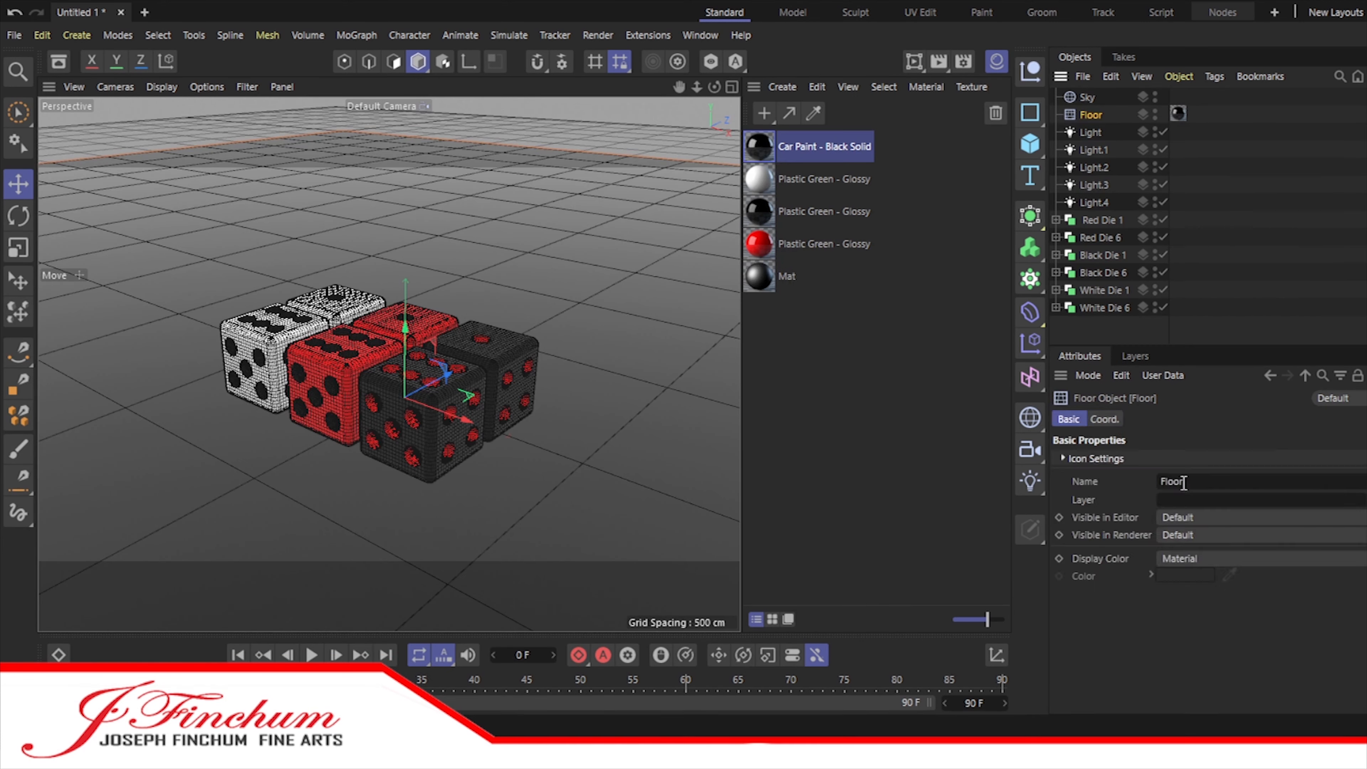
click(1106, 419)
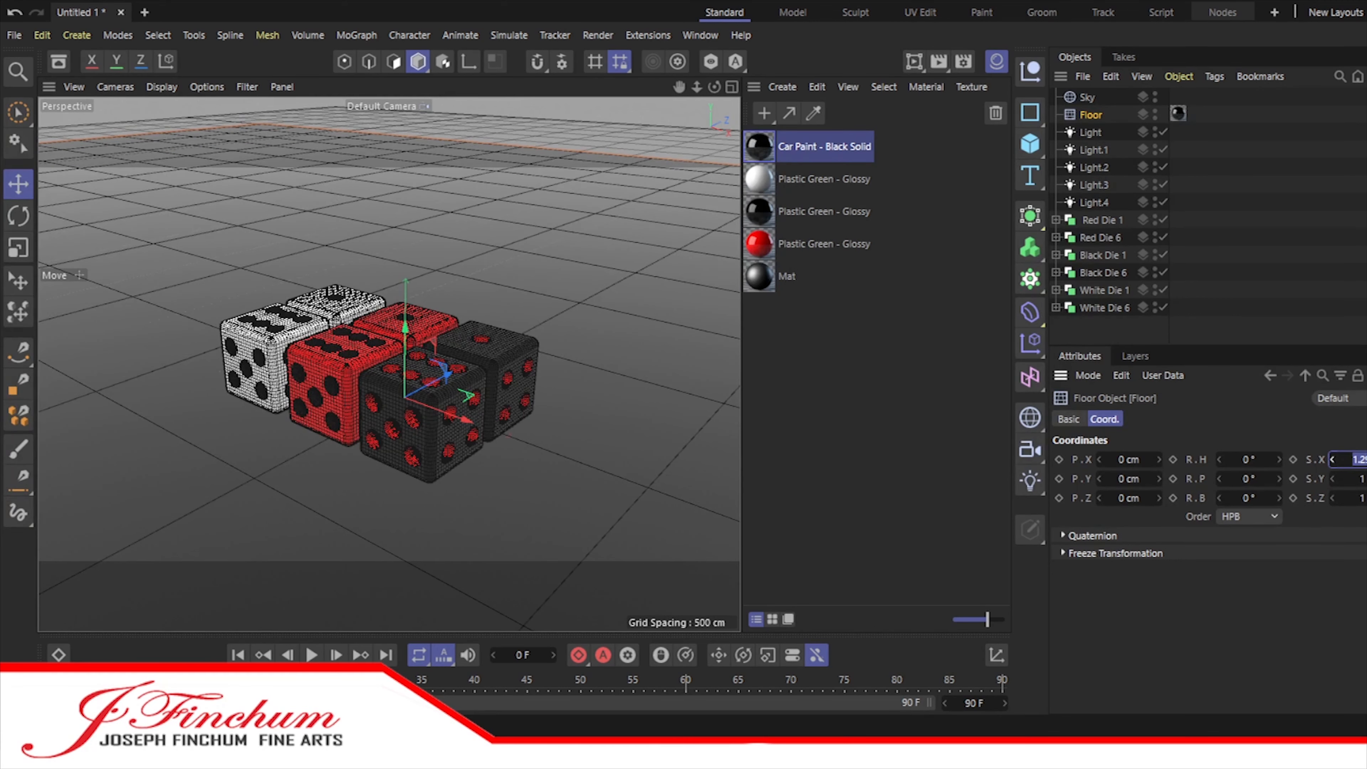
click(1355, 537)
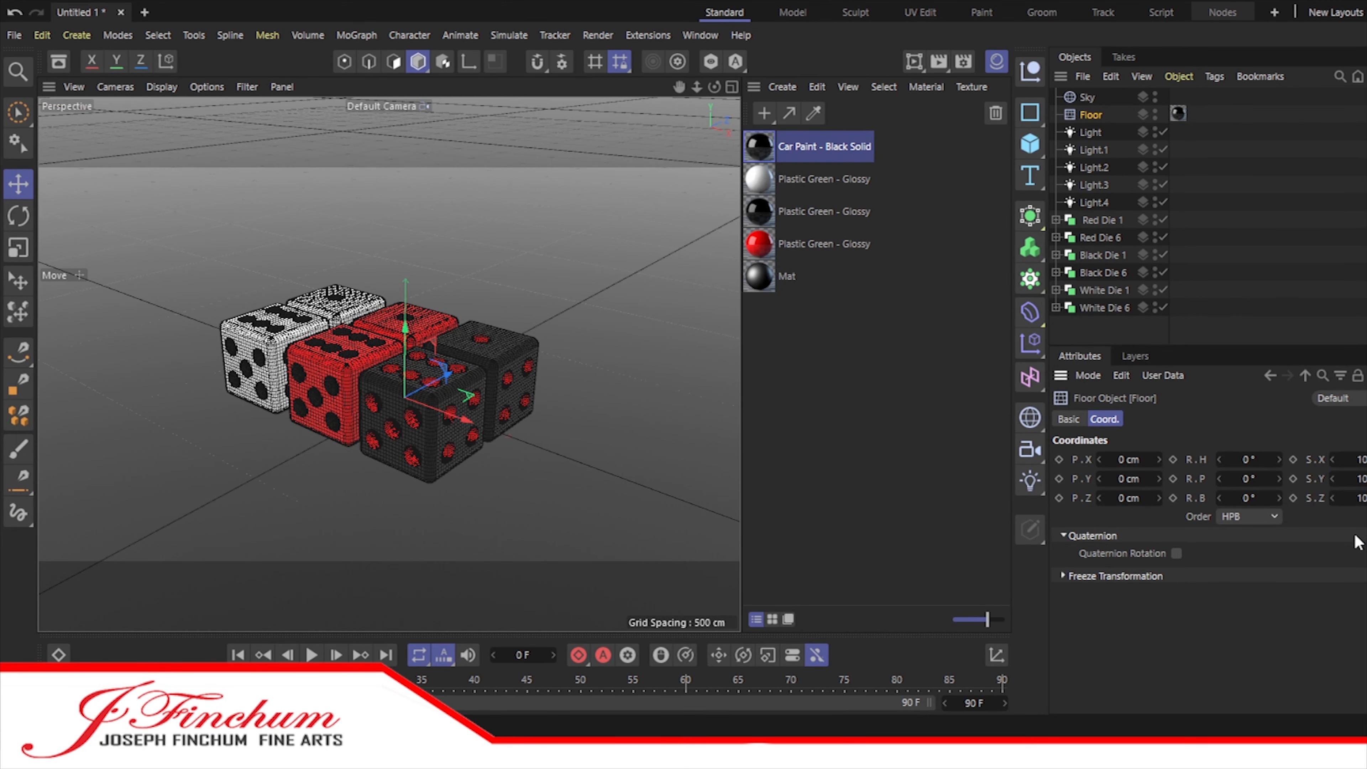
Step: In the top view, move the white dice pair to X about -209 cm and the black pair to X about 210 cm
click(731, 88)
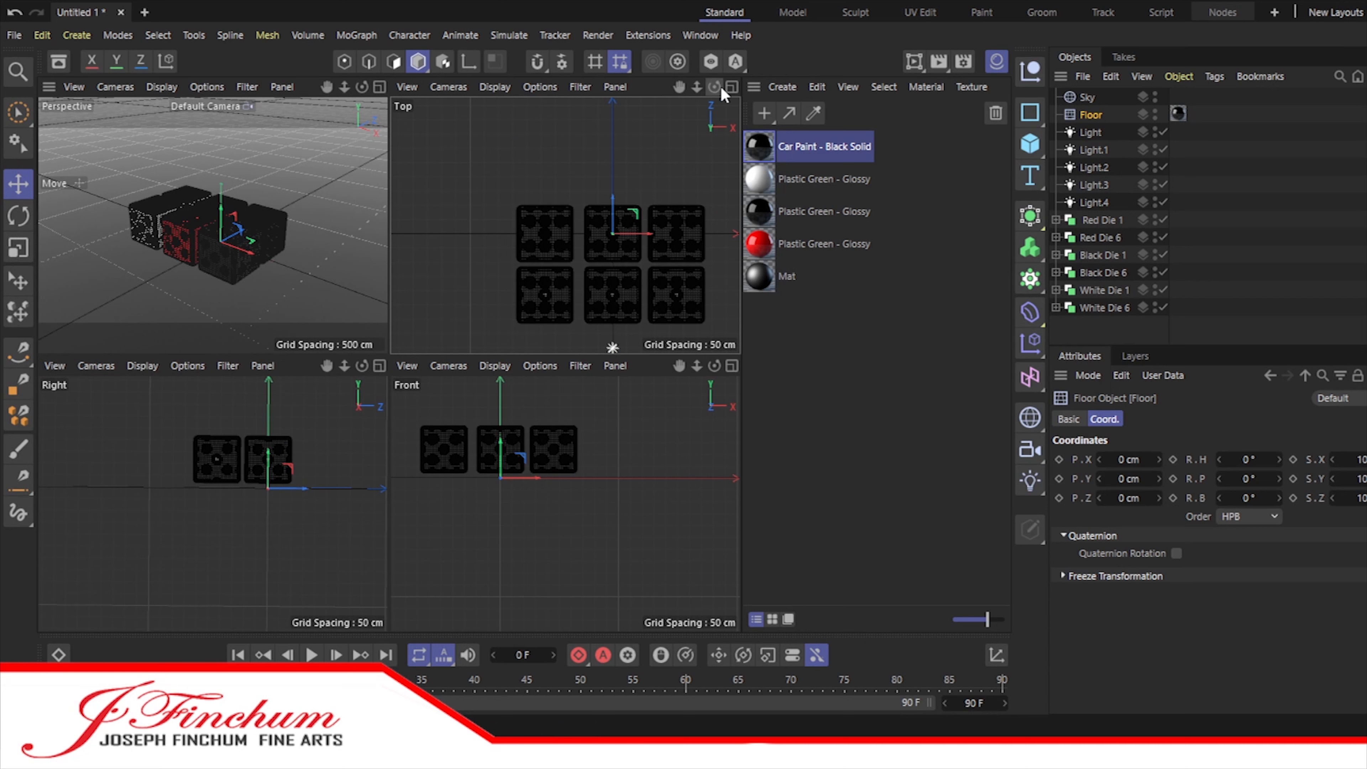
click(730, 87)
shift+click(1093, 308)
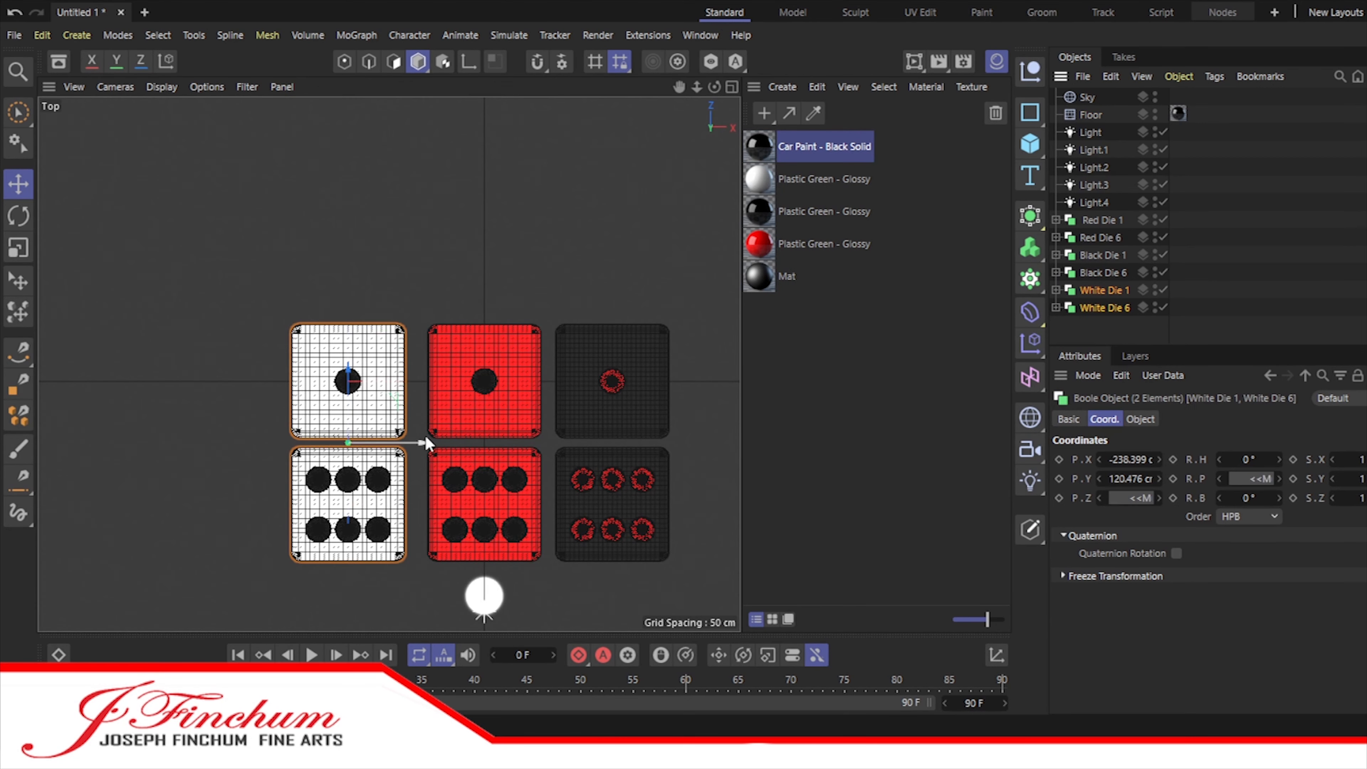
drag(424, 443, 442, 444)
click(1101, 274)
shift+click(1100, 255)
drag(694, 444, 686, 444)
Step: Move Red Die 1, Black Die 1 and White Die 1 together to Z about -7.7 cm, closer to the sixes
click(1111, 220)
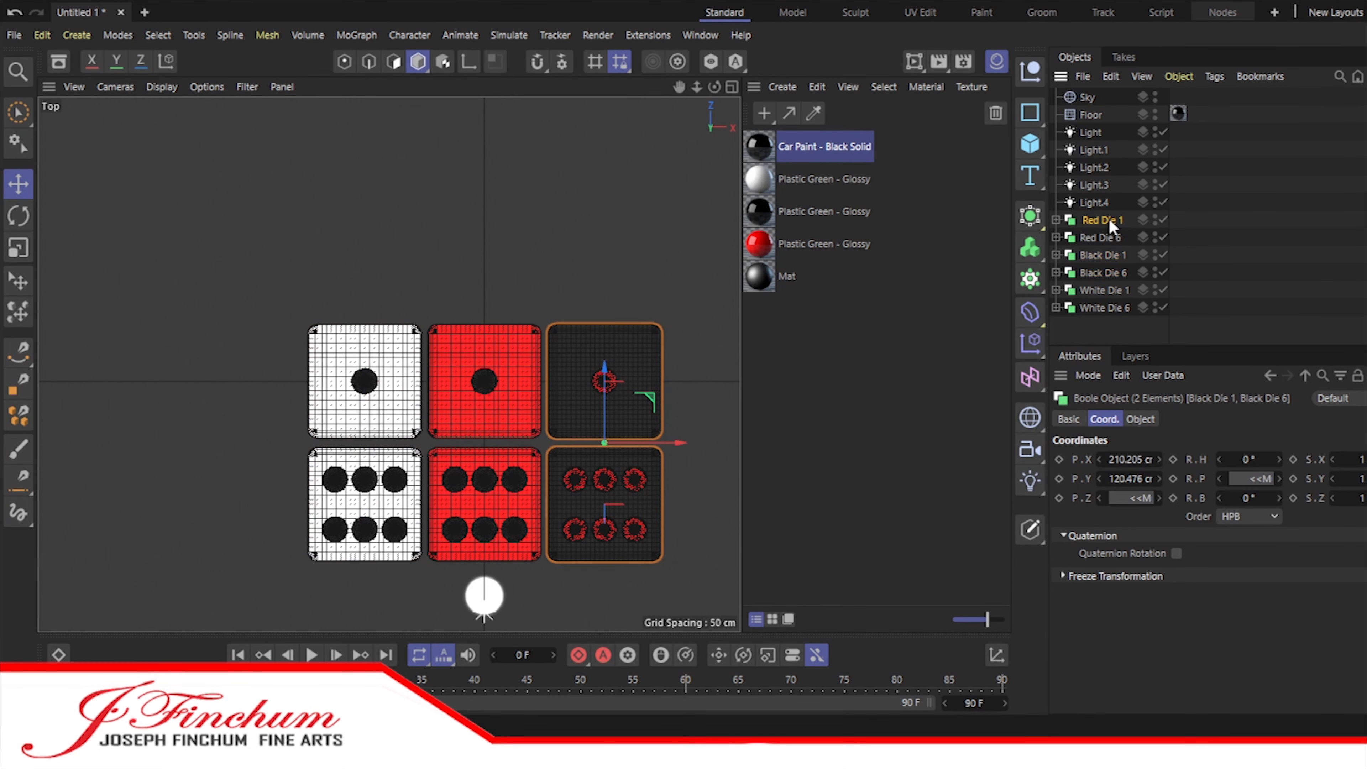
shift+click(1104, 255)
shift+click(1102, 290)
click(1101, 221)
ctrl+click(1100, 255)
ctrl+click(1098, 290)
drag(487, 304, 487, 309)
click(1306, 281)
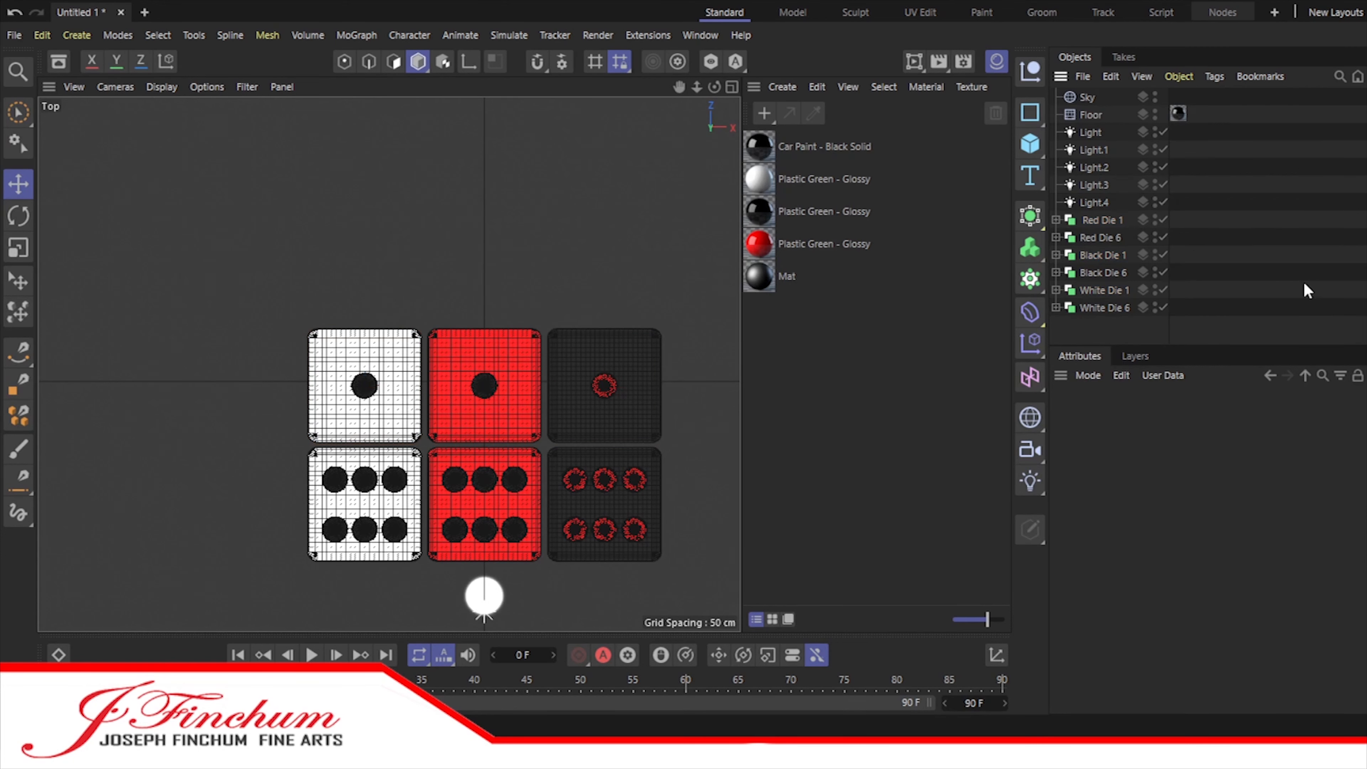
Step: Copy White Die 1 to X about -1225 cm and group the six original dice under a null named All Die
drag(687, 86, 596, 14)
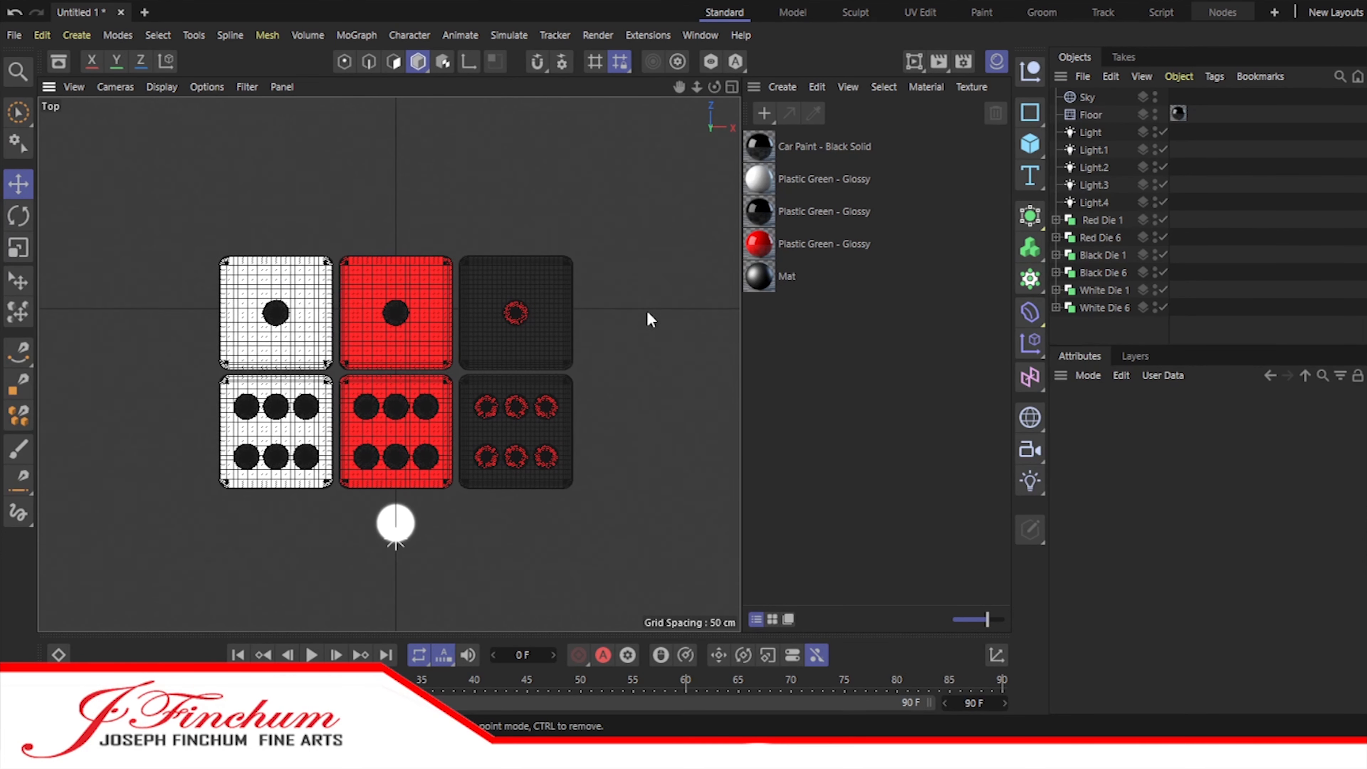
scroll(540, 337, down, 7)
click(1103, 290)
ctrl+drag(542, 331, 385, 331)
click(1030, 70)
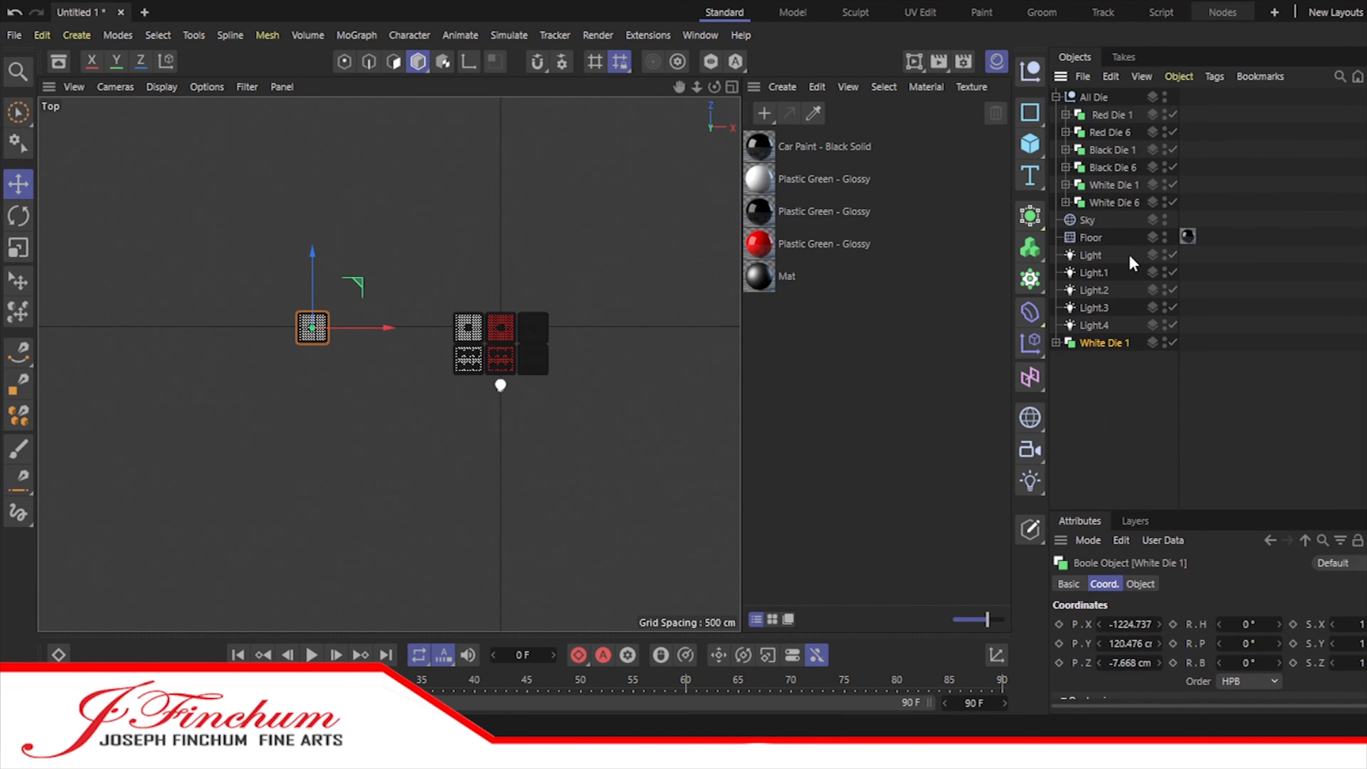
Step: Group the Sky and Floor under a null named Environment and the five lights under a null named Lights
drag(1121, 259, 1082, 236)
drag(1087, 239, 1101, 99)
click(1056, 97)
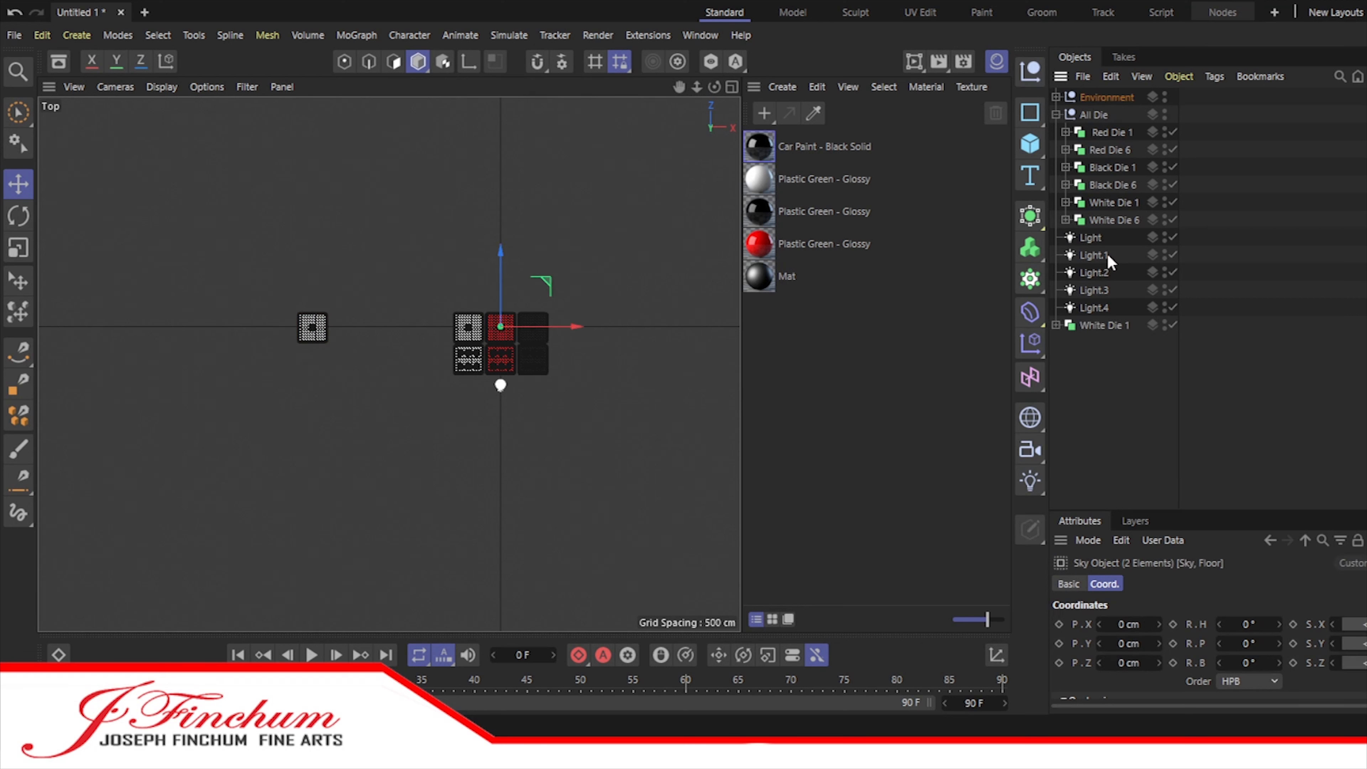
click(1029, 71)
drag(1124, 329, 1083, 255)
drag(1090, 256, 1095, 99)
click(1056, 98)
Step: Duplicate the separate White Die 1 twice, placing copies diagonally at about X -1025, Z 191 cm and about X -1419, Z -208 cm
click(1096, 258)
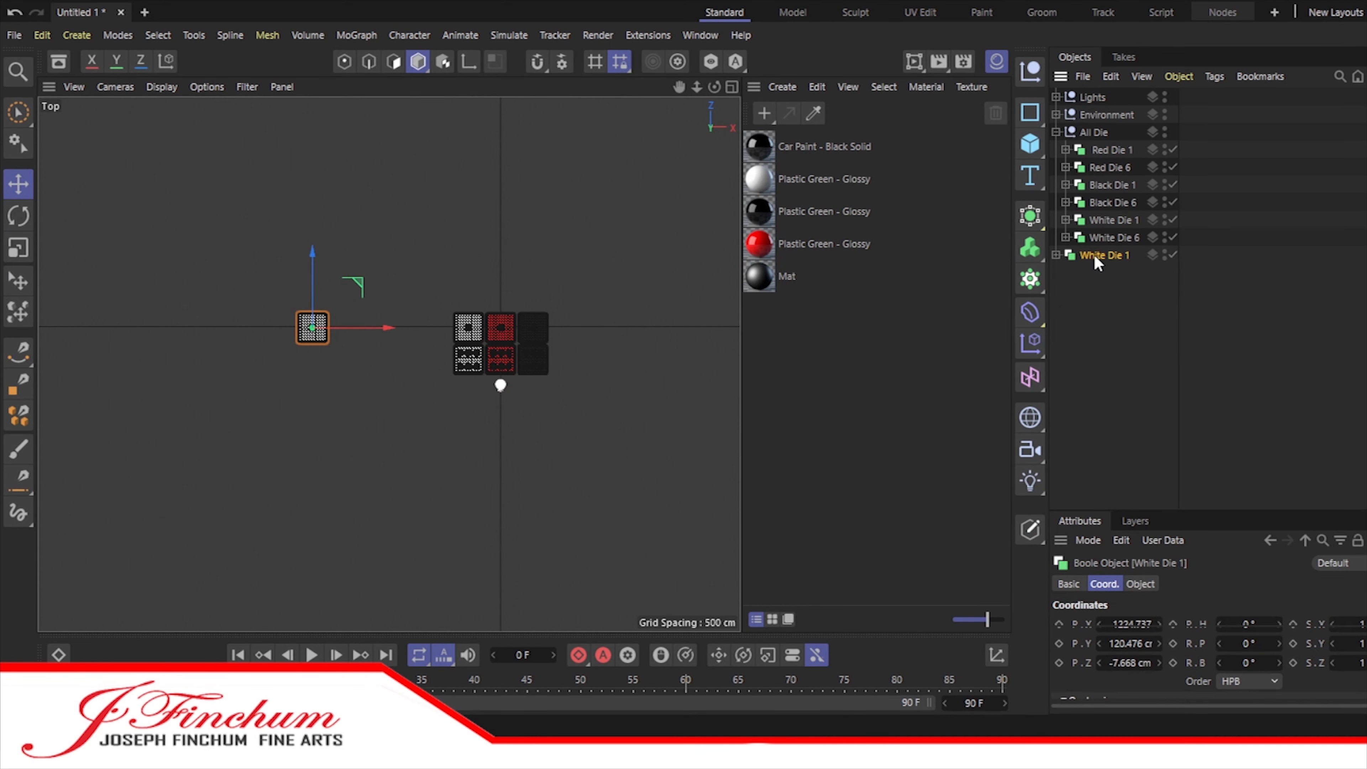
drag(312, 252, 312, 219)
drag(390, 296, 422, 295)
click(1107, 290)
drag(312, 254, 313, 286)
drag(388, 359, 356, 359)
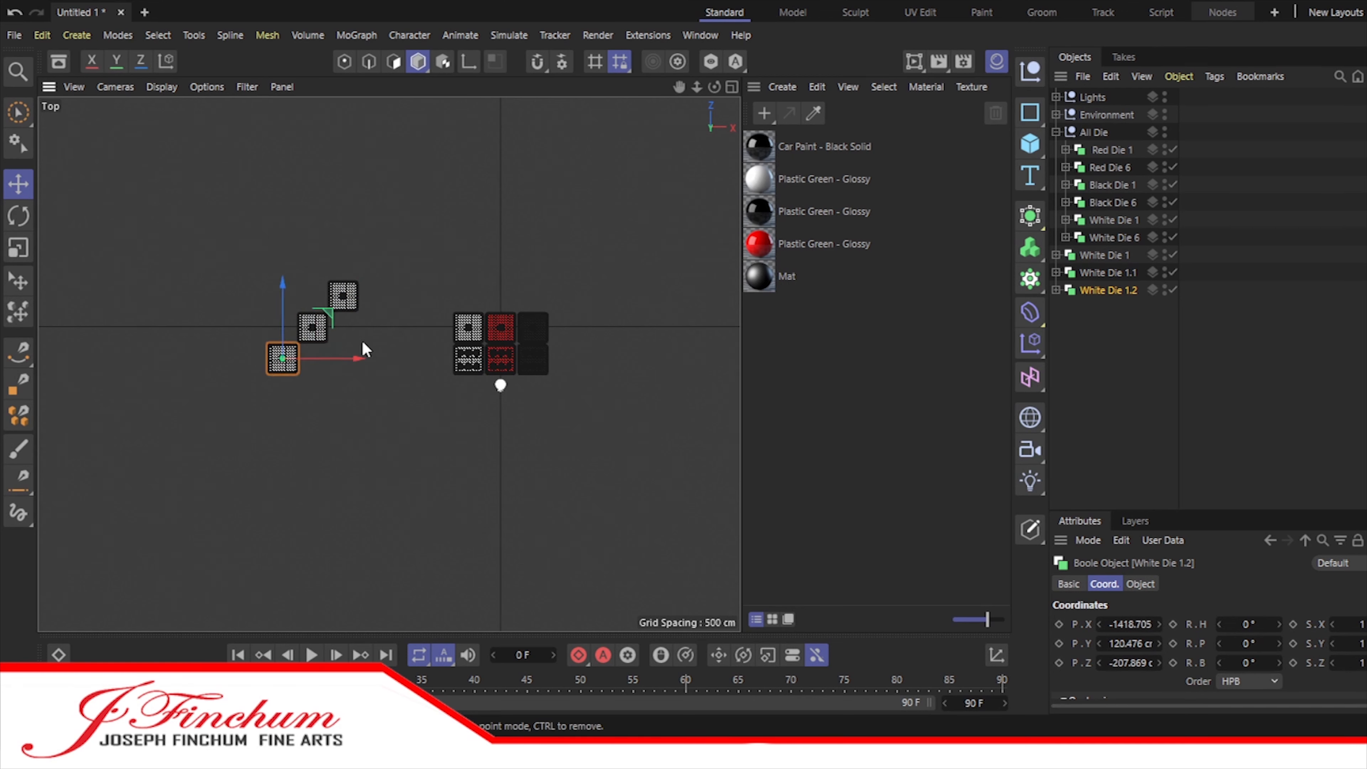
scroll(371, 329, up, 10)
drag(678, 89, 1103, 89)
click(1108, 272)
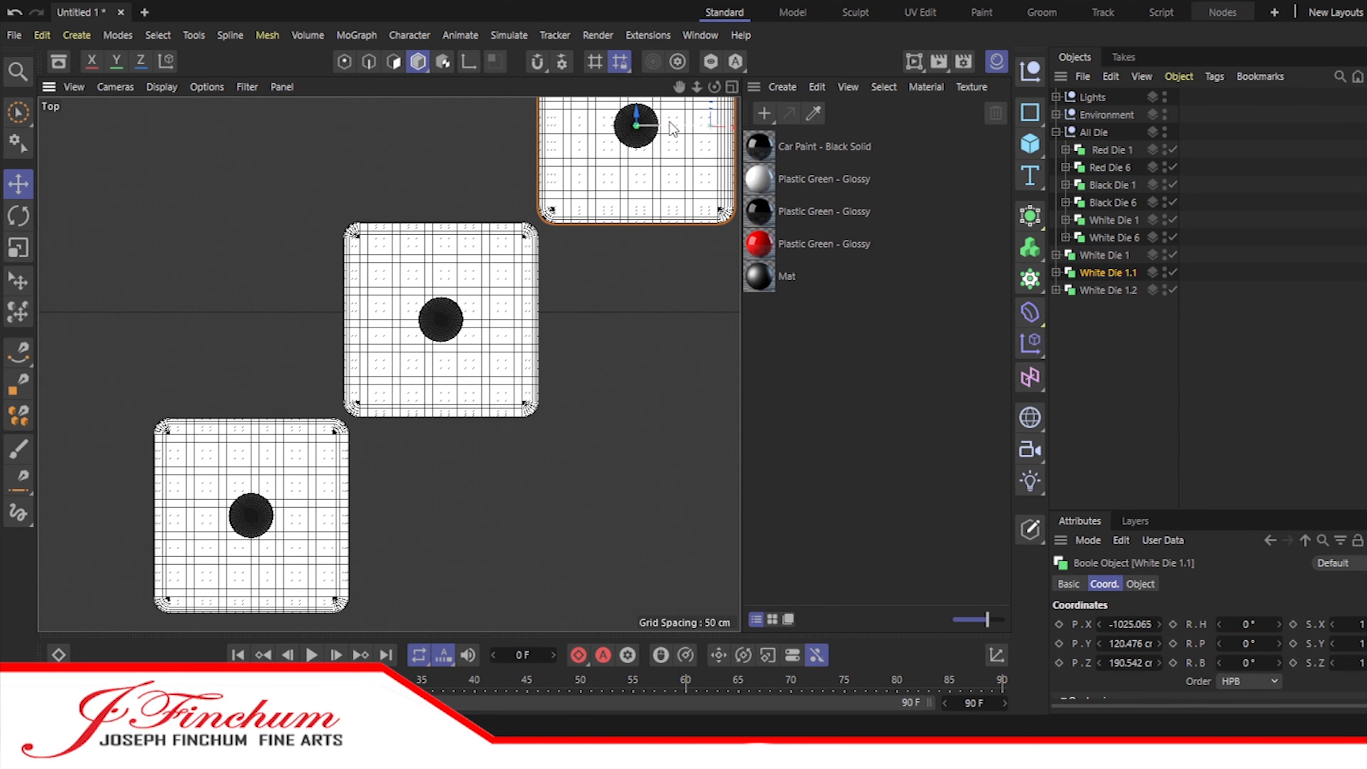
Step: Move White Die 6 out of the All Die group to after White Die 1.2 in the object list
scroll(387, 366, down, 6)
click(1095, 291)
drag(1107, 238, 1102, 296)
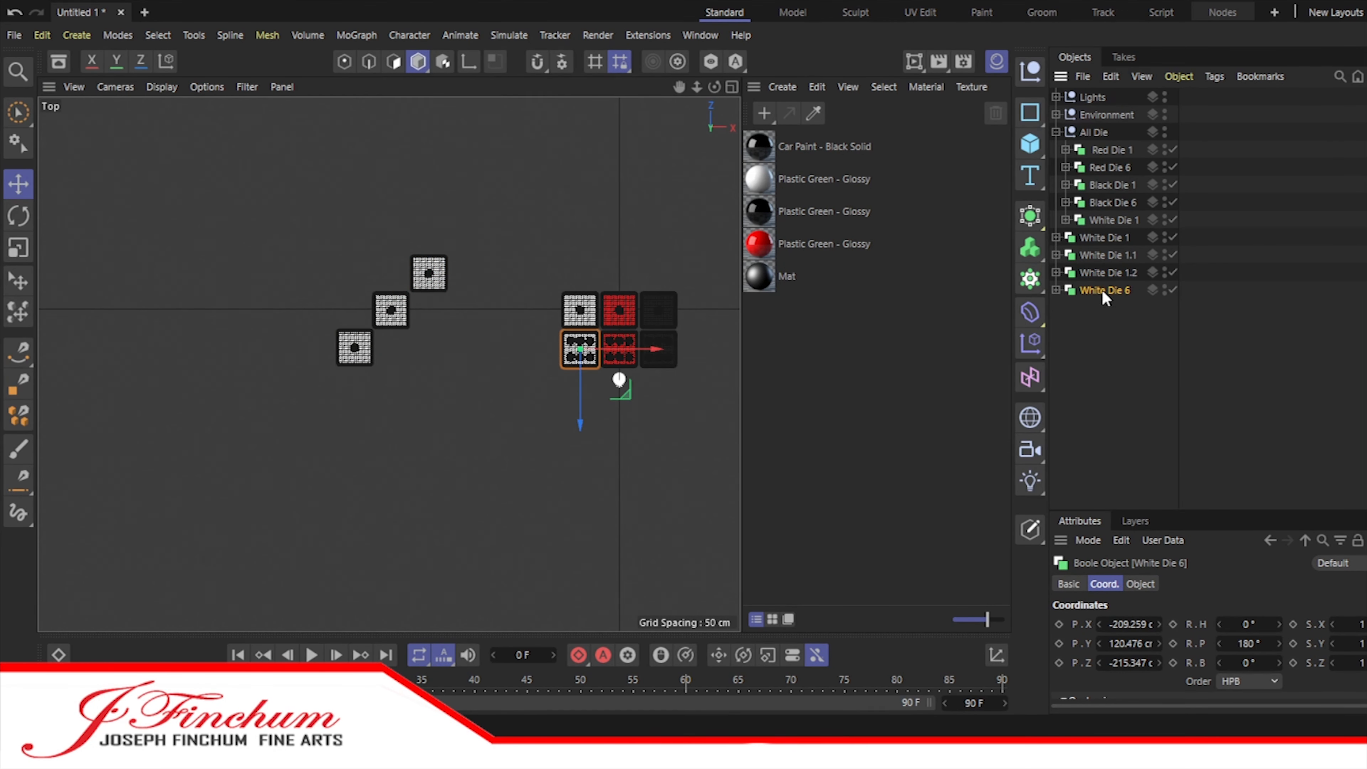
Step: Place White Die 6 below the white diagonal and three copies at about X -1418, Z -8 cm and on both sides of the top die
drag(654, 349, 428, 351)
drag(357, 423, 357, 459)
ctrl+drag(1115, 311, 1115, 313)
drag(355, 454, 355, 377)
ctrl+drag(1112, 309, 1114, 332)
drag(354, 380, 354, 342)
drag(428, 273, 540, 275)
Step: Group the seven separate white dice under a null named Glare White at the start of the object list
click(504, 327)
click(1030, 72)
double_click(1088, 98)
text(Glare White)
key(Return)
click(1095, 255)
shift+click(1110, 360)
drag(1110, 360, 1103, 98)
Step: Create another null object and name it Heart Body Color
click(1031, 72)
key(space)
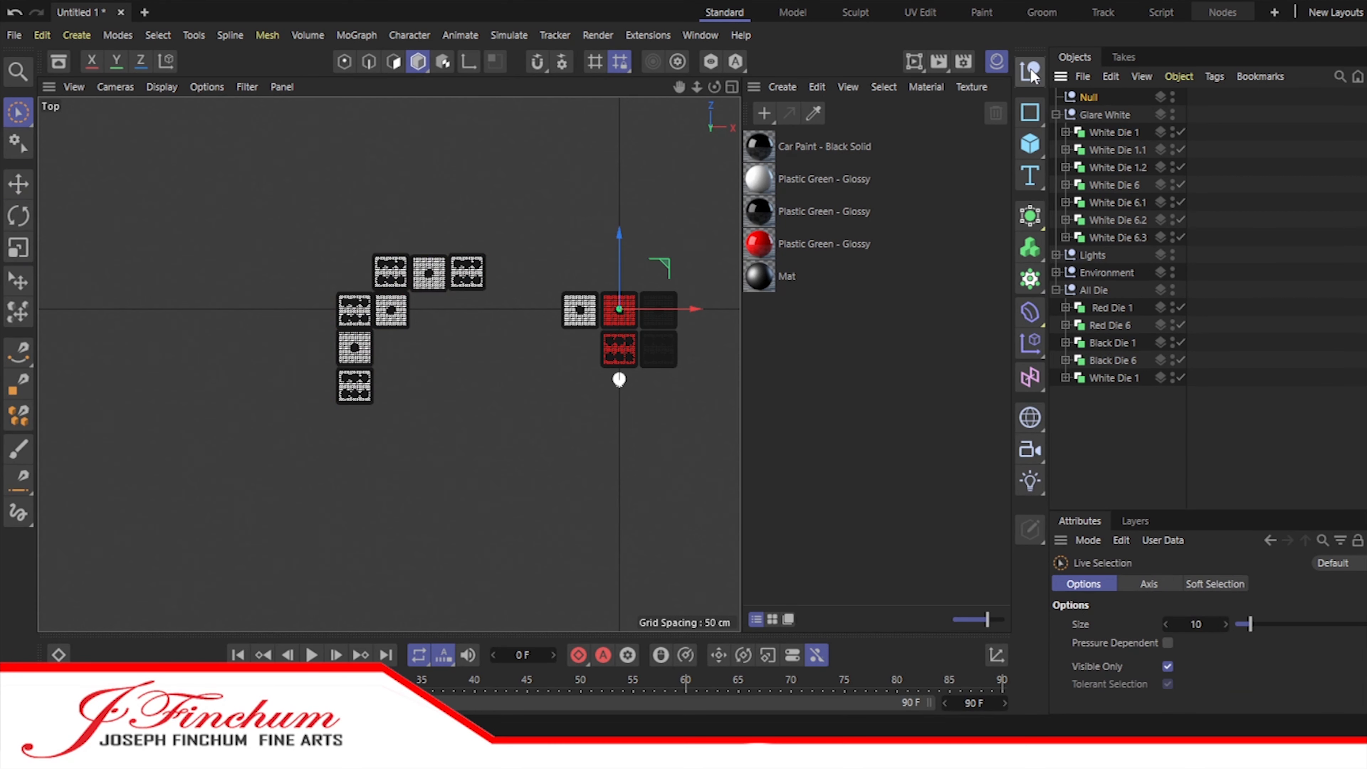
key(o)
key(y)
double_click(1095, 96)
text(Heart Body Color)
key(Return)
Step: Put a copy of Red Die 1 in the Heart Body Color group and place it at about X -1030, Z -8 cm
ctrl+drag(1101, 310, 1102, 196)
click(1056, 132)
click(1056, 185)
click(1104, 185)
drag(460, 366, 267, 377)
alt+middle_drag(193, 373, 417, 369)
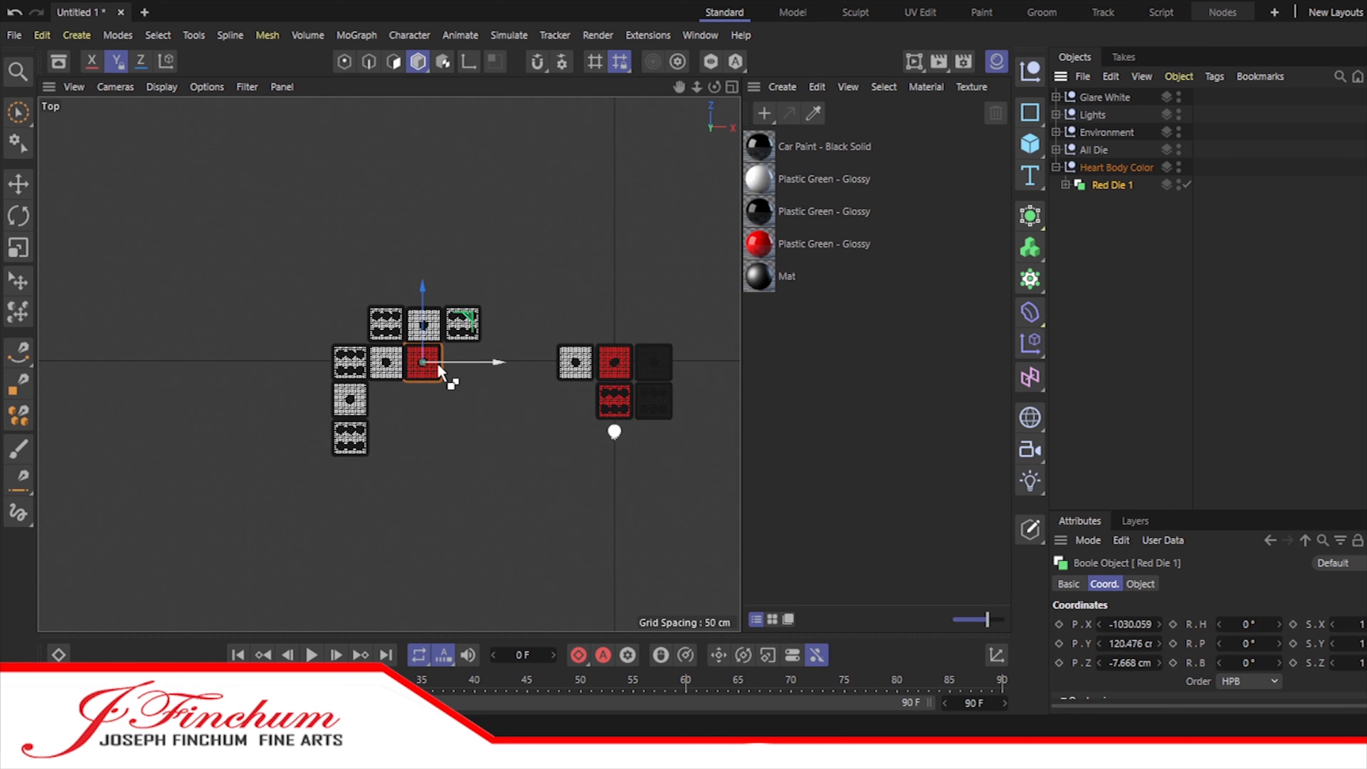
Step: Duplicate the heart's red die to about X -1209, Z -205 cm and put the copy in the Heart Body Color group
ctrl+drag(1111, 185, 1108, 216)
drag(422, 295, 423, 333)
drag(496, 401, 463, 403)
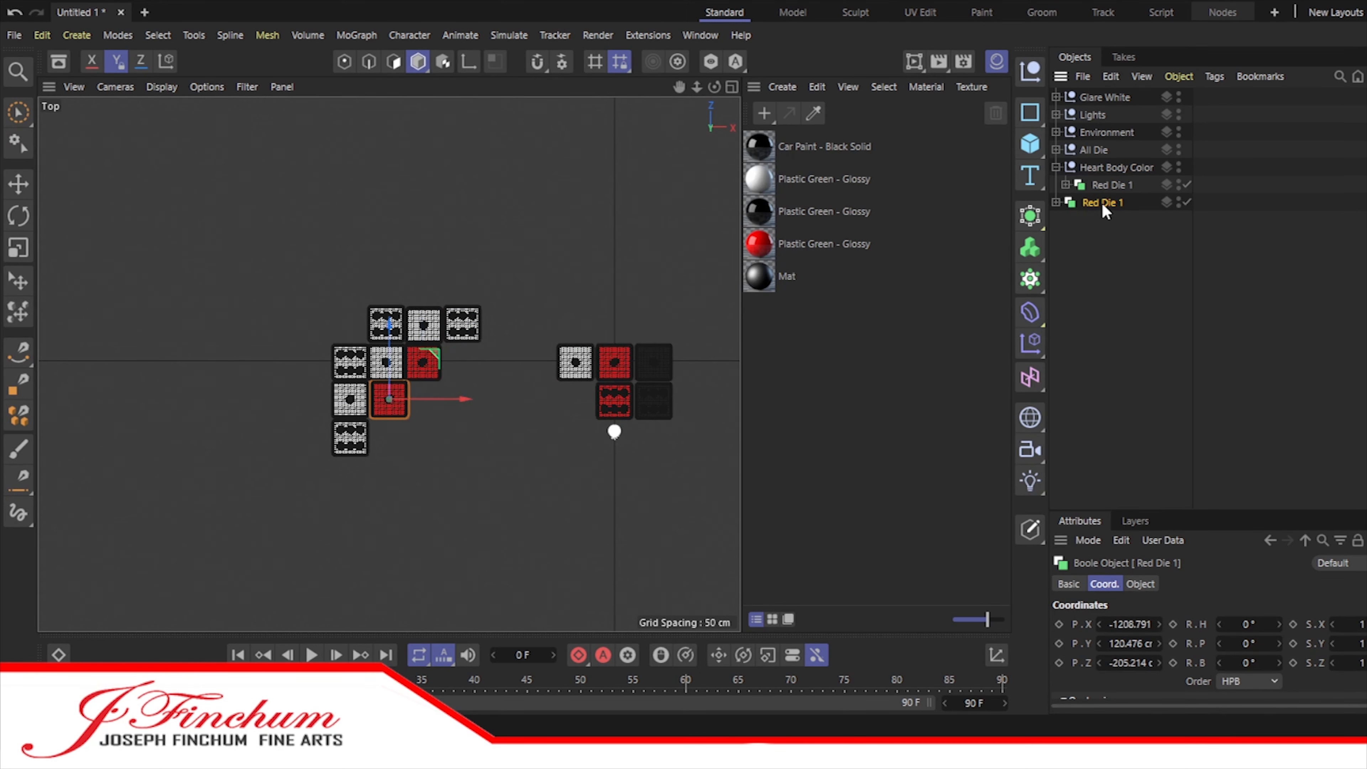
drag(1103, 204, 1112, 168)
Step: Duplicate the red die to extend the middle row to about X -588 cm and add a copy directly above the row's end
click(1106, 205)
key(ctrl+c)
key(ctrl+v)
drag(535, 363, 577, 364)
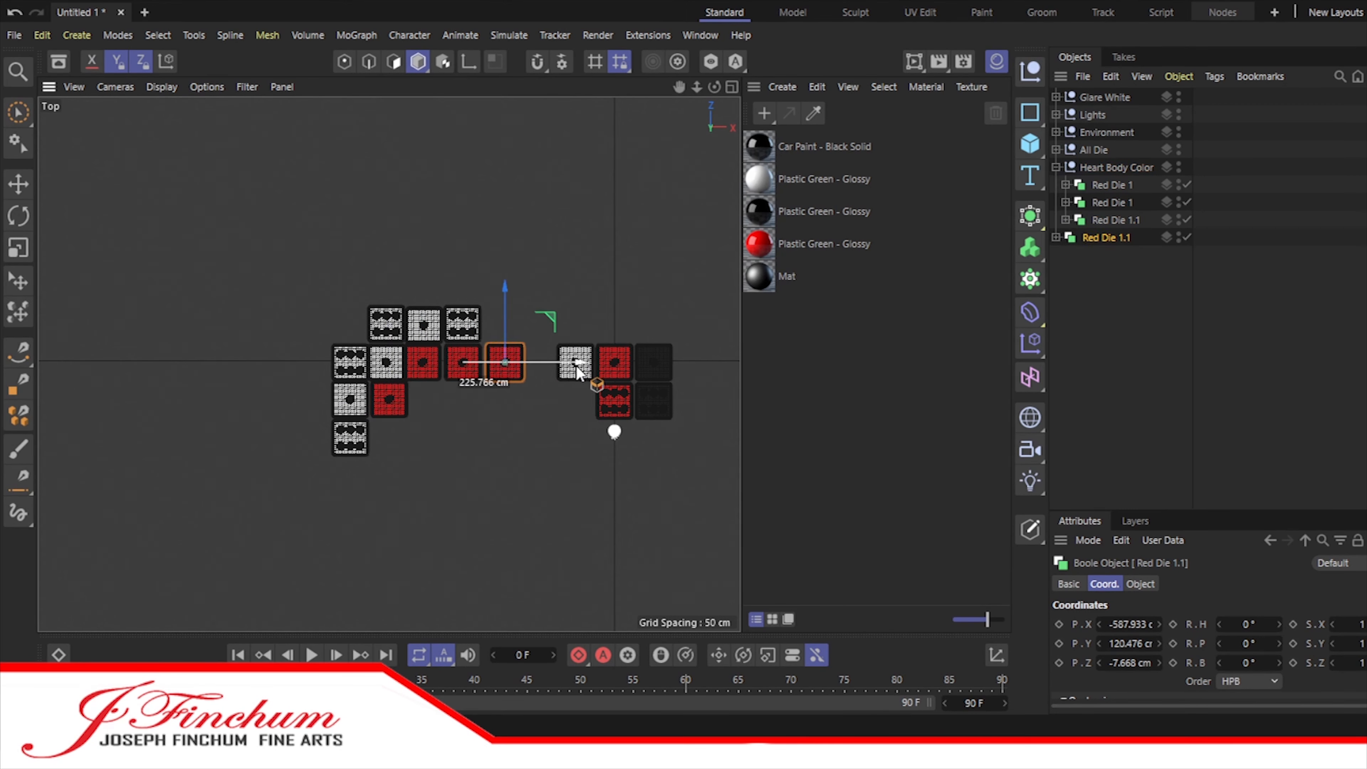
key(ctrl+c)
key(ctrl+v)
drag(505, 284, 505, 248)
Step: Duplicate the red die four times, placing three in a row above the white dice and one beside the upper white row's left end
key(ctrl+c)
key(ctrl+v)
drag(547, 325, 504, 324)
drag(465, 248, 465, 209)
ctrl+drag(1106, 273, 1106, 309)
ctrl+drag(1106, 291, 1105, 313)
drag(516, 285, 409, 286)
drag(349, 261, 348, 301)
Step: Nudge White Die 6 down and White Die 6.1 up to even the gaps in the leftmost white column
scroll(348, 293, up, 10)
drag(679, 87, 667, 0)
click(1056, 96)
click(1109, 180)
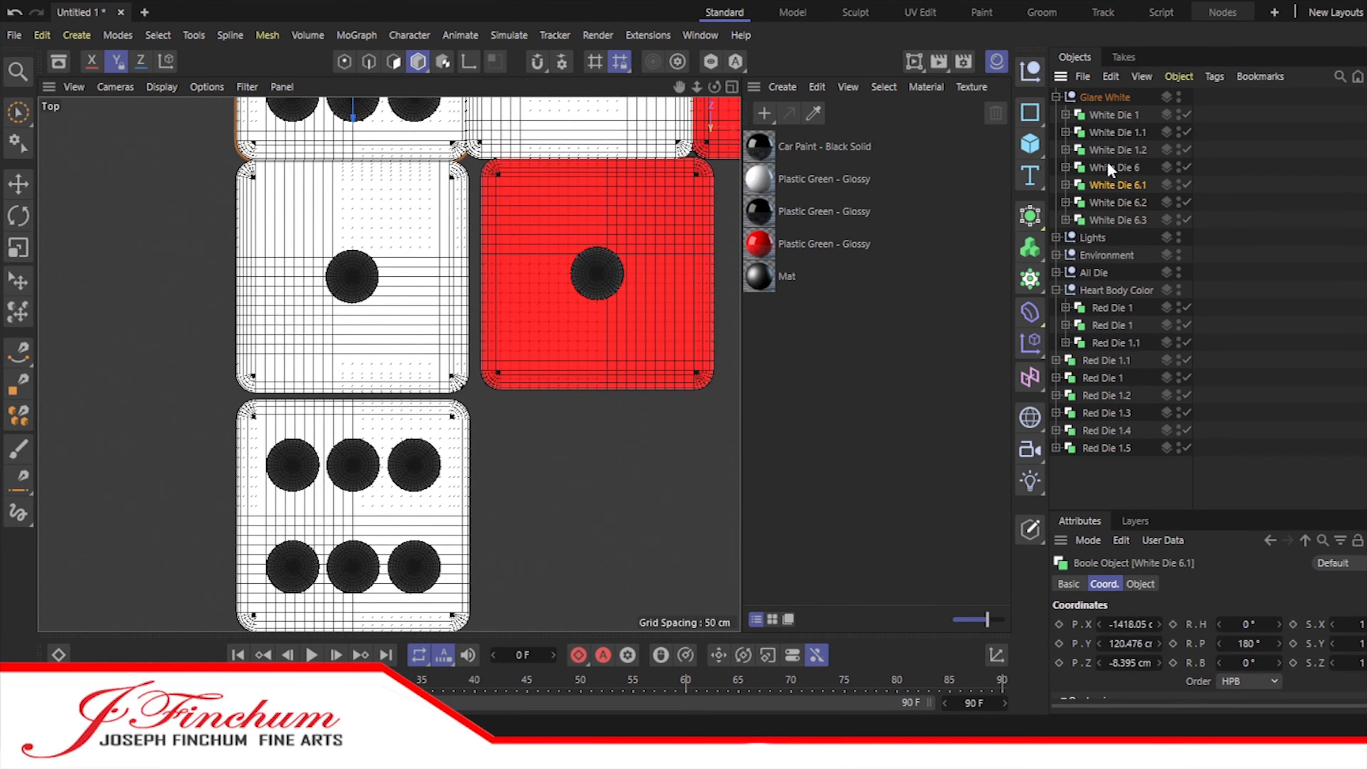
click(1110, 168)
drag(353, 564, 353, 568)
click(1150, 278)
scroll(684, 129, down, 2)
drag(679, 87, 679, 197)
click(1127, 214)
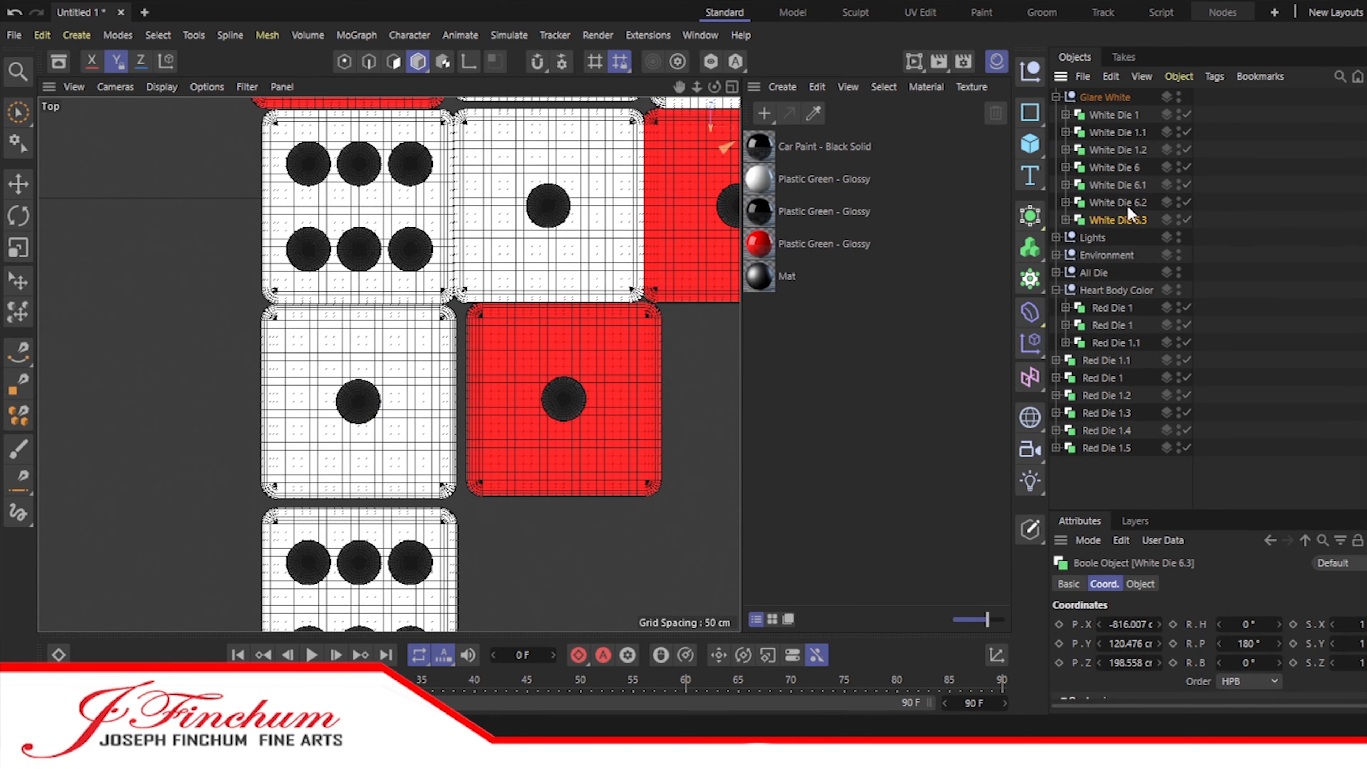
click(1123, 186)
drag(359, 232, 359, 221)
Step: Shift White Die 1 right and up to clear its neighbours and move White Die 6.2 to about X -1207, Z 213 cm
click(1117, 149)
click(1112, 115)
drag(627, 209, 645, 210)
drag(567, 162, 568, 150)
click(1149, 278)
scroll(680, 129, down, 2)
drag(679, 87, 619, 186)
click(1113, 204)
drag(488, 213, 453, 226)
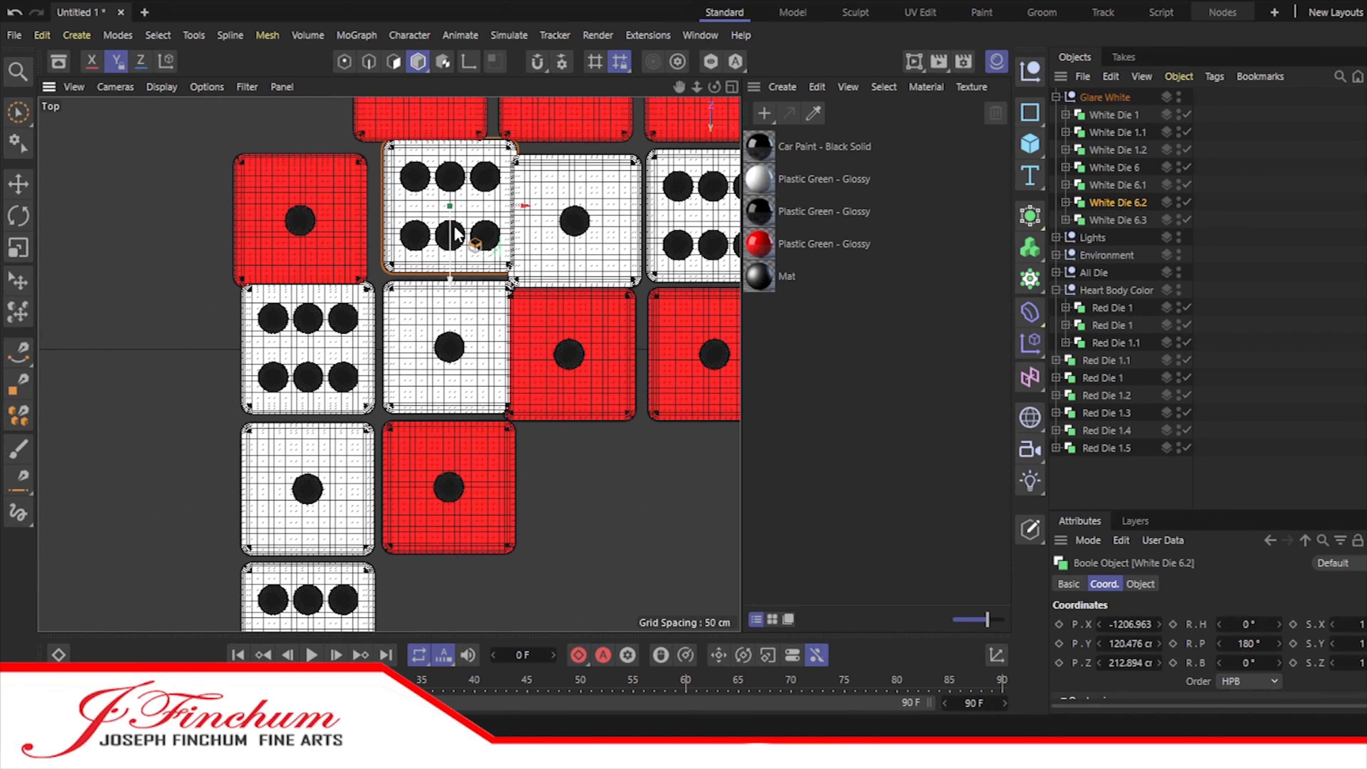
Step: Move White Die 1.1 to about X -994, Z 213 cm, in line with White Die 6.2
click(1122, 185)
click(1124, 200)
click(1123, 185)
click(1125, 133)
drag(632, 220, 651, 221)
drag(593, 171, 593, 156)
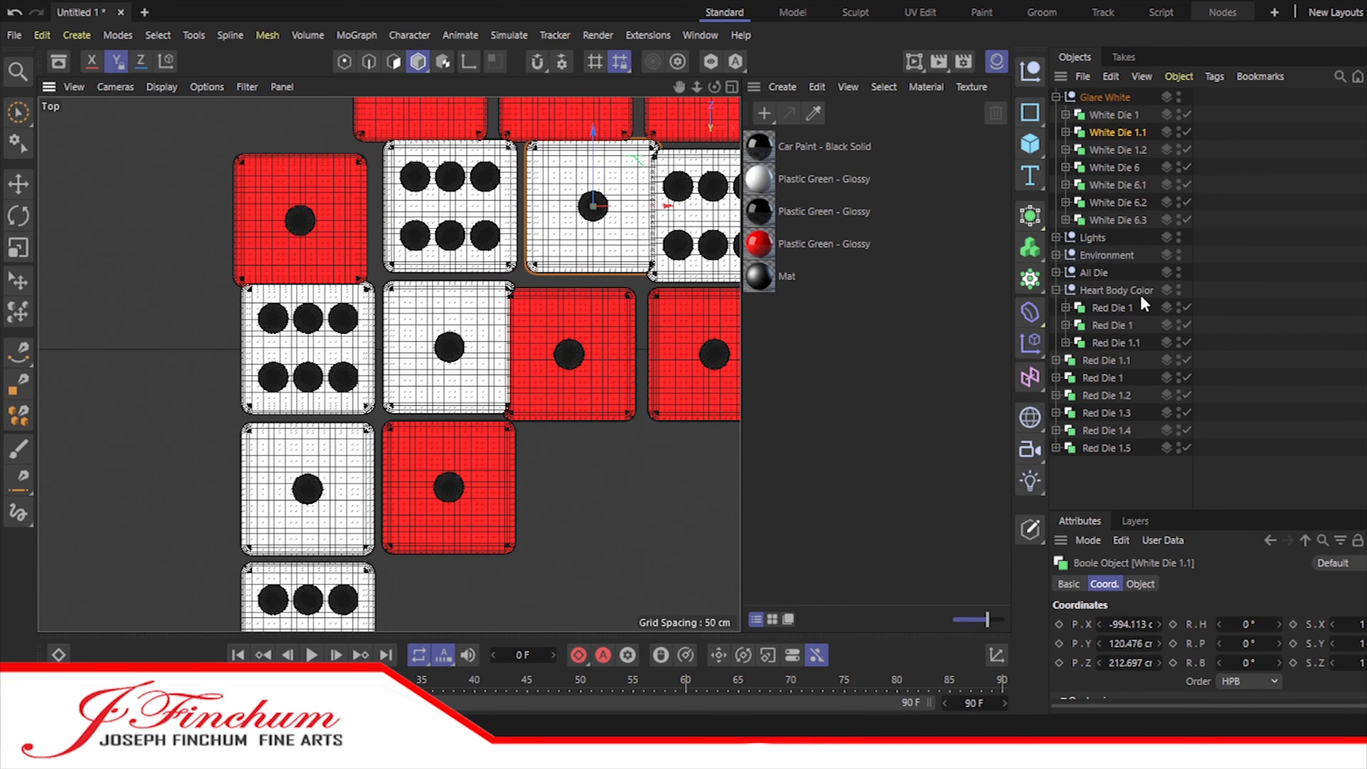
Step: Align Red Die 1.5 above the leftmost white column and shift the red die beside White Die 1 right and slightly up
click(1108, 447)
drag(351, 221, 358, 220)
drag(307, 179, 307, 162)
click(1106, 427)
click(1117, 343)
click(1122, 324)
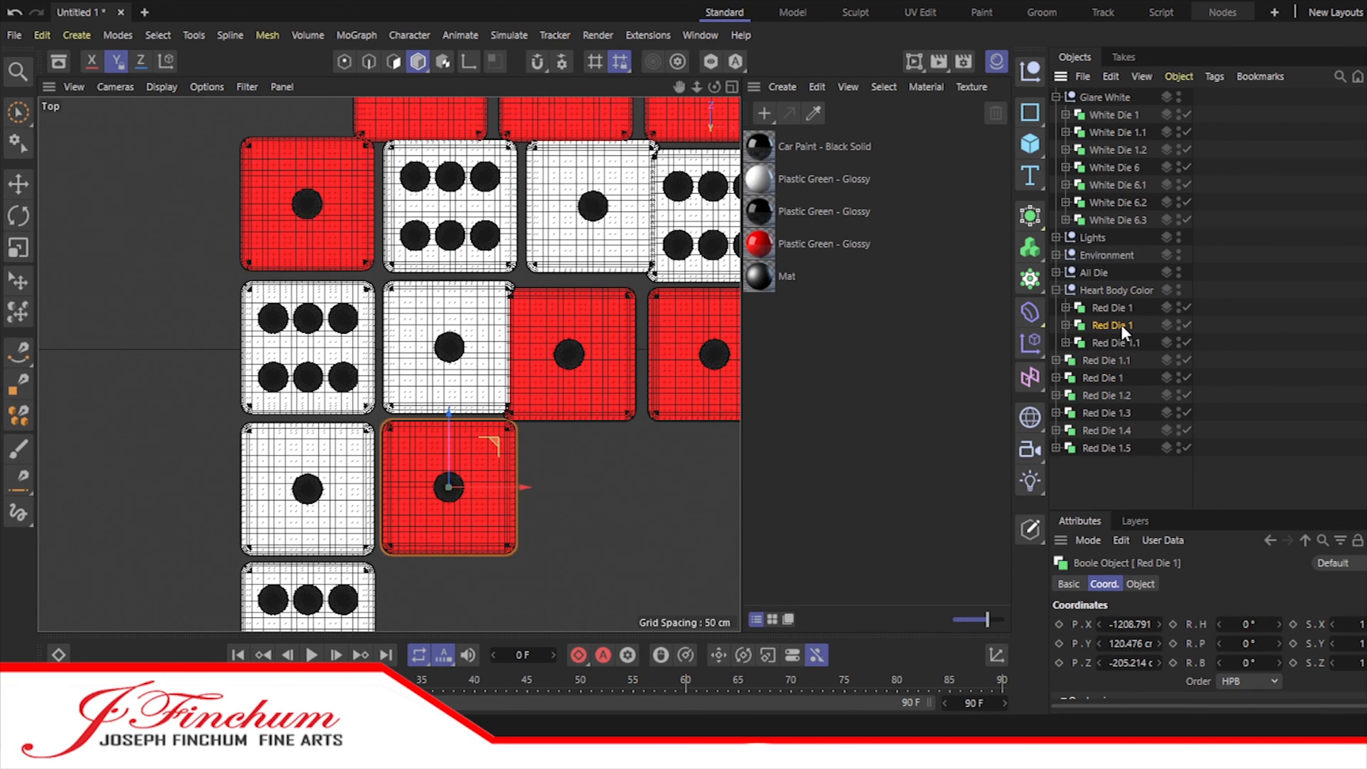
drag(624, 354, 649, 354)
drag(595, 278, 597, 269)
click(633, 440)
Step: Shift White Die 6.3 and the grouped Red Die 1.1 below it right and up to line up with their rows
drag(680, 87, 475, 107)
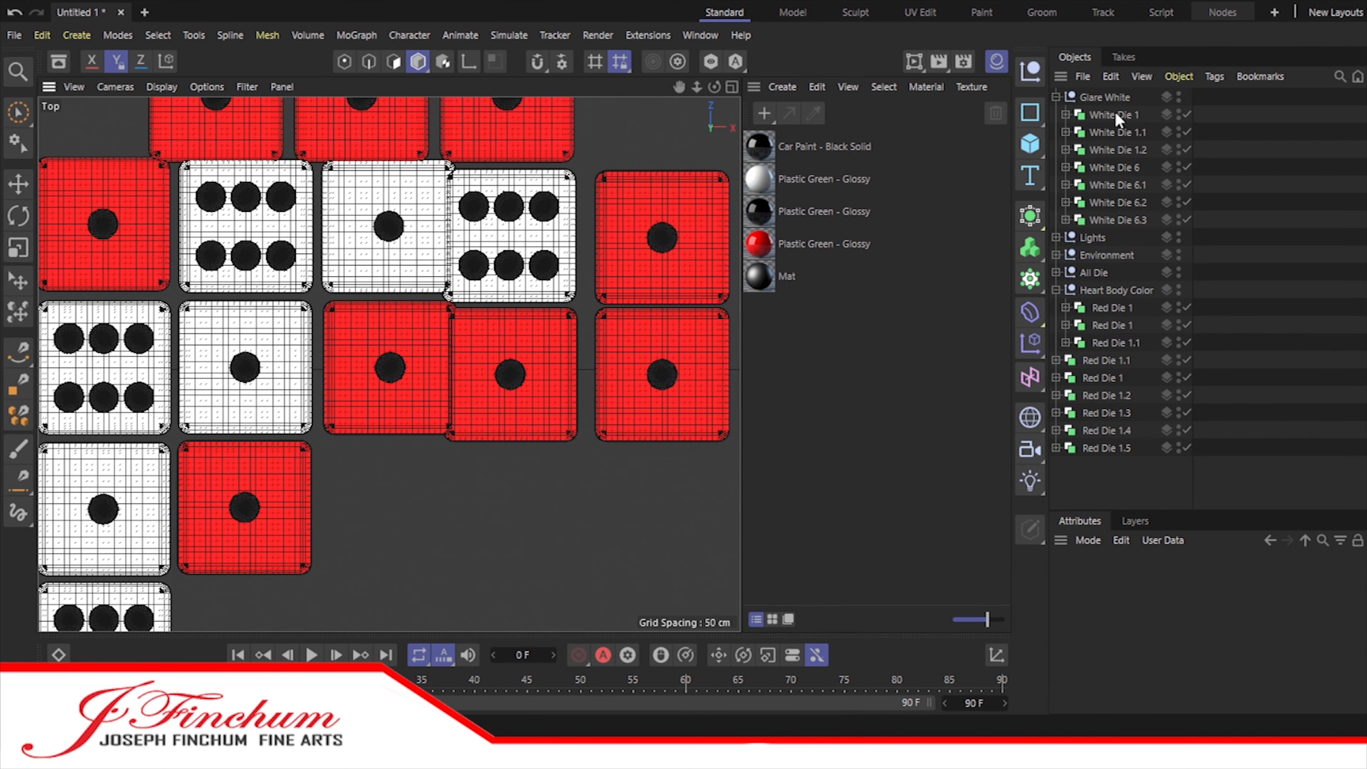
click(1115, 138)
click(1121, 168)
click(1122, 201)
click(1122, 218)
drag(584, 236, 604, 236)
drag(534, 281, 534, 271)
click(1116, 342)
drag(579, 376, 600, 376)
drag(531, 301, 531, 295)
click(1269, 373)
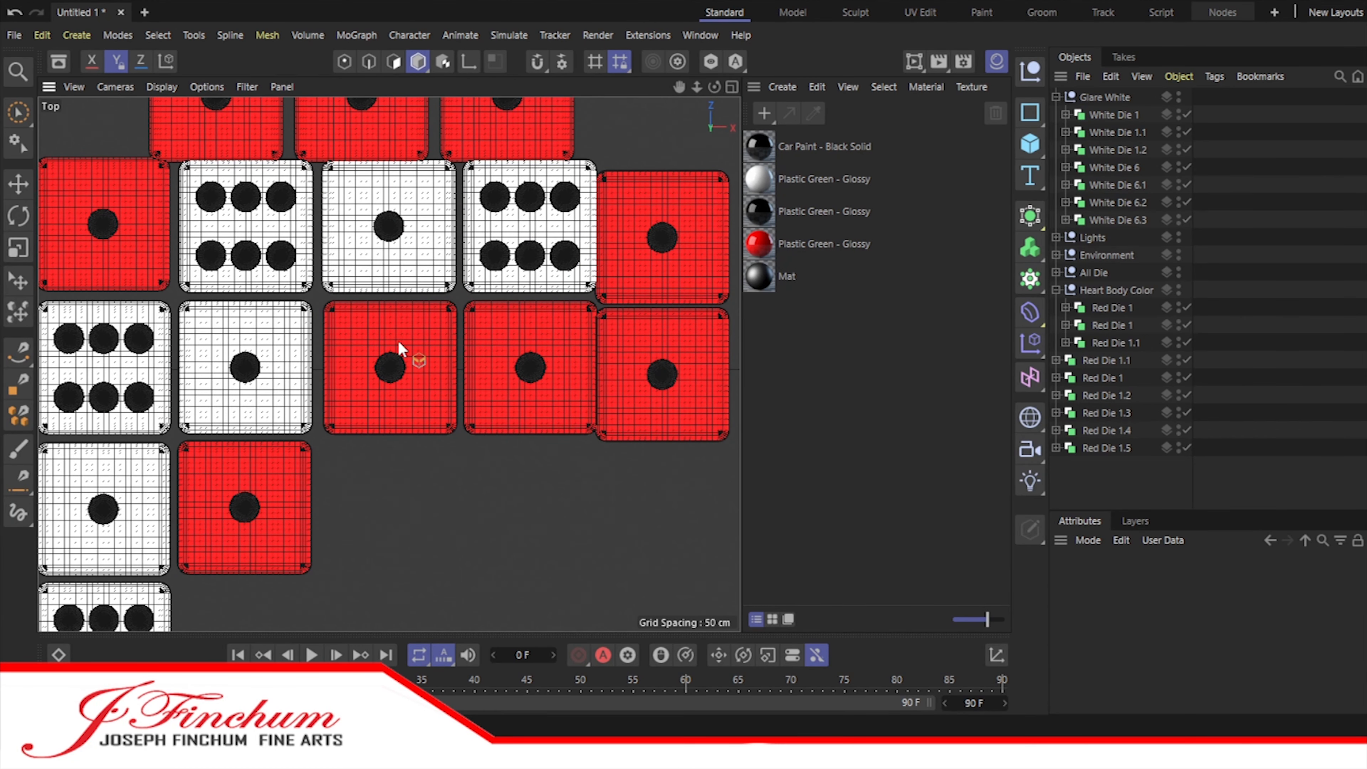
Step: Nudge the middle column's red die and White Die 1.1 slightly left to even the gaps
click(377, 330)
drag(461, 368, 458, 367)
click(1111, 131)
drag(459, 226, 459, 227)
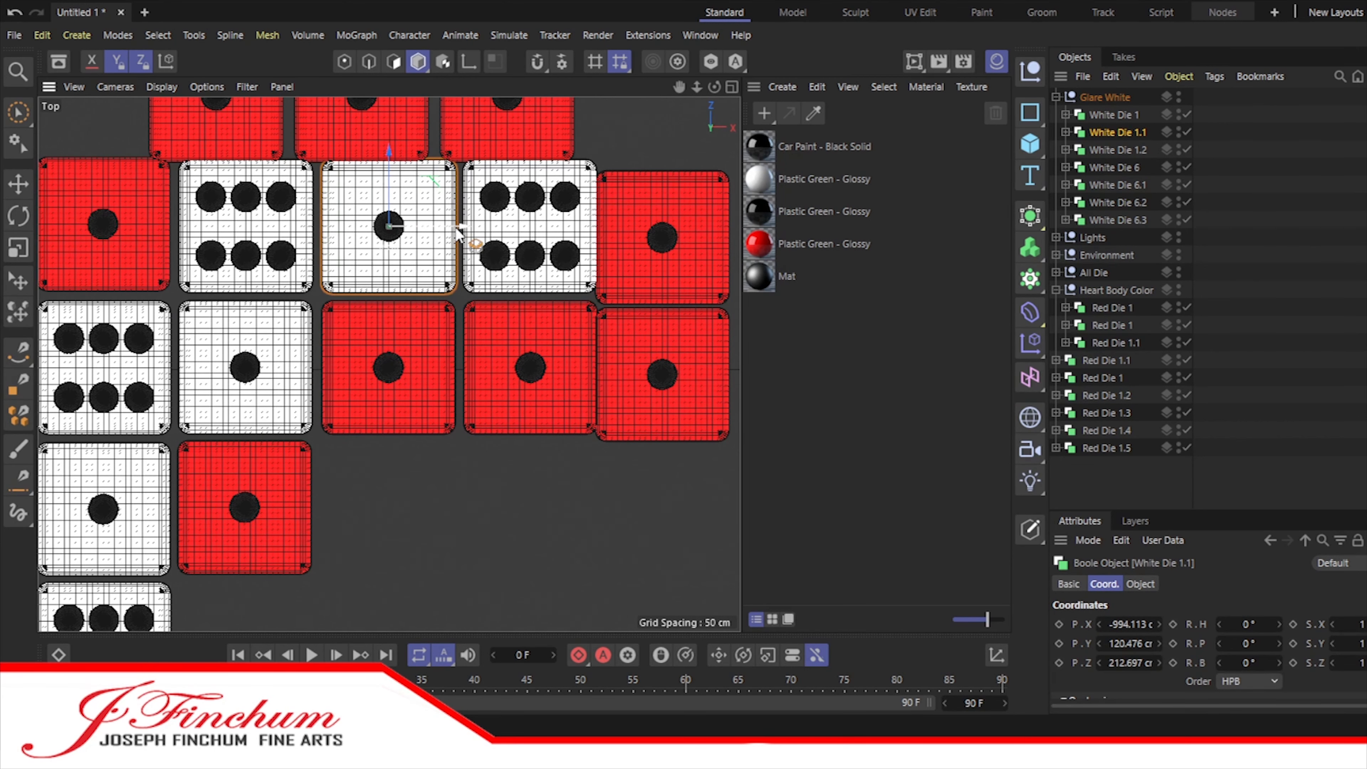
click(1333, 356)
Step: Move the ungrouped Red Die 1.1 to about X -575, Z 2 cm and Red Die 1 above it to about X -576, Z 212 cm
click(1115, 397)
click(1114, 361)
drag(722, 376, 730, 376)
drag(671, 308, 671, 302)
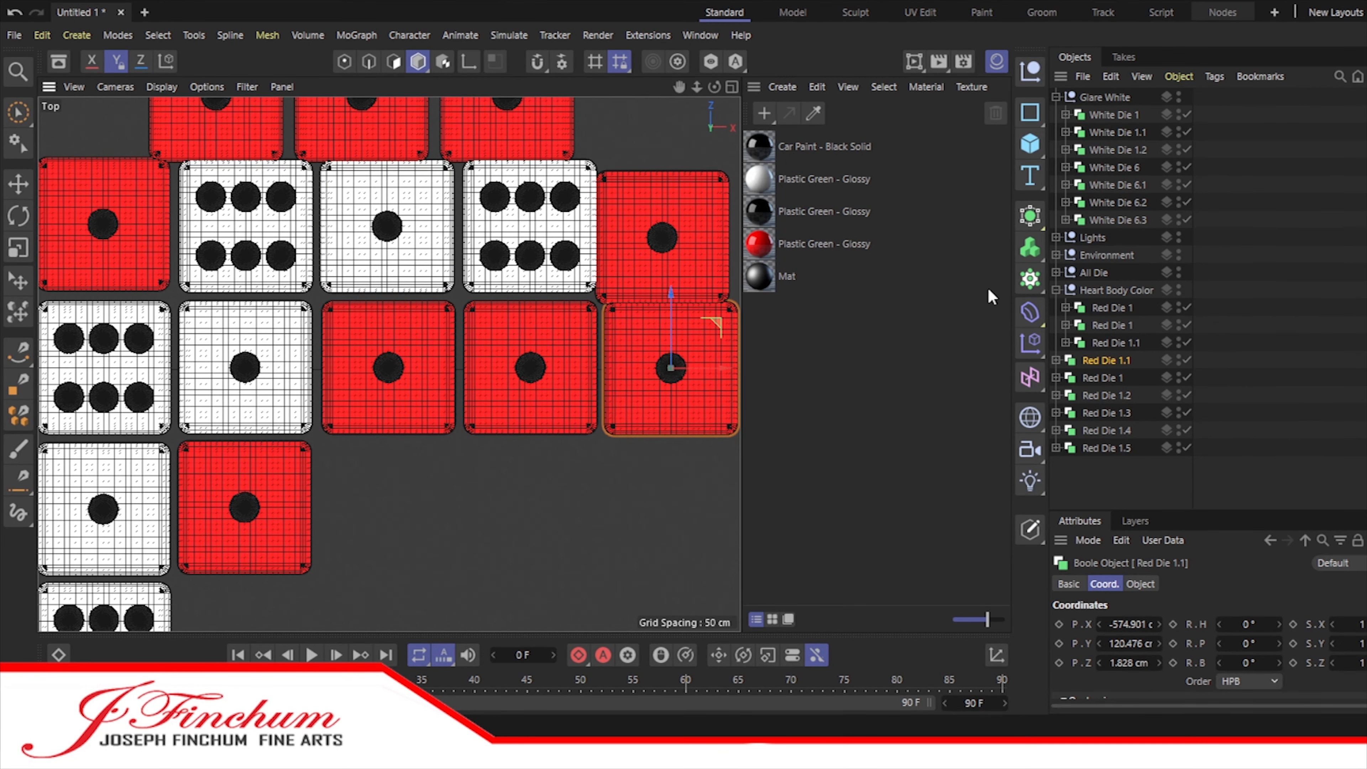
click(1107, 379)
drag(662, 157, 662, 147)
drag(702, 224, 710, 224)
scroll(487, 326, down, 5)
scroll(388, 223, up, 2)
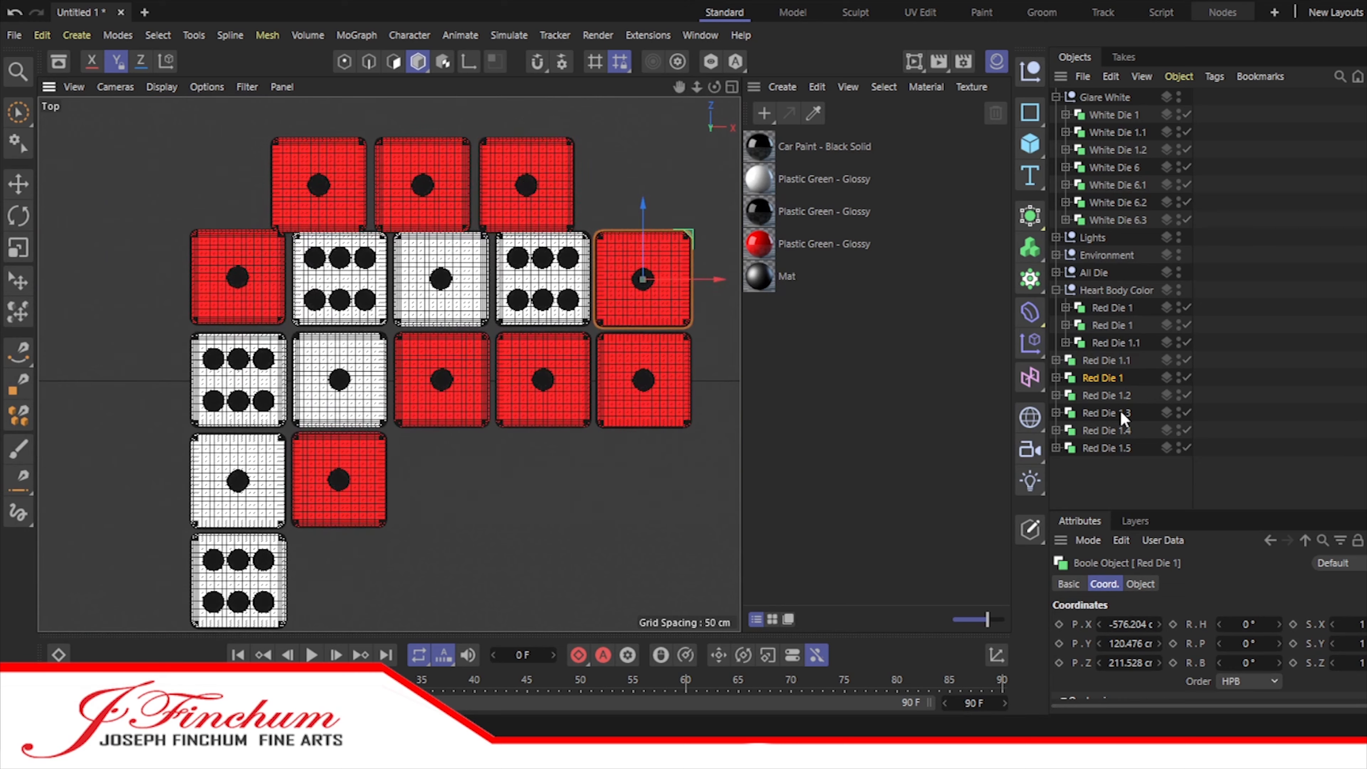
Step: Move Red Die 1.2, 1.3 and 1.4 together to the right and up to about Z 422 cm
click(1107, 397)
ctrl+click(1096, 414)
ctrl+click(1097, 431)
drag(498, 185, 520, 185)
drag(445, 113, 552, 106)
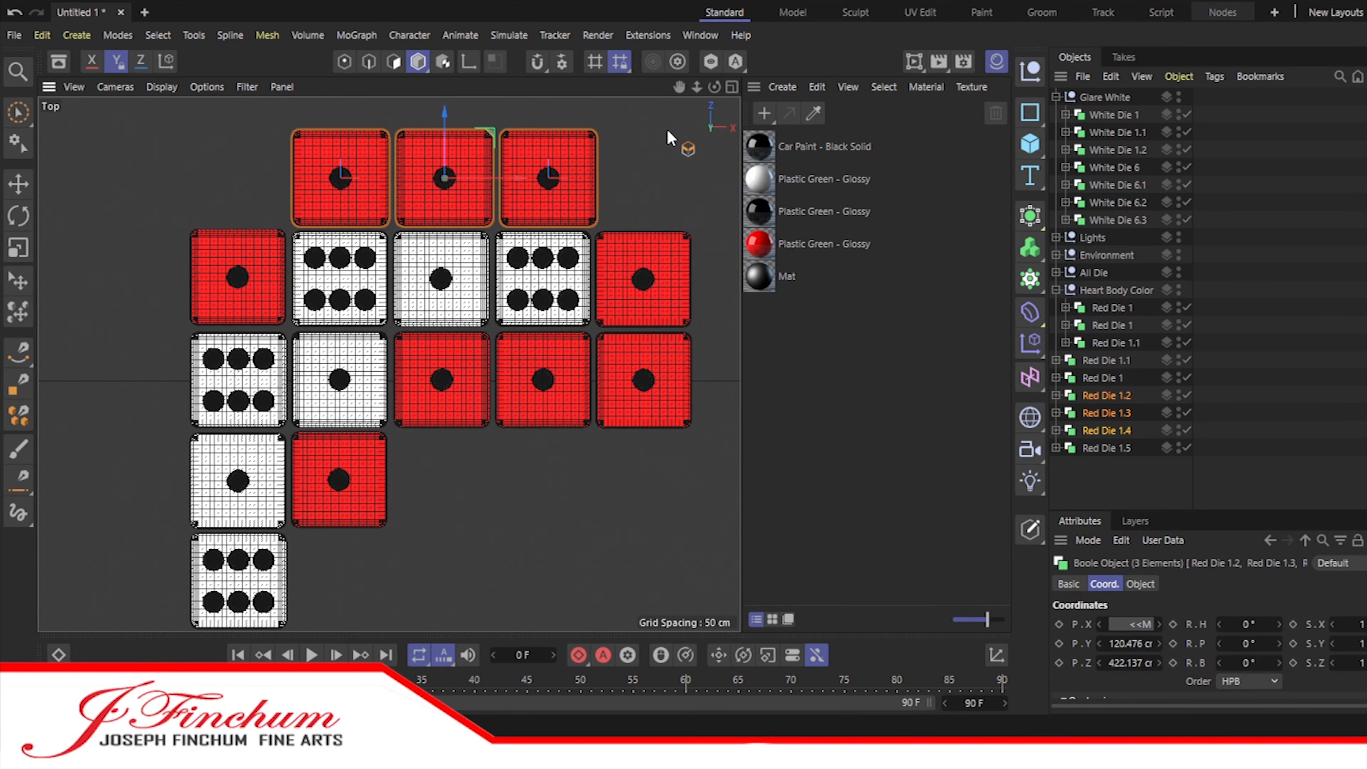
Step: Space the three top-row red dice evenly over the white dice, with Red Die 1.2 at about X -783 cm
scroll(425, 197, up, 5)
alt+middle_drag(487, 197, 442, 198)
click(1106, 413)
drag(524, 150, 515, 151)
click(1333, 279)
click(1113, 325)
click(1107, 396)
scroll(634, 288, down, 8)
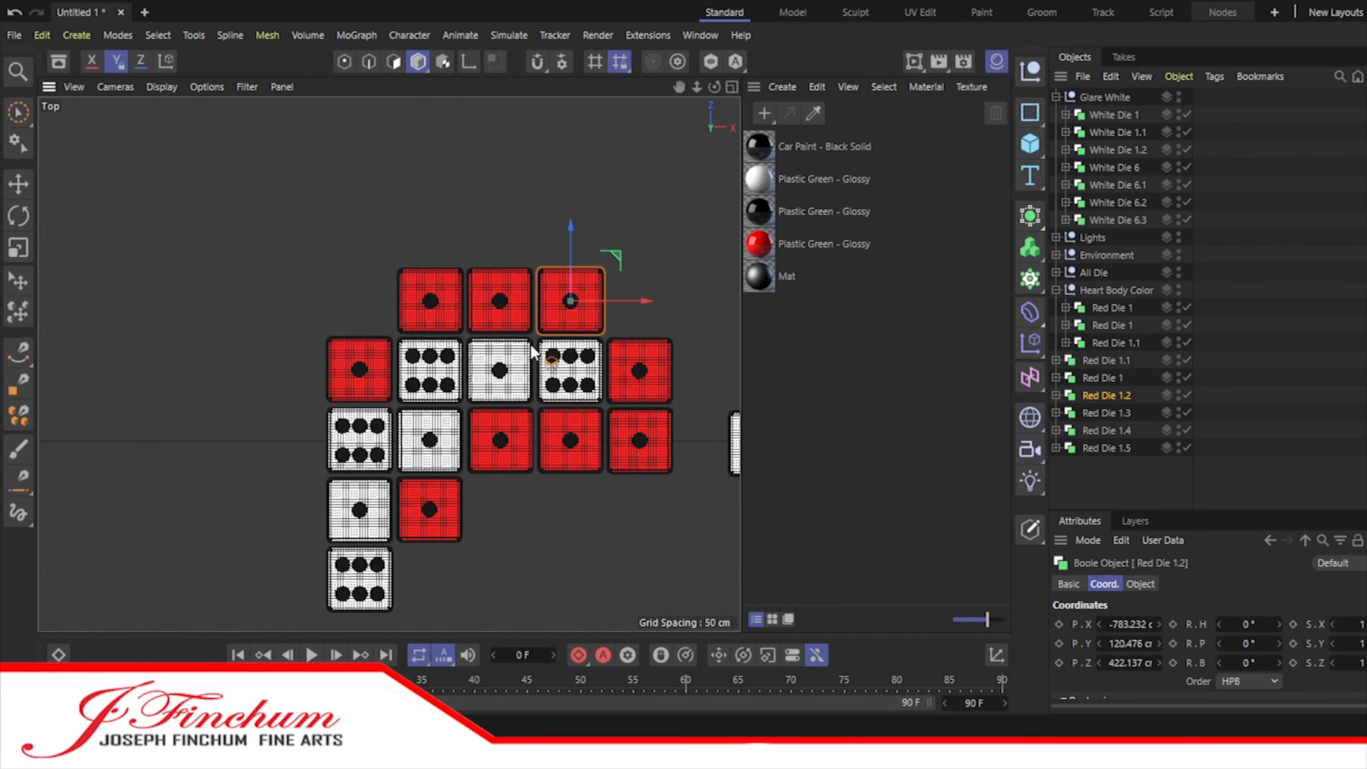
scroll(634, 288, up, 3)
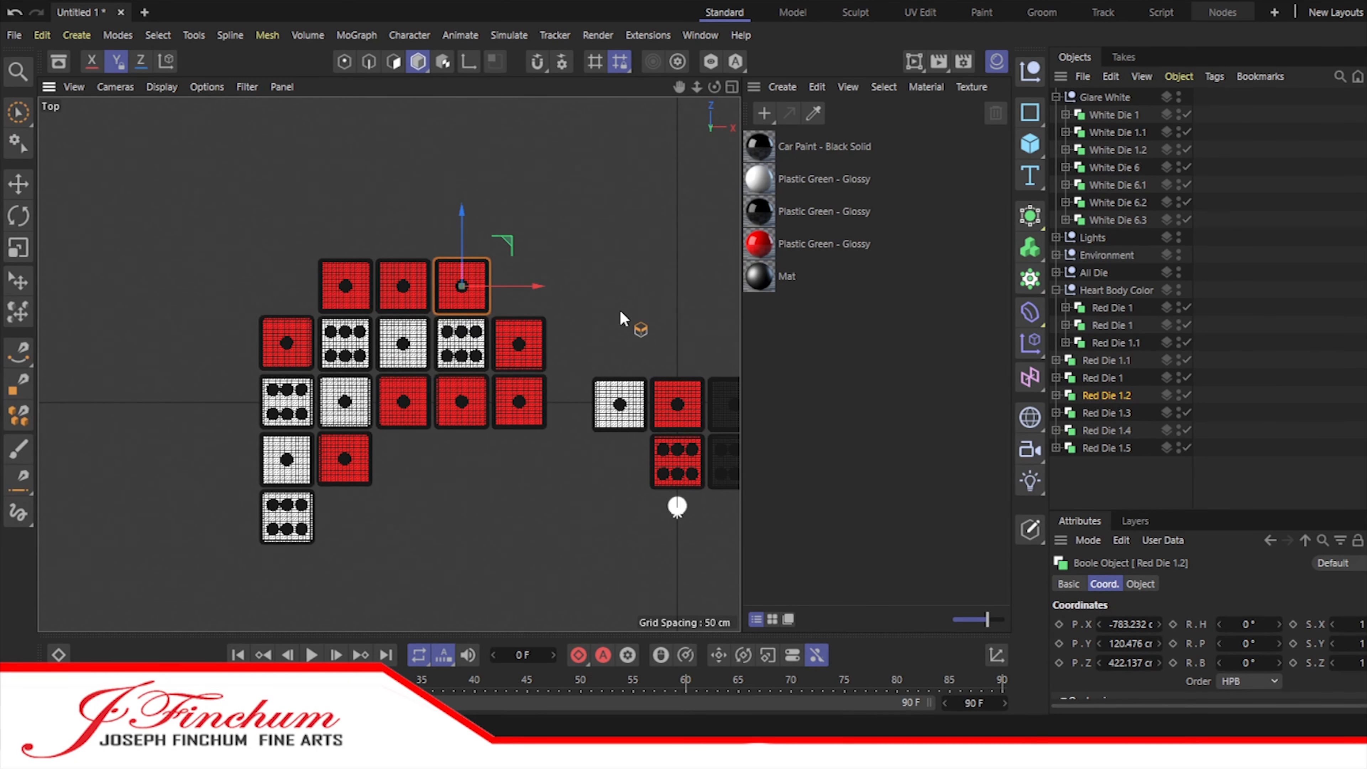
Step: Duplicate the heart's red die and start a new column of red copies left of the white dice
click(1108, 308)
drag(423, 464, 307, 464)
key(ctrl+c)
key(ctrl+v)
key(ctrl+v)
click(1109, 485)
drag(225, 383, 229, 497)
Step: Position the remaining red copies to form an evenly spaced column of four along the heart's left edge
click(1107, 500)
scroll(1136, 491, down, 1)
click(223, 522)
scroll(231, 531, up, 6)
alt+middle_drag(376, 413, 395, 162)
click(218, 351)
drag(216, 346, 216, 352)
click(619, 384)
scroll(618, 383, down, 7)
drag(682, 88, 408, 162)
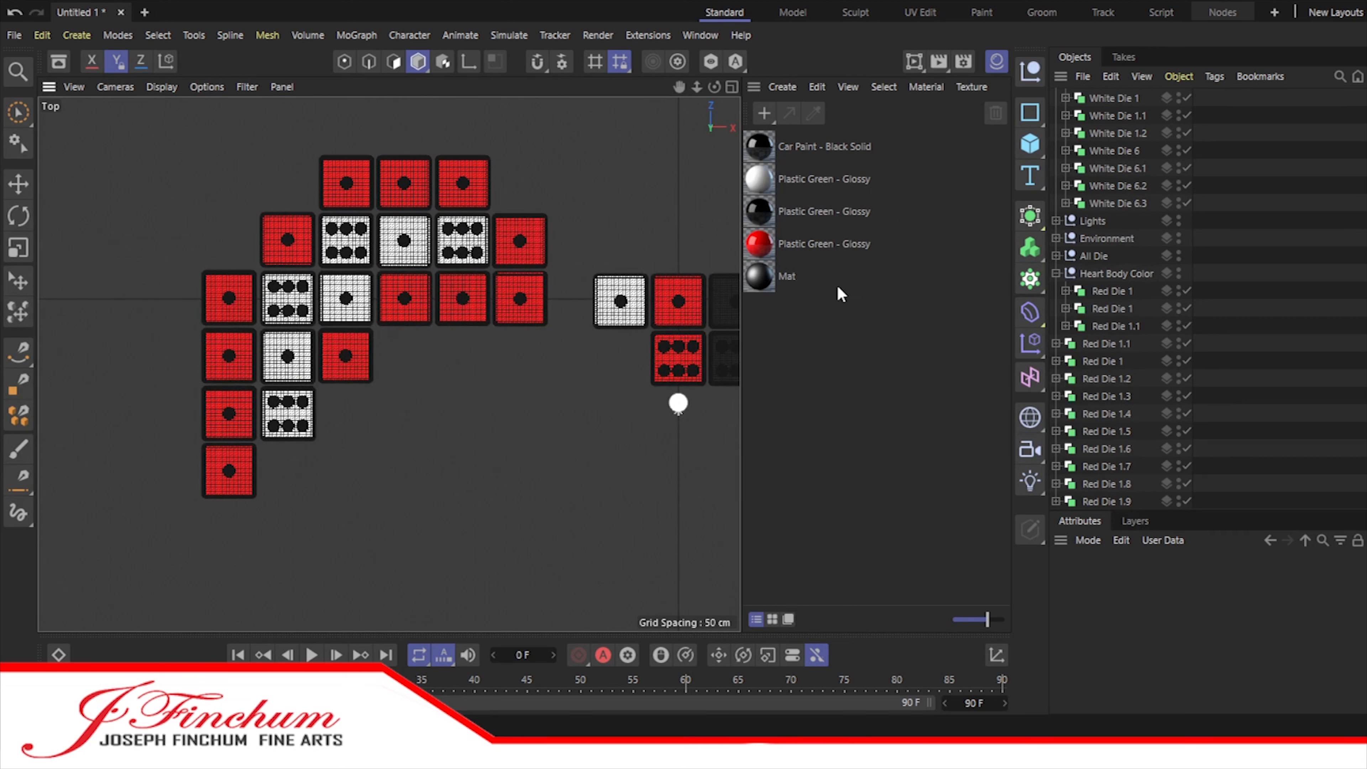
Step: Add three more red die copies, two under and one beside the lowest white die, to close the heart's lower outline
scroll(1084, 281, up, 1)
click(1056, 98)
ctrl+drag(1106, 395, 1107, 412)
drag(305, 474, 409, 474)
ctrl+drag(1101, 433, 1101, 447)
drag(348, 410, 348, 351)
click(1100, 484)
Step: Move the All Die group away from the heart along the X axis, to about X 866 cm
scroll(631, 360, down, 4)
click(1094, 150)
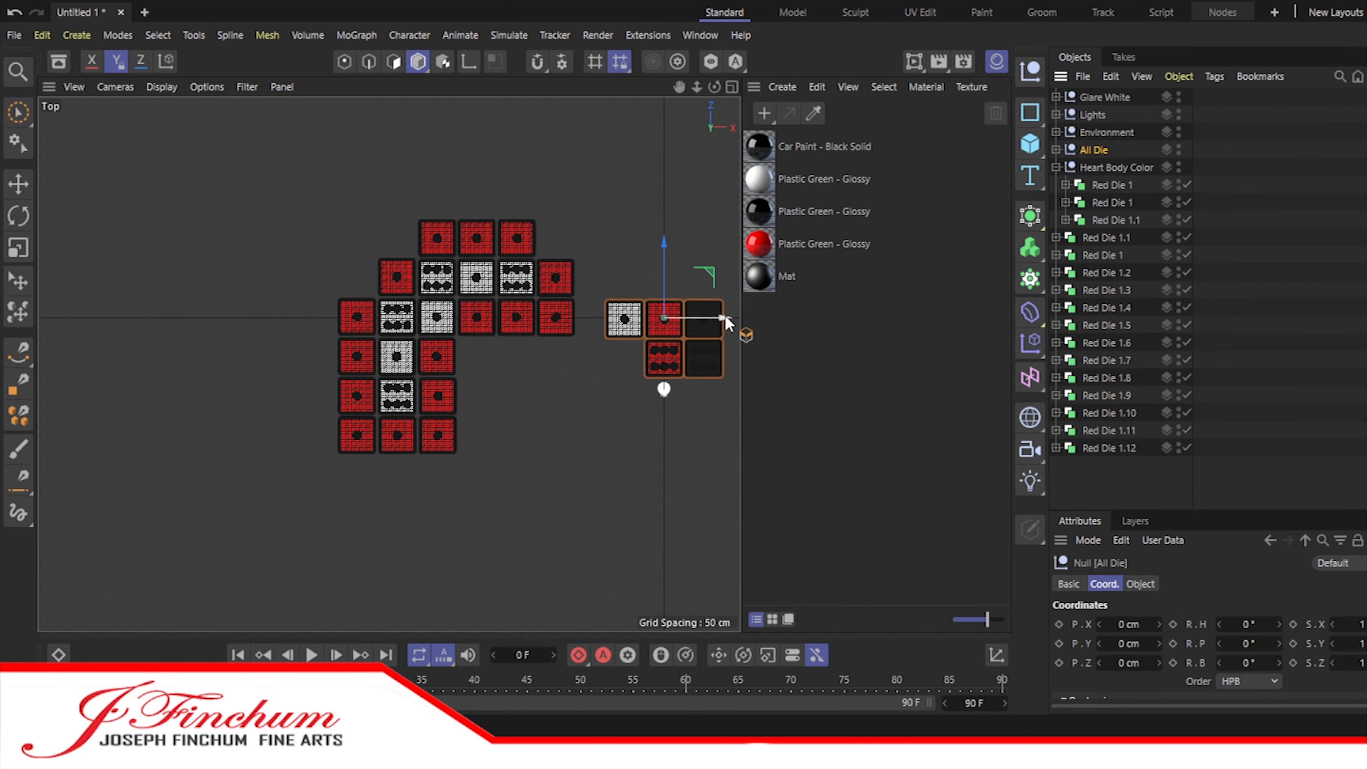
drag(725, 318, 888, 318)
drag(680, 87, 478, 82)
Step: Copy Black Die 1 and Black Die 6 from the All Die group into the Heart Outline group
click(1056, 150)
click(1124, 171)
click(1113, 207)
click(1056, 220)
drag(1106, 284, 1106, 98)
click(1030, 72)
click(1111, 220)
shift+click(1113, 237)
click(1056, 308)
click(1056, 307)
click(141, 61)
drag(722, 335, 451, 344)
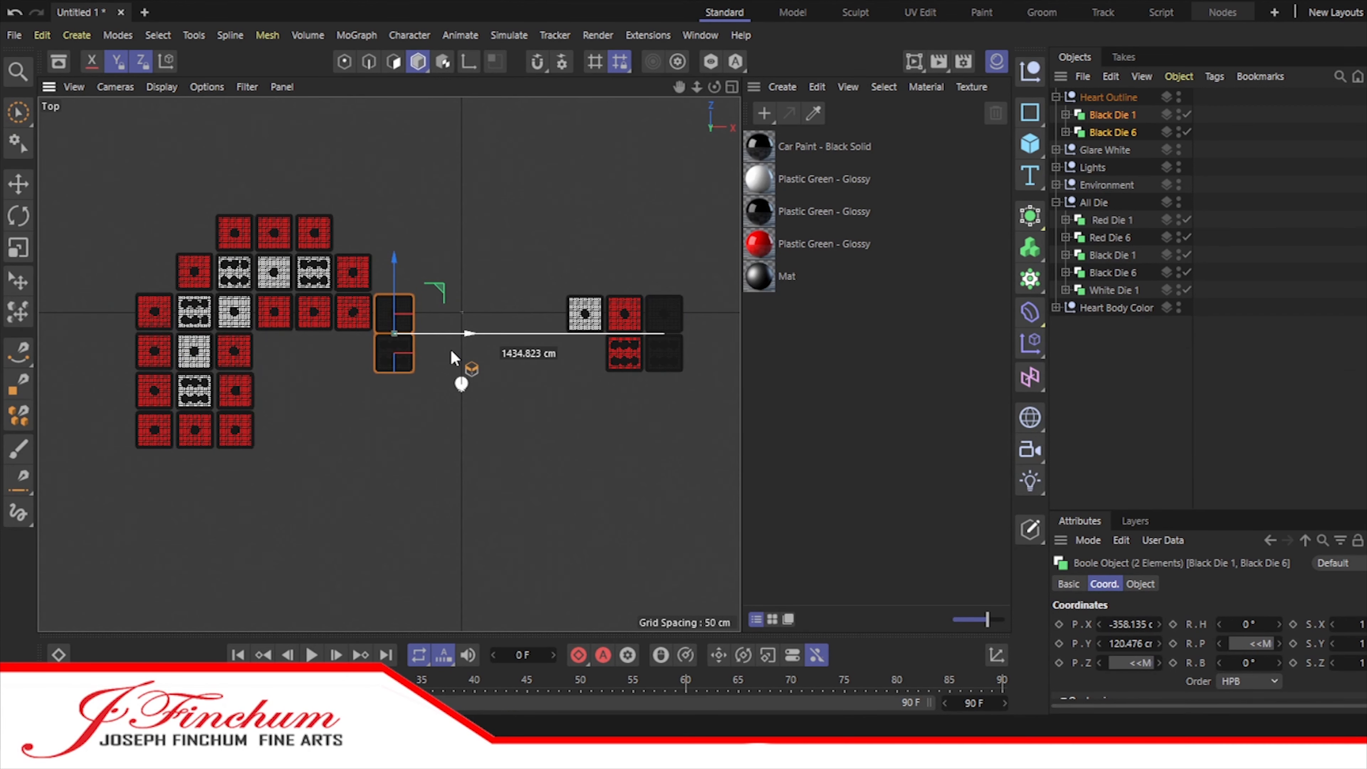
scroll(386, 323, up, 6)
click(1106, 131)
key(ctrl+z)
key(ctrl+z)
Step: Move the Heart Outline's Black Die 1 beside the red die at the inner end of the heart's upper white row
scroll(480, 352, down, 6)
click(1113, 114)
drag(733, 333, 462, 332)
scroll(409, 325, up, 6)
drag(622, 288, 622, 279)
alt+middle_drag(622, 324, 393, 323)
Step: Duplicate the outline's black die and place the copy on its inner side in the same row, toward the heart's centre
ctrl+drag(1114, 114, 1114, 123)
drag(468, 357, 644, 366)
Step: Add another black die copy one row higher, beside the inner end of the heart's top red row
click(141, 61)
ctrl+drag(1114, 115, 1114, 141)
drag(392, 275, 390, 99)
scroll(384, 196, down, 6)
shift+click(1112, 115)
drag(422, 153, 422, 88)
scroll(404, 186, up, 5)
scroll(404, 186, up, 3)
drag(679, 86, 767, 255)
drag(551, 193, 291, 172)
Step: Duplicate the highest black outline die and move the copy one row up, above the top red row
click(1117, 150)
scroll(232, 113, down, 7)
drag(679, 87, 899, 240)
ctrl+drag(1116, 150, 1124, 159)
click(91, 61)
drag(456, 214, 458, 129)
Step: Add two more black die copies and shift Black Die 1.3 to form a row of three above the top red dice
ctrl+drag(1116, 167, 1118, 176)
click(141, 61)
drag(516, 204, 425, 212)
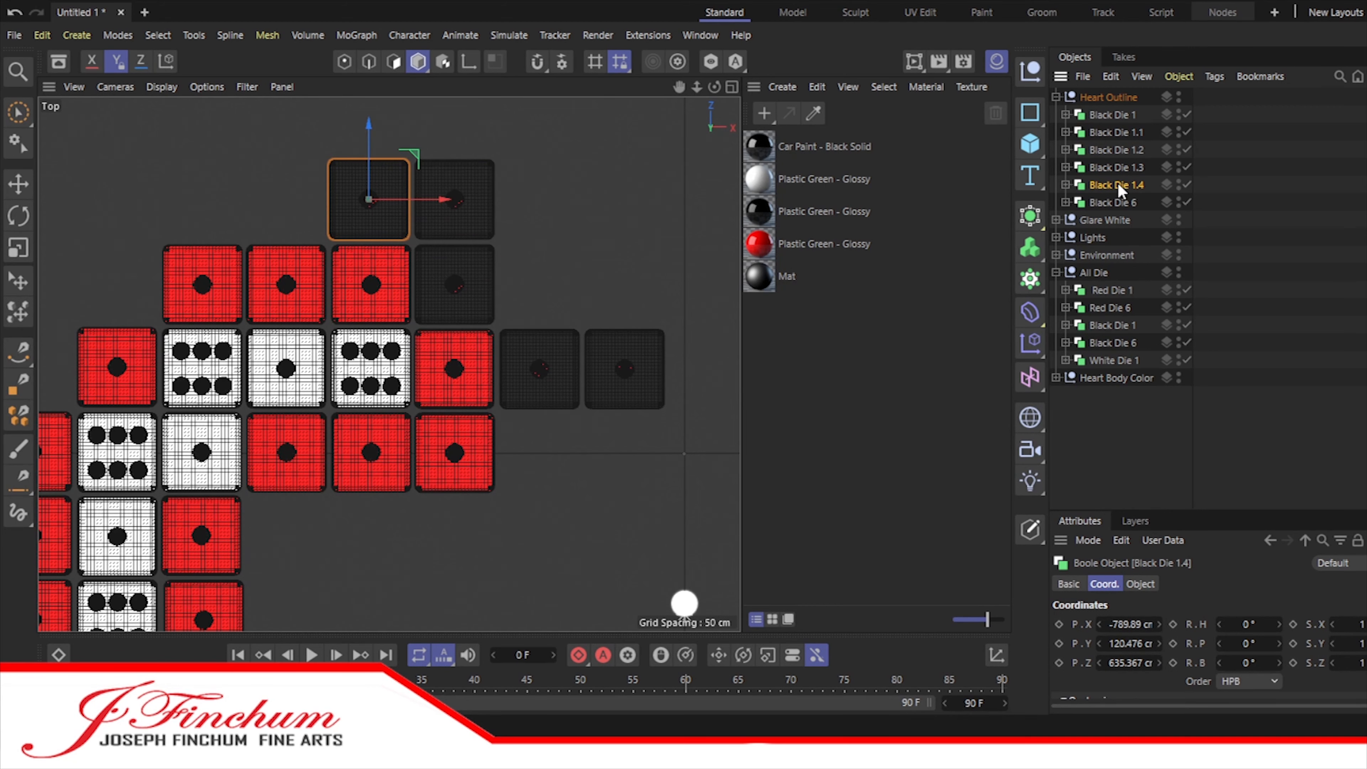
ctrl+drag(1119, 186, 1120, 195)
drag(442, 218, 358, 219)
click(1136, 167)
click(141, 61)
drag(524, 205, 270, 205)
Step: Nudge the black dice above the top red row sideways so the three are evenly spaced
scroll(270, 206, up, 7)
drag(679, 87, 964, 367)
click(1116, 184)
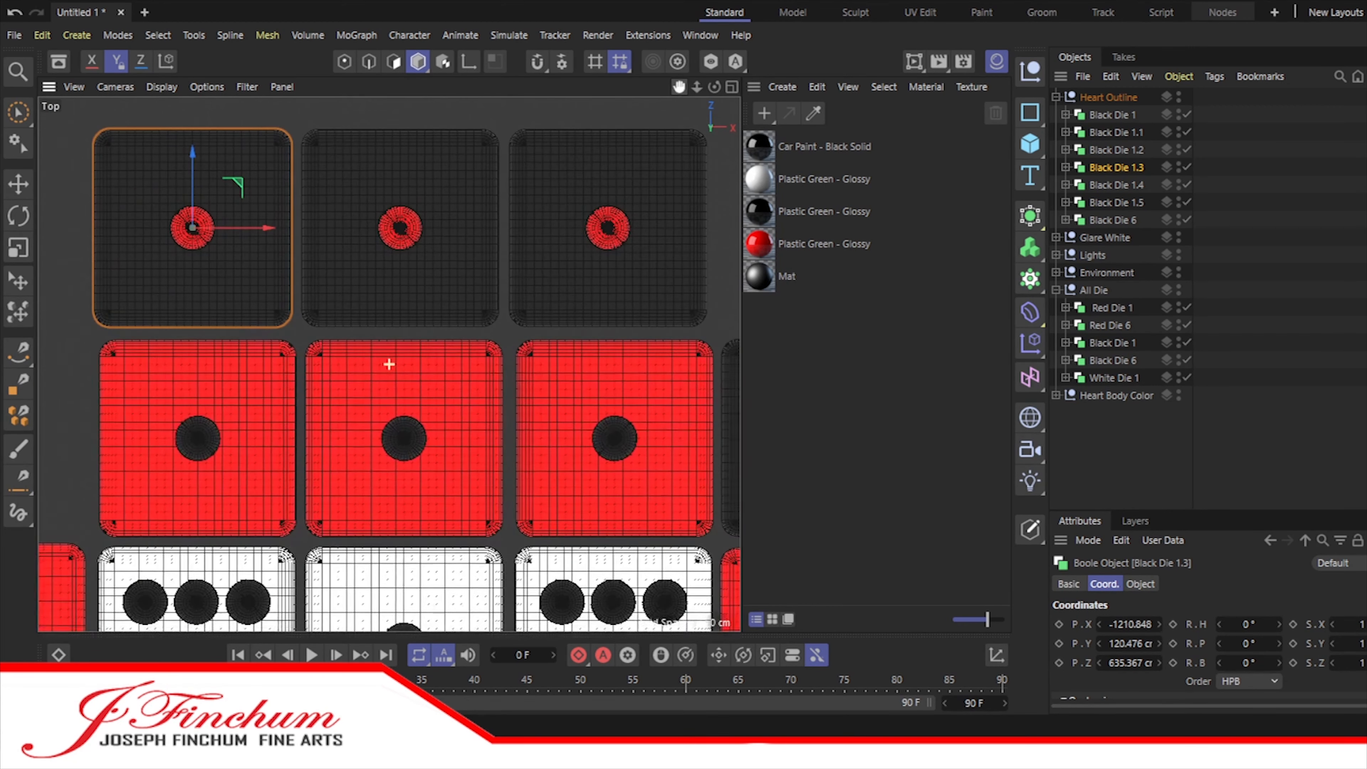
click(1116, 202)
drag(480, 230, 484, 230)
key(z)
click(1126, 221)
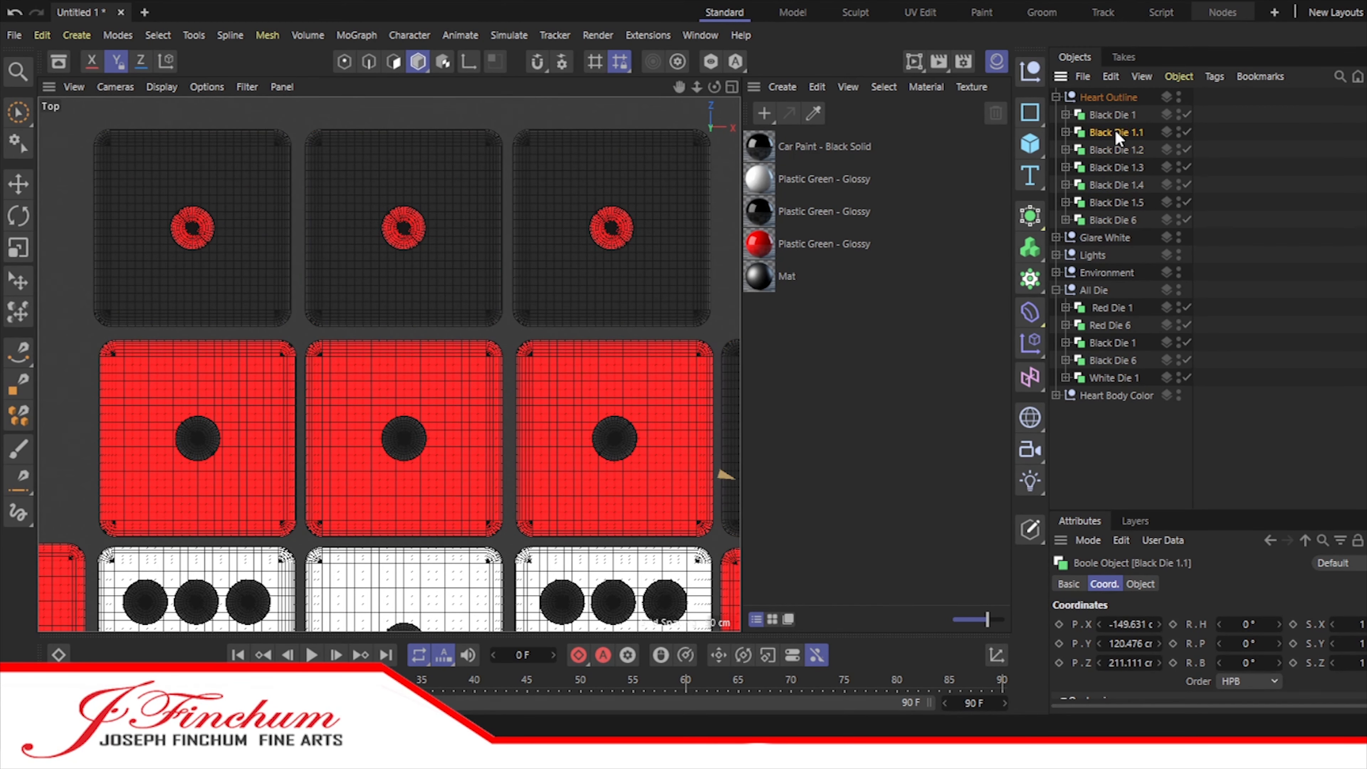
Step: Add two black die copies stepping diagonally down and outward from the outer end of the black top row
scroll(546, 277, down, 7)
ctrl+drag(1119, 168, 1122, 228)
drag(1124, 237, 1127, 212)
drag(502, 263, 433, 262)
drag(361, 189, 361, 258)
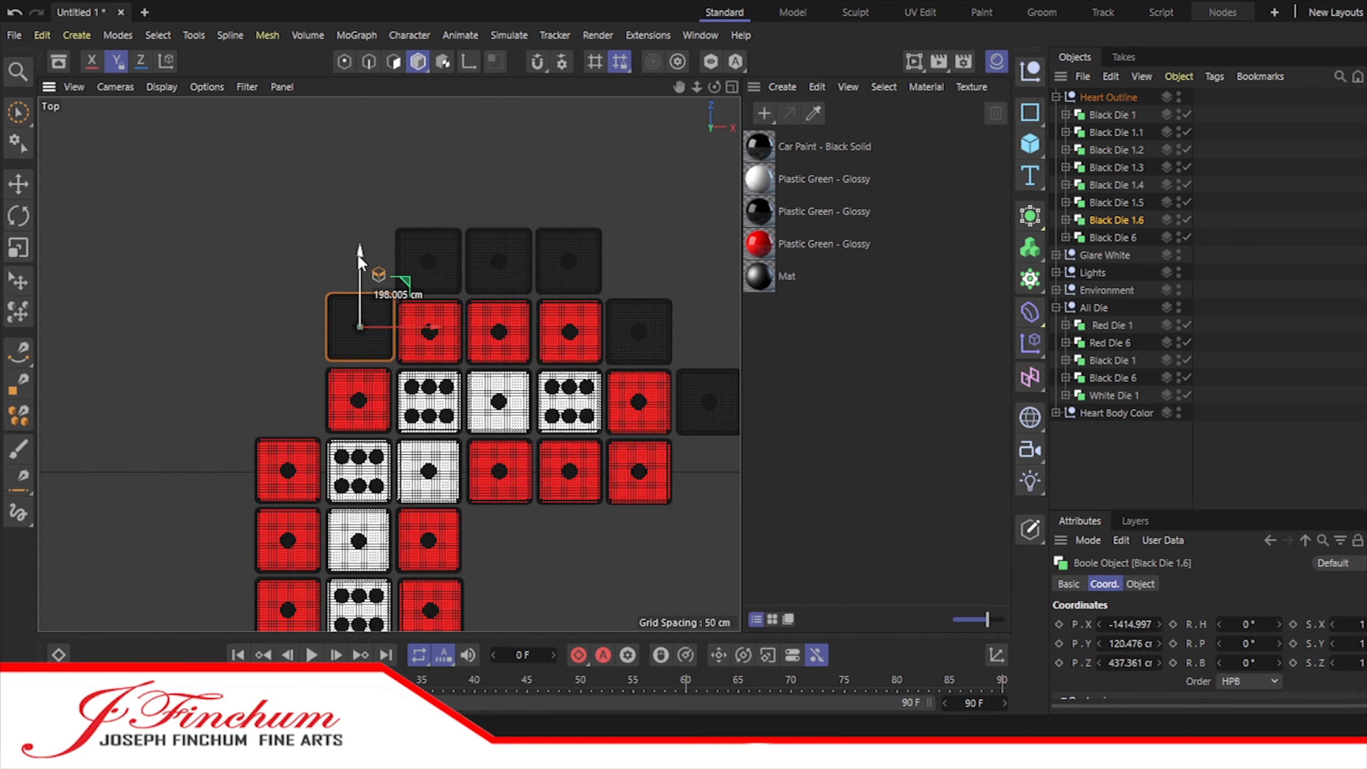
ctrl+drag(1118, 220, 1119, 229)
drag(428, 340, 355, 340)
drag(288, 256, 288, 325)
Step: Add black die copies in a column of four along the outer side of the heart's left red column
ctrl+drag(1123, 239, 1123, 247)
drag(367, 404, 295, 405)
ctrl+drag(1120, 255, 1120, 263)
drag(216, 325, 216, 396)
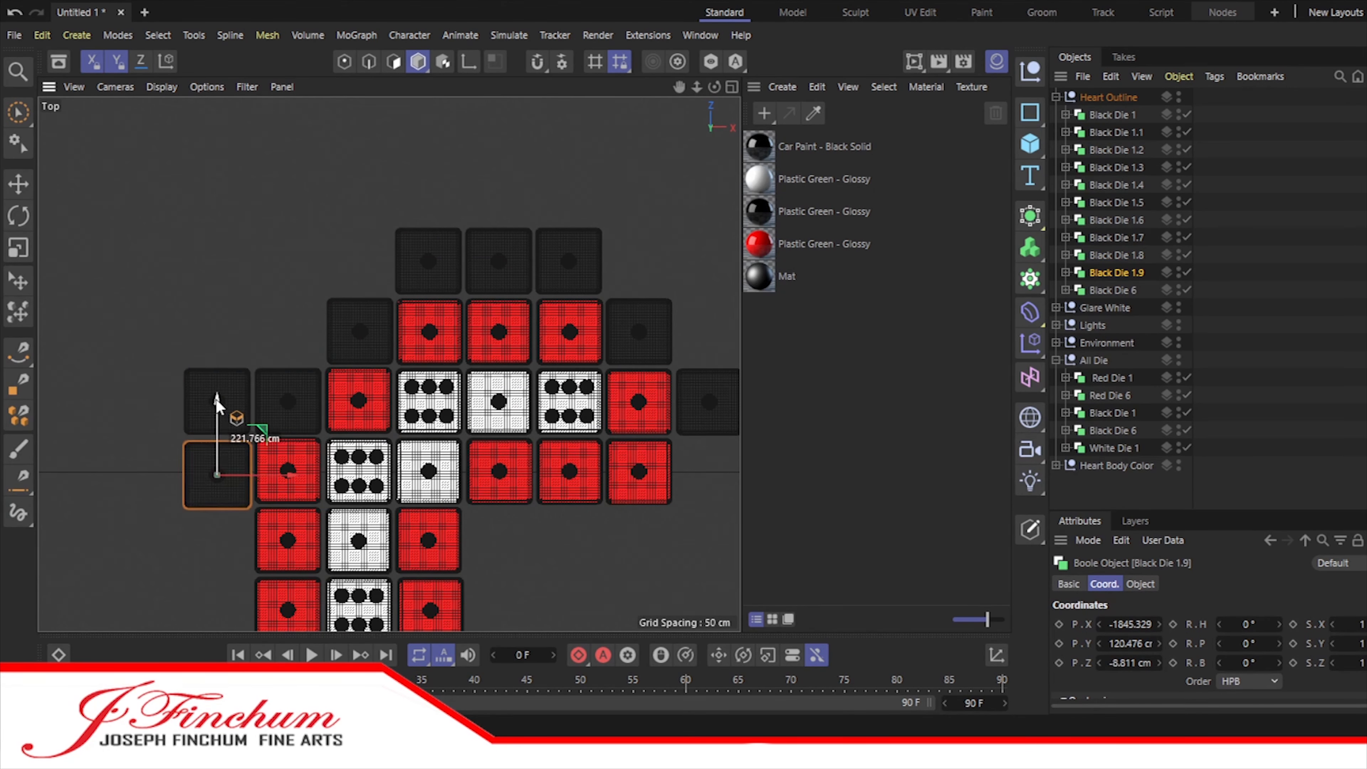
scroll(239, 231, down, 5)
shift+click(1116, 255)
ctrl+drag(1113, 274, 1113, 282)
drag(229, 313, 231, 392)
scroll(231, 389, up, 9)
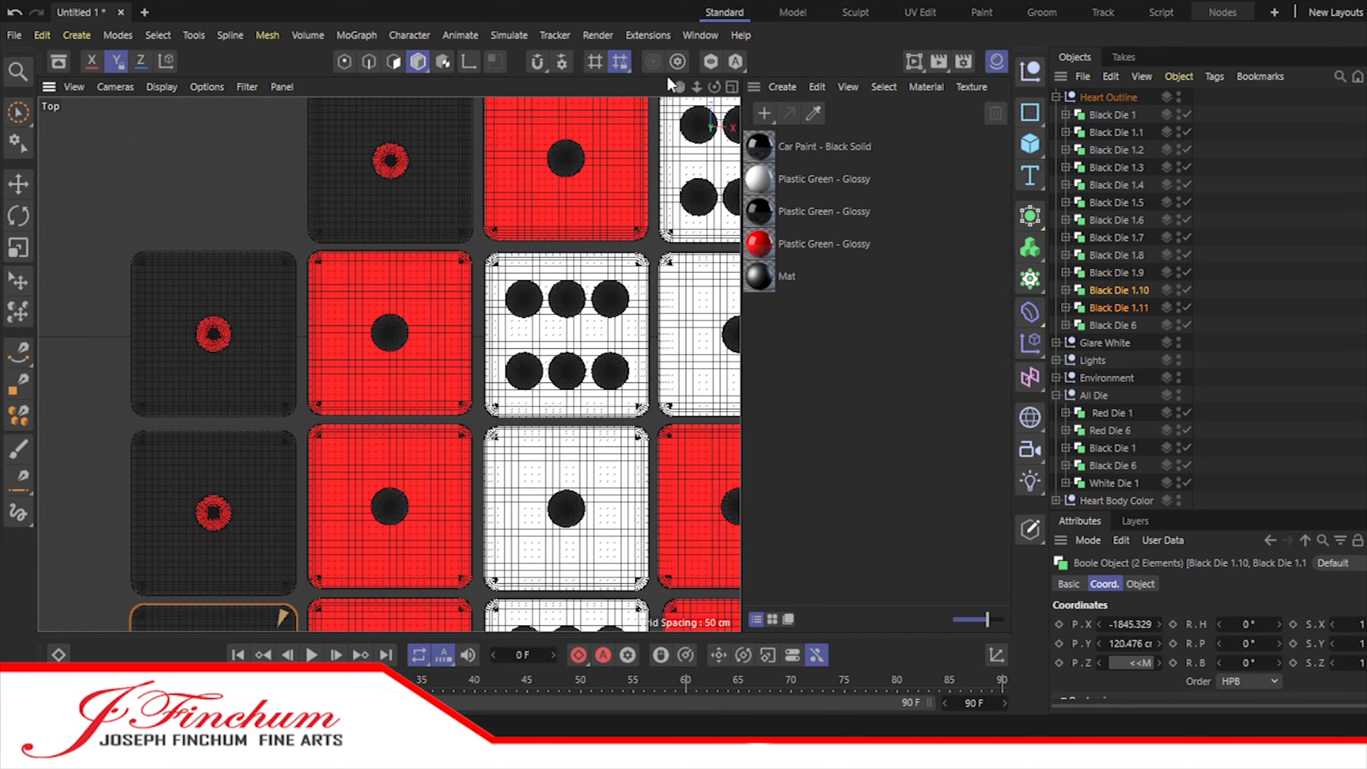
Step: Nudge the black dice in the left outline column vertically to even out their gaps and match the red rows
drag(678, 86, 711, 3)
click(244, 330)
drag(245, 330, 246, 325)
click(116, 301)
scroll(231, 301, down, 2)
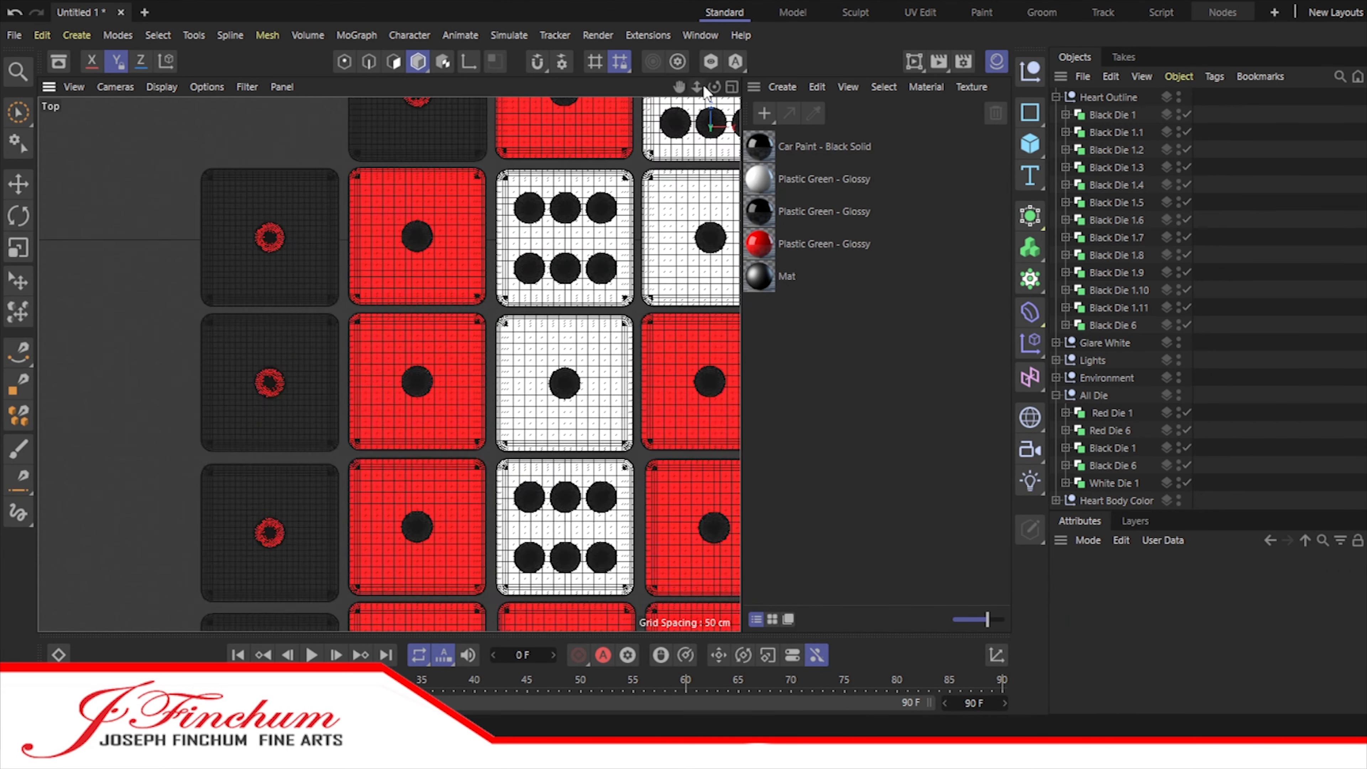
drag(680, 86, 695, 3)
click(288, 243)
drag(287, 230, 287, 224)
click(289, 399)
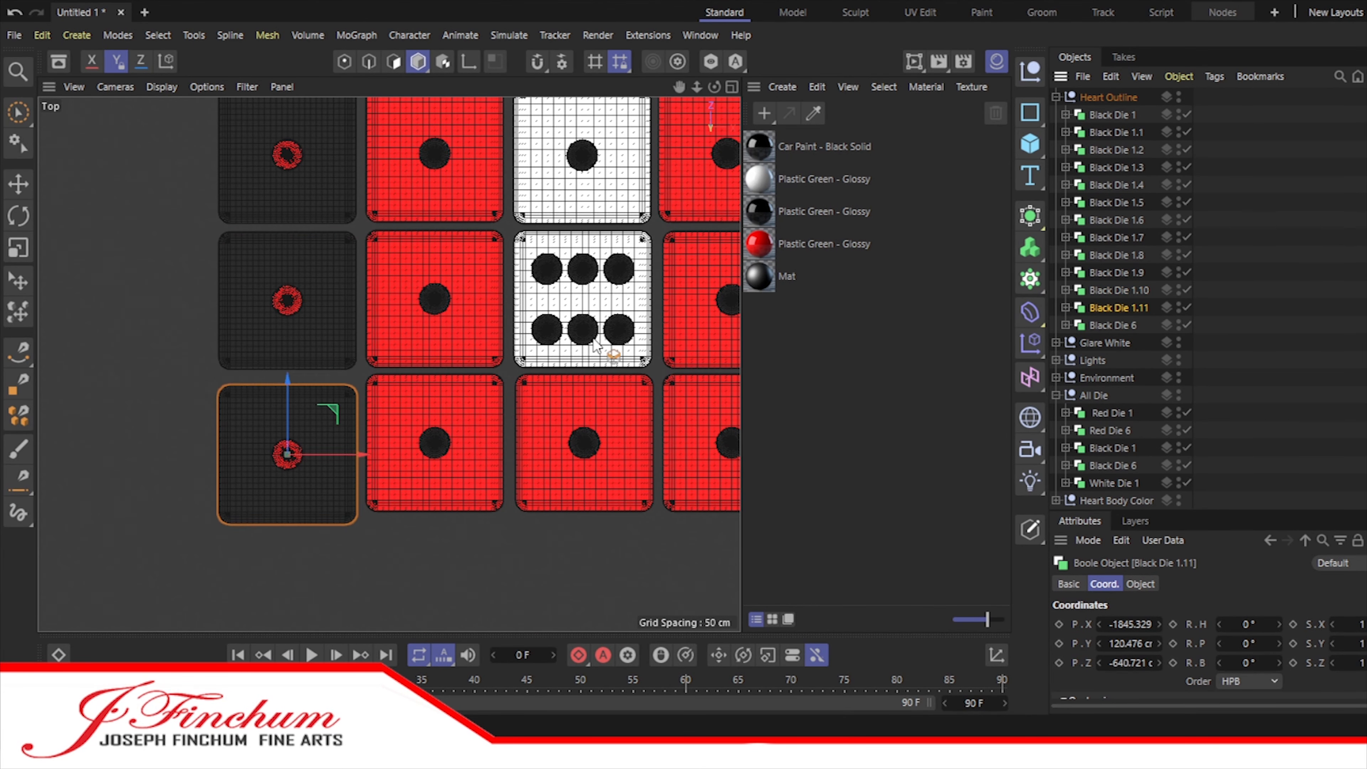
drag(287, 379, 287, 368)
click(139, 509)
scroll(664, 425, down, 8)
drag(679, 86, 310, 115)
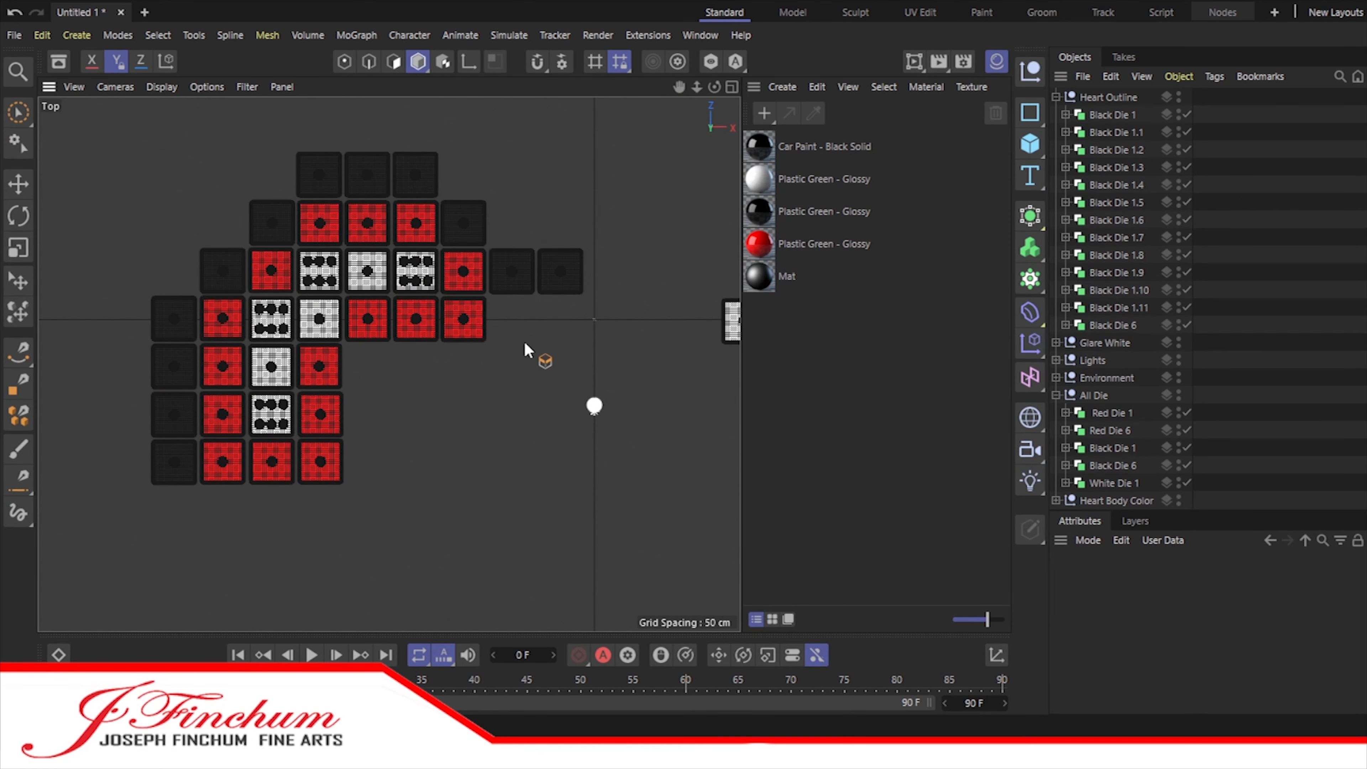
Step: Copy Black Die 1.2 across to the heart's right half as the start of the right lobe
drag(679, 86, 560, 97)
click(1115, 134)
click(1114, 151)
ctrl+drag(1114, 151, 1114, 159)
drag(422, 233, 564, 245)
Step: Copy the row of three black top dice across to the heart's right half
click(1111, 186)
shift+click(1116, 221)
ctrl+drag(1116, 221, 1116, 229)
drag(328, 187, 663, 188)
Step: Copy Black Die 1.6 and 1.7 to the right half, stepping down outward with the lower copy at about X 1085 cm
click(1119, 291)
shift+click(1120, 309)
ctrl+drag(1120, 309, 1120, 316)
drag(202, 257, 798, 282)
click(1126, 344)
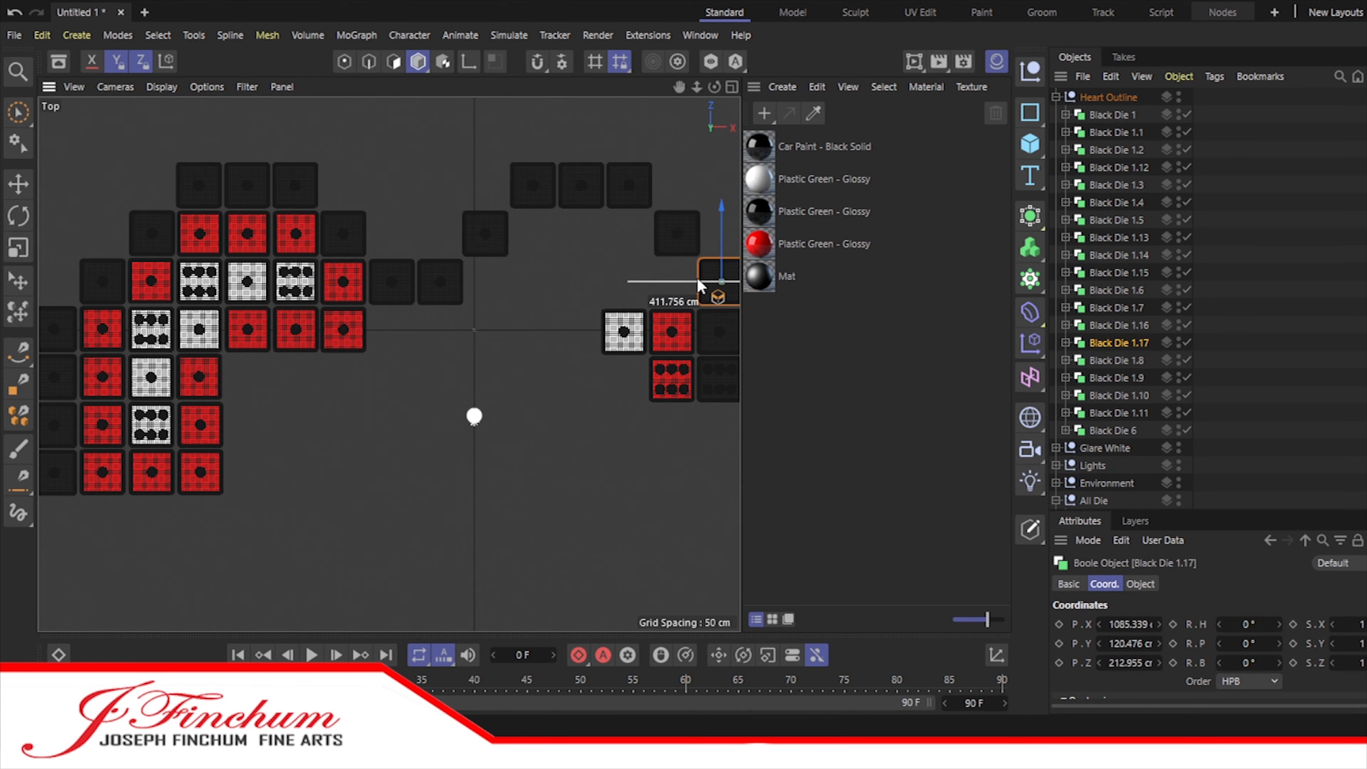
Step: Move the All Die group above the heart to about Z 1232 cm and park Black Die 6 above the heart's centre
scroll(494, 336, down, 4)
click(1094, 502)
drag(609, 252, 611, 63)
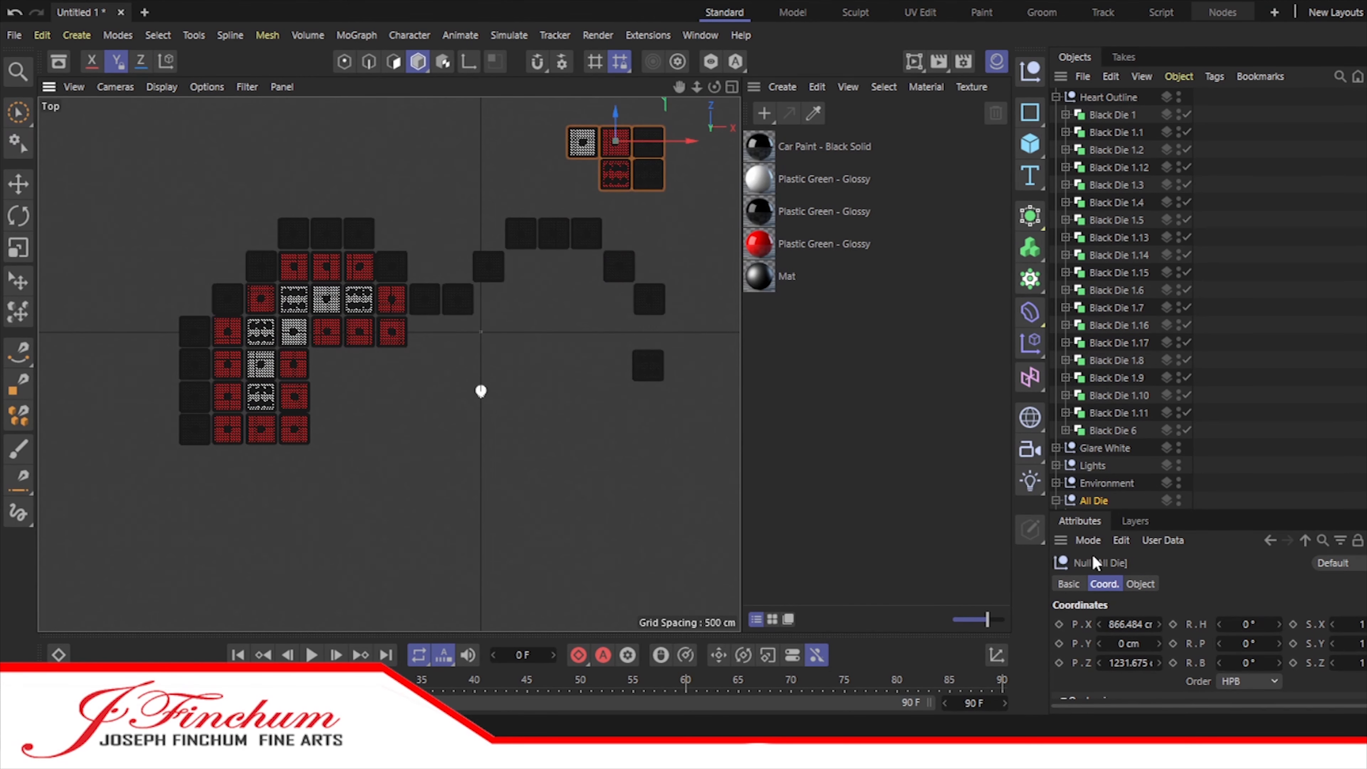
click(1119, 430)
drag(729, 364, 704, 279)
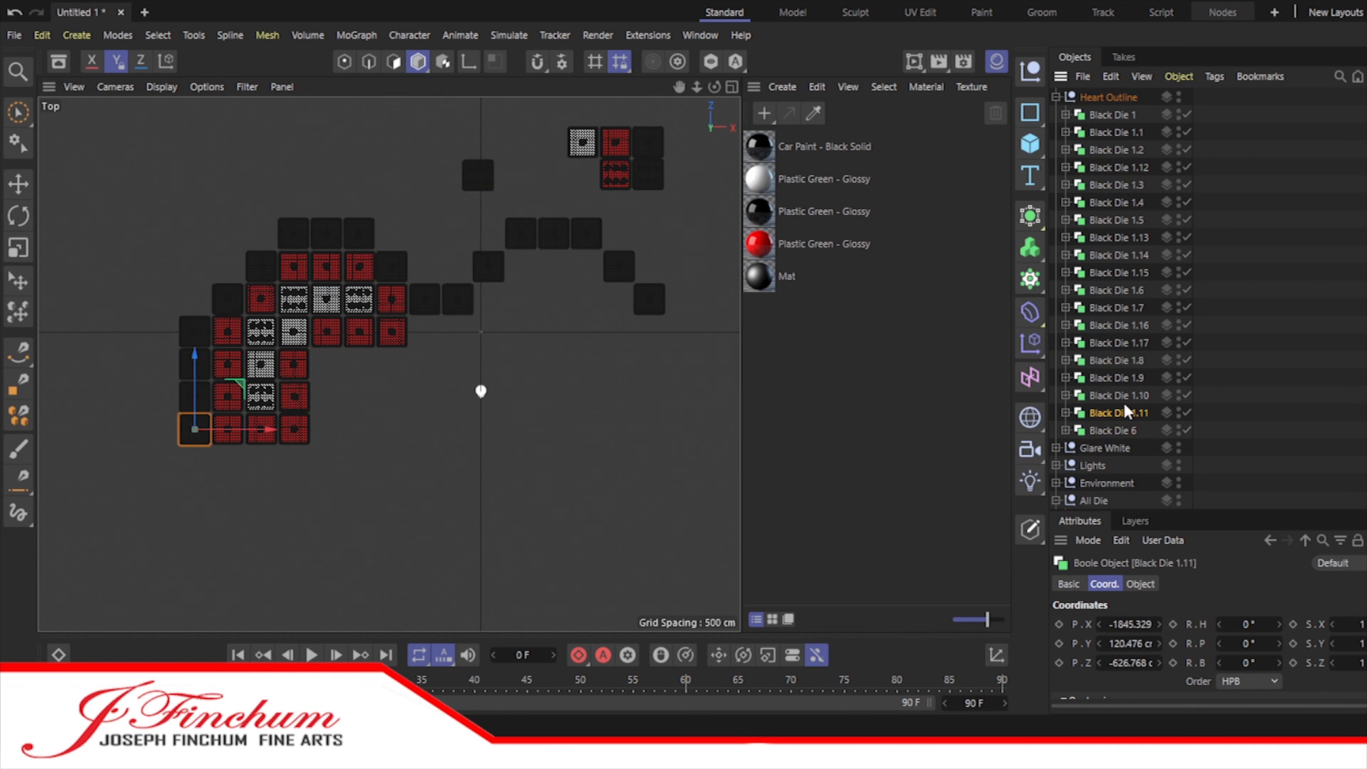
Step: Copy the left column of four black dice to the heart's right edge at about X 1290 cm
shift+click(1120, 360)
key(z)
ctrl+drag(587, 392, 1074, 391)
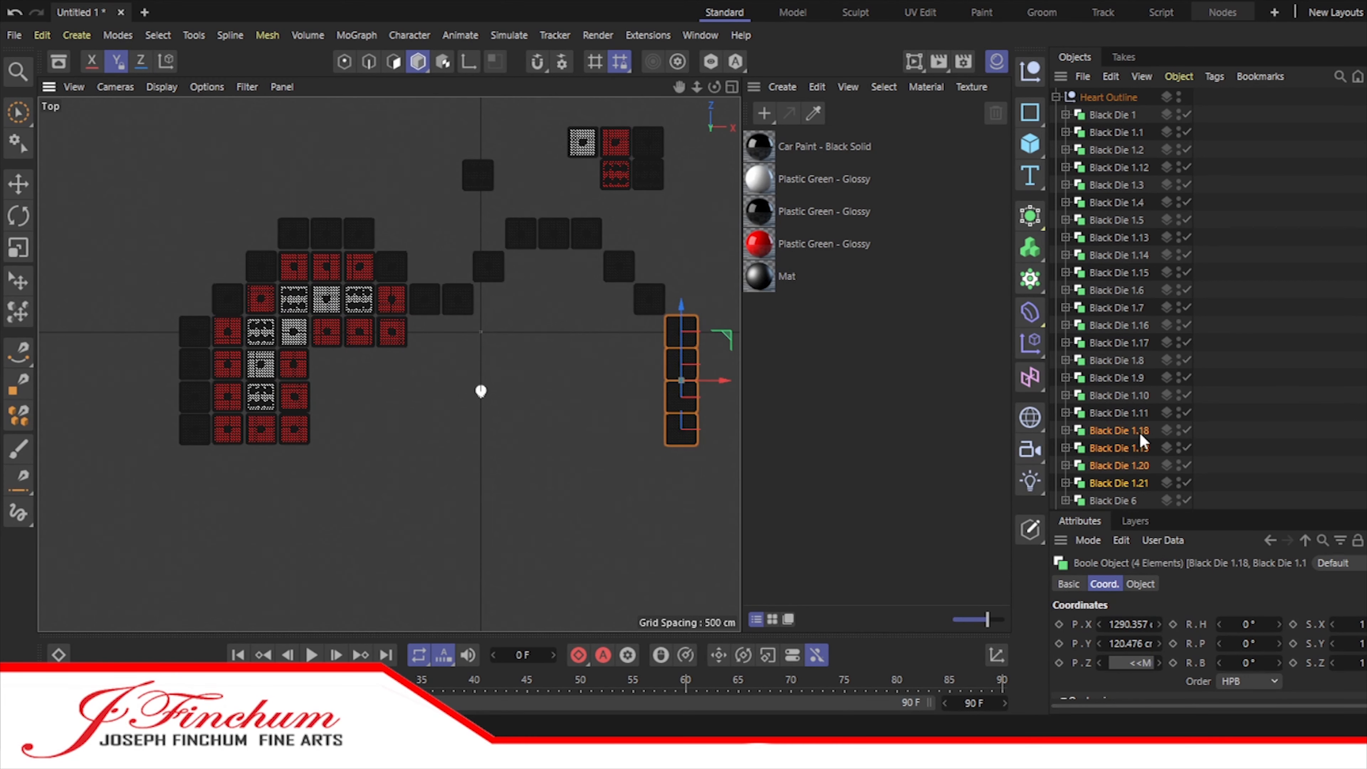
Step: Add a pair of black die copies one column inward below each side column of the outline
ctrl+drag(682, 341, 682, 407)
drag(721, 480, 225, 482)
scroll(1123, 465, down, 4)
key(z)
Step: Add a black die copy one step down and inward from the lower pair on the outline's left side
key(z)
click(1120, 343)
key(z)
ctrl+drag(304, 524, 306, 524)
key(z)
drag(262, 429, 264, 460)
Step: Continue the left side's diagonal staircase of black die copies down and inward toward the heart's tip
key(z)
ctrl+drag(333, 529, 367, 530)
key(z)
drag(298, 451, 298, 480)
key(z)
ctrl+drag(367, 560, 402, 560)
key(z)
drag(331, 487, 332, 520)
scroll(478, 403, down, 2)
alt+middle_drag(607, 156, 572, 111)
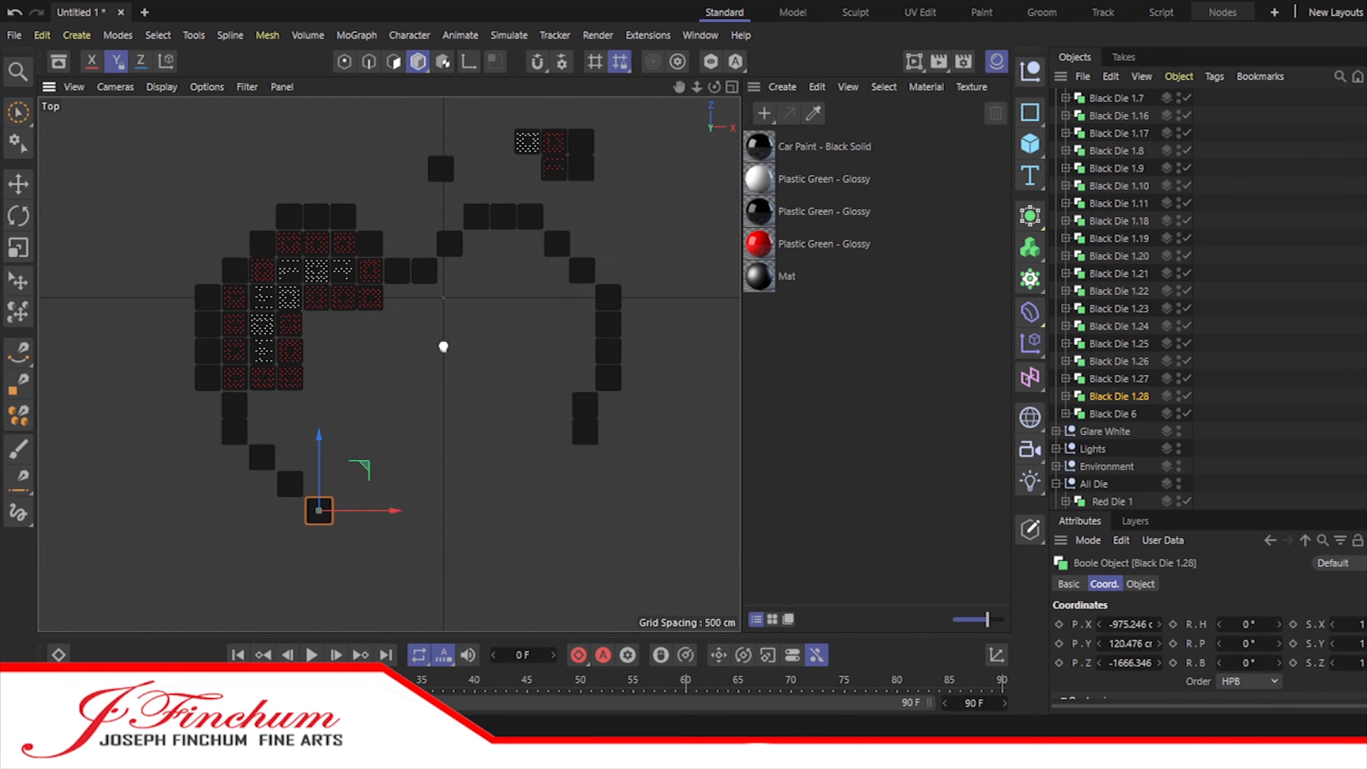
ctrl+drag(1104, 397, 1103, 406)
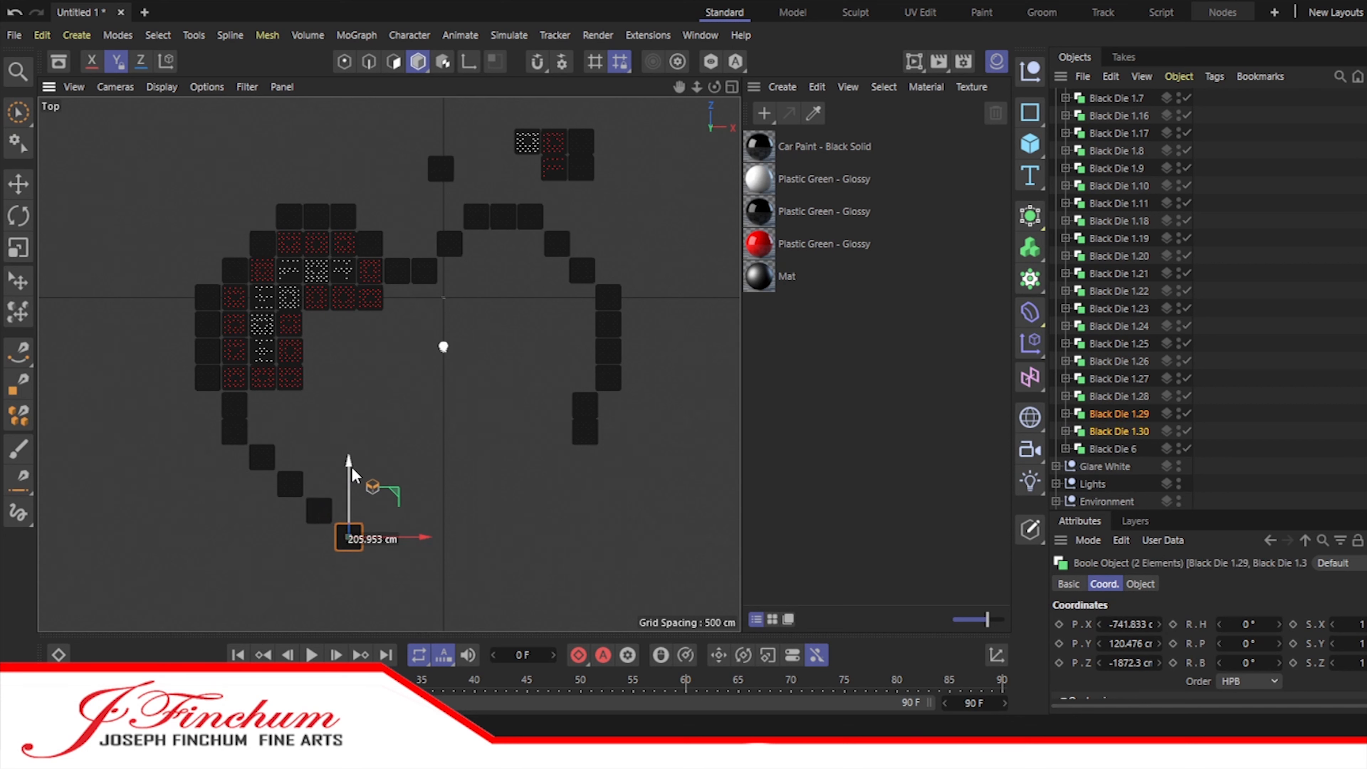
Step: Align Black Die 1.24 and 1.25 under the heart's leftmost red column, with 1.25 at about X -1631 cm
scroll(234, 451, up, 9)
click(1113, 292)
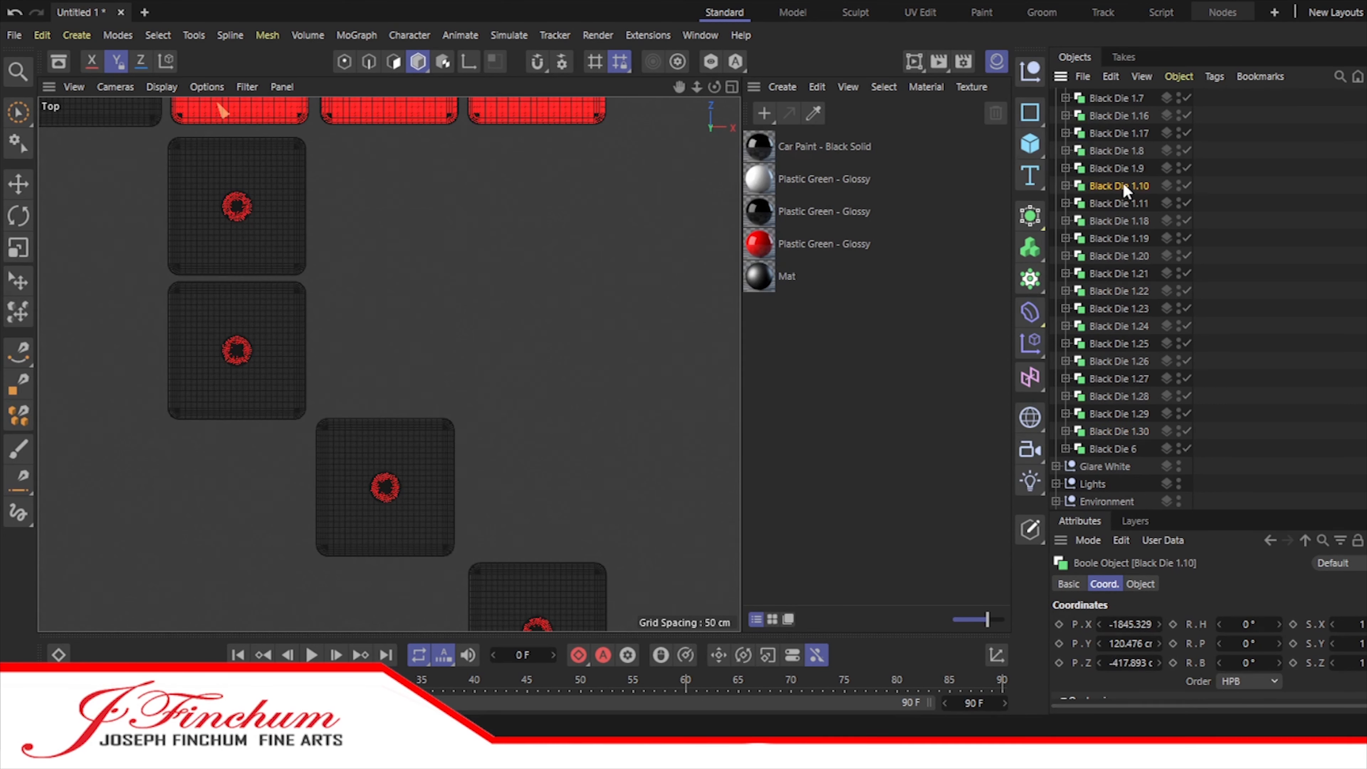
scroll(1116, 118, up, 4)
click(1116, 111)
key(Down)
key(Down)
key(Down)
key(Down)
key(Down)
key(Down)
key(Down)
key(Down)
key(Down)
key(Down)
key(Down)
key(Down)
key(Down)
key(Down)
key(Down)
key(Down)
key(Down)
key(Down)
key(Down)
key(Down)
scroll(566, 378, down, 4)
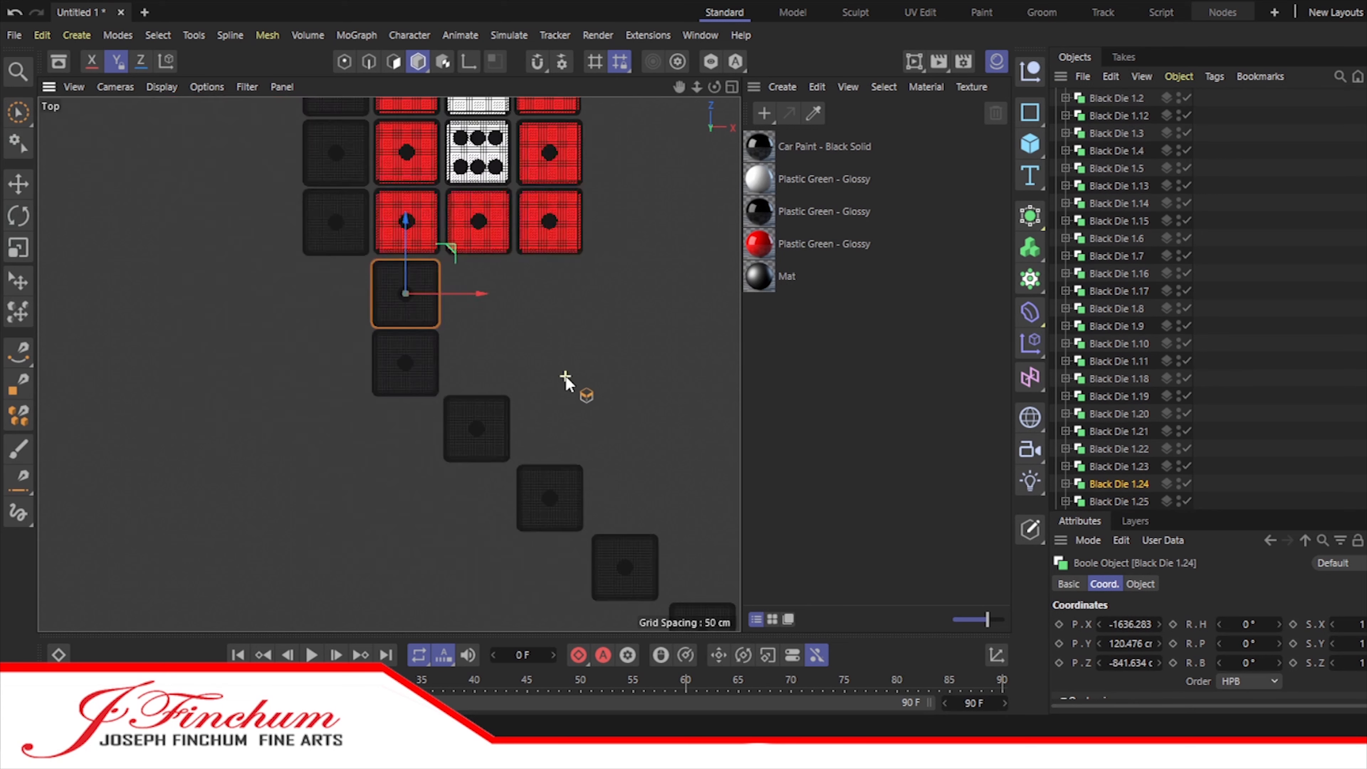
scroll(569, 378, up, 4)
drag(305, 205, 308, 206)
click(1314, 356)
click(1125, 501)
drag(308, 350, 311, 350)
scroll(426, 304, down, 2)
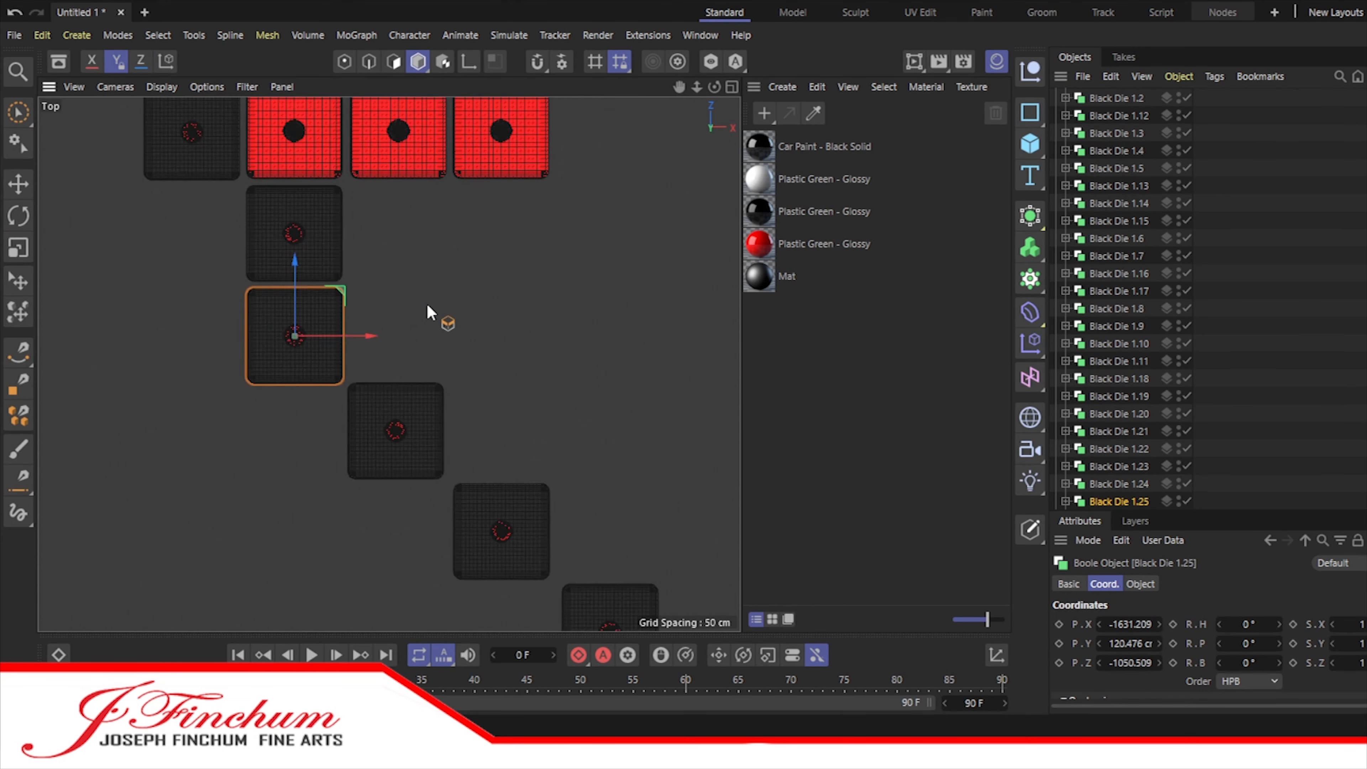
Step: Align Black Die 1.26 and 1.27 with the red columns above on the left diagonal staircase, with 1.27 at about X -1201 cm
scroll(1127, 385, down, 5)
click(1124, 239)
drag(471, 428, 470, 427)
click(1119, 256)
drag(580, 531, 577, 531)
click(140, 62)
drag(501, 461, 501, 108)
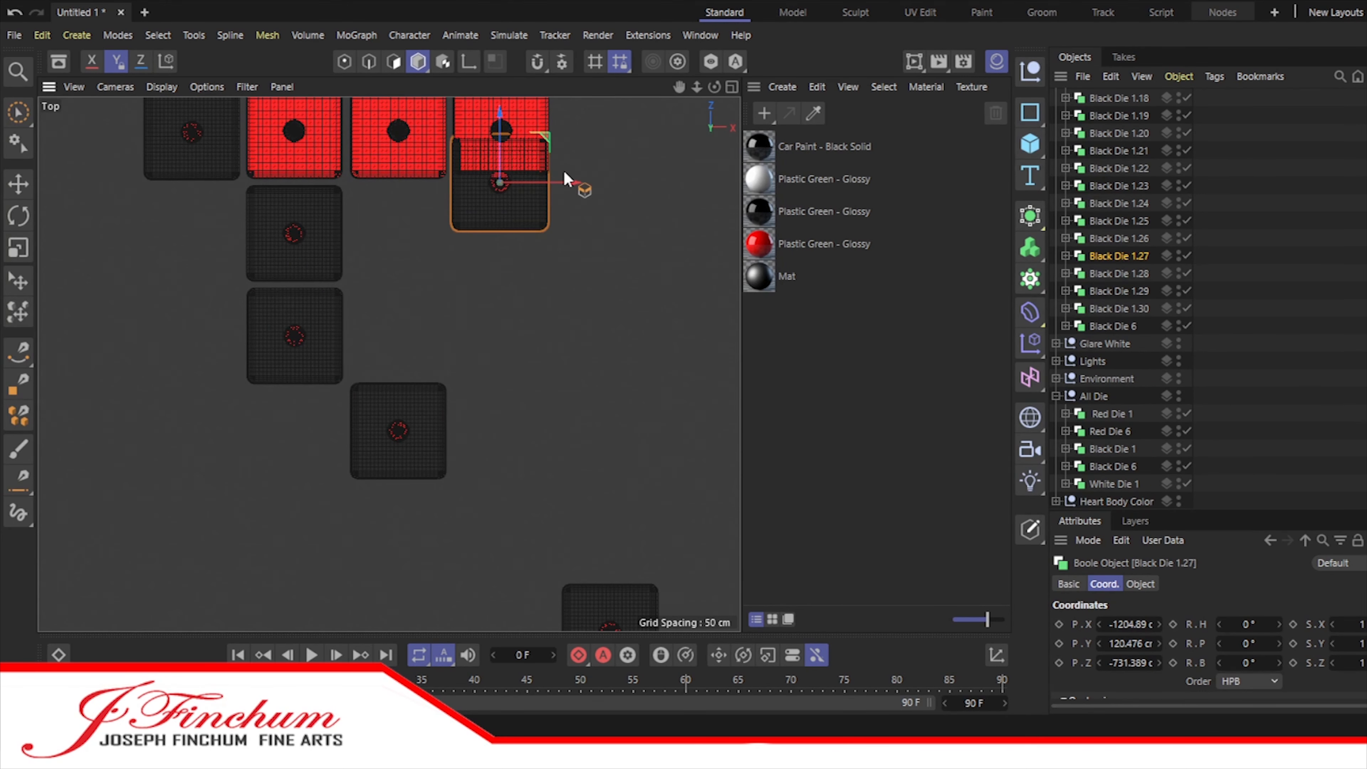
drag(573, 180, 576, 181)
drag(499, 119, 479, 469)
scroll(575, 348, down, 2)
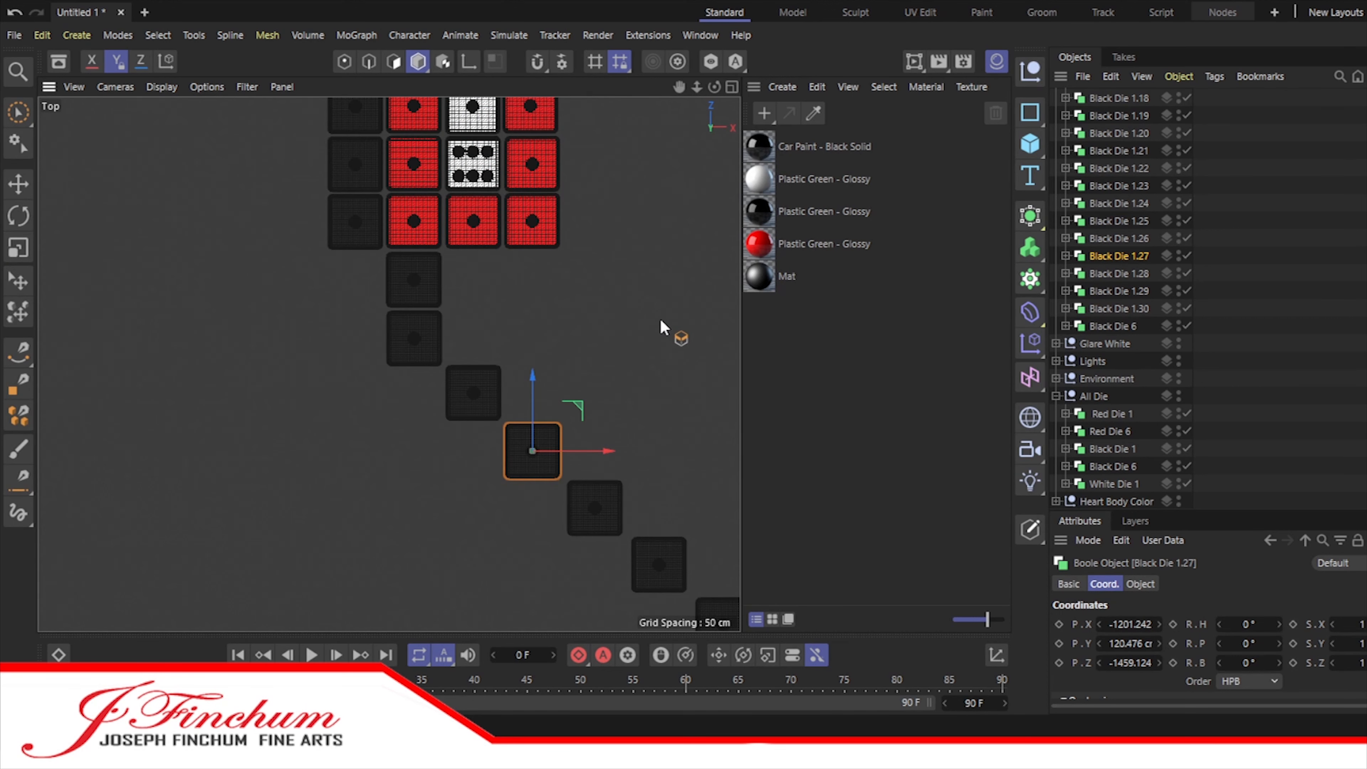
Step: Shift Black Die 1.28, 1.29 and 1.30 left to even out the spacing of the lower left staircase
drag(679, 87, 619, 10)
scroll(675, 450, up, 4)
click(1119, 273)
drag(449, 343, 436, 345)
click(1119, 291)
drag(584, 460, 558, 459)
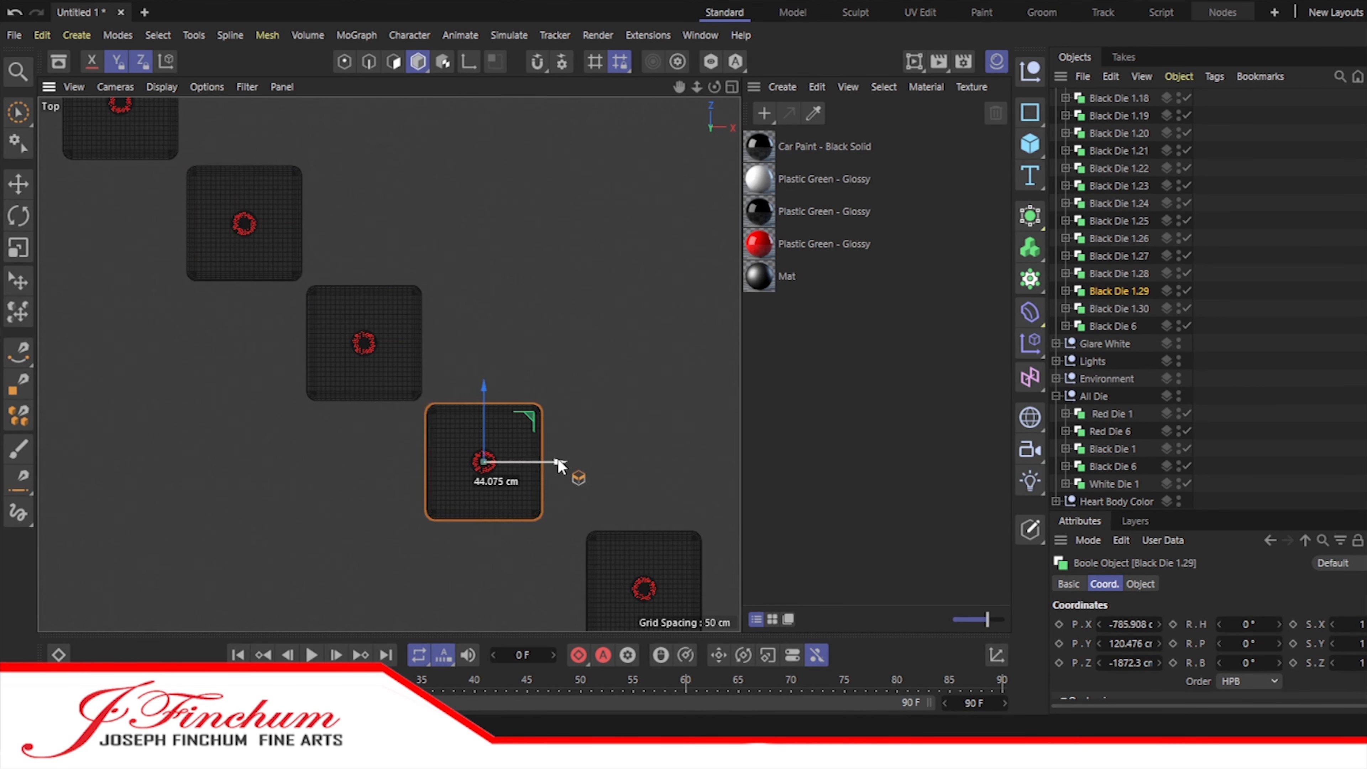
click(1119, 309)
drag(720, 588, 676, 588)
drag(599, 515, 599, 508)
Step: Duplicate the staircase's lowest black die as Black Die 1.31 and 1.32 and move both copies about 219 cm along X
scroll(342, 503, down, 5)
ctrl+drag(1119, 309, 1119, 318)
ctrl+drag(1119, 326, 1115, 337)
shift+click(1119, 325)
drag(502, 528, 541, 529)
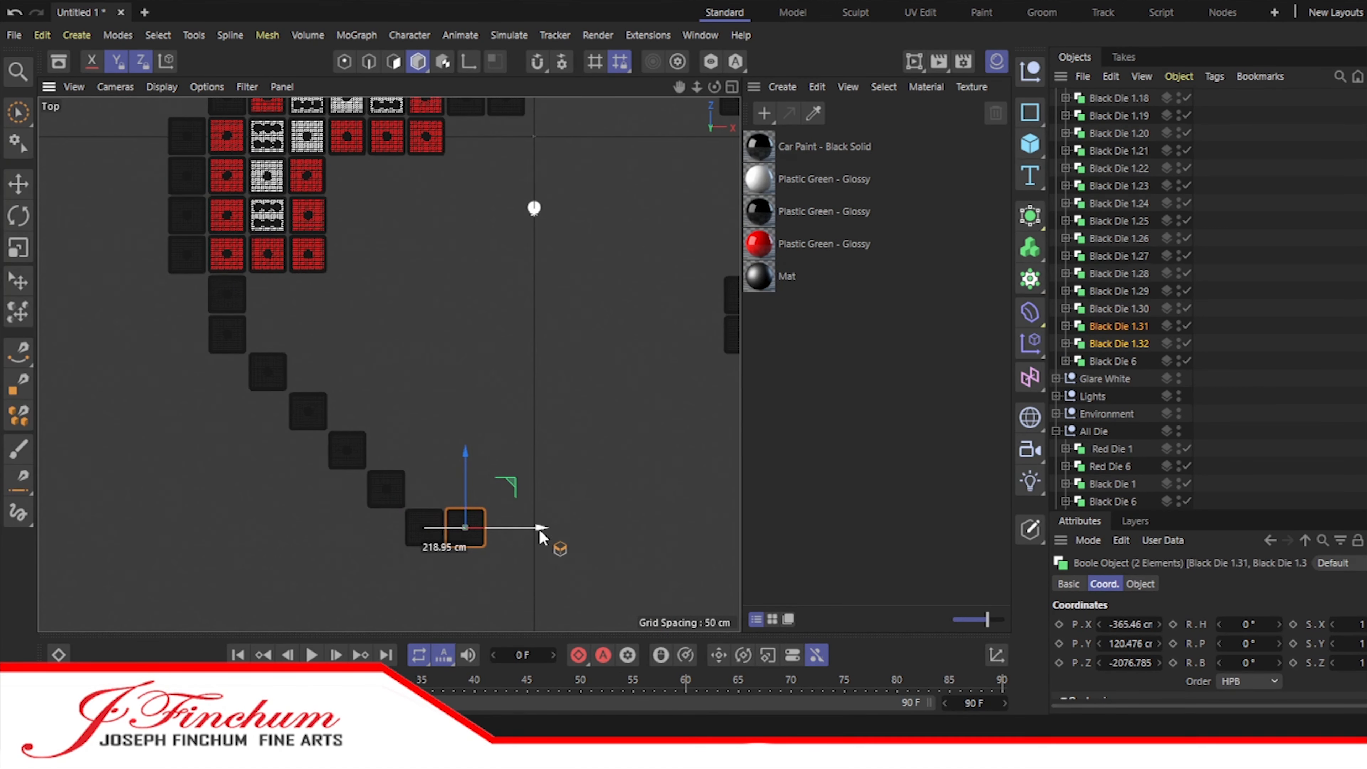
Step: Align Black Die 1.31 and 1.32 with the outline's notch die at about X -365 cm and return them to the staircase's lower end
drag(464, 455, 464, 97)
scroll(490, 313, up, 4)
drag(679, 87, 667, 597)
drag(415, 352, 417, 191)
drag(490, 272, 492, 272)
drag(411, 211, 414, 520)
scroll(414, 506, down, 5)
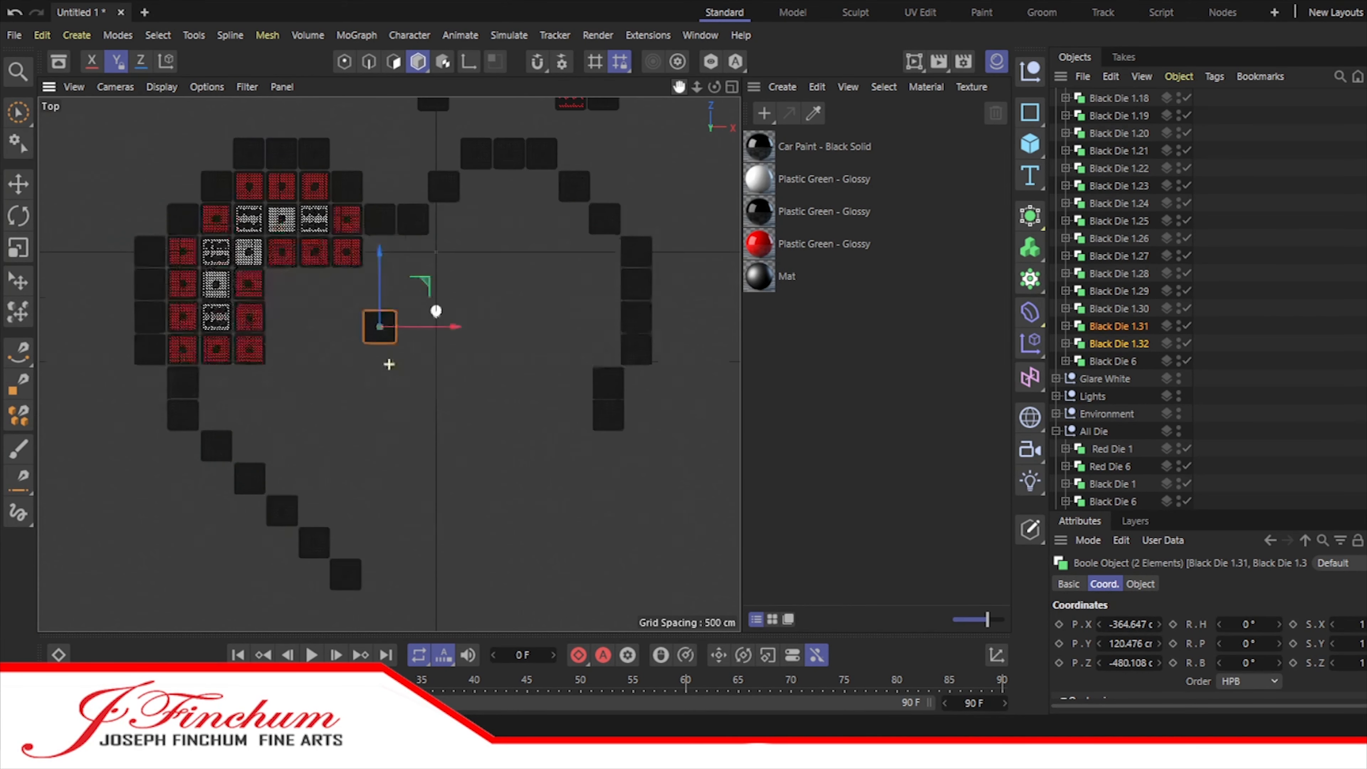
drag(679, 86, 676, 28)
drag(374, 191, 375, 473)
Step: Duplicate five black dice of the left diagonal staircase for use on the heart's other side
click(1121, 327)
shift+click(1118, 239)
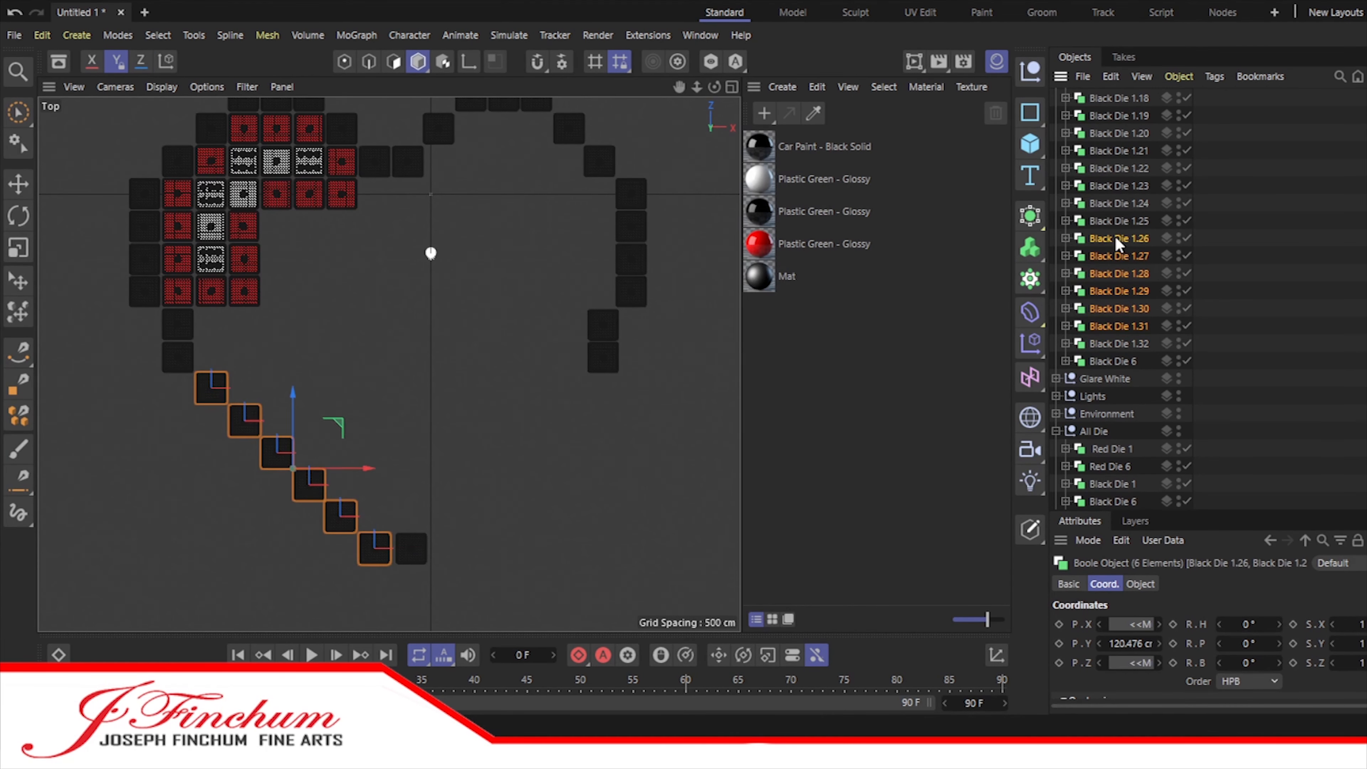
ctrl+drag(1125, 348, 1124, 350)
Step: Try to move and rotate the copied staircase dice into a mirrored diagonal
drag(353, 454, 569, 463)
key(ctrl+z)
key(r)
drag(278, 497, 739, 506)
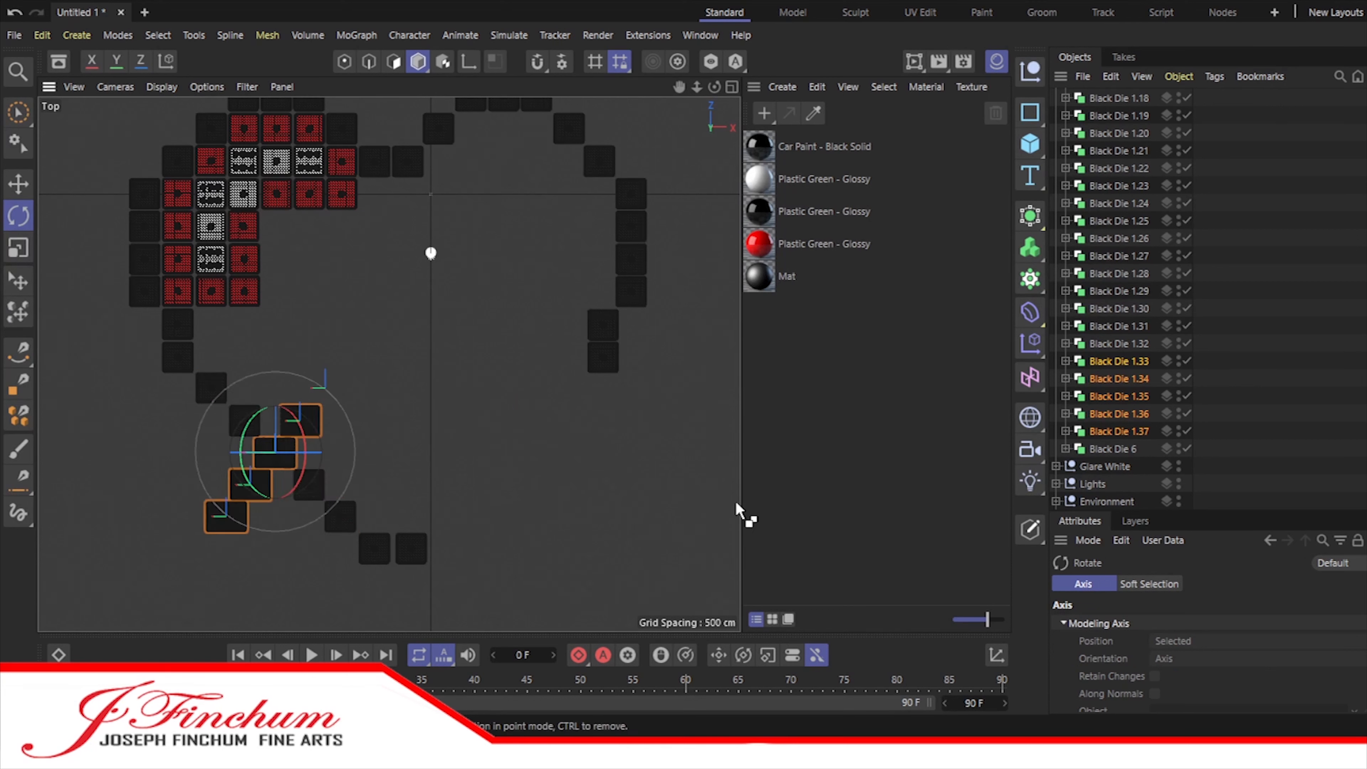
key(ctrl+z)
Step: Spread the copied black dice one by one into a mirrored staircase on the outline's right side
key(e)
drag(353, 456, 504, 438)
ctrl+click(1126, 431)
ctrl+click(1124, 413)
drag(493, 421, 558, 421)
ctrl+click(1124, 397)
drag(538, 404, 647, 388)
scroll(582, 413, up, 10)
drag(610, 302, 623, 301)
alt+middle_drag(622, 301, 382, 512)
Step: Align the black dice along the outline's right side column by column with small horizontal shifts
ctrl+click(1121, 362)
click(1120, 186)
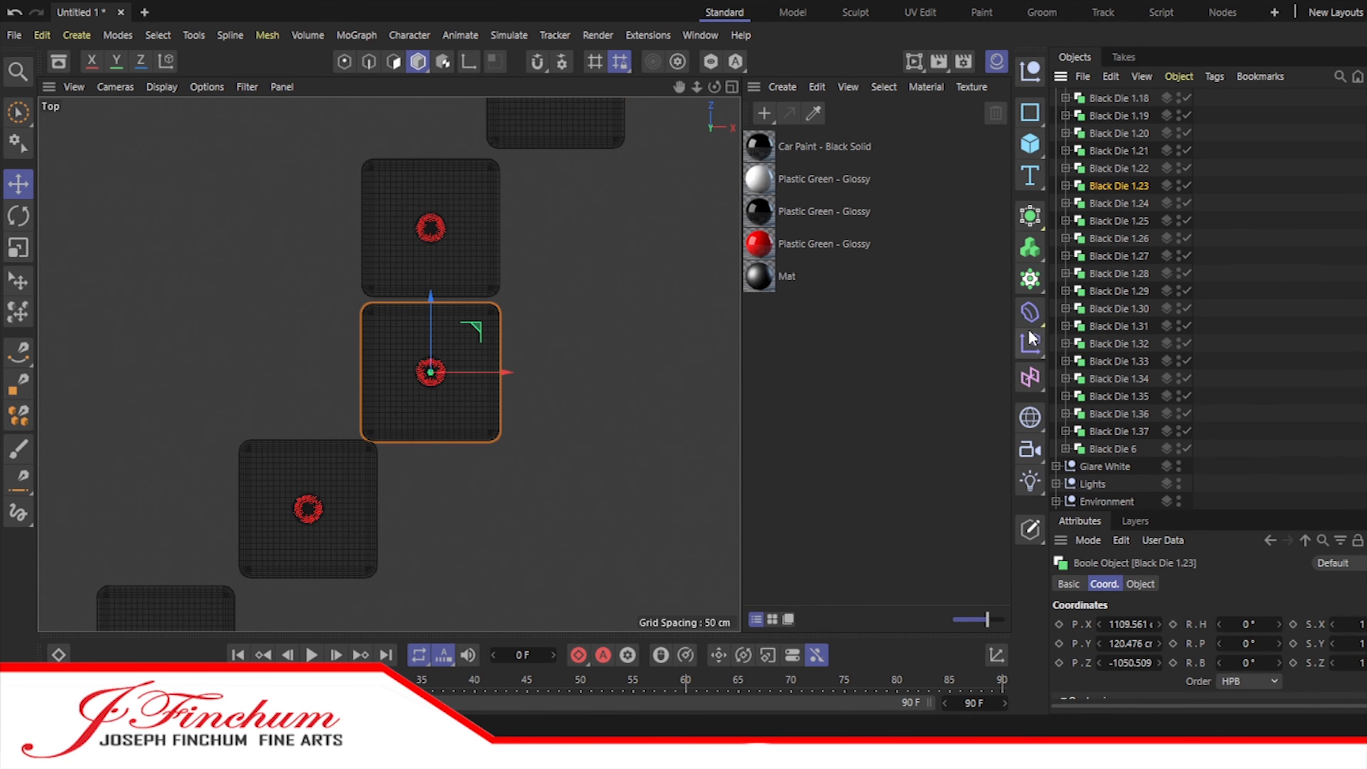
shift+click(1120, 169)
drag(508, 301, 527, 300)
click(1120, 168)
click(1120, 115)
alt+middle_drag(396, 178, 388, 364)
scroll(388, 363, down, 8)
click(1120, 98)
shift+click(1120, 151)
drag(519, 360, 536, 360)
Step: Fine-tune the spacing of the remaining black dice on the outline's right half, with Black Die 1.15 at about X 489 cm
scroll(1081, 161, up, 6)
click(1120, 308)
click(1119, 326)
drag(480, 199, 496, 198)
click(1119, 309)
drag(406, 135, 420, 136)
alt+middle_drag(420, 145, 427, 274)
click(1120, 257)
click(1120, 238)
drag(334, 199, 349, 199)
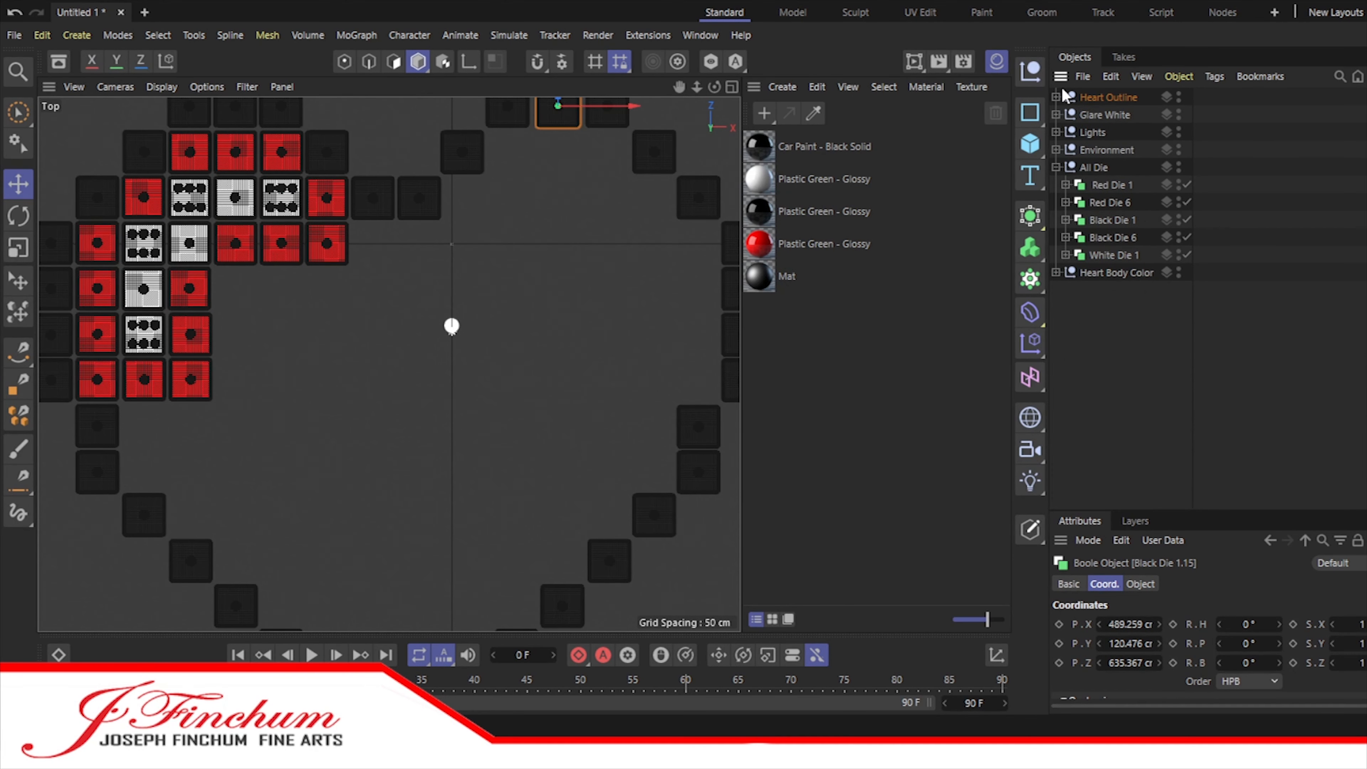
Step: Copy the three red dice beside the white glare from Heart Body Color and repeat them down three rows beneath
click(1056, 167)
click(1056, 185)
click(1109, 202)
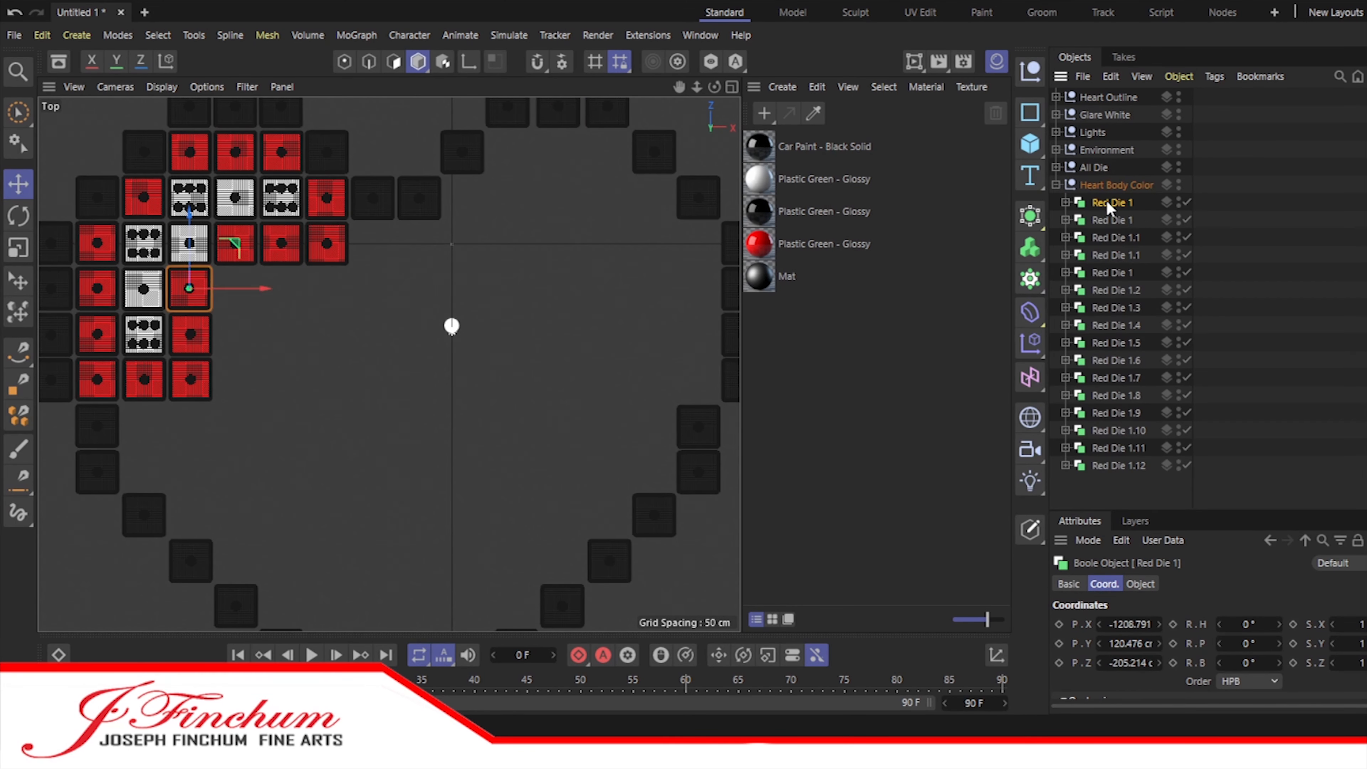
click(1114, 221)
shift+click(1117, 255)
click(1056, 185)
drag(282, 170, 285, 308)
key(ctrl+c)
key(ctrl+v)
key(ctrl+c)
key(ctrl+v)
Step: Copy the red dice of the lowest row downward to fill two five-die rows and a four-die row inside the outline
click(1056, 184)
click(1111, 186)
click(1111, 207)
key(Down)
key(Down)
key(Down)
key(Down)
key(Down)
key(Down)
key(Down)
key(Down)
key(Down)
key(Down)
key(Down)
key(Down)
key(Down)
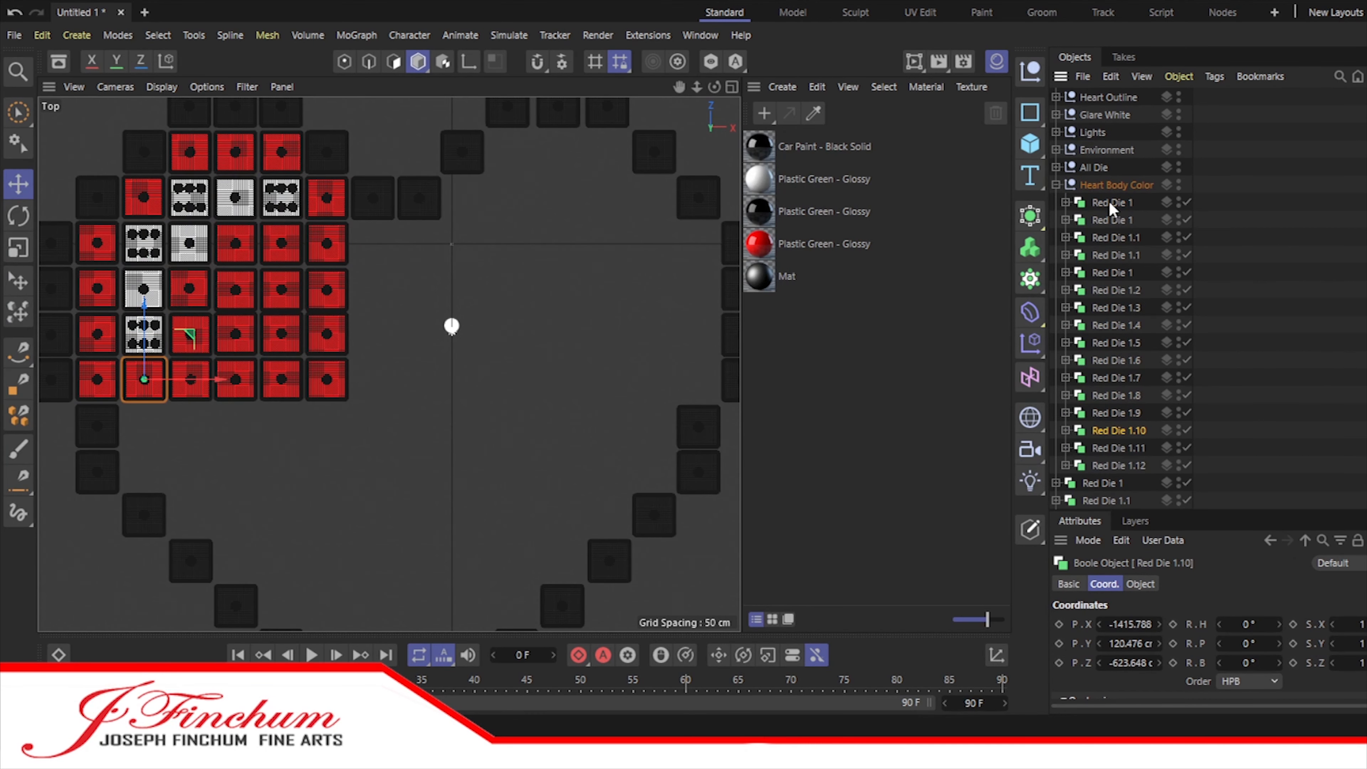
shift+click(1118, 448)
drag(1118, 449, 1116, 489)
scroll(1108, 458, up, 3)
click(1056, 185)
mouse_move(1109, 359)
mouse_down()
mouse_move(1108, 398)
mouse_move(1106, 387)
mouse_up()
shift+click(1107, 378)
drag(235, 310, 235, 356)
ctrl+drag(1109, 464, 1109, 474)
drag(235, 356, 259, 443)
Step: Copy the red dice farther down to fill the three-die and two-die rows beside the left staircase
scroll(1115, 431, down, 1)
ctrl+click(1116, 431)
ctrl+click(1113, 449)
ctrl+drag(1113, 483, 1113, 507)
drag(282, 442, 306, 530)
scroll(365, 505, down, 2)
Step: Add a single red die copy at the lower end of the filled left half's innermost column
drag(679, 87, 725, 2)
click(1107, 499)
ctrl+drag(1105, 499, 1098, 507)
drag(384, 335, 384, 374)
scroll(384, 373, down, 1)
drag(684, 85, 664, 161)
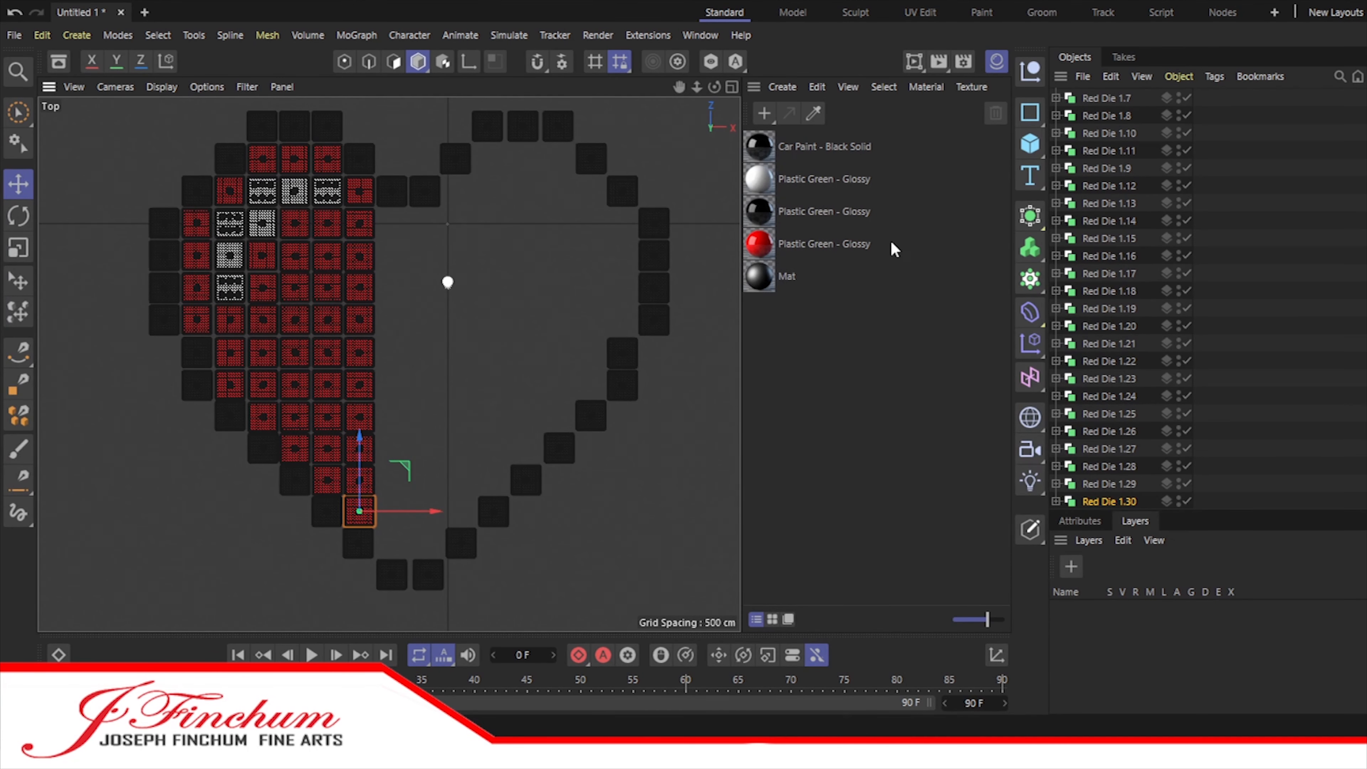
ctrl+click(1109, 413)
ctrl+click(1108, 484)
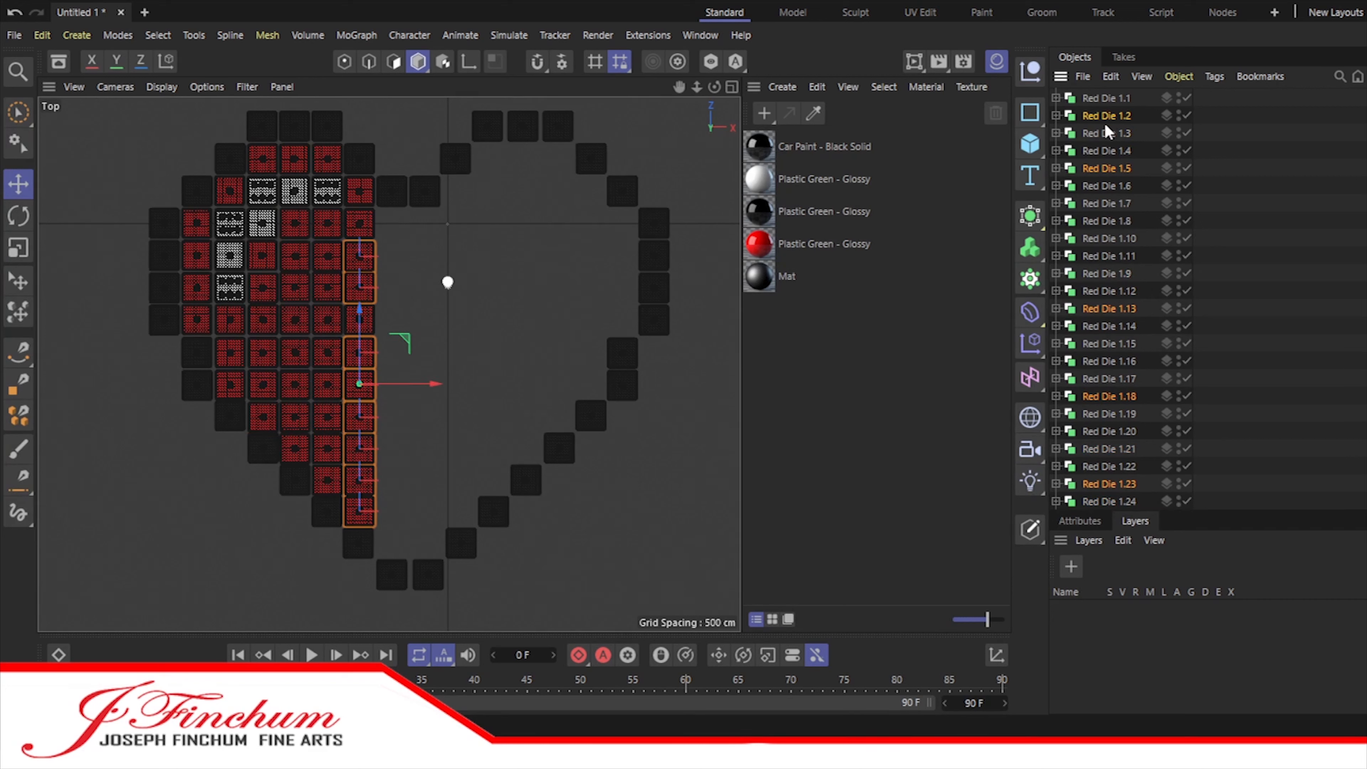
ctrl+click(1106, 221)
scroll(1109, 161, up, 4)
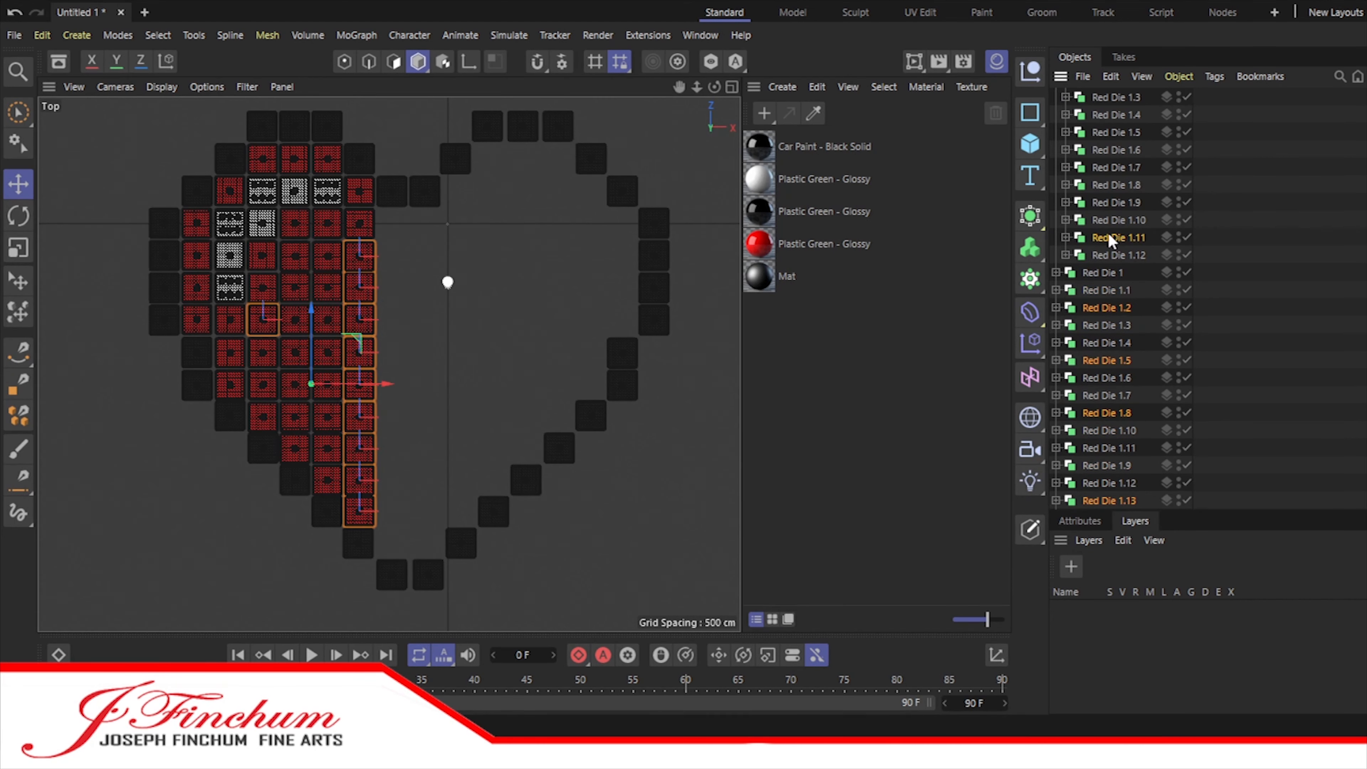
scroll(1104, 161, up, 4)
Step: Copy all the dice of the innermost red column, place the copies one column to the right and lower them one row
click(1124, 237)
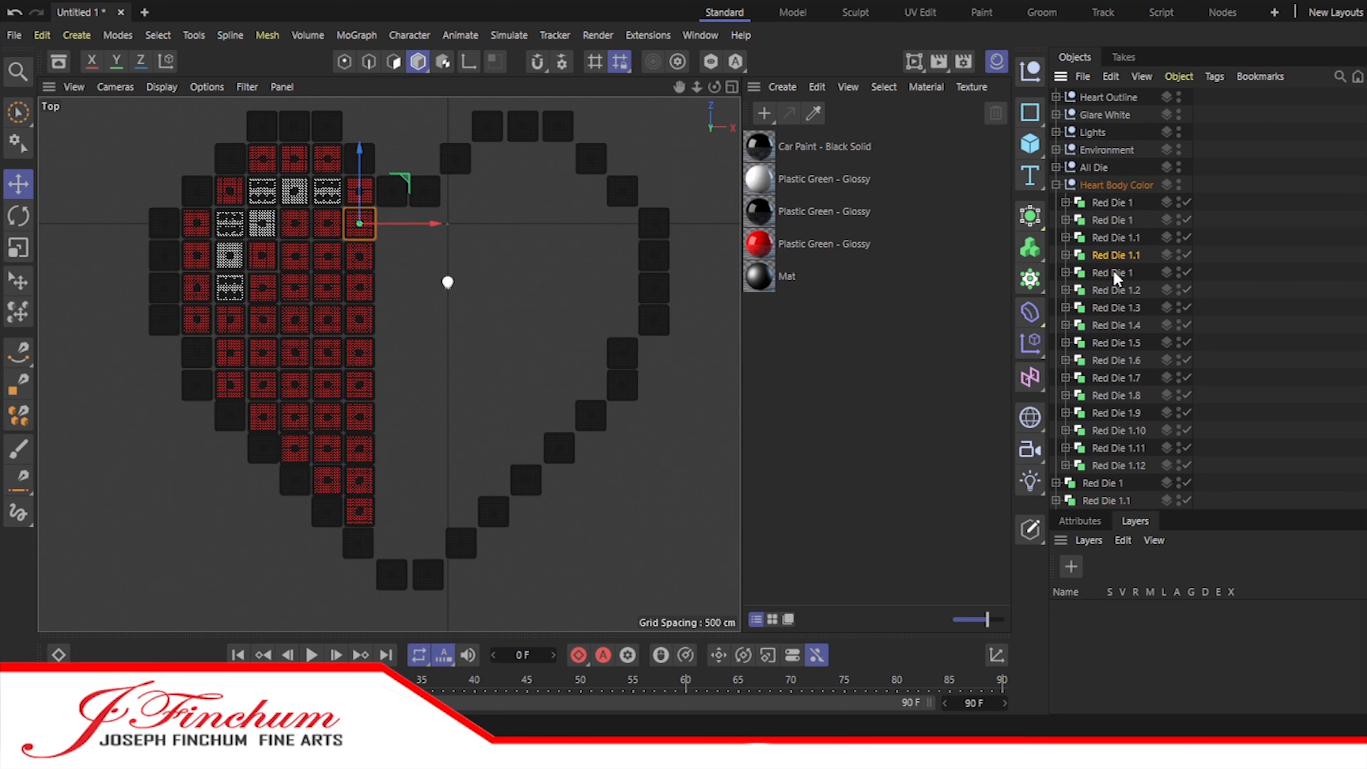
scroll(1113, 275, down, 4)
ctrl+click(1113, 306)
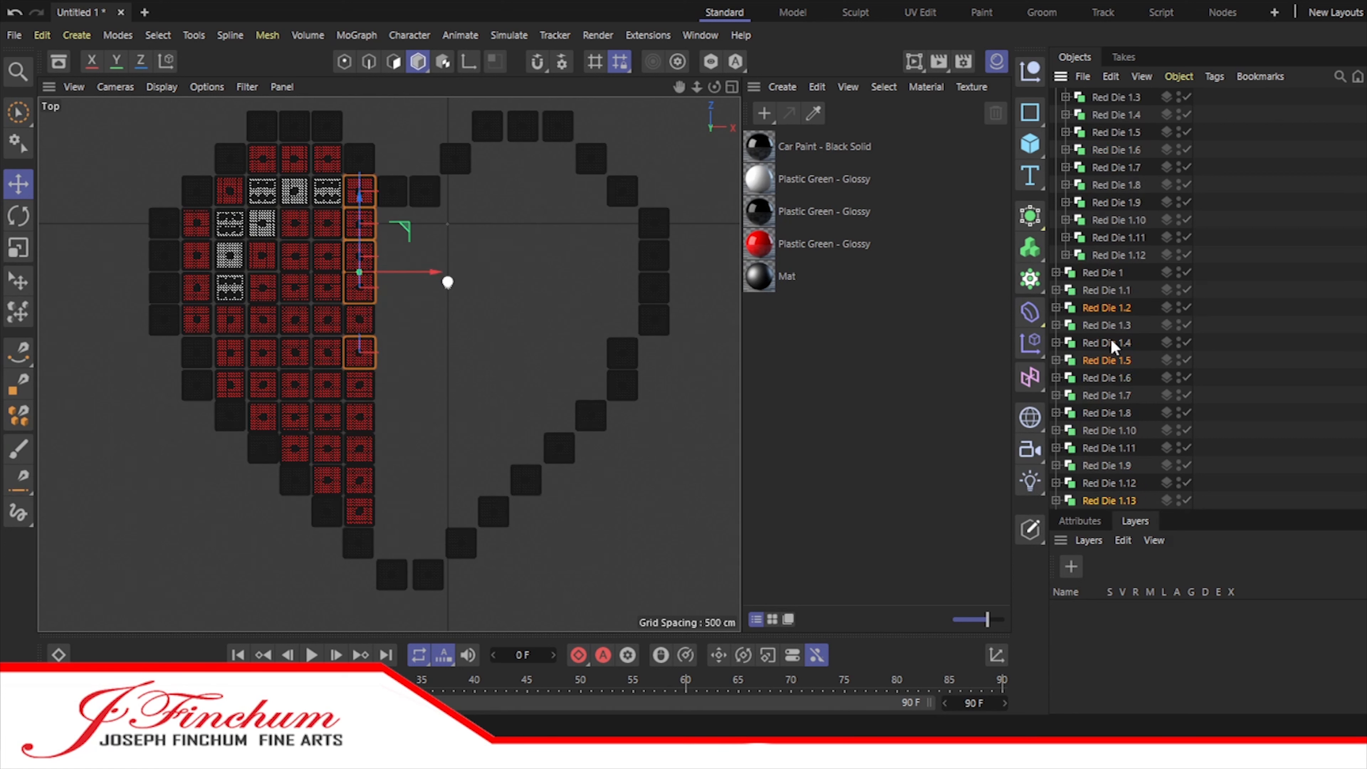
scroll(1114, 377, down, 2)
scroll(1110, 462, down, 2)
ctrl+drag(1109, 429, 1106, 433)
scroll(1106, 426, down, 4)
key(ctrl+z)
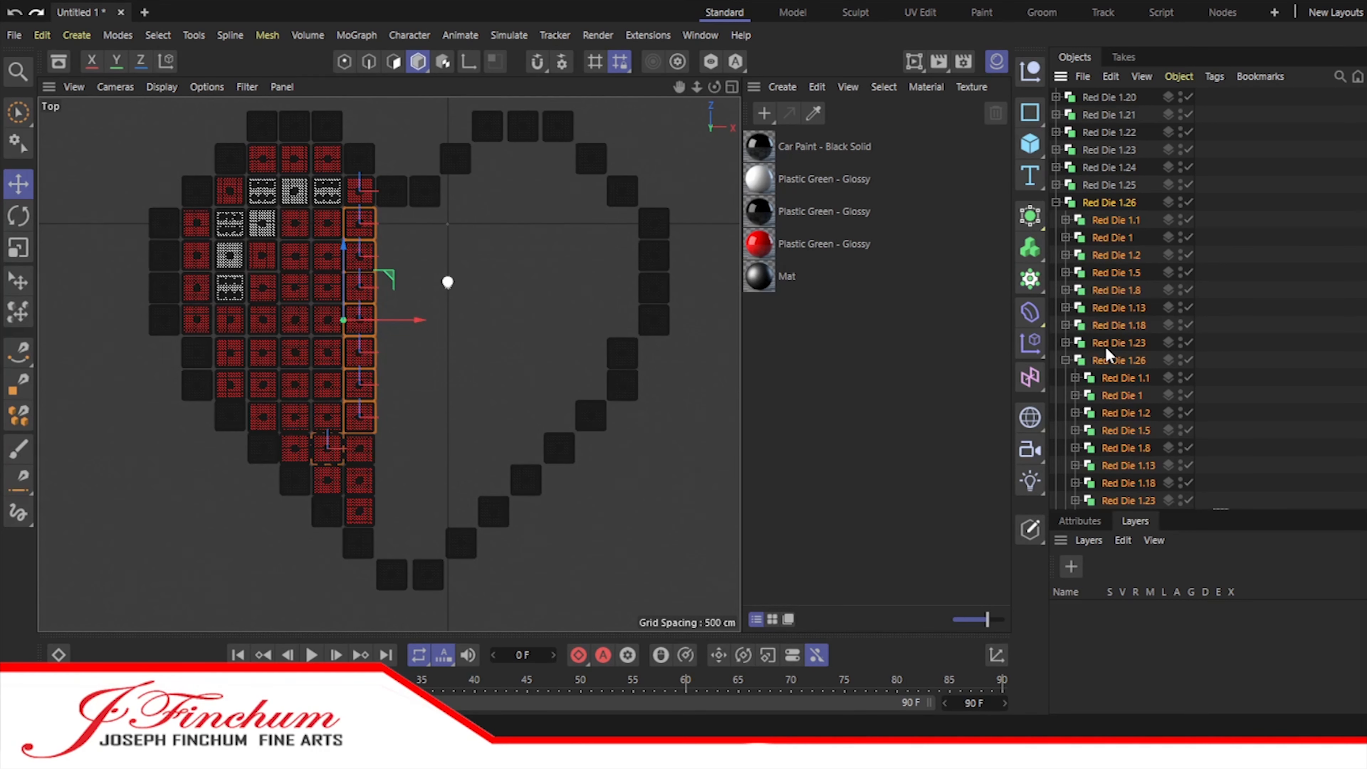
key(ctrl+z)
key(ctrl+c)
key(ctrl+v)
drag(435, 352, 467, 351)
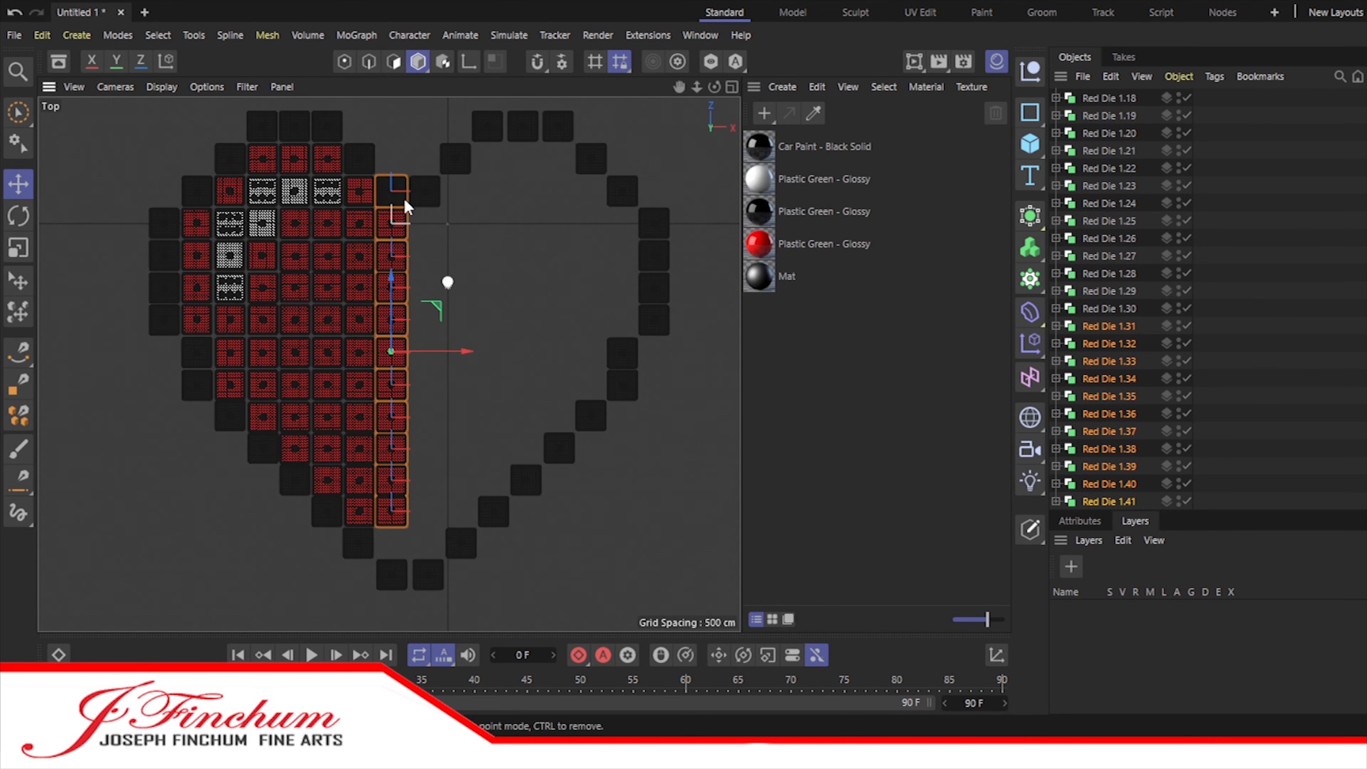
drag(397, 276, 397, 309)
Step: Copy the lowered red column once more and move it one column to the right at the same height
key(ctrl+c)
key(ctrl+v)
drag(486, 387, 521, 387)
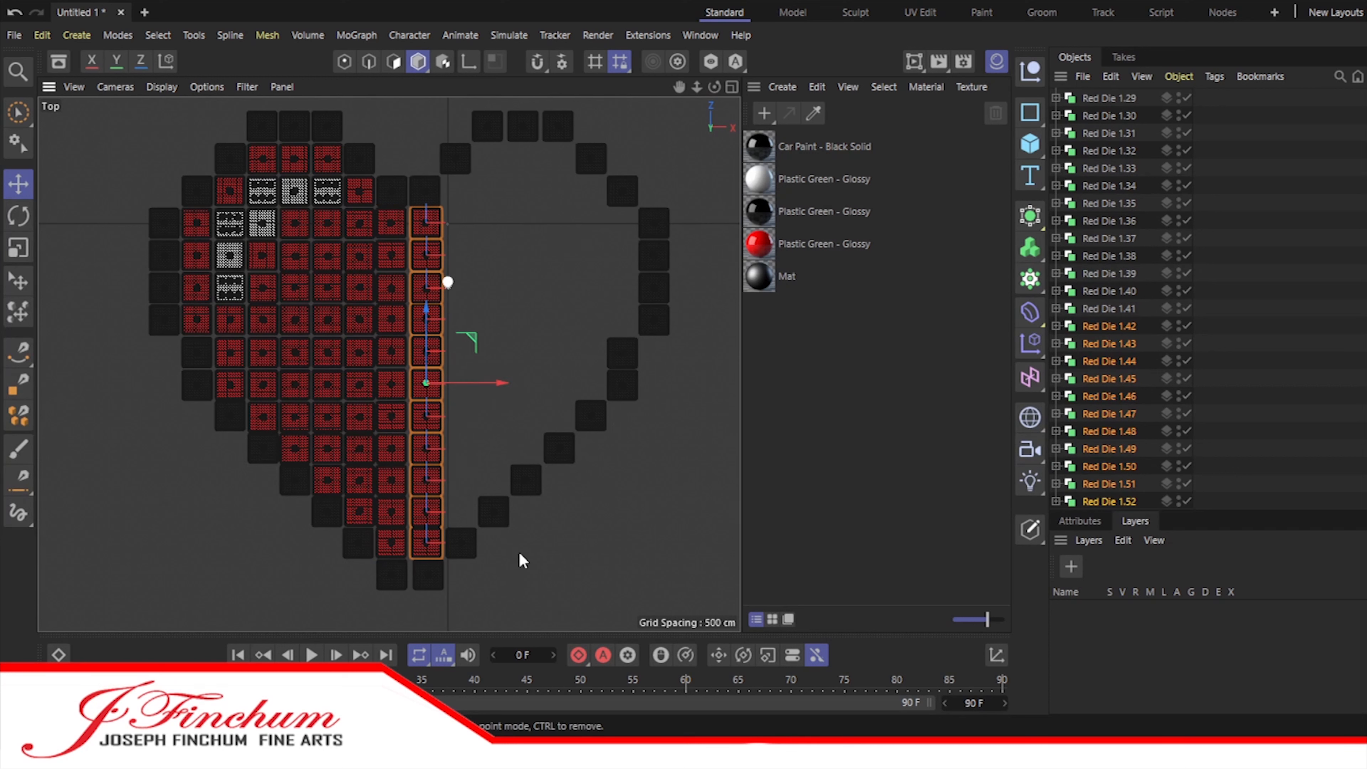
Step: Duplicate the red column twice more to the right, raising each copy one row to follow the outline
ctrl+drag(1112, 501, 1113, 508)
drag(498, 385, 532, 384)
drag(460, 323, 459, 294)
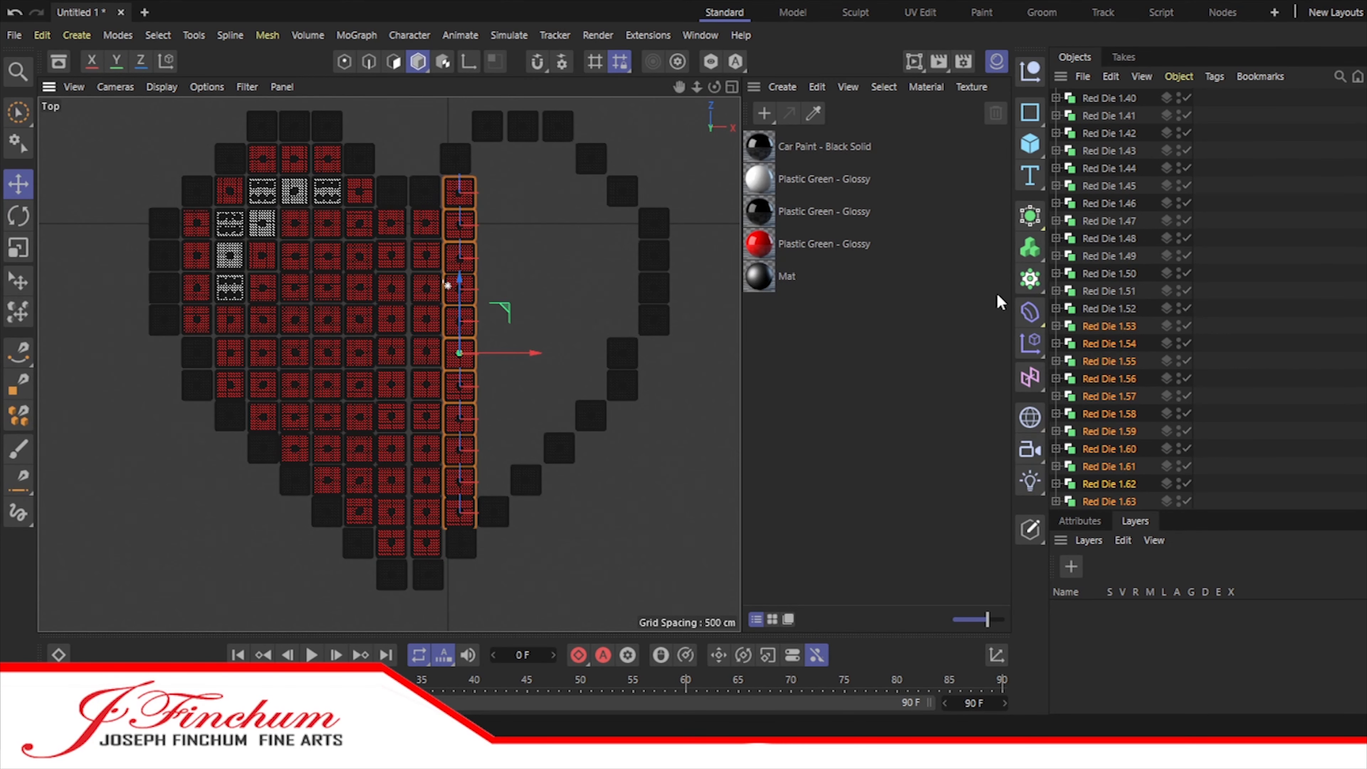
drag(533, 354, 567, 354)
drag(493, 278, 493, 246)
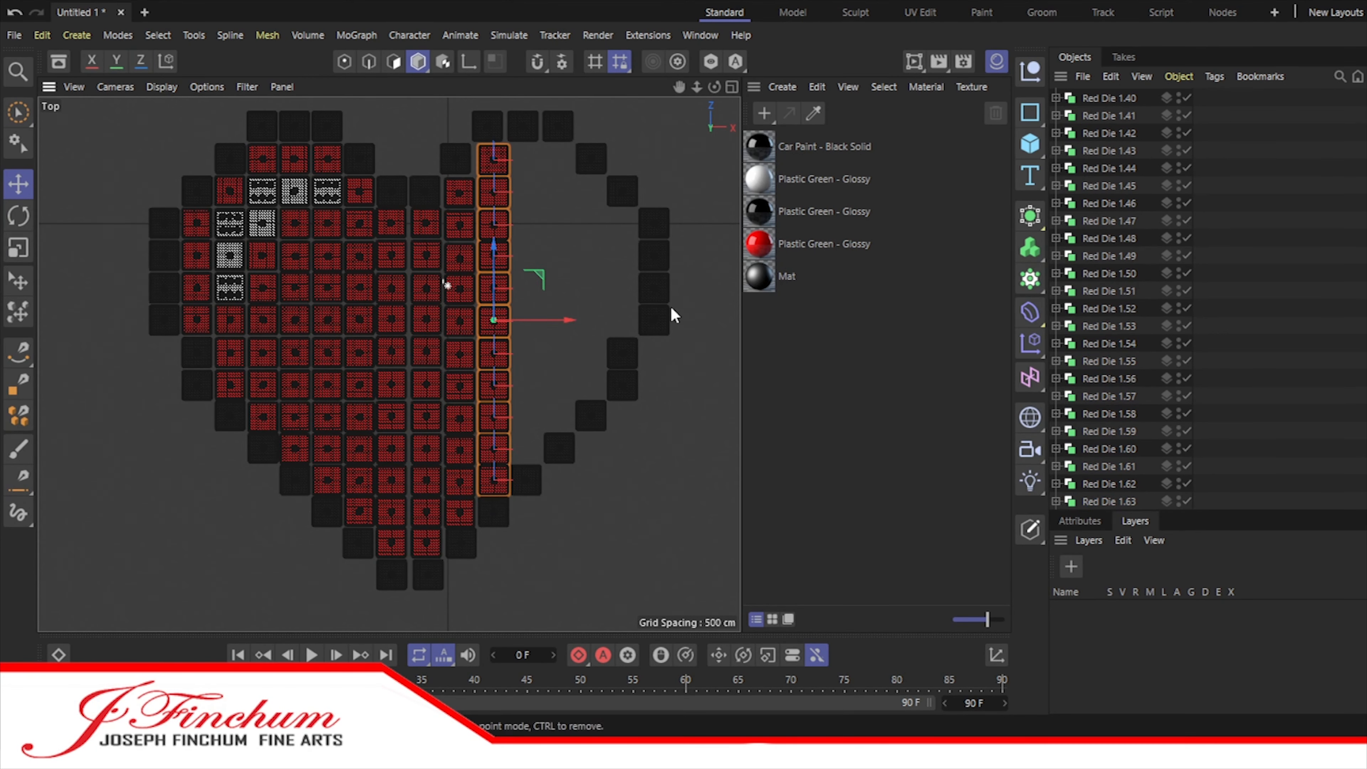
Step: Add two more red column copies to the right and delete the surplus dice that overlap the outline's lower edge
key(ctrl+c)
key(ctrl+v)
scroll(1108, 344, down, 7)
drag(565, 318, 627, 305)
click(1110, 502)
key(Delete)
shift+click(1107, 501)
scroll(1110, 500, down, 4)
click(1118, 500)
key(Delete)
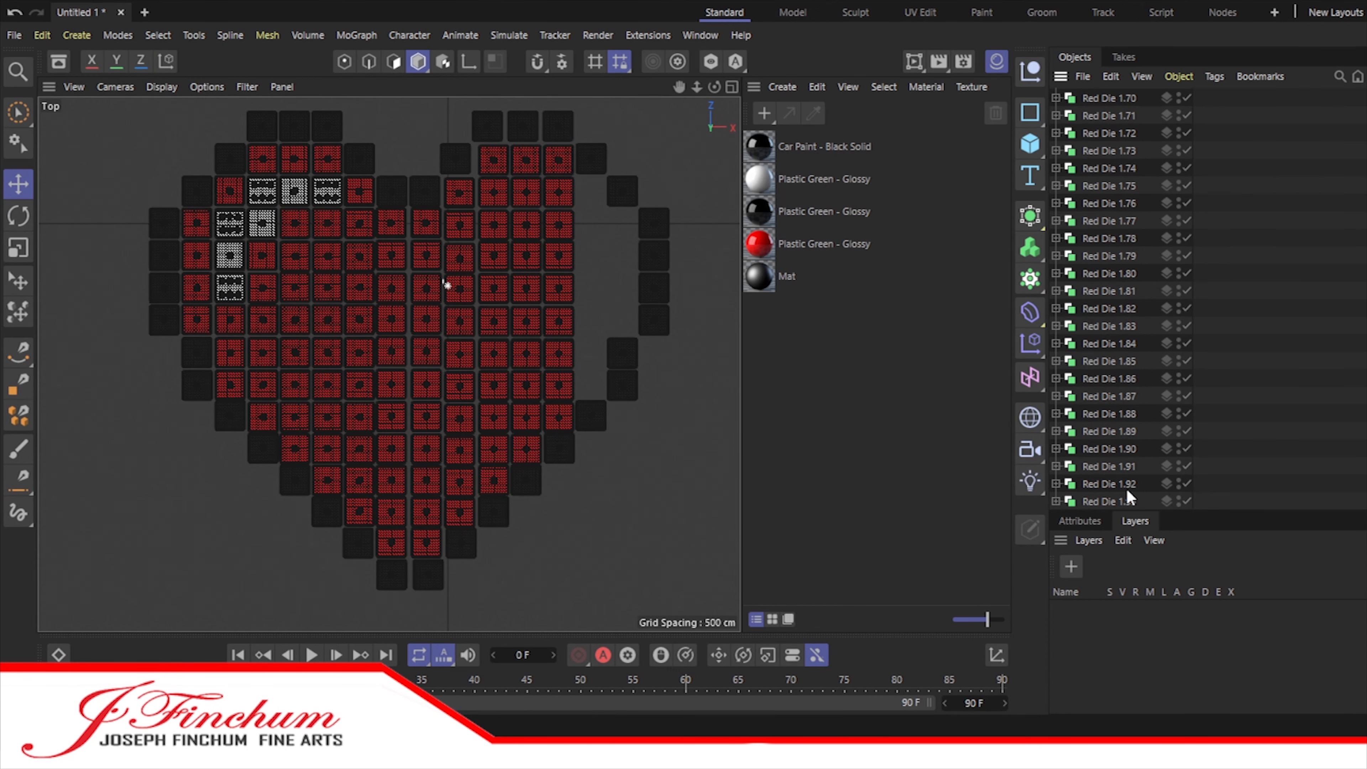
Step: Copy seven red dice from the last column into the next column to the right, lowered inside the outline
click(1109, 501)
click(1109, 483)
shift+click(1106, 448)
ctrl+drag(1117, 505, 1117, 506)
drag(632, 293, 676, 277)
scroll(1122, 409, down, 3)
ctrl+click(1123, 413)
key(ctrl+z)
Step: Copy four middle dice of the newest red column and move them about 217 cm right into the heart's last open column
scroll(1109, 363, up, 20)
scroll(1140, 367, down, 20)
ctrl+drag(1113, 466, 1117, 504)
scroll(1117, 505, down, 2)
drag(667, 280, 699, 281)
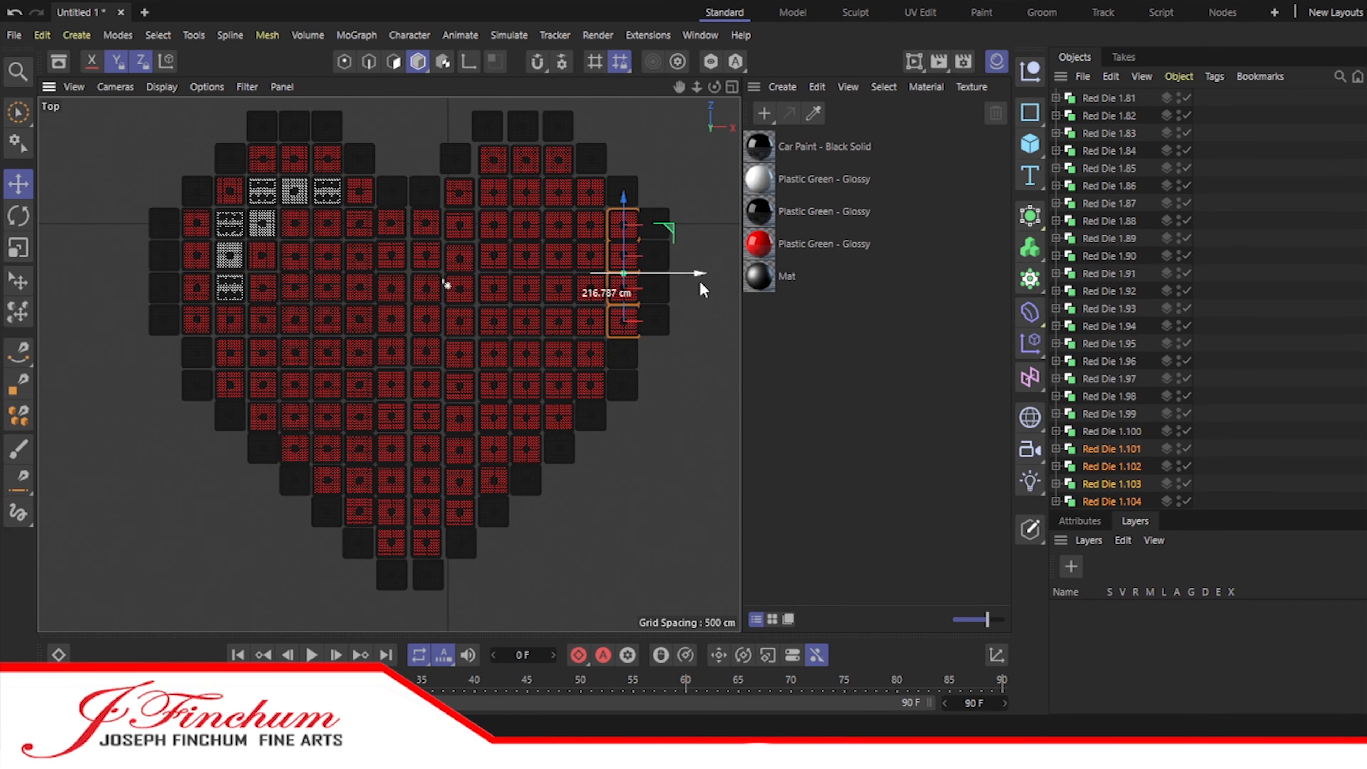
Step: Select all the loose red dice, move them into the Heart Body Color group, and collapse and deselect it
scroll(610, 274, up, 8)
scroll(1096, 366, up, 20)
click(1096, 367)
scroll(1095, 366, down, 20)
shift+click(1106, 501)
scroll(1096, 369, up, 20)
drag(1096, 369, 1109, 184)
click(1056, 184)
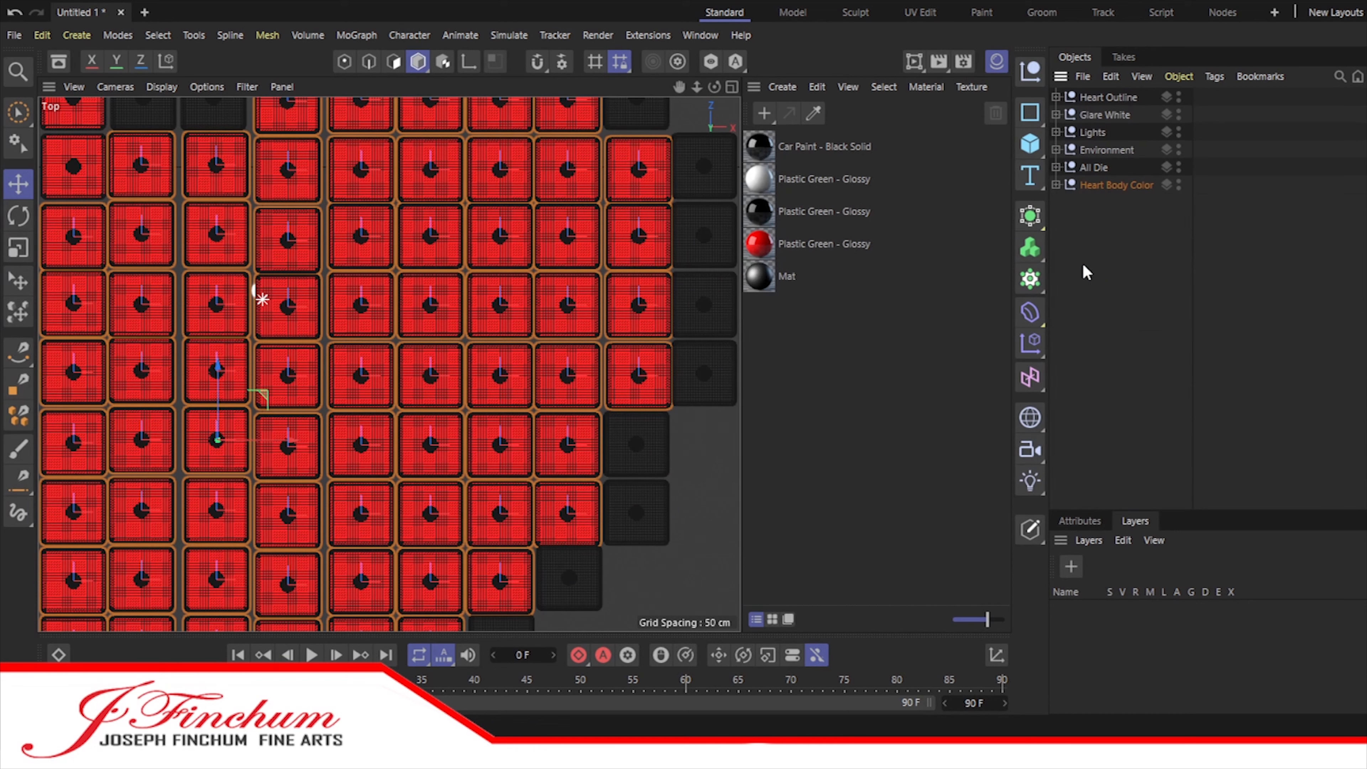
scroll(632, 402, down, 10)
click(1157, 317)
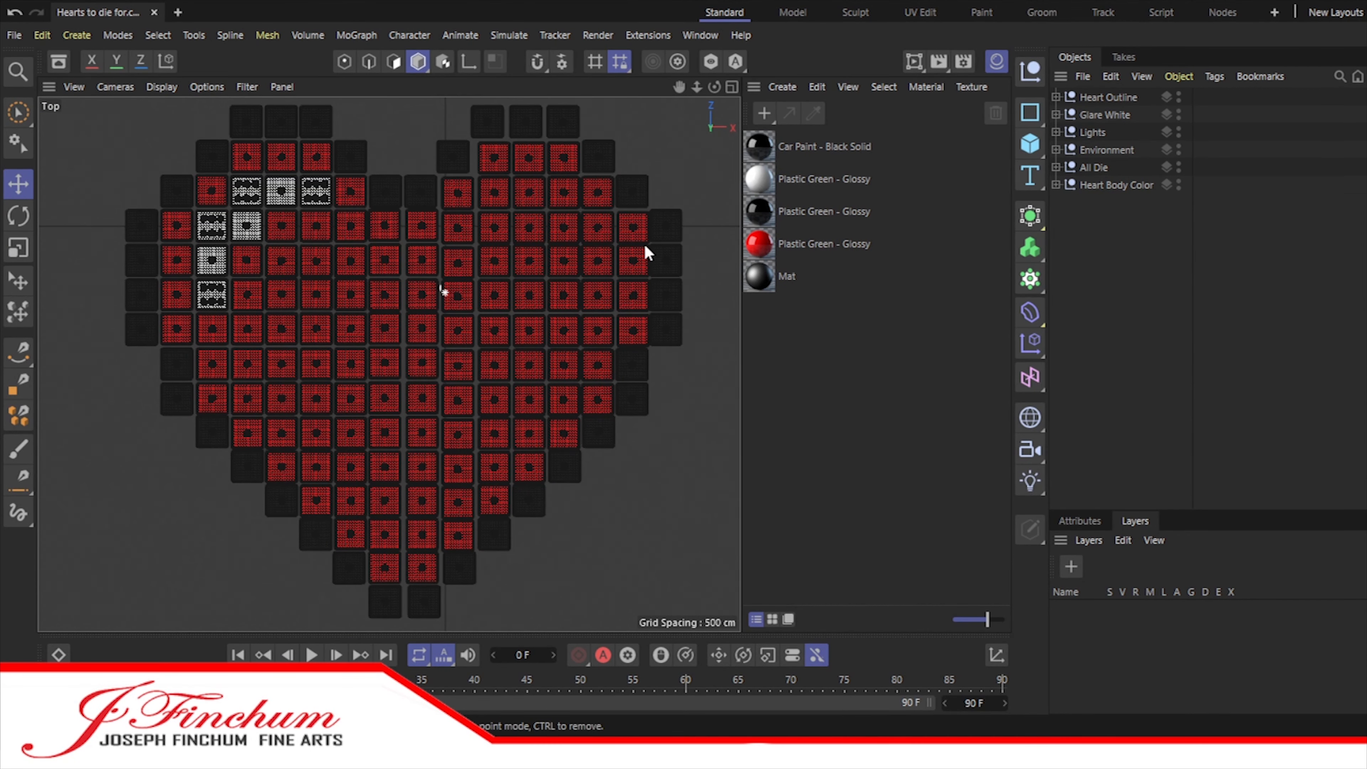
Step: Expand the Heart Body Color group and start deleting the newest red dice in the heart's far right columns
click(1056, 185)
click(1108, 186)
click(1108, 202)
scroll(1114, 269, down, 20)
click(1127, 502)
key(Delete)
click(1122, 503)
key(Delete)
click(1123, 501)
key(Delete)
click(1123, 501)
Step: Delete the two lowest red dice in each right-side column, leaving an open band along the lower-right outline
key(Delete)
click(1123, 500)
key(Delete)
click(1132, 490)
click(1122, 413)
key(Delete)
click(1133, 500)
click(1117, 413)
key(Delete)
click(1115, 395)
click(1117, 292)
key(Delete)
click(1117, 290)
Step: Delete the lowest red dice of the columns near the heart's bottom tip and add a Heart Shadow group
key(Delete)
click(1119, 183)
click(1118, 151)
key(Delete)
scroll(1108, 216, up, 6)
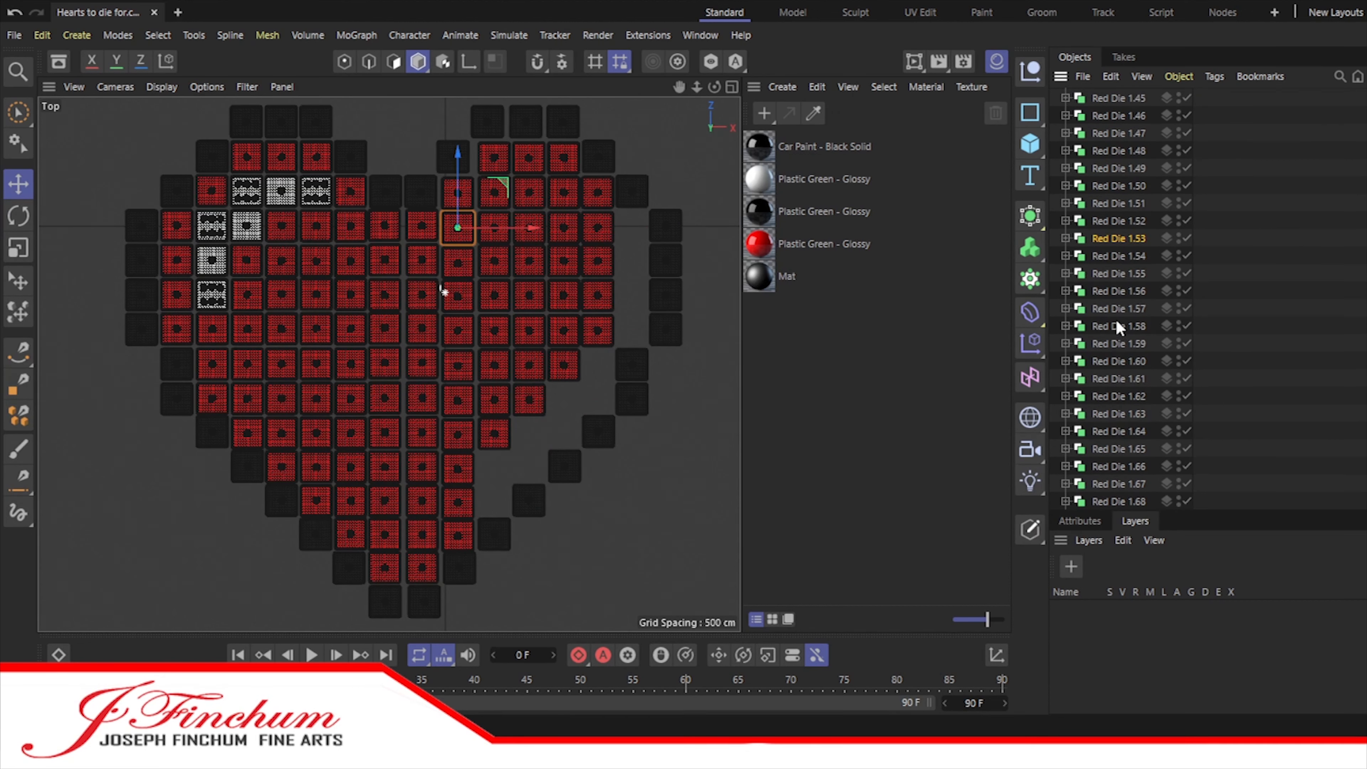
click(1120, 396)
key(Delete)
click(1119, 396)
key(Delete)
click(1119, 220)
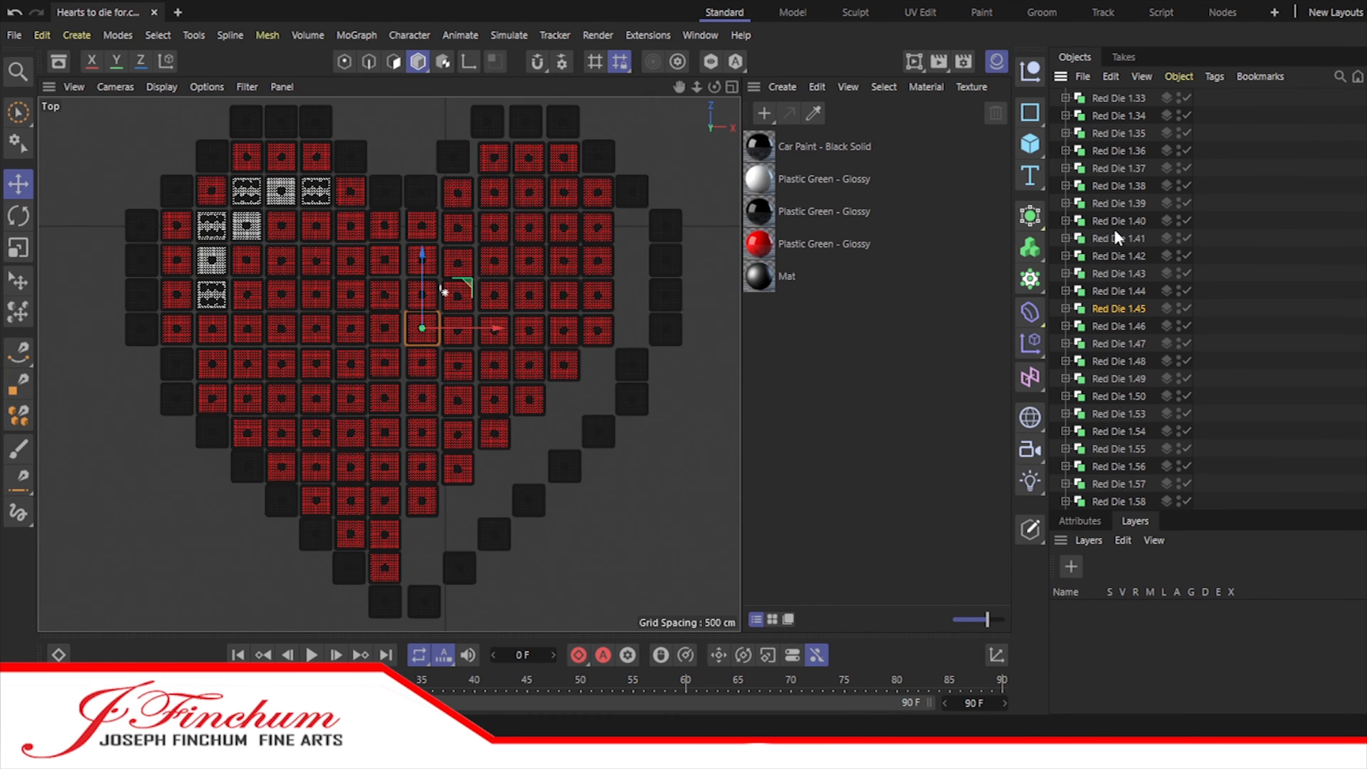
scroll(1109, 215, up, 10)
click(1056, 185)
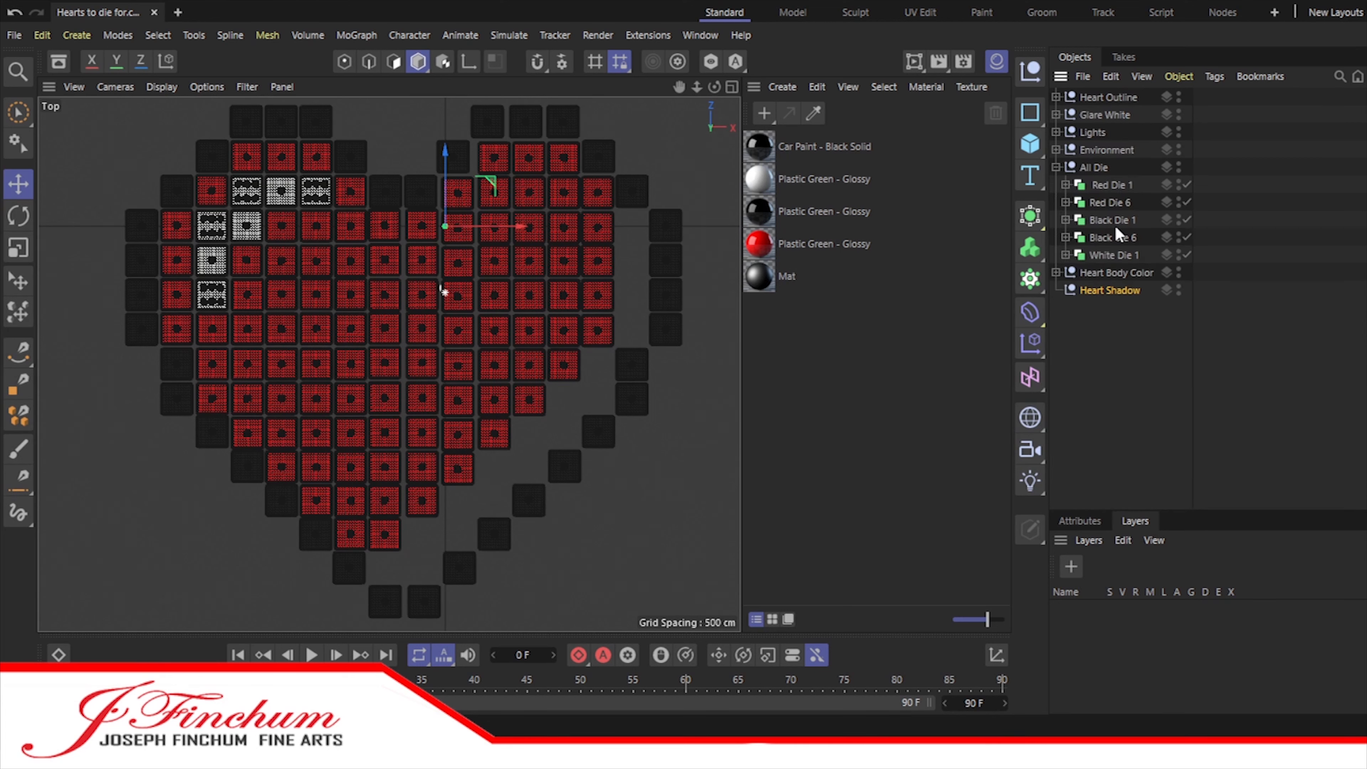
Step: Copy the red six die from All Die into the Heart Shadow group and place it atop the emptied right column
click(1098, 201)
ctrl+drag(1098, 202, 1108, 291)
scroll(607, 457, down, 4)
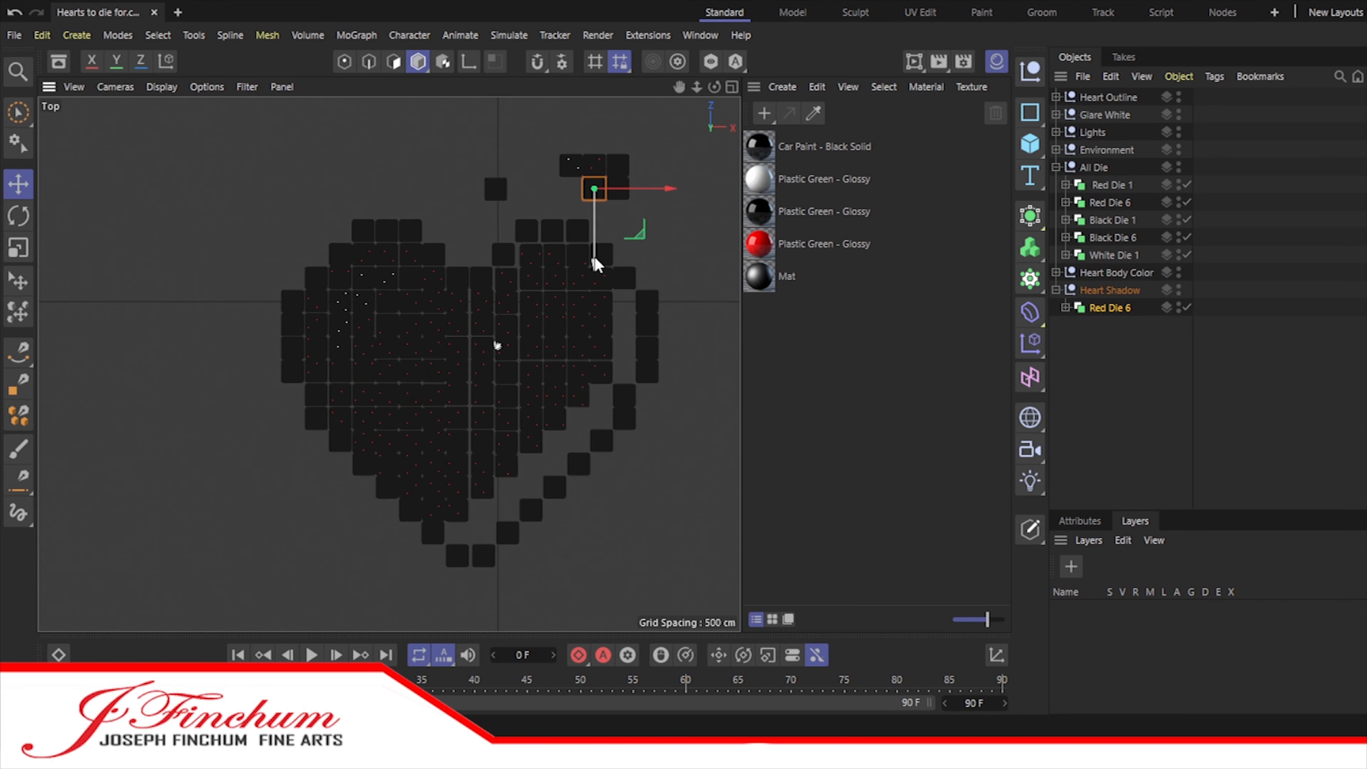
scroll(398, 272, up, 10)
click(401, 270)
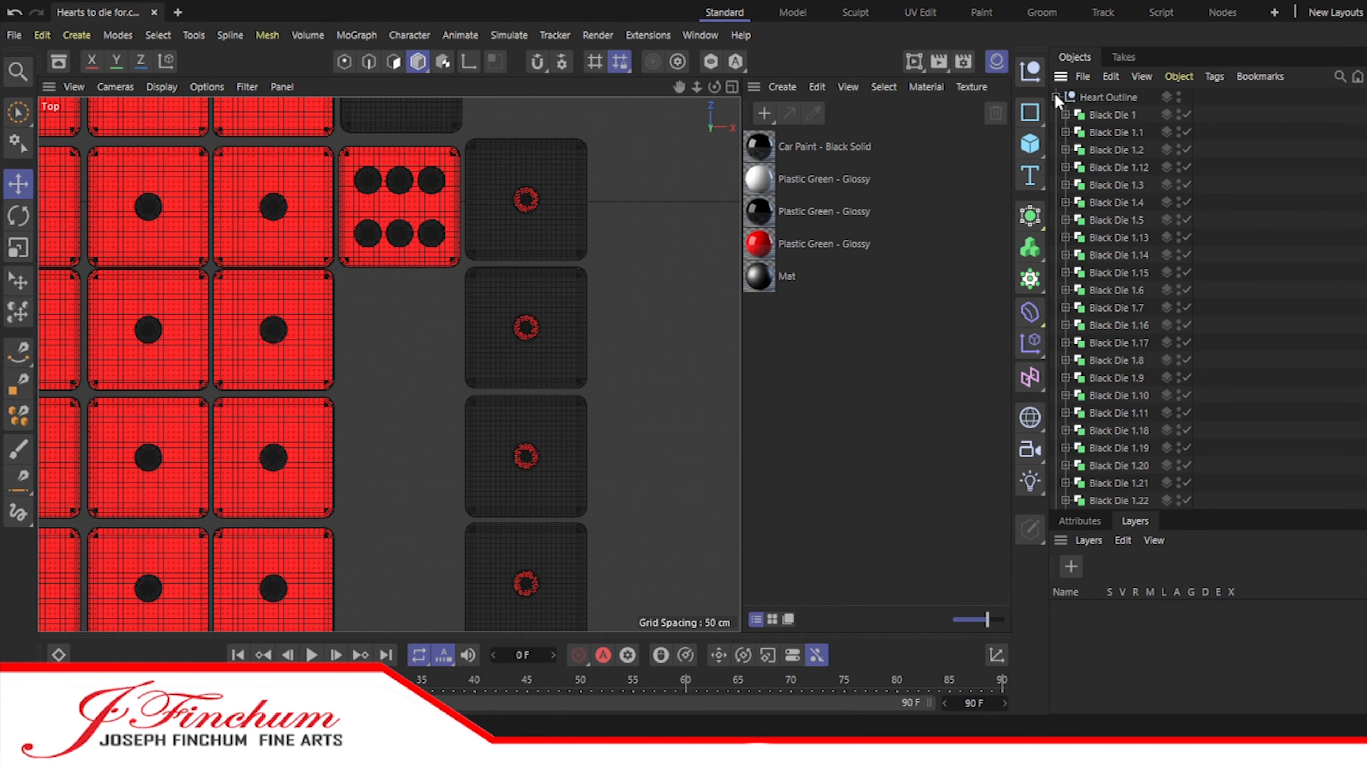
Step: Nudge the black outline dice beside the empty right column into even spacing and collapse the Heart Outline group
click(1057, 483)
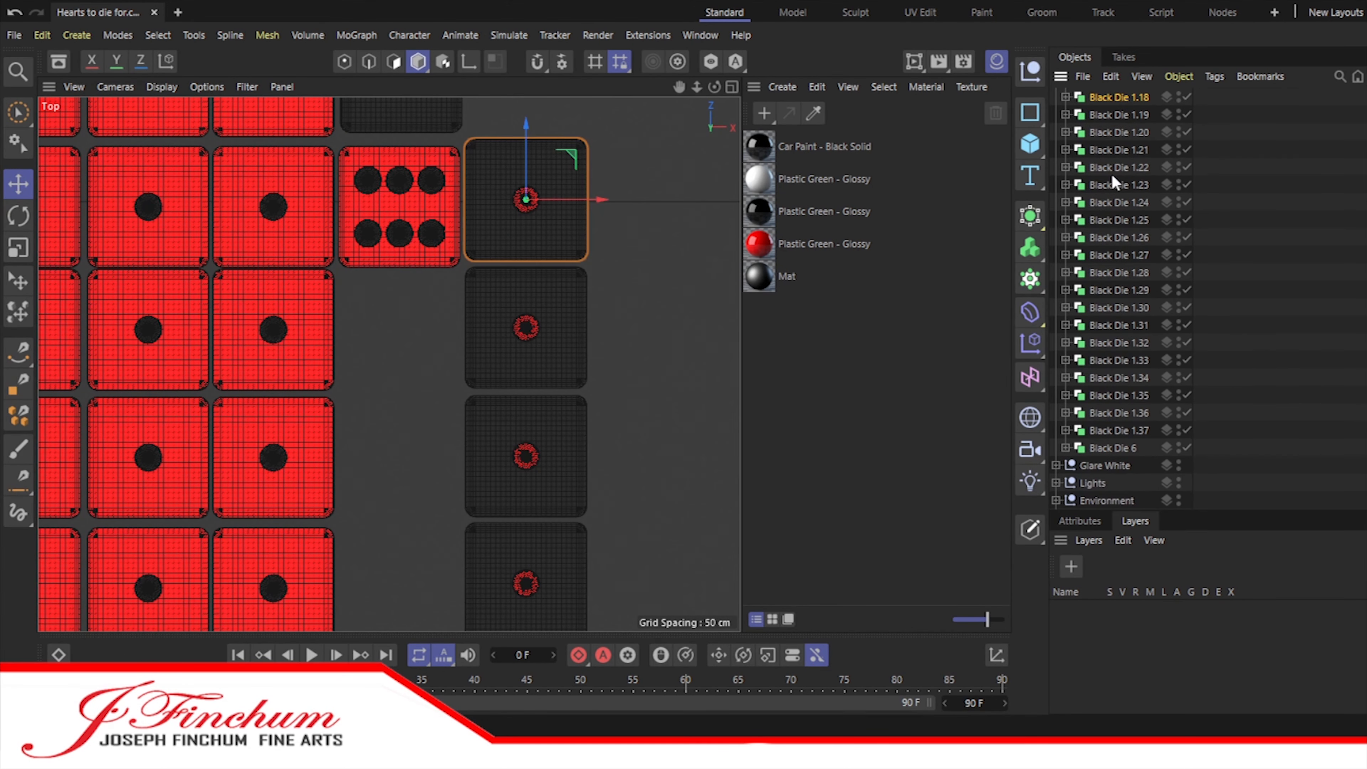
shift+click(1117, 151)
scroll(556, 389, down, 4)
drag(556, 388, 560, 387)
drag(484, 304, 483, 313)
click(1056, 97)
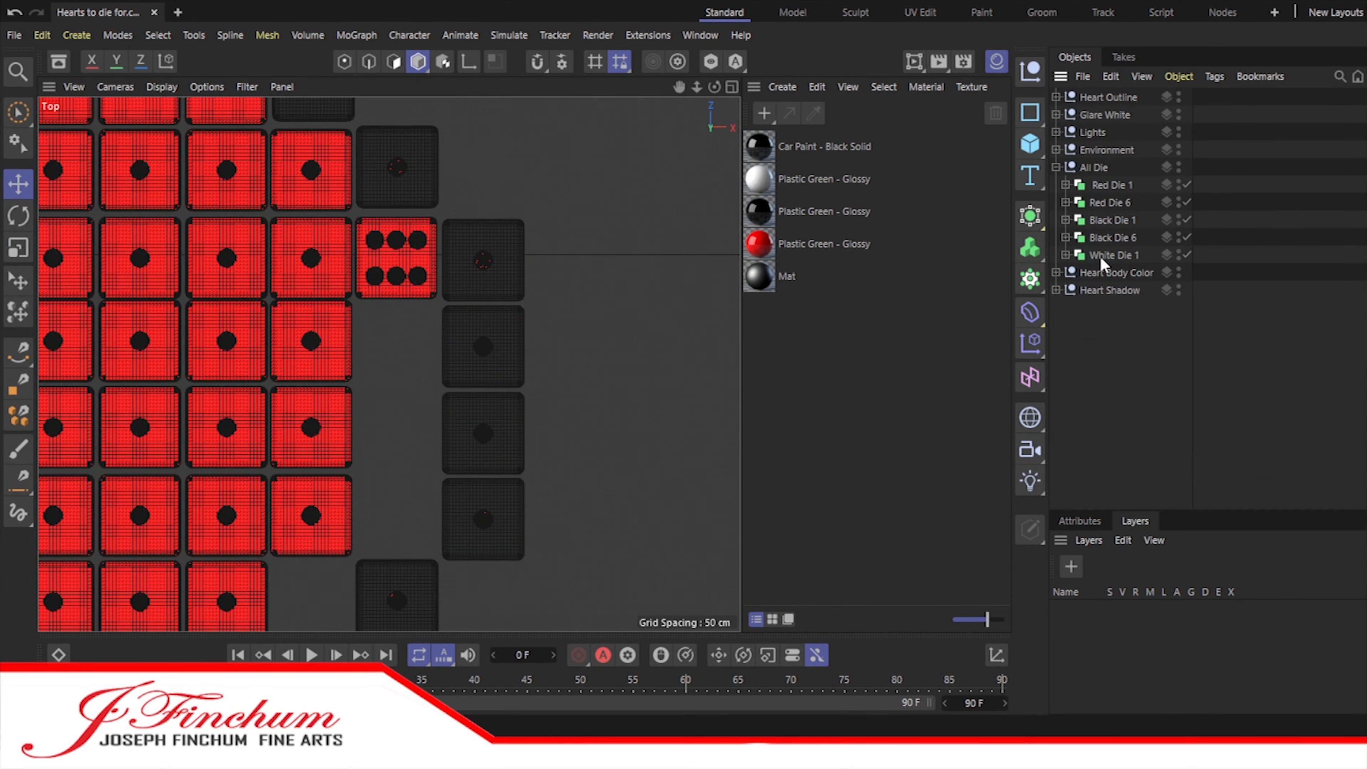
Step: Duplicate the red six die in the Heart Shadow group and place the copy directly beneath it
click(1055, 168)
click(1055, 203)
click(1108, 221)
key(s)
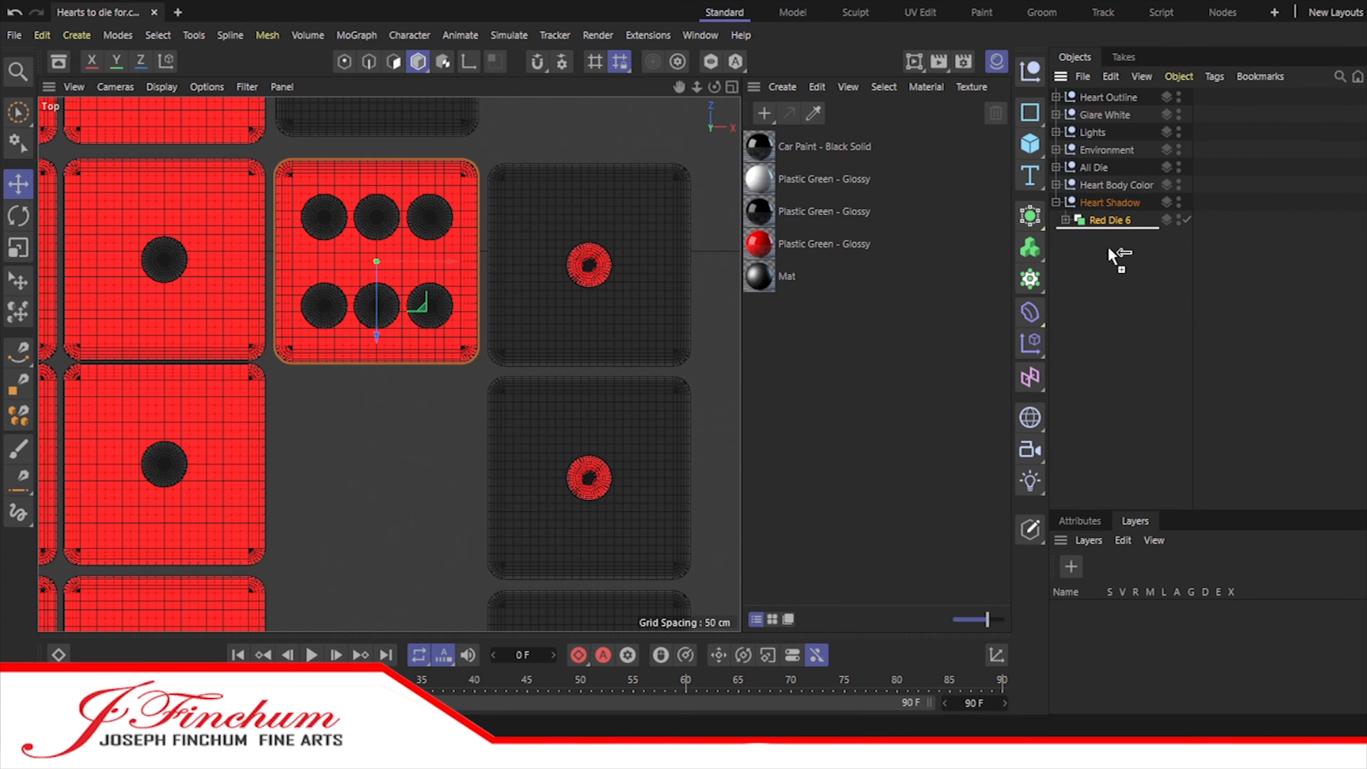
ctrl+drag(1109, 249, 1109, 250)
drag(378, 302, 387, 507)
click(483, 474)
Step: Nudge the red die beside the second shadow die slightly down to align its row, and collapse the Heart Body Color group
click(1056, 184)
click(165, 396)
drag(164, 391, 163, 394)
click(272, 379)
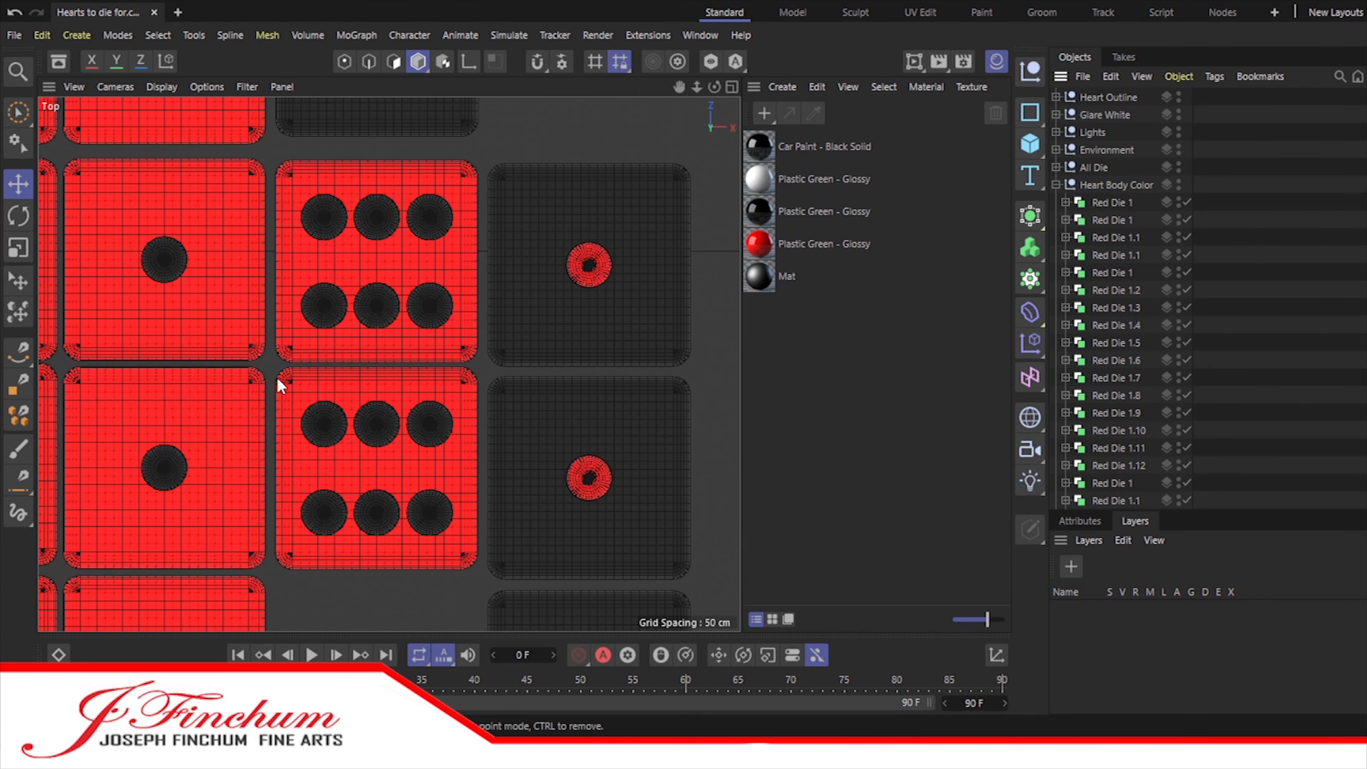
scroll(301, 383, down, 3)
click(1055, 185)
Step: Duplicate both red six dice and move the pair two rows down to complete the four-die shadow column
click(1110, 221)
shift+click(1110, 237)
ctrl+drag(1109, 237, 1111, 260)
drag(367, 296, 367, 596)
scroll(366, 592, down, 5)
Step: Duplicate a pair of red six dice twice, stepping each copy lower and one column left along the lower-right outline
alt+middle_drag(361, 501, 487, 242)
ctrl+drag(1109, 273, 1111, 294)
drag(494, 379, 494, 523)
drag(563, 437, 491, 437)
ctrl+drag(1109, 307, 1111, 330)
drag(425, 475, 425, 545)
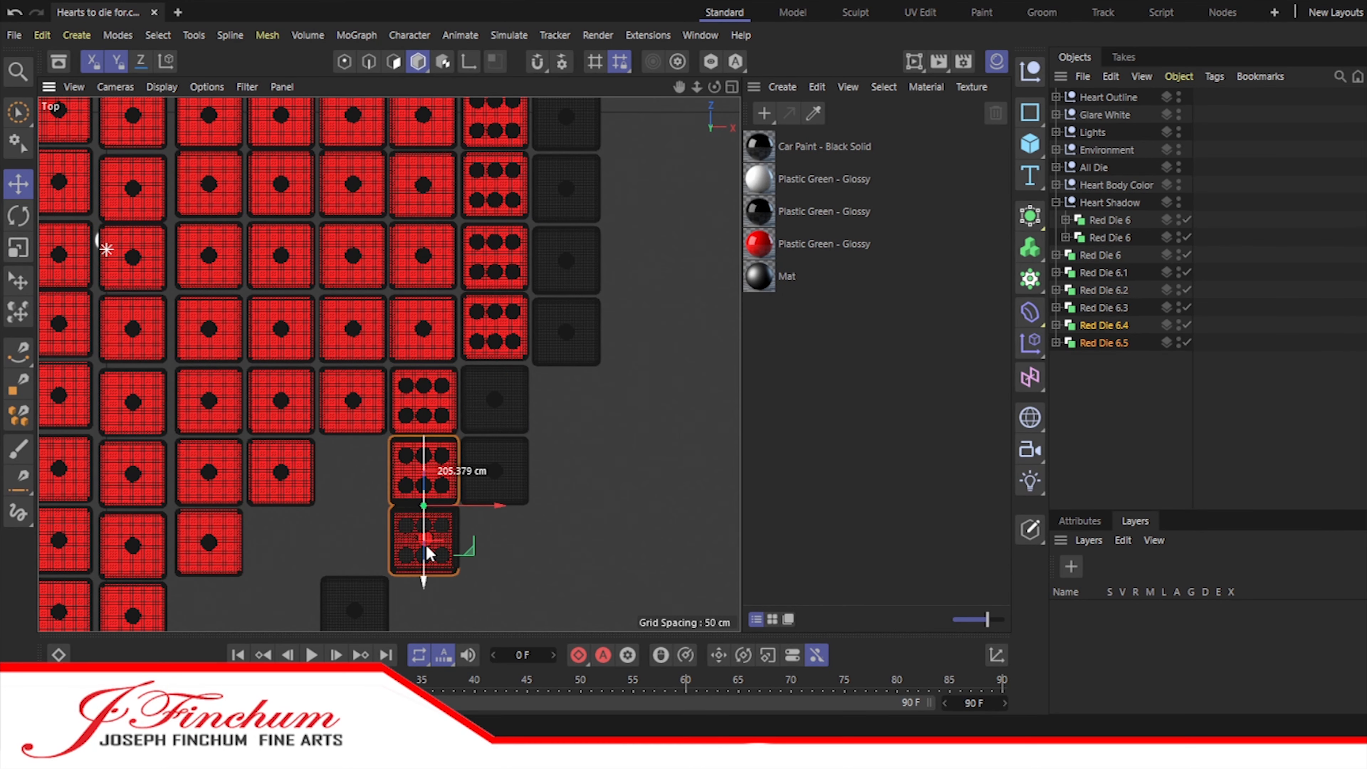
drag(498, 506, 431, 509)
Step: Duplicate the lowest pair of red six dice in place, undoing the misplaced move
ctrl+drag(1108, 342, 1111, 365)
scroll(387, 517, down, 3)
alt+middle_drag(377, 517, 521, 372)
scroll(520, 345, up, 3)
drag(663, 264, 662, 335)
scroll(663, 335, up, 2)
key(ctrl+z)
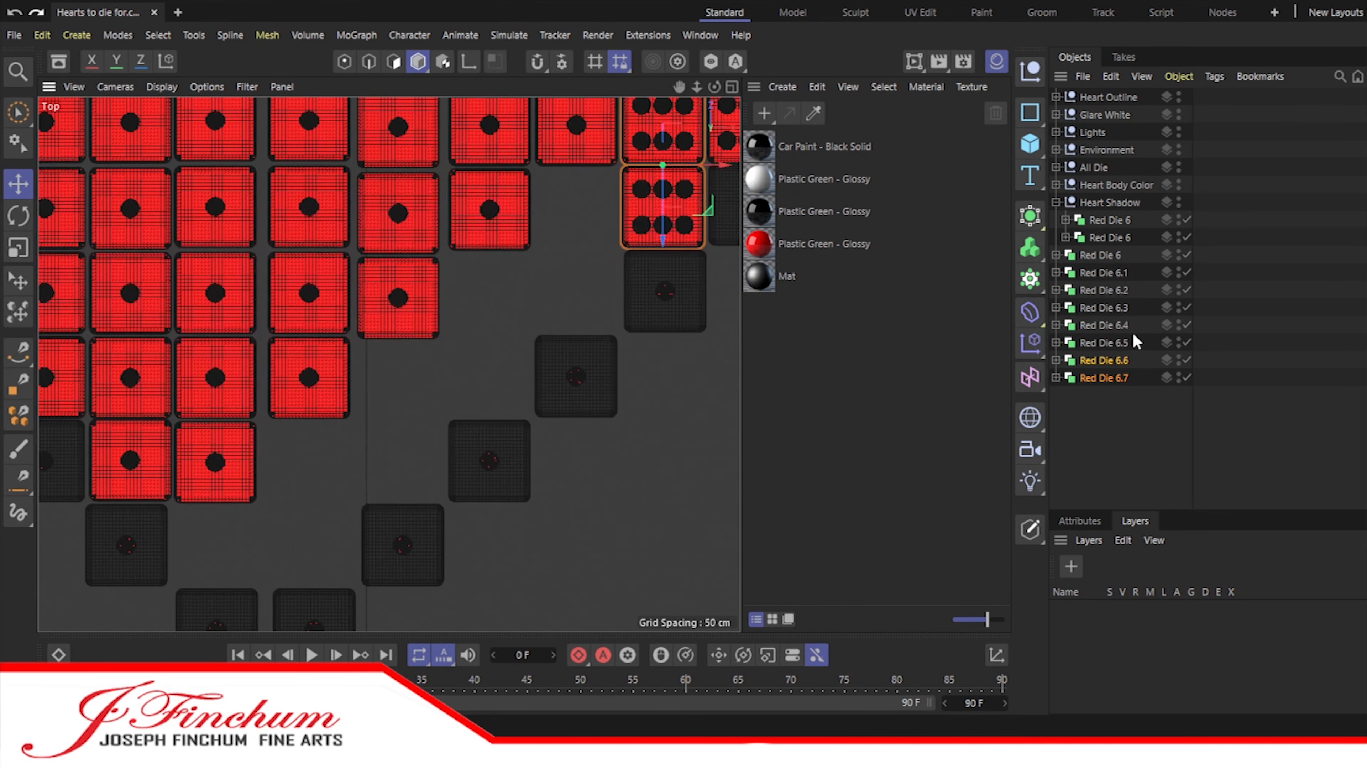
Step: Try to shift the copied red six dice down and left along the lower-right outline
drag(706, 194, 706, 490)
drag(720, 419, 614, 417)
key(ctrl+z)
key(ctrl+z)
ctrl+drag(705, 172, 699, 342)
drag(716, 295, 544, 284)
key(ctrl+z)
key(ctrl+z)
key(ctrl+z)
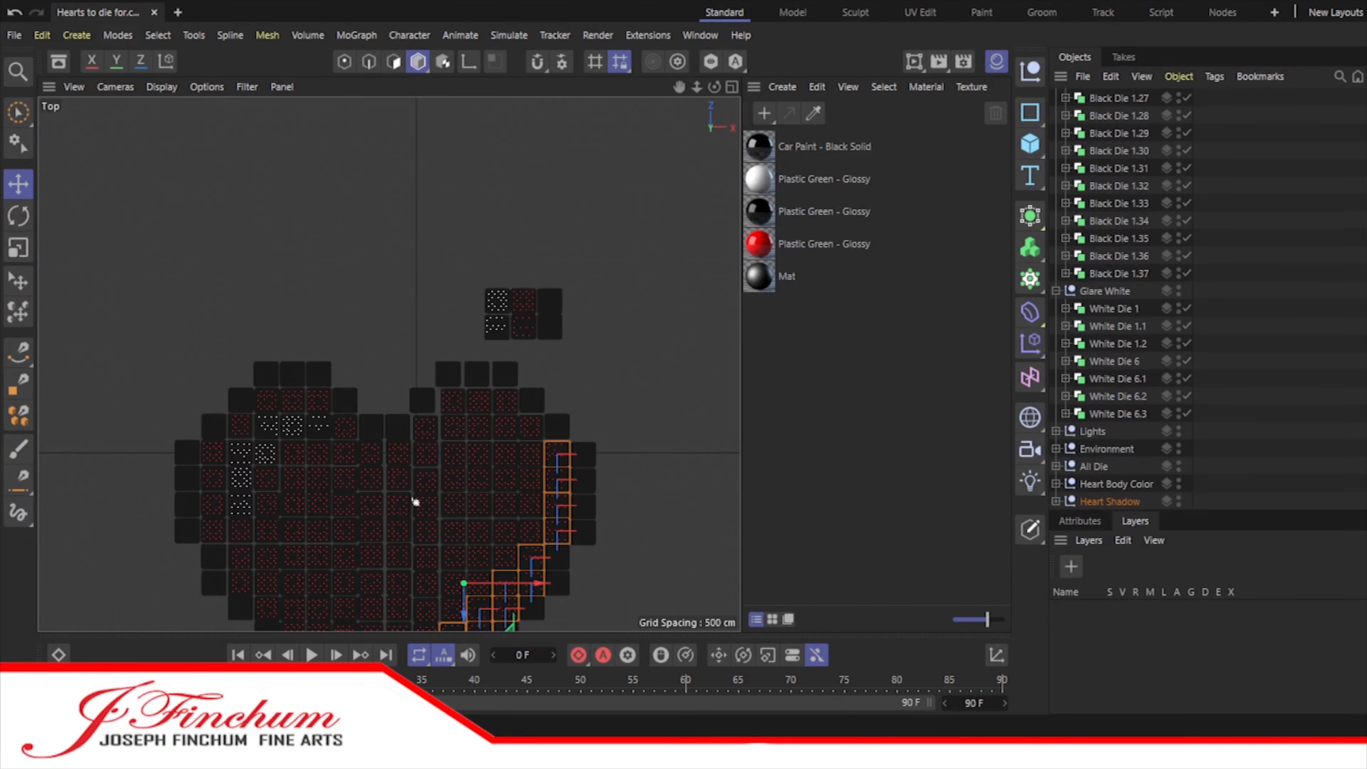
Step: Create a Heart Outline White group and place a copy of a white six die above the centre notch's left black die
click(1030, 72)
click(1056, 114)
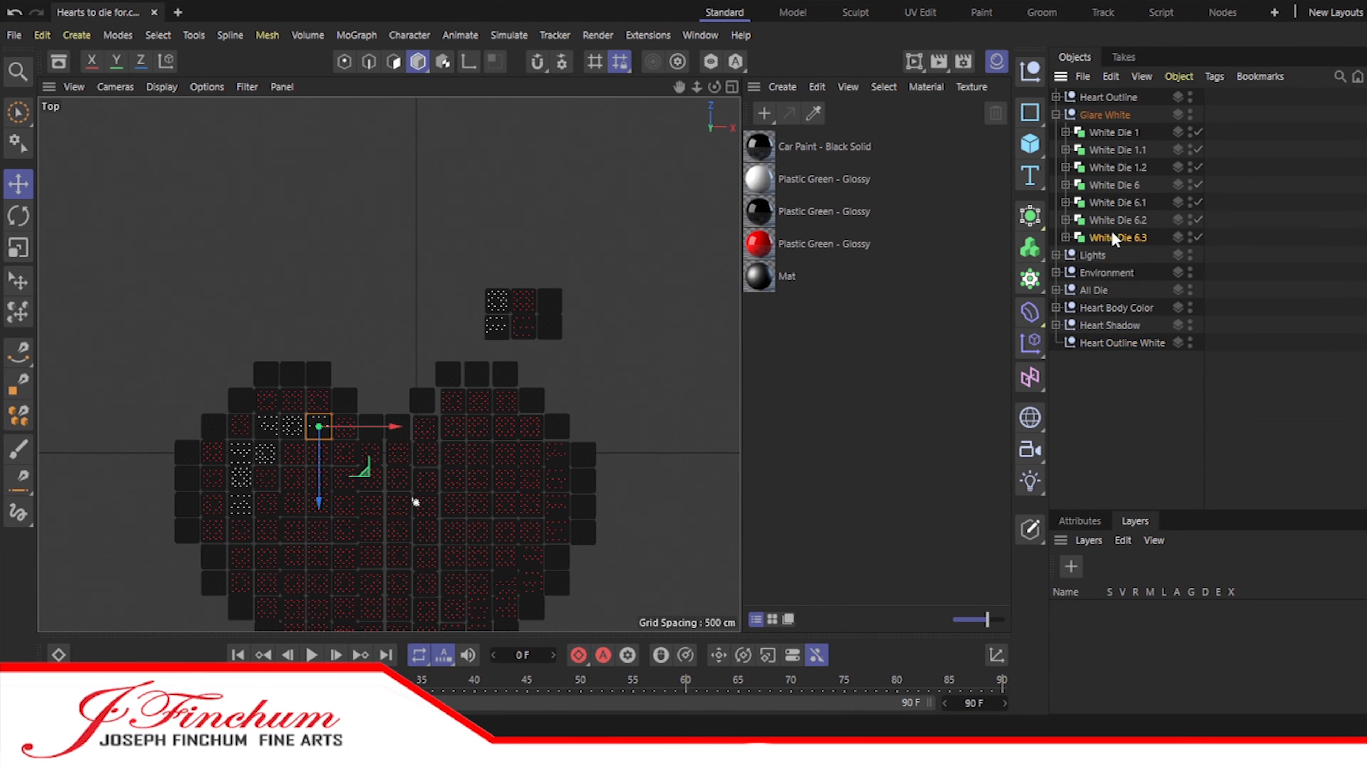
scroll(388, 355, up, 5)
drag(433, 339, 353, 339)
drag(310, 381, 309, 571)
Step: Duplicate the white six die above the notch's right black die and align the neighbouring black outline die
ctrl+drag(1117, 343, 1126, 405)
drag(397, 501, 465, 505)
click(458, 477)
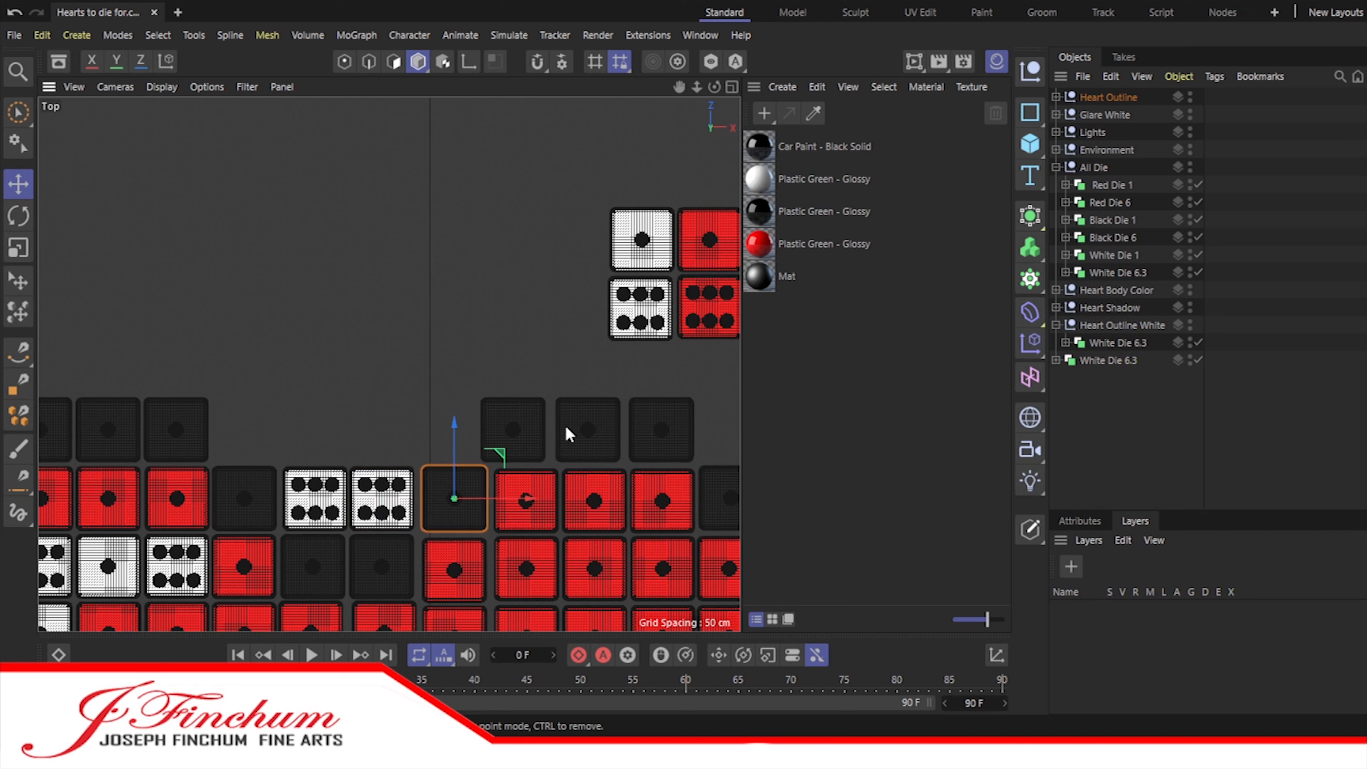
click(451, 452)
scroll(451, 452, down, 2)
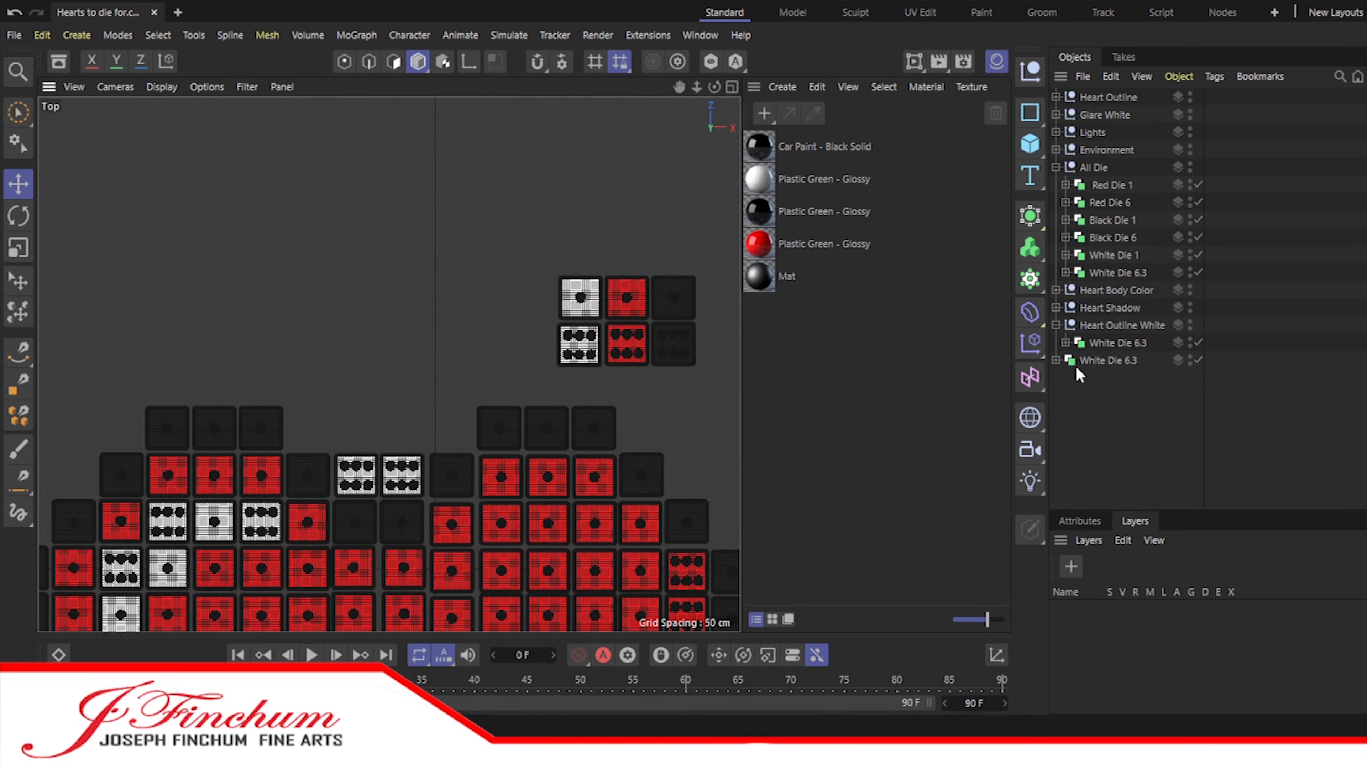
Step: Duplicate both white six dice one row up and shift each outward above the black dice flanking the notch
shift+click(1112, 361)
ctrl+drag(1112, 362, 1115, 409)
drag(380, 549, 379, 501)
scroll(379, 470, up, 3)
click(339, 399)
drag(420, 398, 331, 402)
click(421, 397)
drag(501, 397, 584, 397)
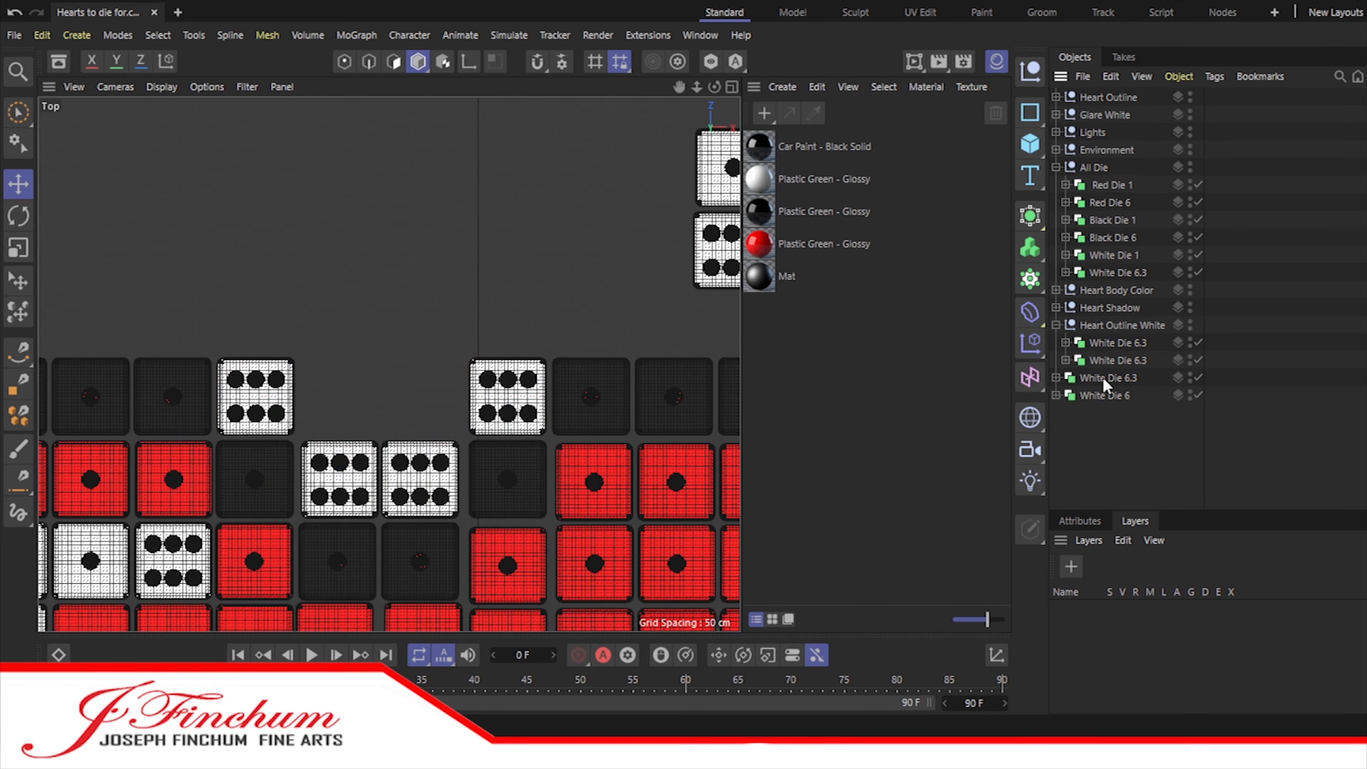
Step: Duplicate the two flanking white dice one row up and one column outward, above the inner ends of both lobes
click(1105, 379)
shift+click(1104, 396)
ctrl+drag(1105, 395, 1108, 428)
drag(381, 474, 381, 393)
click(258, 318)
drag(324, 316, 241, 320)
click(511, 317)
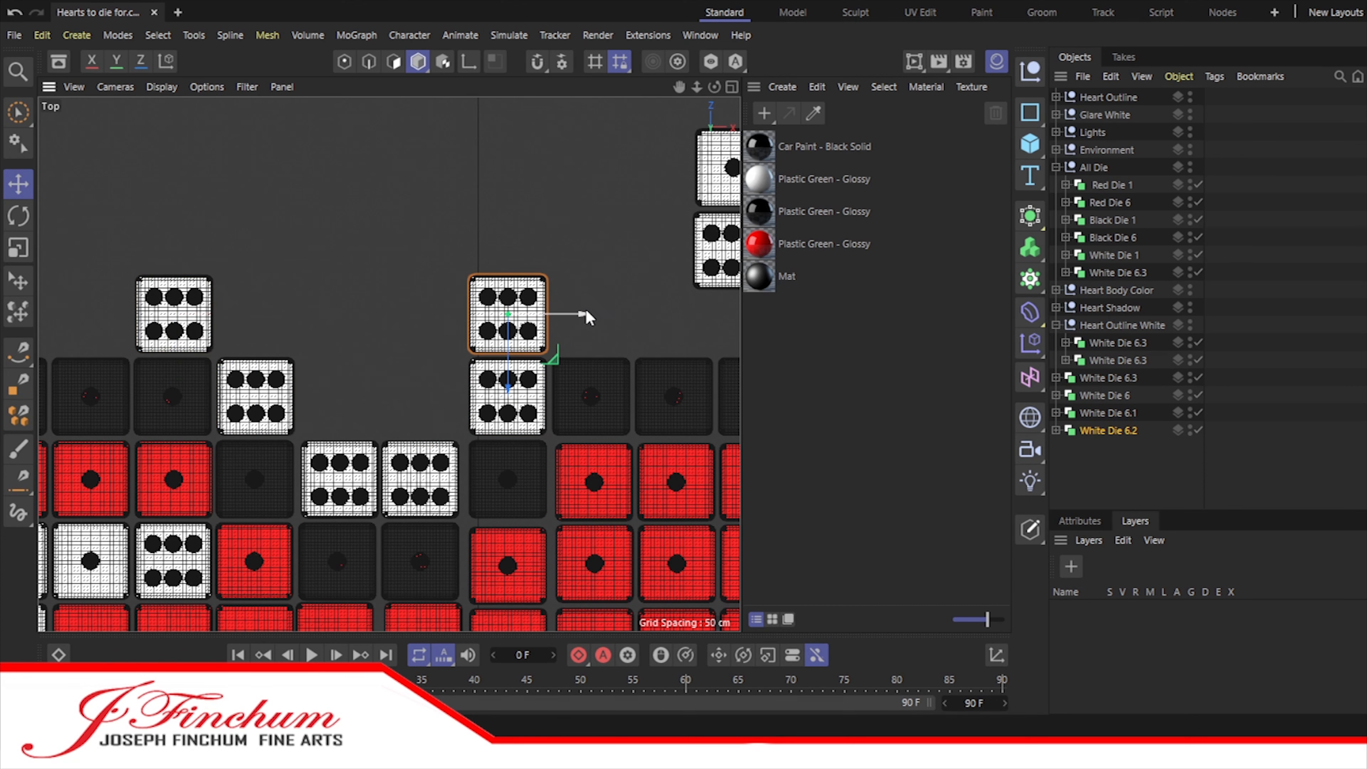
drag(584, 318, 667, 319)
Step: Place two more white six dice along the top of the left lobe, undoing the surplus copy
alt+middle_drag(473, 473, 836, 461)
ctrl+drag(1104, 413, 1104, 425)
click(467, 318)
drag(593, 311, 427, 311)
shift+click(1109, 414)
click(1108, 413)
ctrl+drag(1108, 448, 1109, 479)
drag(677, 89, 352, 107)
key(ctrl+z)
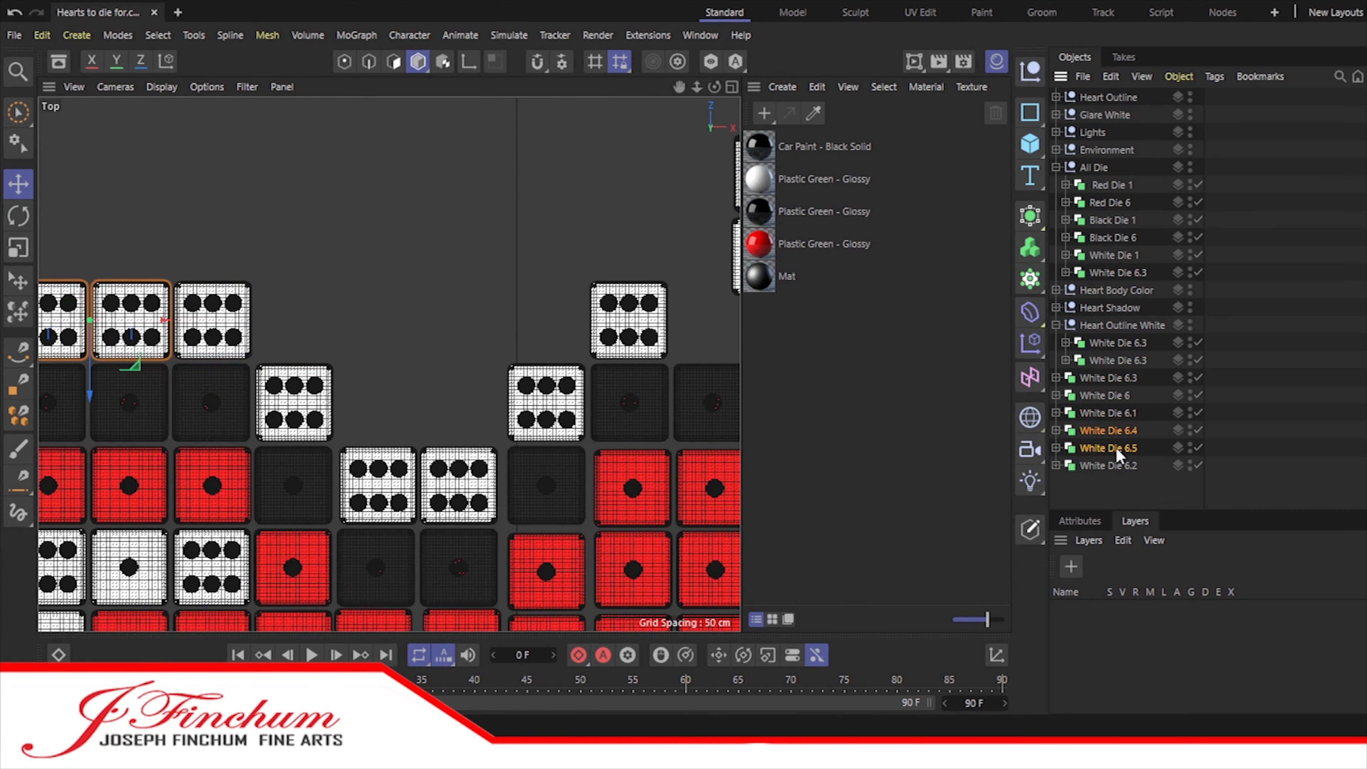
Step: Copy the two left-lobe white six dice across to complete the white row above the right lobe
ctrl+drag(1113, 449, 1109, 482)
drag(164, 320, 740, 320)
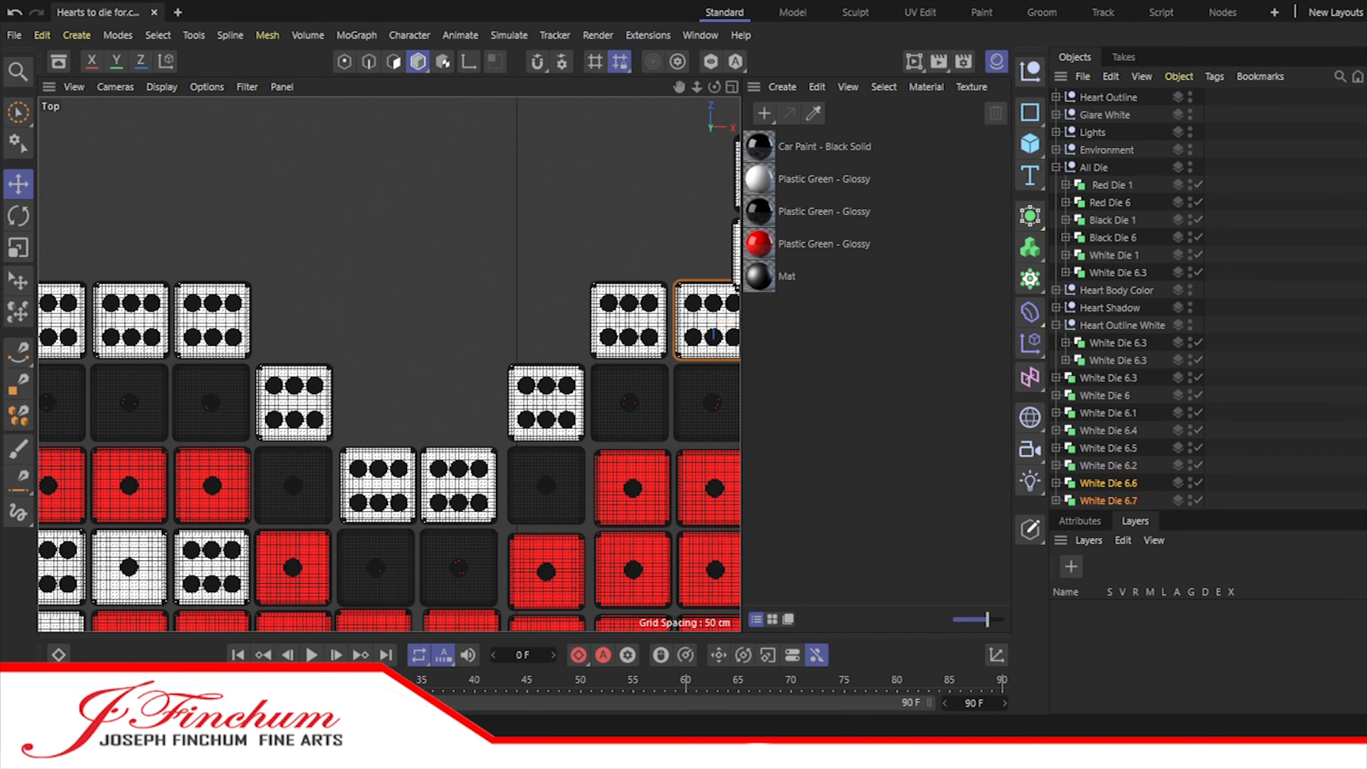
drag(679, 88, 415, 87)
Step: Copy a white six die to the right lobe's outer shoulder and place another one step lower and farther right
click(1095, 169)
click(1112, 396)
click(1056, 168)
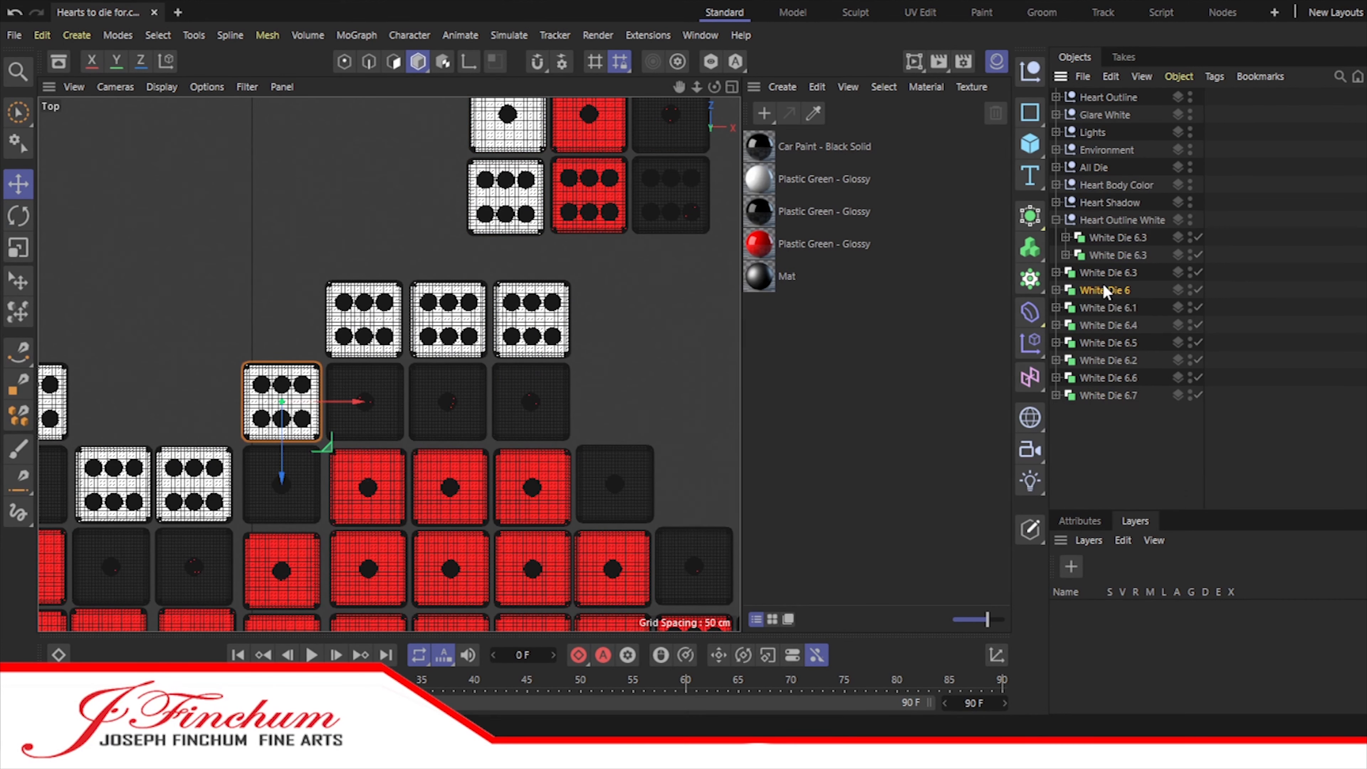
ctrl+drag(1107, 290, 1108, 412)
drag(356, 402, 609, 400)
ctrl+drag(1108, 412, 1105, 430)
drag(659, 483, 741, 483)
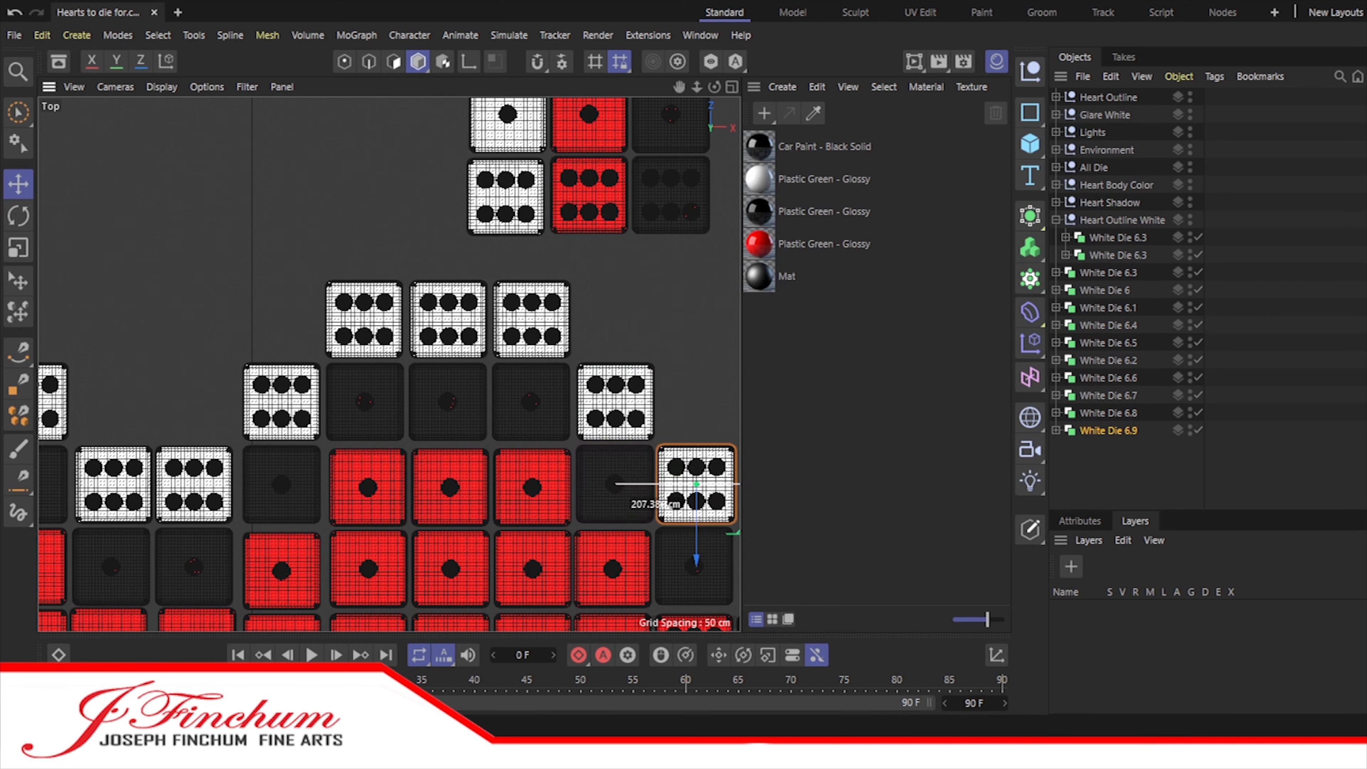
Step: Continue the white outline with two more six dice, each one row lower and one column farther right
scroll(390, 364, down, 3)
alt+middle_drag(431, 390, 336, 262)
ctrl+drag(573, 322, 629, 325)
drag(560, 388, 559, 445)
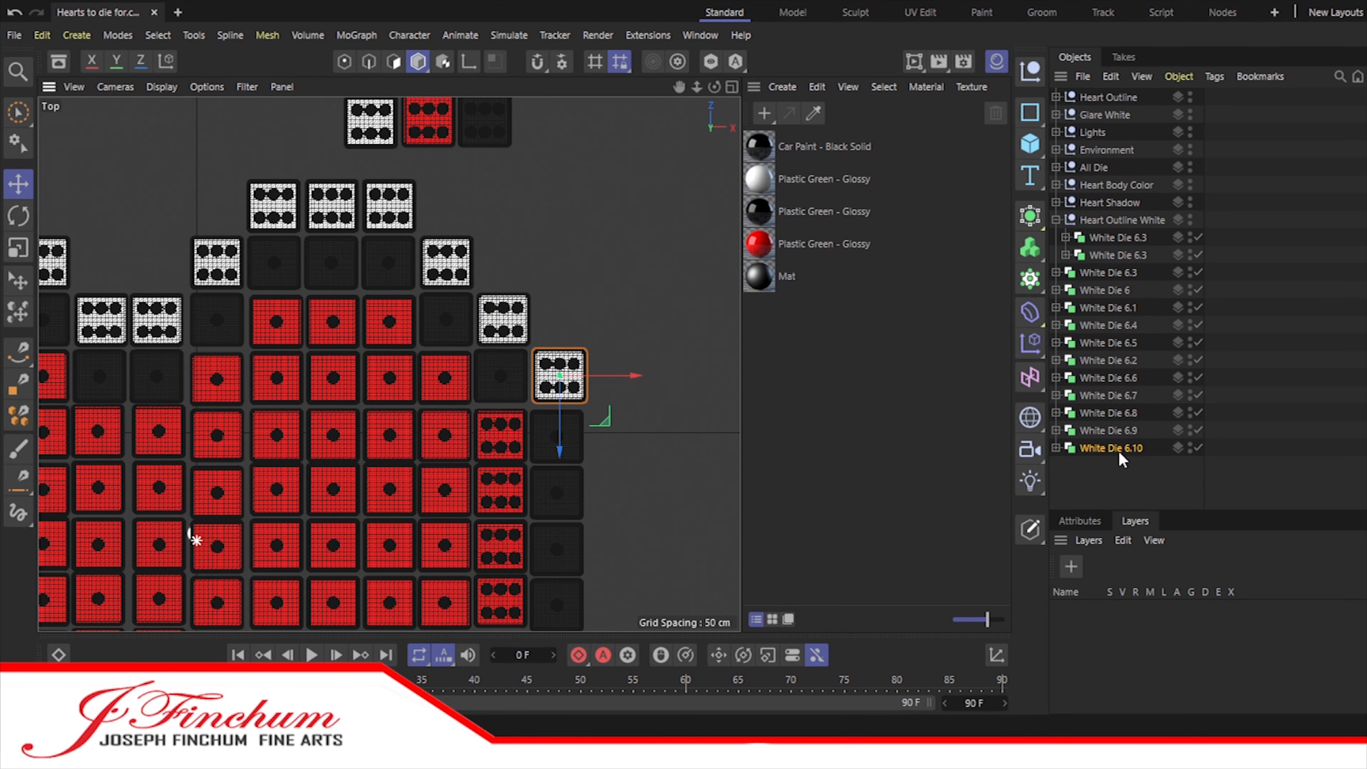
ctrl+drag(1129, 446, 1129, 476)
drag(611, 375, 666, 375)
drag(613, 440, 614, 501)
Step: Duplicate the outermost white six die three times and stack the copies downward beside the heart's right edge
ctrl+drag(1101, 468, 1102, 498)
ctrl+drag(1102, 483, 1102, 505)
ctrl+drag(1102, 501, 1102, 507)
shift+click(1101, 468)
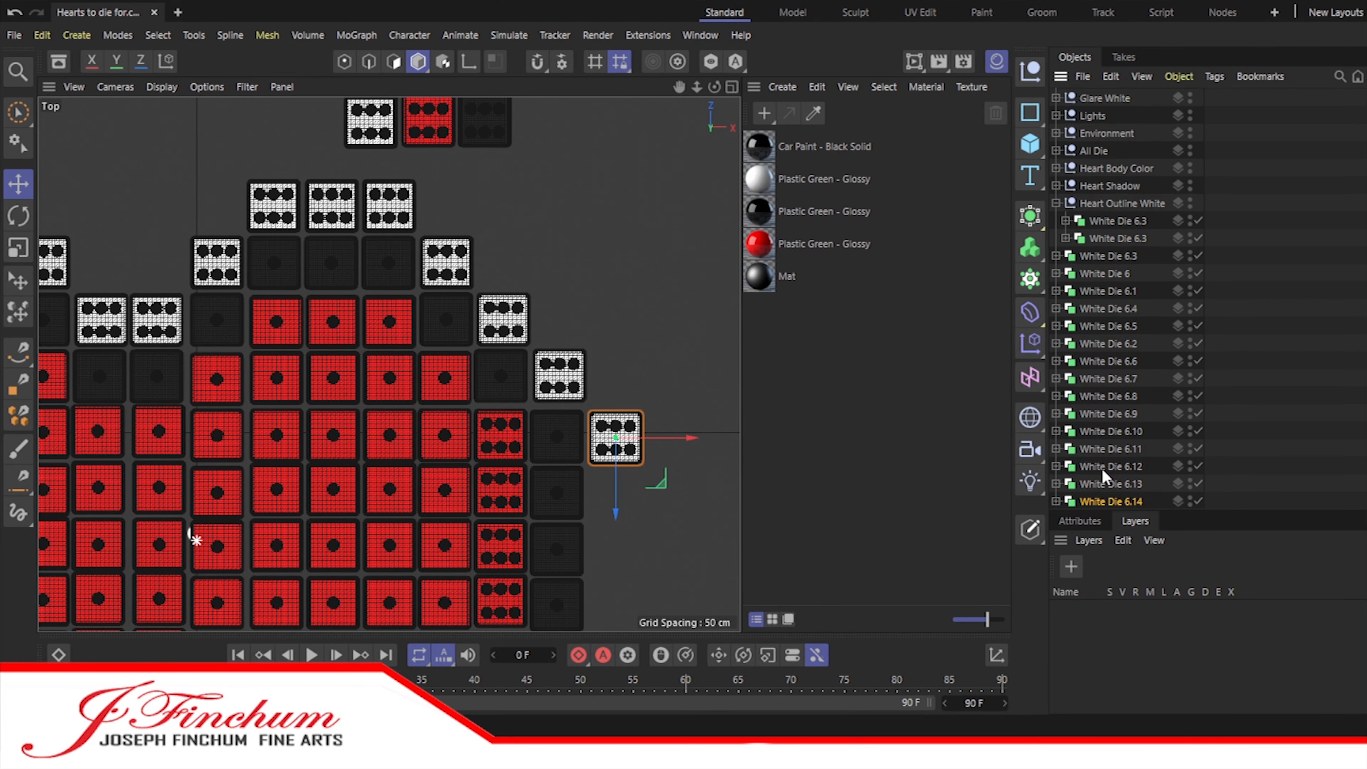
drag(614, 482, 616, 543)
ctrl+click(1103, 467)
drag(616, 541, 616, 648)
ctrl+click(1104, 484)
alt+middle_drag(660, 544, 674, 246)
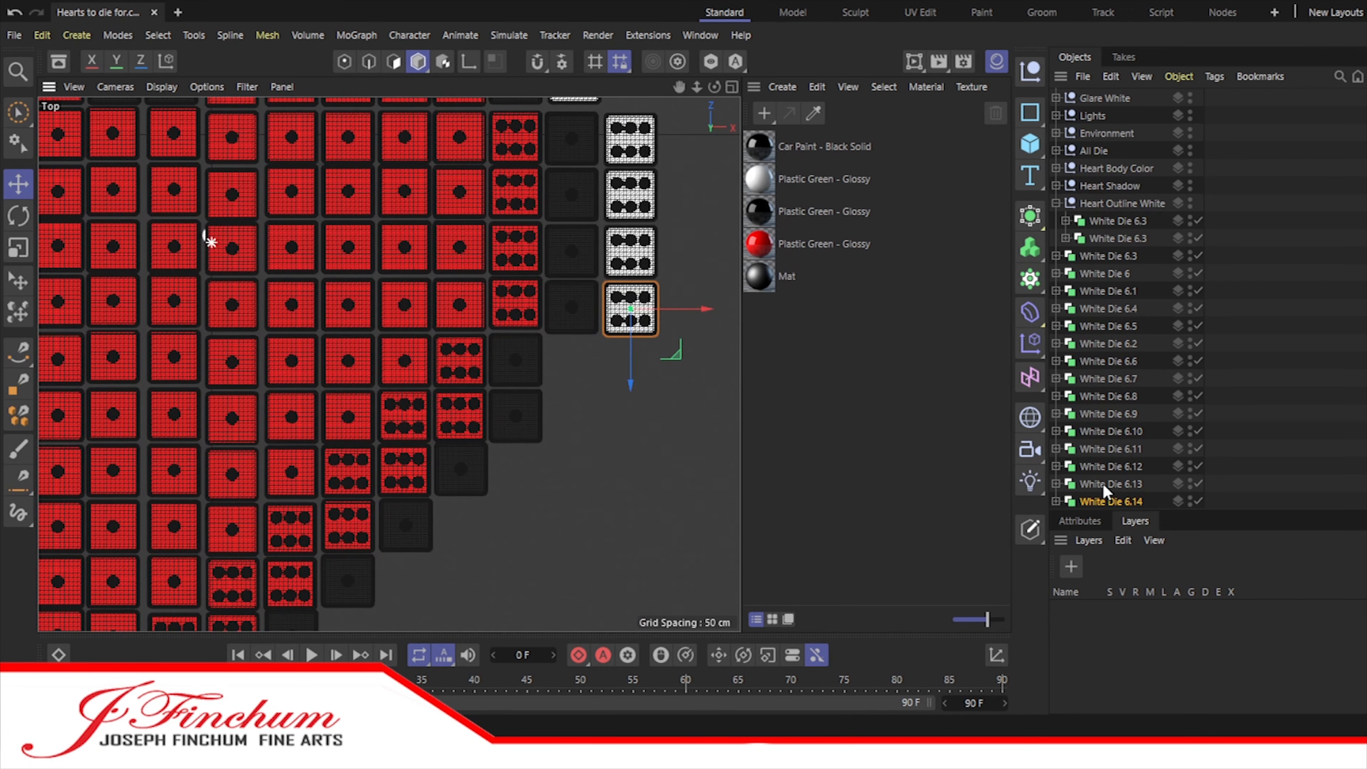
Step: Copy two white six dice from the right-edge stack and place the pair directly below it, one column inward
shift+click(1106, 485)
ctrl+drag(1106, 501, 1114, 520)
drag(631, 355, 631, 466)
drag(666, 391, 608, 391)
click(1249, 441)
Step: Move the loose white six dice into the Heart Outline White group and collapse the group
click(571, 269)
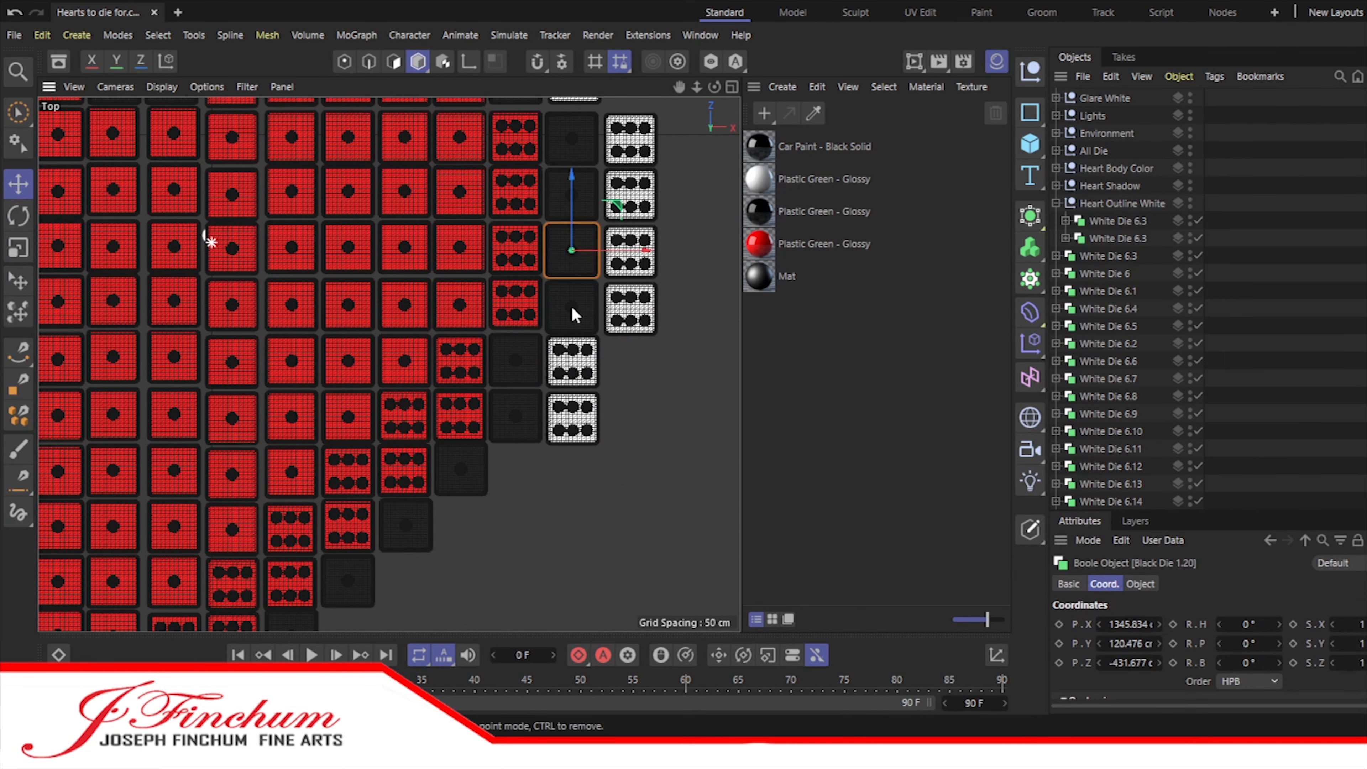
click(572, 359)
shift+click(572, 417)
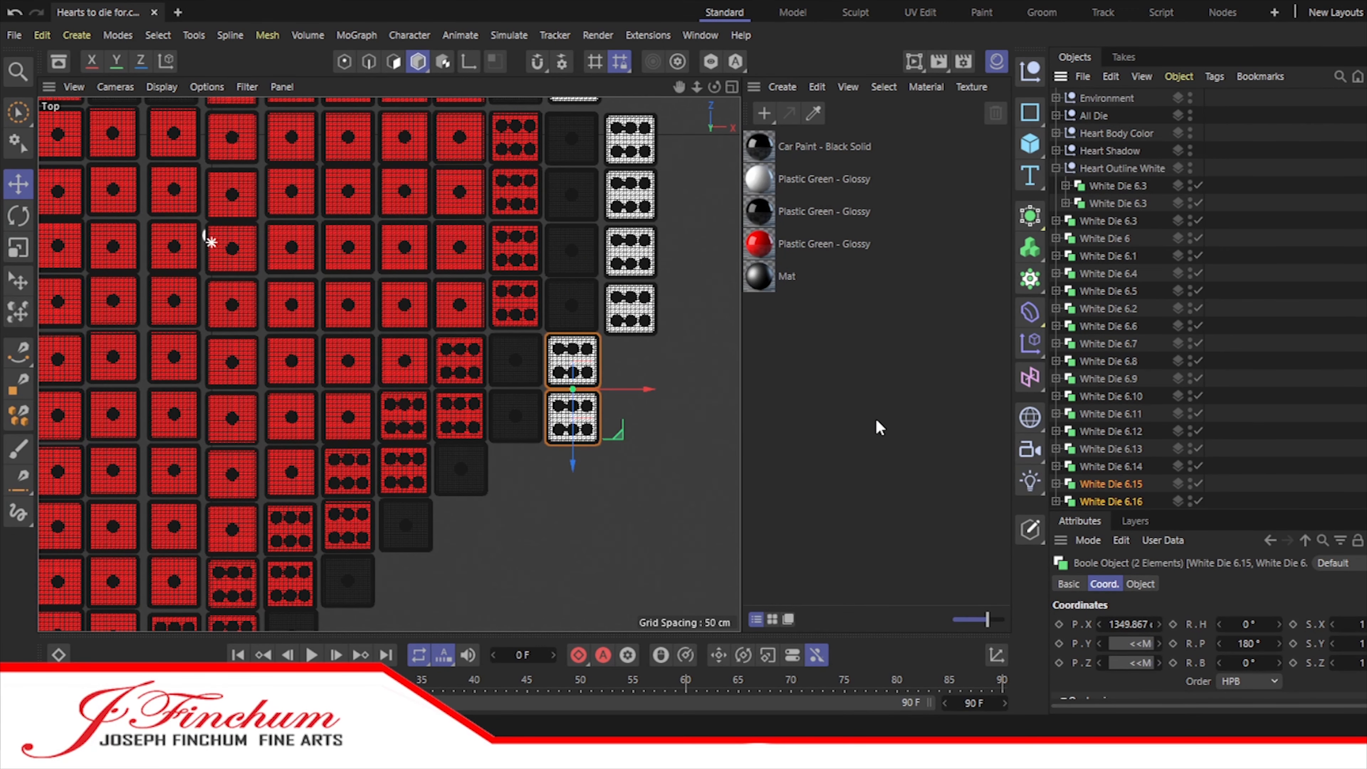
click(1109, 222)
shift+click(1110, 414)
drag(1111, 414, 1101, 211)
key(ctrl+z)
click(1065, 203)
click(1056, 168)
Step: Extend the white outline down the lower-right slope with two six dice, each one row lower and one column inward
click(572, 418)
ctrl+drag(575, 458, 576, 512)
drag(648, 471, 592, 472)
ctrl+drag(516, 538, 515, 596)
drag(598, 527, 542, 528)
Step: Duplicate the two newest slope dice and shift the pair two rows down and two columns inward
click(1103, 326)
shift+click(1101, 344)
ctrl+drag(491, 569, 491, 572)
alt+middle_drag(491, 572, 602, 420)
drag(602, 420, 602, 533)
drag(675, 459, 489, 626)
Step: Copy the lowest pair of white slope dice again and continue the diagonal toward the heart's bottom tip
click(1101, 379)
click(1103, 360)
shift+click(1101, 378)
key(ctrl+c)
key(ctrl+v)
drag(526, 568, 413, 567)
Step: Nudge the outer black die above the bottom tip into line with its row and column
click(347, 579)
scroll(345, 561, up, 5)
alt+middle_drag(292, 456, 371, 262)
click(371, 261)
drag(429, 265, 429, 273)
drag(474, 321, 468, 321)
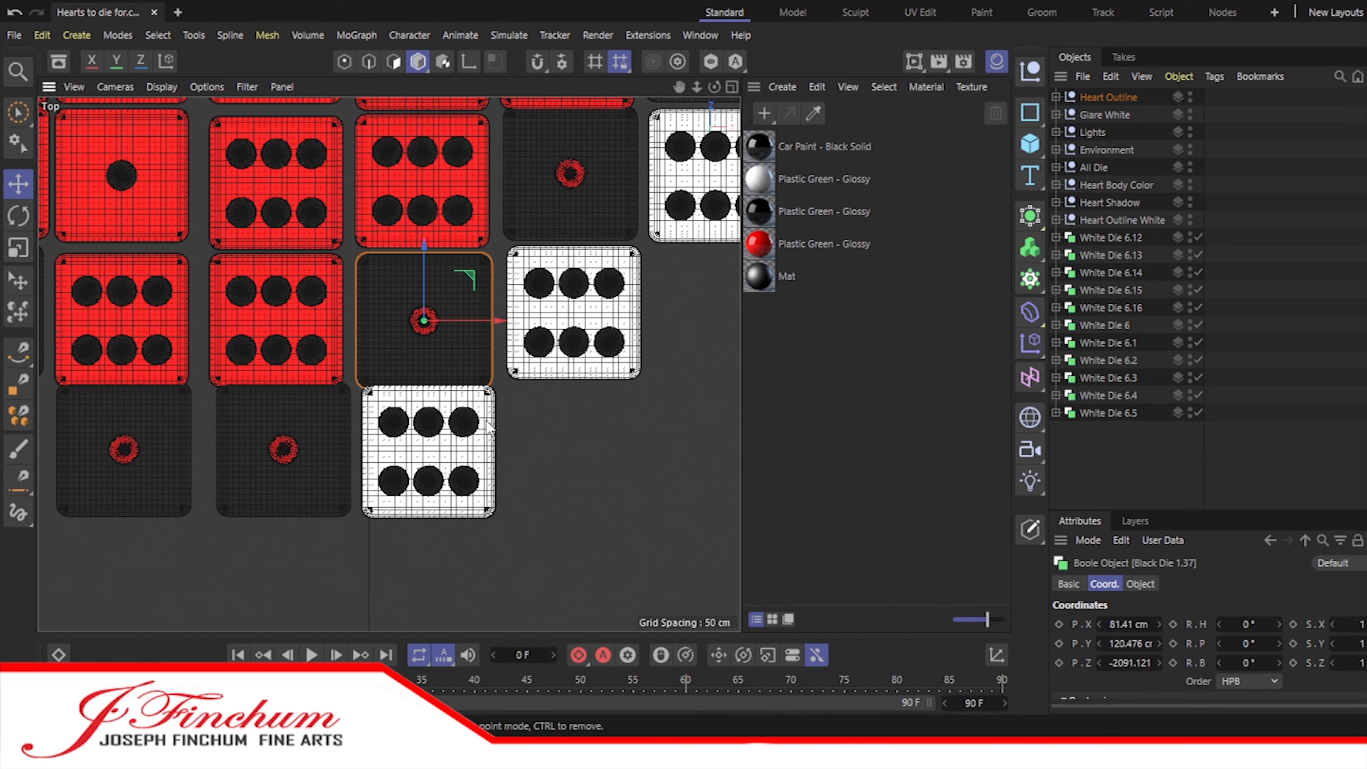
Step: Lower the last white six die and the two black bottom-tip dice slightly to even out the row spacing
click(487, 426)
drag(423, 389, 423, 397)
click(300, 466)
shift+click(156, 458)
drag(203, 410, 203, 421)
click(279, 462)
click(687, 487)
Step: Copy the lowest white six die twice and place the copies side by side beneath the two black bottom-tip dice
scroll(687, 486, down, 5)
click(1108, 413)
key(ctrl+c)
key(ctrl+v)
drag(406, 458, 406, 526)
drag(454, 478, 386, 478)
drag(338, 541, 337, 539)
drag(415, 475, 413, 474)
key(ctrl+c)
key(ctrl+v)
drag(413, 476, 341, 476)
Step: Move the white six dice of the lower-right slope and bottom tip into the Heart Outline White group
drag(1156, 433, 1111, 236)
drag(1111, 237, 1107, 223)
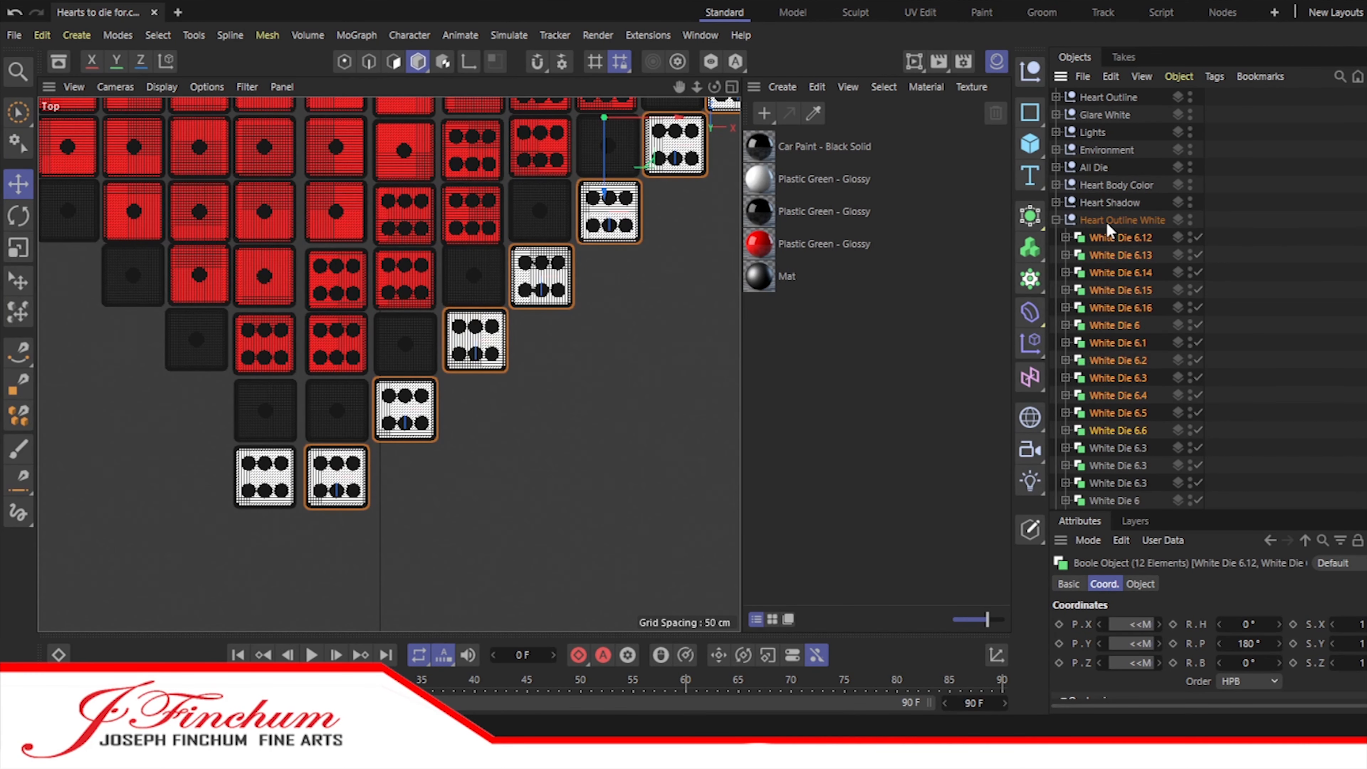
click(1056, 220)
Step: Create five copies of the white six die at the left side of the heart's bottom tip
click(1107, 239)
alt+middle_drag(130, 352, 461, 370)
ctrl+drag(1098, 238, 1097, 250)
ctrl+drag(1097, 255, 1096, 269)
ctrl+drag(1096, 273, 1095, 287)
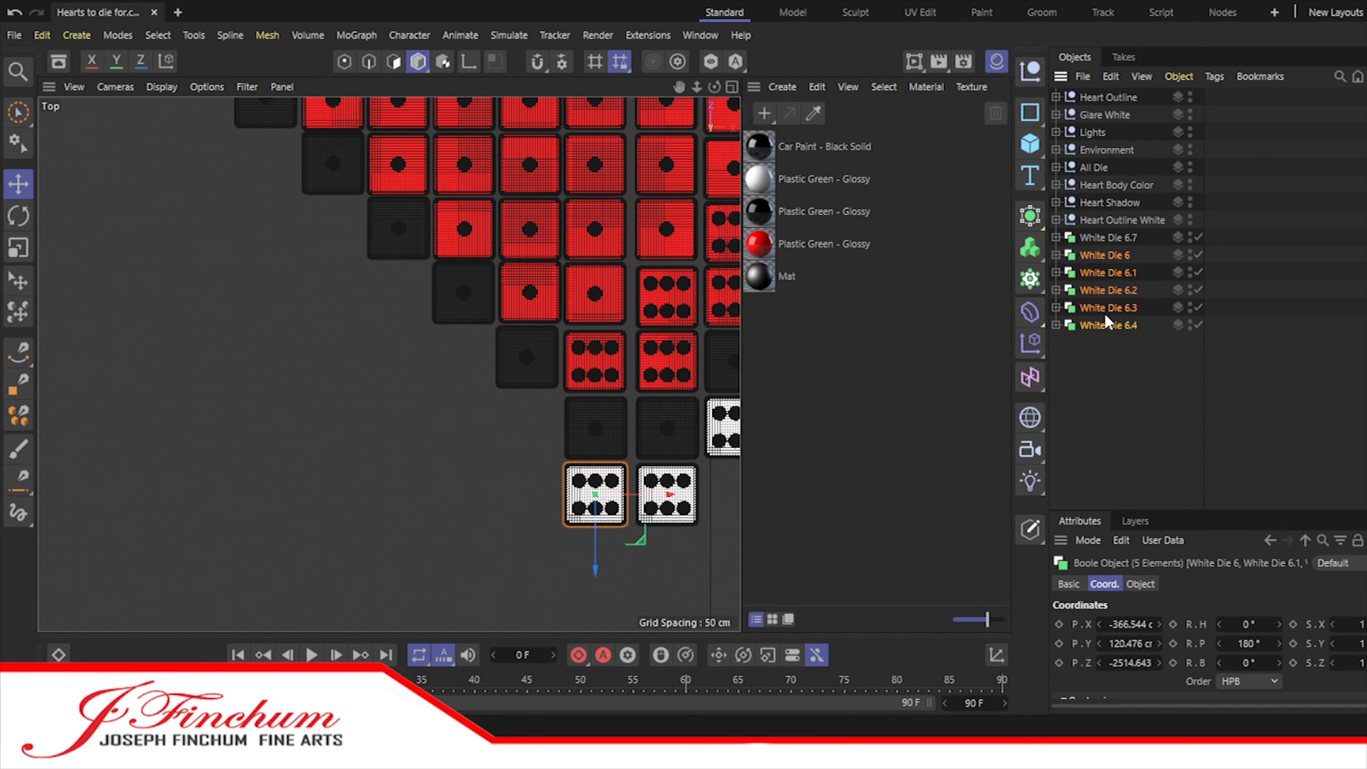
Step: Place the first three copies up the lower-left slope, each one column farther left and one row higher
drag(644, 494, 576, 493)
drag(528, 553, 528, 485)
ctrl+click(1109, 256)
drag(576, 424, 508, 424)
drag(459, 479, 459, 414)
ctrl+click(1109, 273)
drag(459, 359, 393, 359)
drag(394, 413, 393, 349)
Step: Place the remaining two copies one step farther up and left each to continue the lower-left slope
ctrl+click(1109, 290)
drag(440, 294, 375, 294)
drag(328, 349, 328, 284)
ctrl+click(1108, 307)
drag(370, 230, 306, 230)
drag(263, 274, 262, 207)
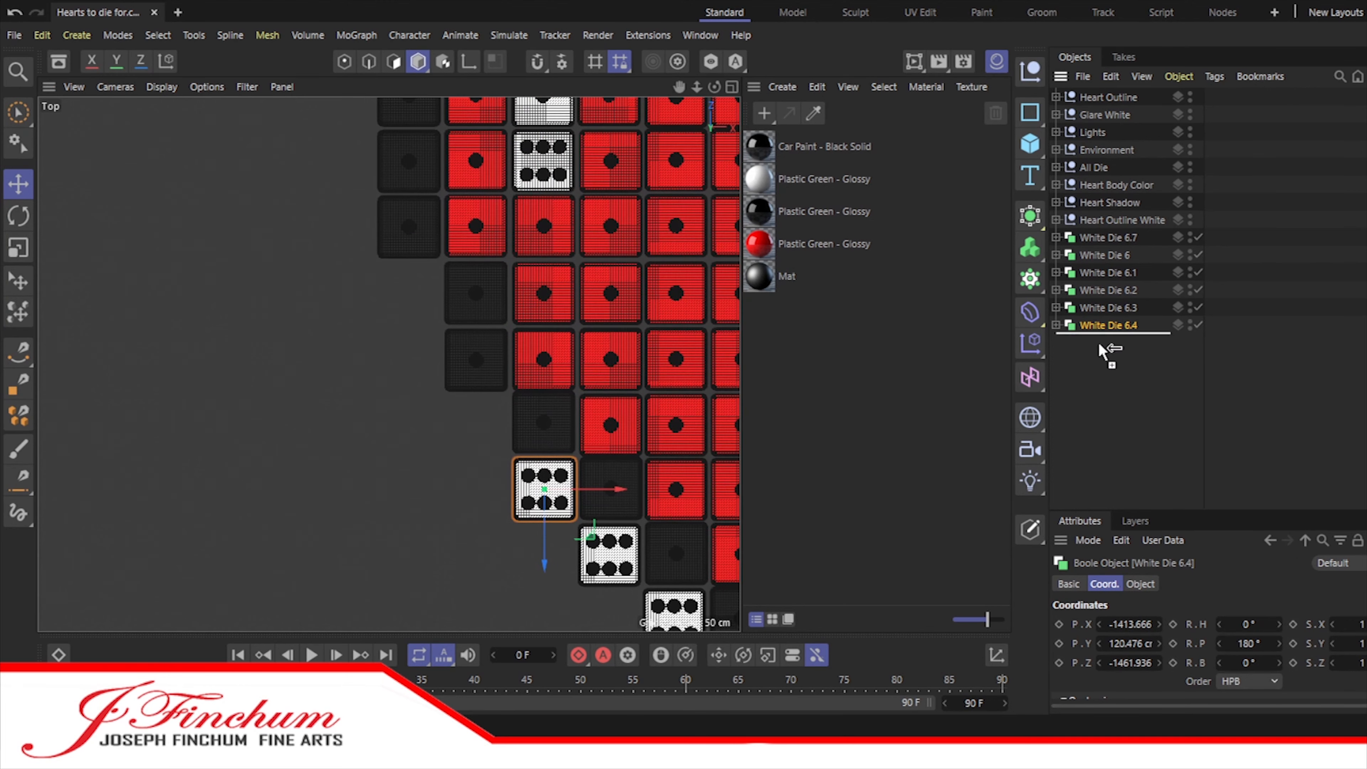
Step: Add a white six die left of the slope's top die and another above it, aligning them with the neighbouring dice
drag(580, 488, 510, 488)
drag(475, 560, 472, 513)
scroll(545, 410, up, 5)
click(544, 411)
scroll(545, 410, up, 2)
click(474, 498)
click(630, 430)
drag(637, 420, 638, 429)
click(1108, 344)
ctrl+click(1108, 325)
drag(538, 491, 539, 496)
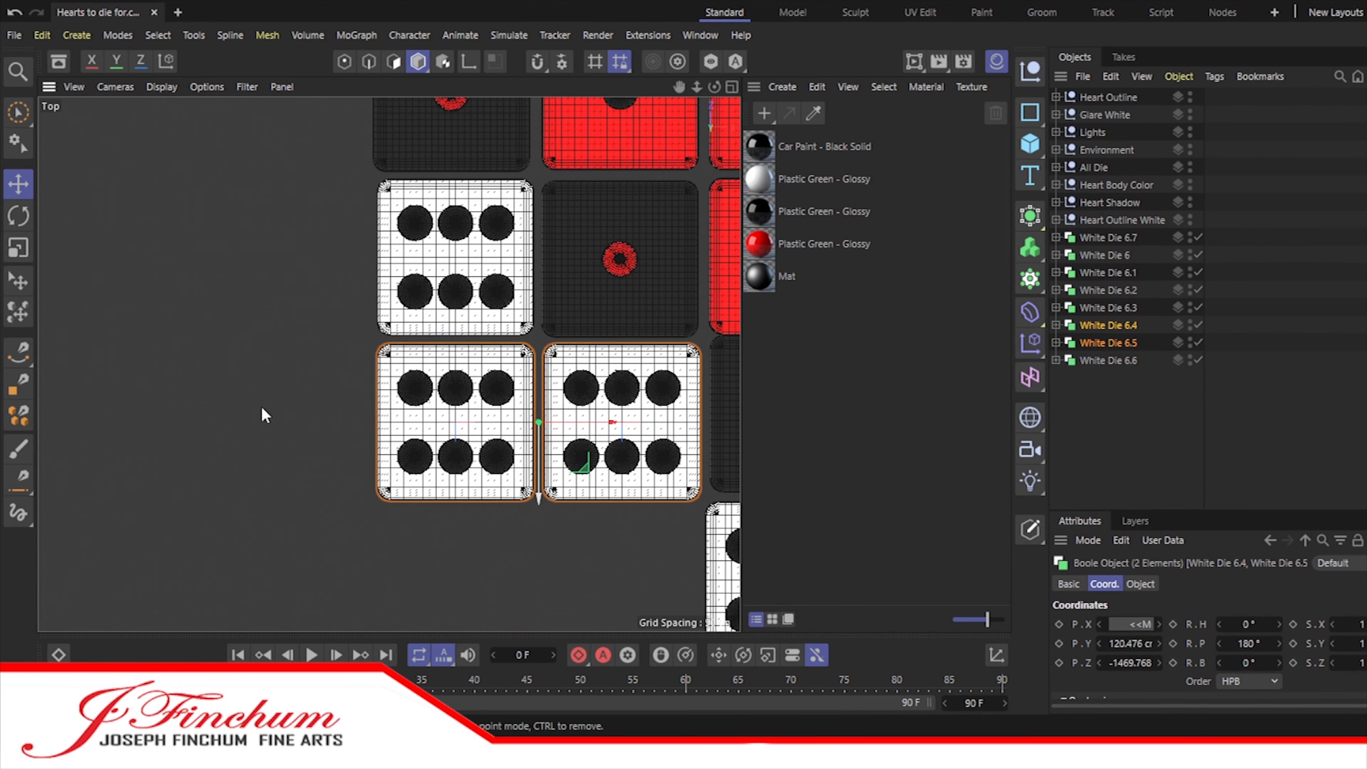
click(262, 408)
Step: Copy the two vertically stacked white six dice one column left and two rows up
scroll(262, 408, down, 5)
alt+middle_drag(262, 408, 367, 553)
click(1098, 343)
ctrl+click(1091, 358)
ctrl+drag(603, 495, 508, 495)
drag(437, 568, 436, 380)
Step: Duplicate white six dice into a vertical stack of four along the heart's left edge
drag(506, 306, 459, 306)
key(ctrl+z)
ctrl+drag(1095, 397, 1096, 422)
drag(504, 306, 409, 306)
drag(680, 90, 694, 343)
drag(351, 585, 351, 212)
Step: Copy the top left-edge die and build two diagonal steps up the left shoulder, each one column right and one row higher
drag(679, 87, 664, 365)
click(1137, 466)
ctrl+drag(1137, 466, 1130, 476)
drag(411, 415, 507, 417)
drag(433, 469, 433, 376)
ctrl+drag(1092, 482, 1090, 492)
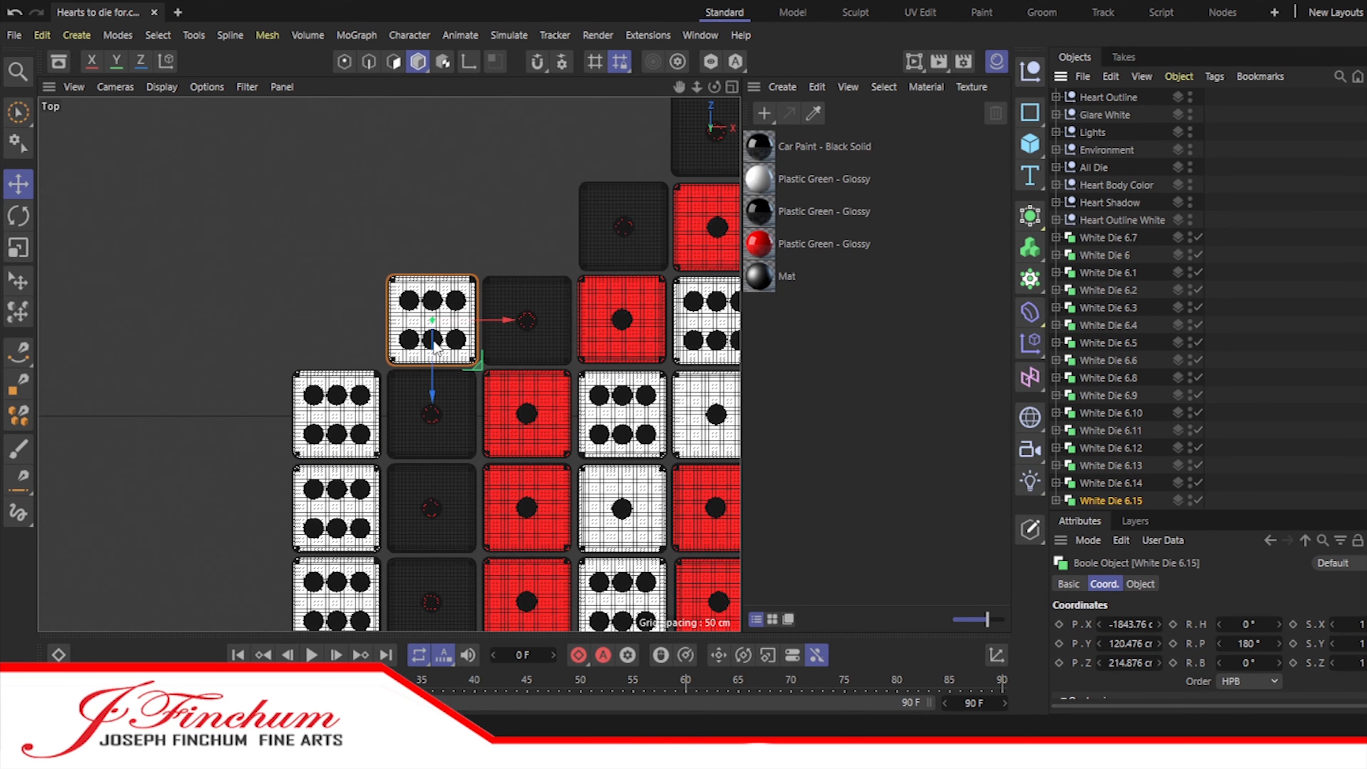
drag(434, 343, 434, 248)
drag(509, 226, 603, 225)
Step: Move the lower-left and left-edge white six dice into the Heart Outline White group
click(1107, 240)
shift+click(1098, 429)
drag(1098, 429, 1103, 221)
Step: Add another white six die one row higher and one column right on the left shoulder, and fine-tune the shoulder dice's alignment
click(1108, 290)
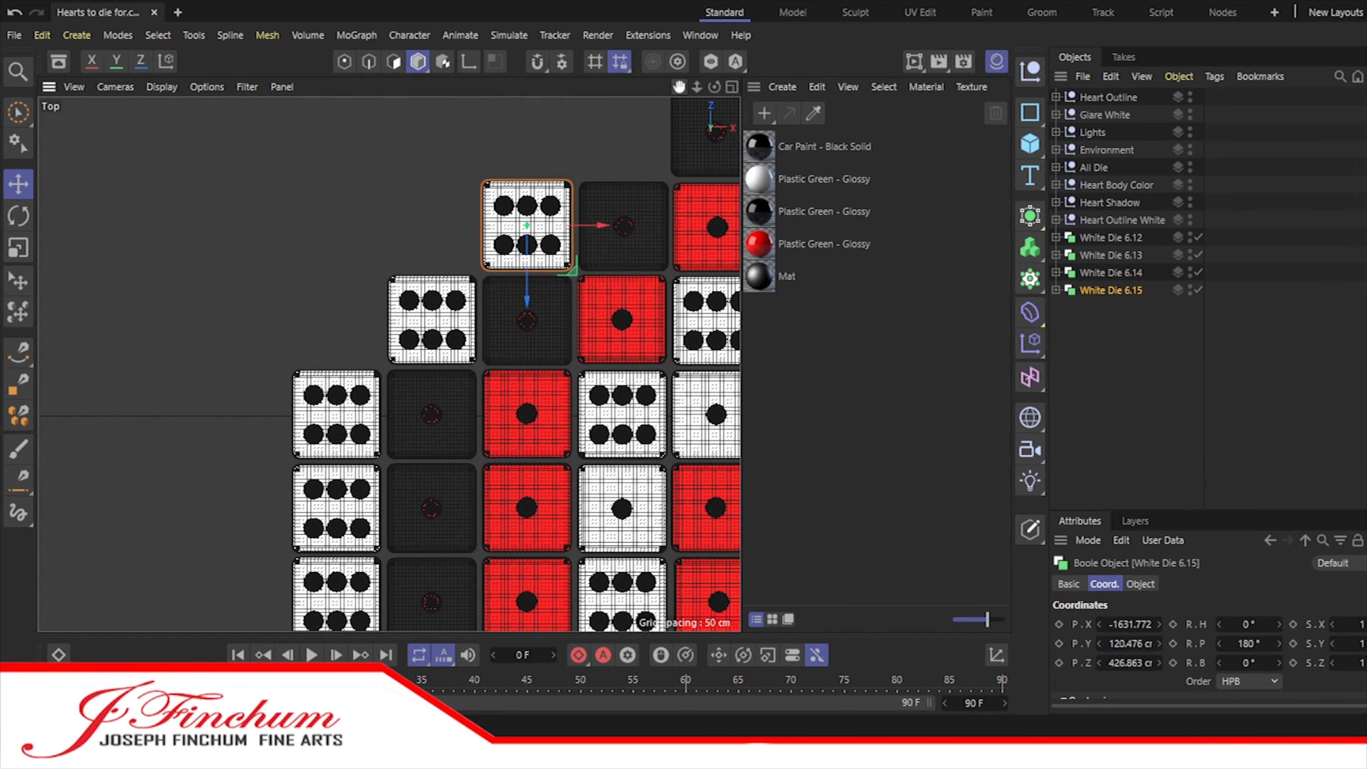
drag(679, 86, 552, 246)
ctrl+drag(1108, 290, 1104, 307)
drag(400, 411, 400, 315)
drag(475, 291, 571, 291)
click(1110, 273)
click(1107, 308)
drag(496, 311, 496, 316)
Step: Move the remaining left-shoulder white six dice into the Heart Outline White group
shift+click(1111, 238)
drag(697, 87, 635, 92)
drag(680, 87, 537, 0)
drag(1108, 240, 1109, 220)
Step: Add a new null object and place it at the end of the object list
click(1030, 72)
drag(1090, 98, 1130, 267)
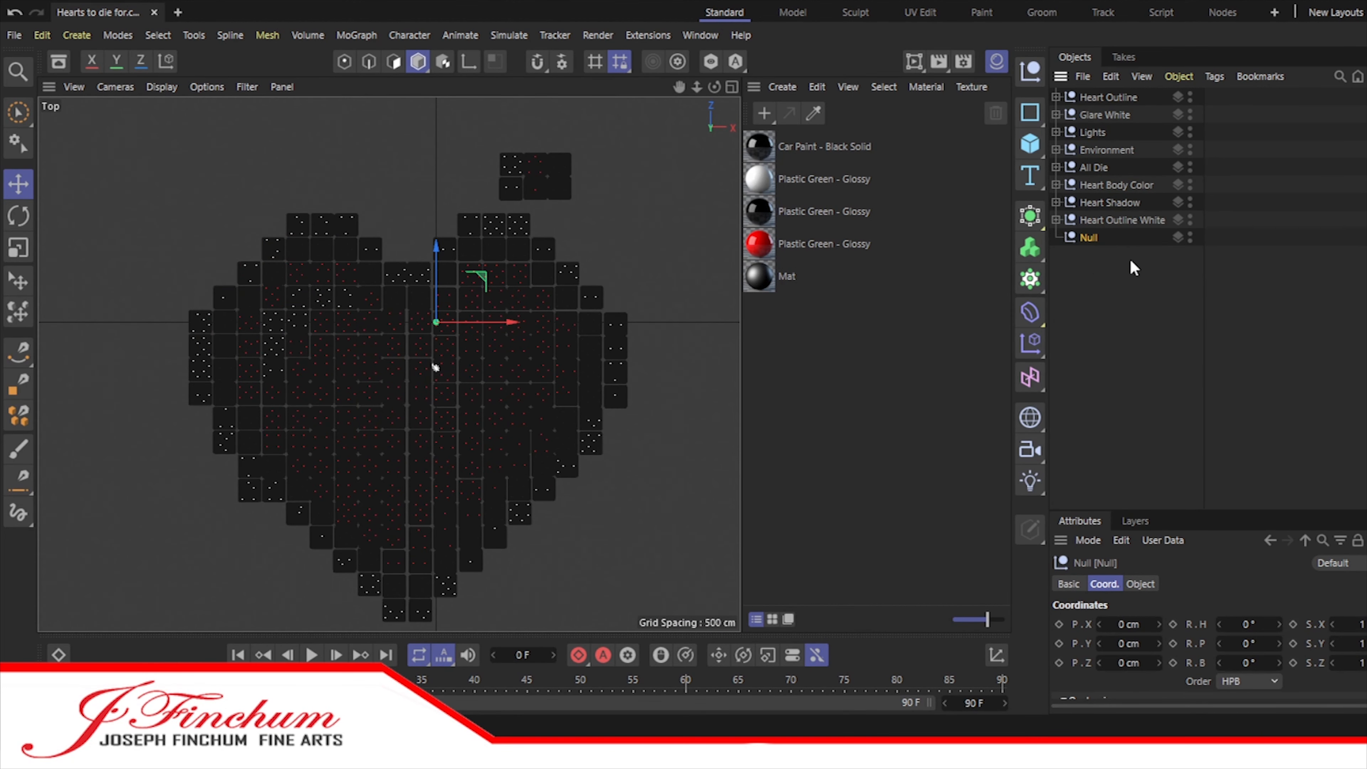
key(ctrl+w)
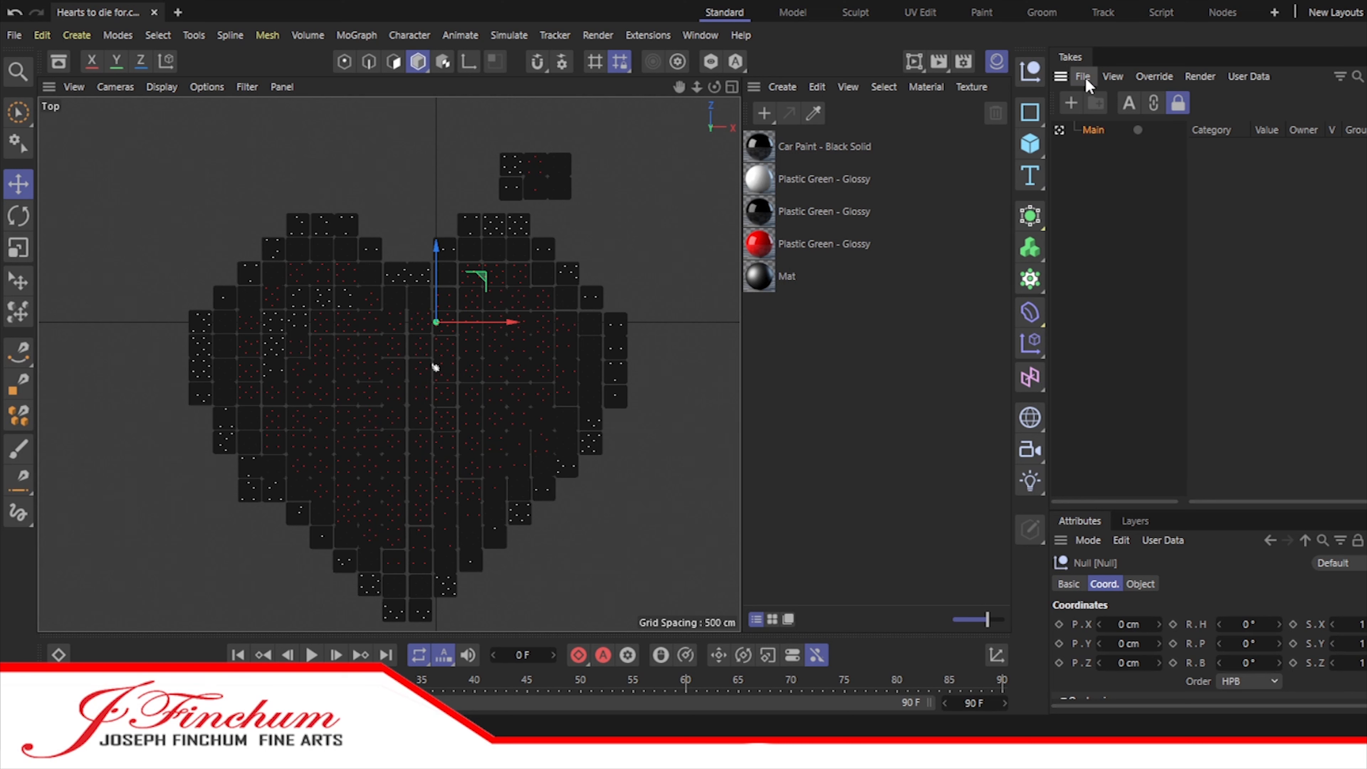
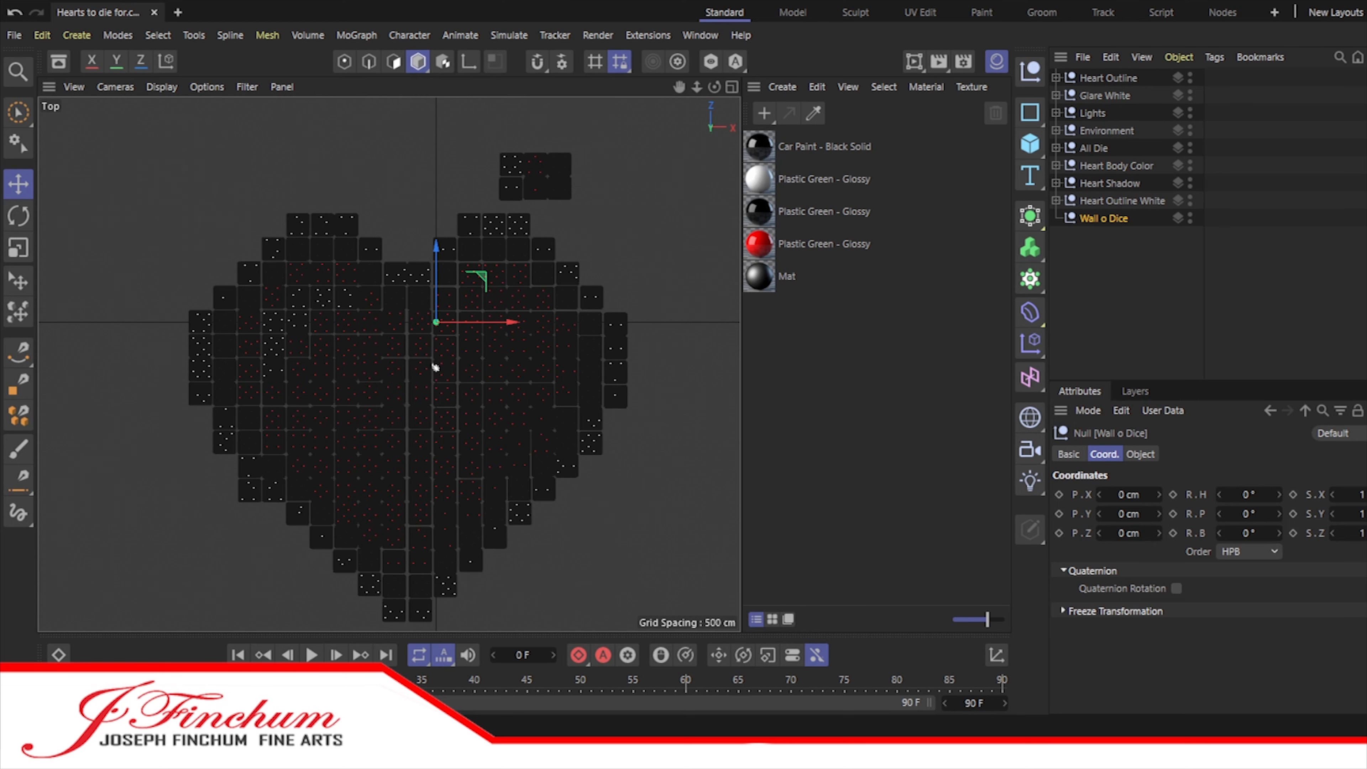
Step: Copy the black six die from the All Die group into the Wall o Dice group and move it to the heart's top notch
click(1056, 147)
click(1108, 217)
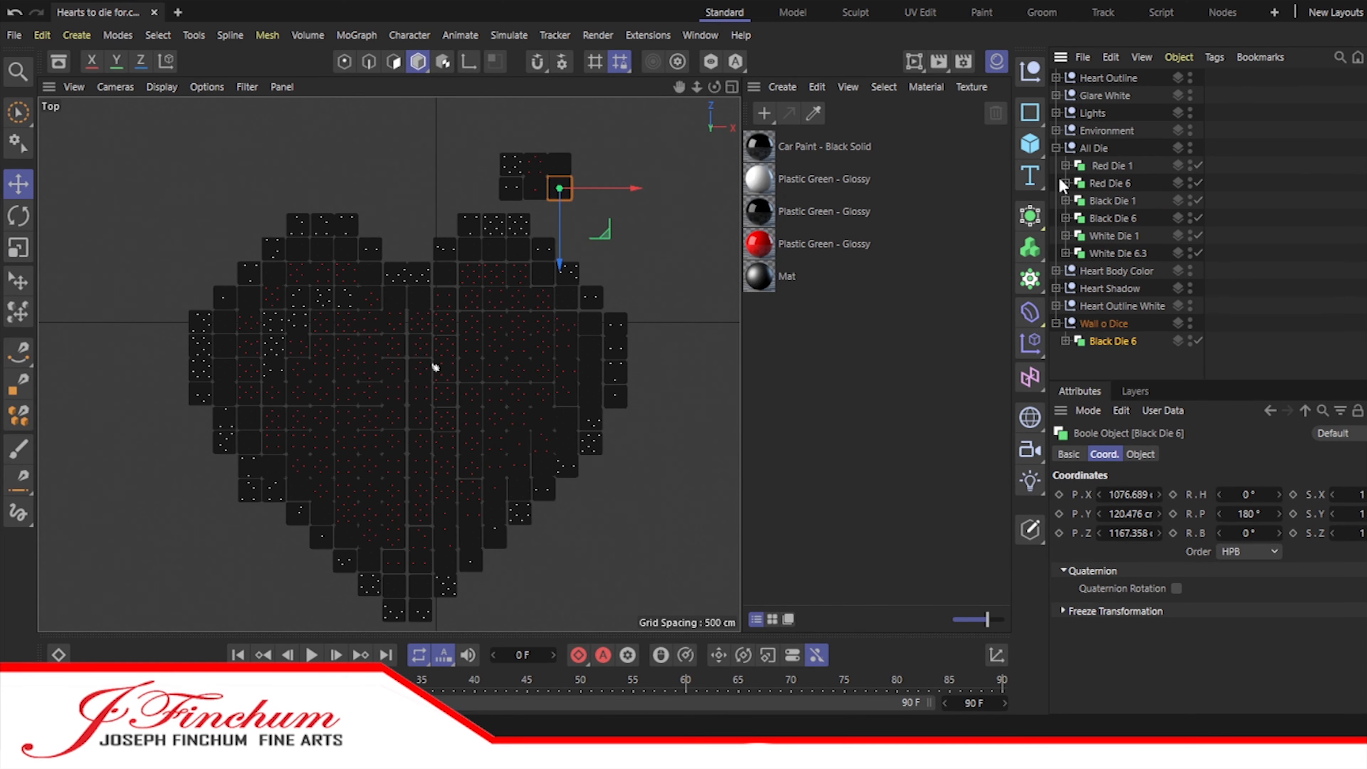
click(1056, 148)
drag(637, 189, 392, 321)
Step: Fill the notch between the heart's humps with copied black six dice, two in the lower row and four in the upper row
scroll(394, 250, up, 6)
drag(467, 244, 384, 196)
click(446, 249)
shift+click(398, 249)
ctrl+drag(425, 259, 430, 206)
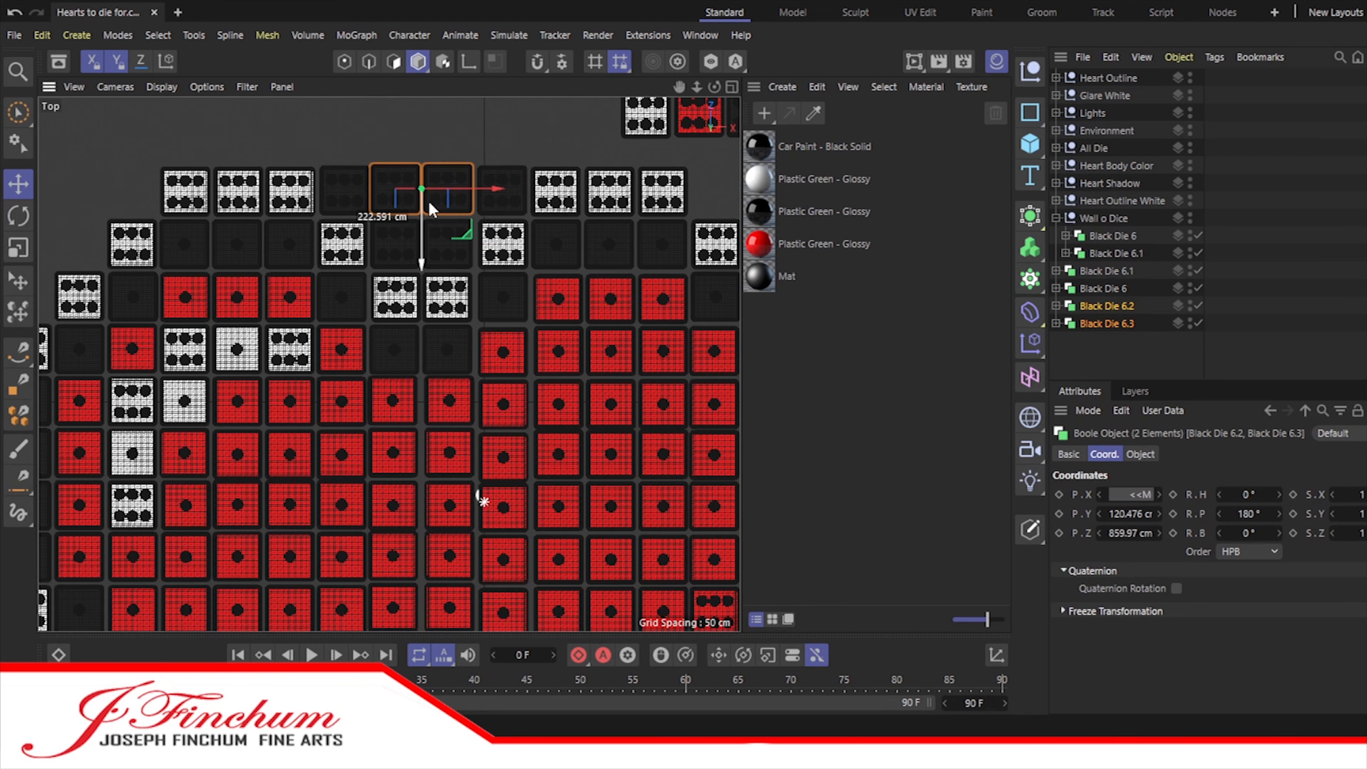
click(1176, 347)
click(345, 196)
click(363, 122)
Step: Copy the four upper notch dice one row up and four columns left, above the left hump
click(1109, 272)
shift+click(1110, 324)
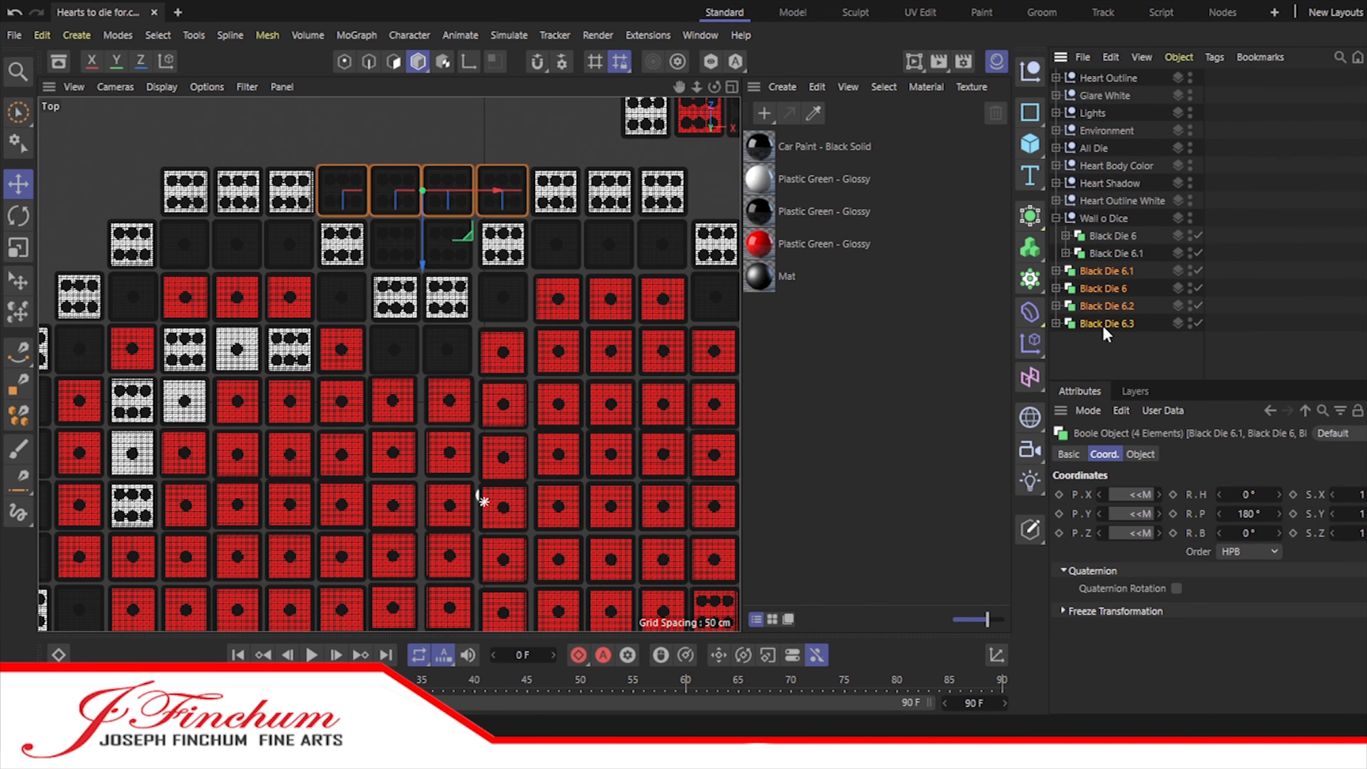
scroll(389, 364, down, 2)
scroll(389, 365, down, 3)
drag(1107, 323, 1117, 359)
drag(478, 220, 349, 222)
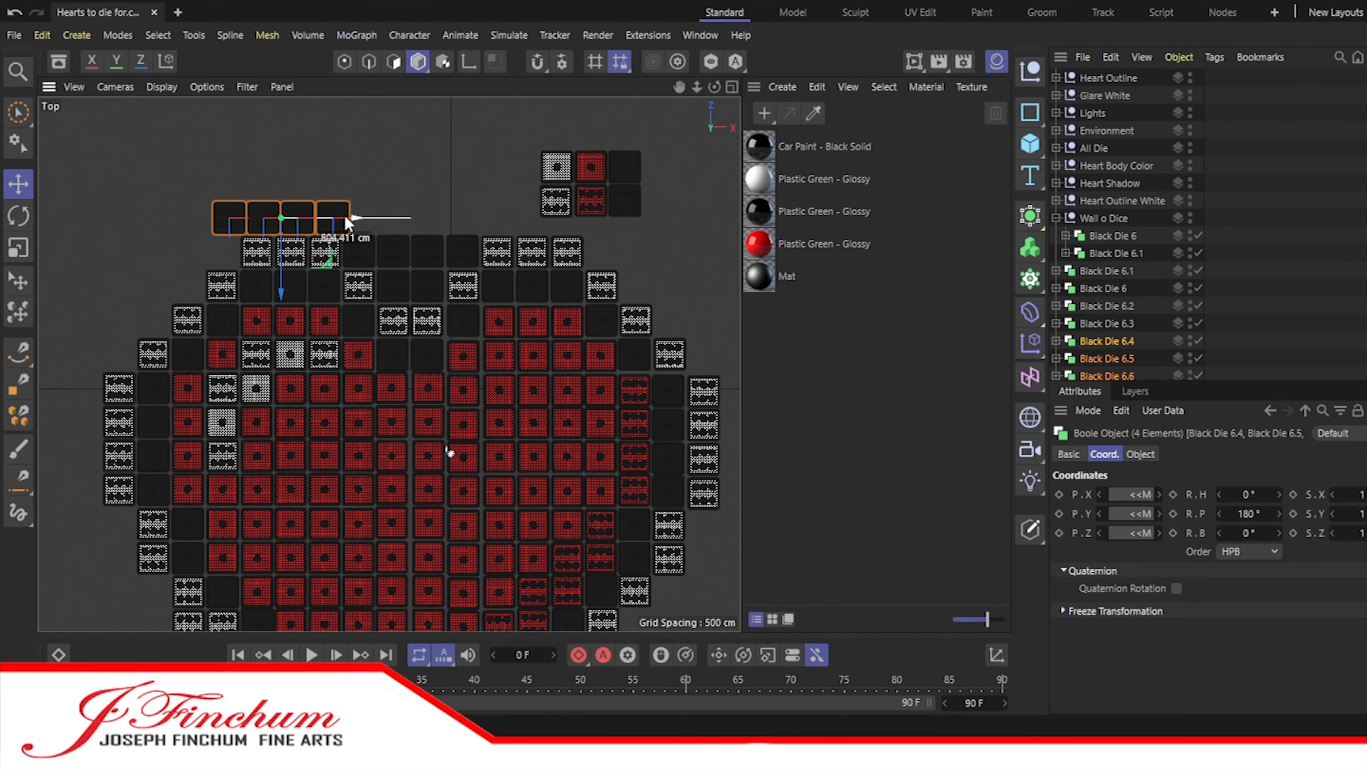
scroll(1100, 361, down, 1)
Step: Copy the four dice above the right hump and into the middle gap to complete a twelve-die row over the heart
ctrl+drag(1096, 320, 1103, 377)
drag(348, 218, 627, 219)
scroll(1110, 322, down, 2)
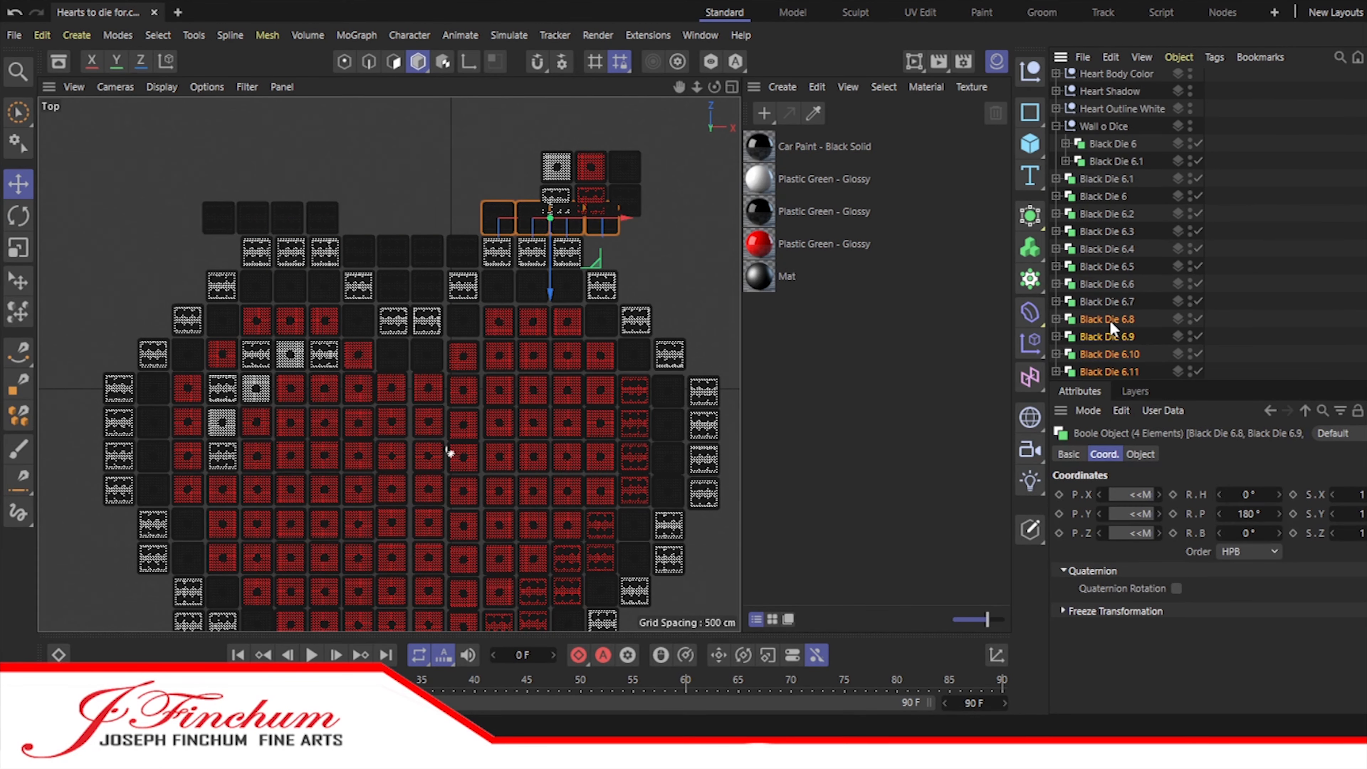
ctrl+drag(1109, 322, 1109, 377)
scroll(1109, 377, down, 2)
drag(627, 219, 489, 223)
scroll(1101, 273, up, 3)
Step: Copy the complete twelve-die row one row up
click(1101, 273)
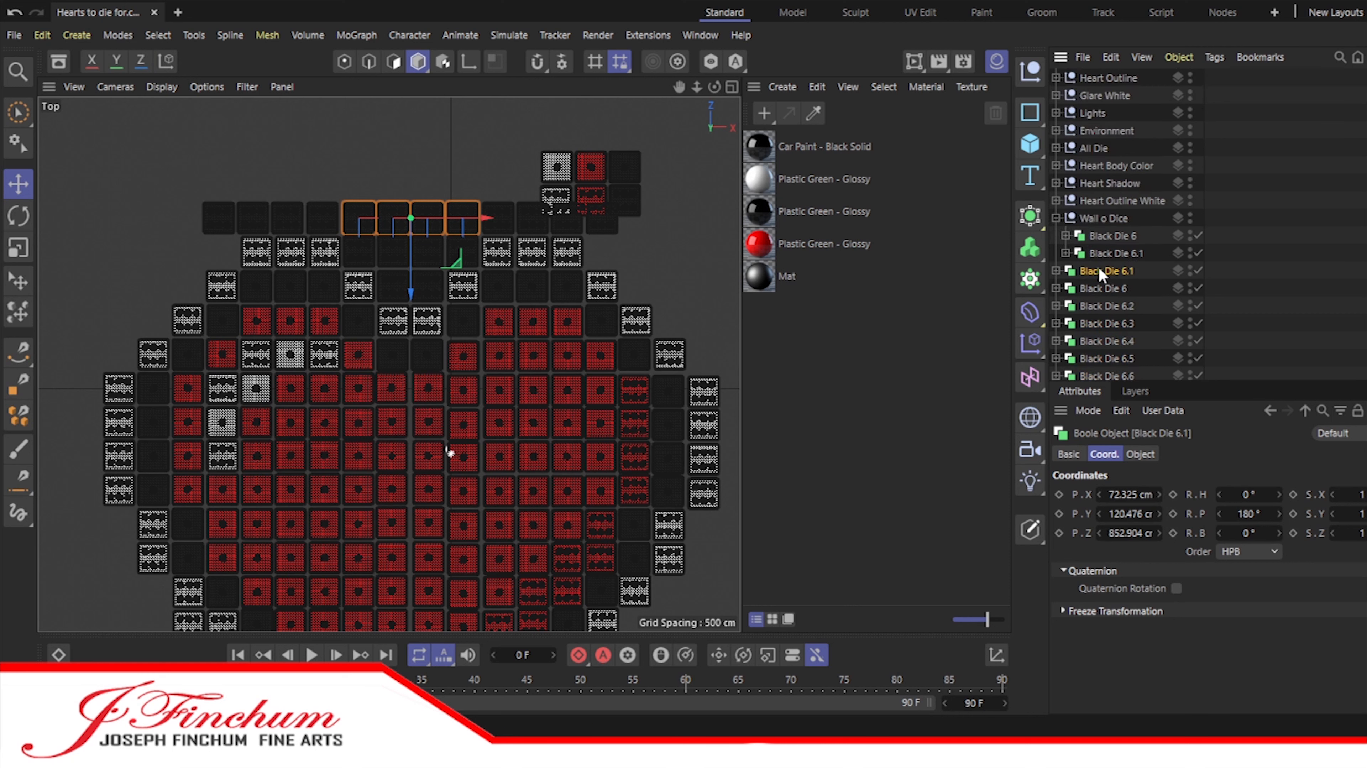
scroll(1106, 323, down, 3)
shift+click(1110, 368)
shift+click(1108, 126)
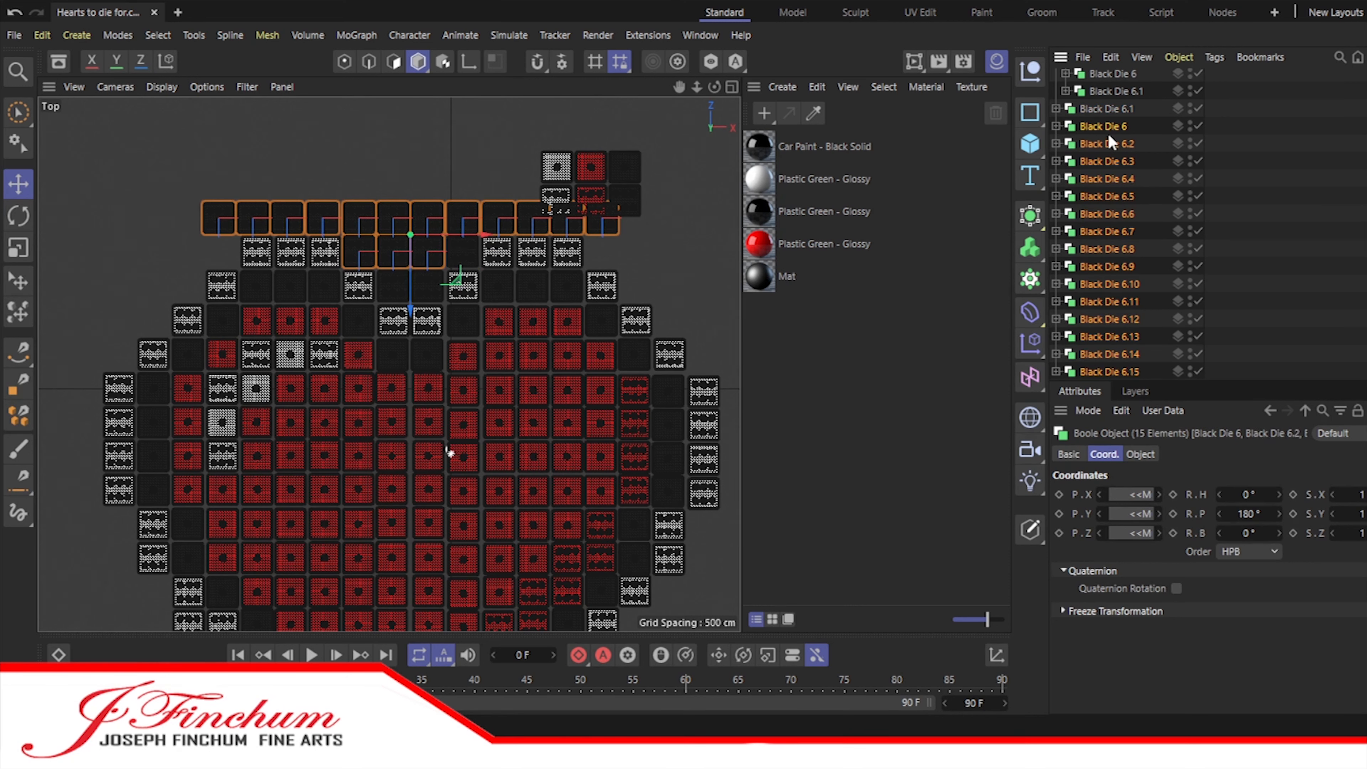
ctrl+drag(412, 287, 412, 251)
scroll(1109, 353, down, 4)
Step: Copy four black six dice down to the outer side of the left hump's top white dice
click(1110, 355)
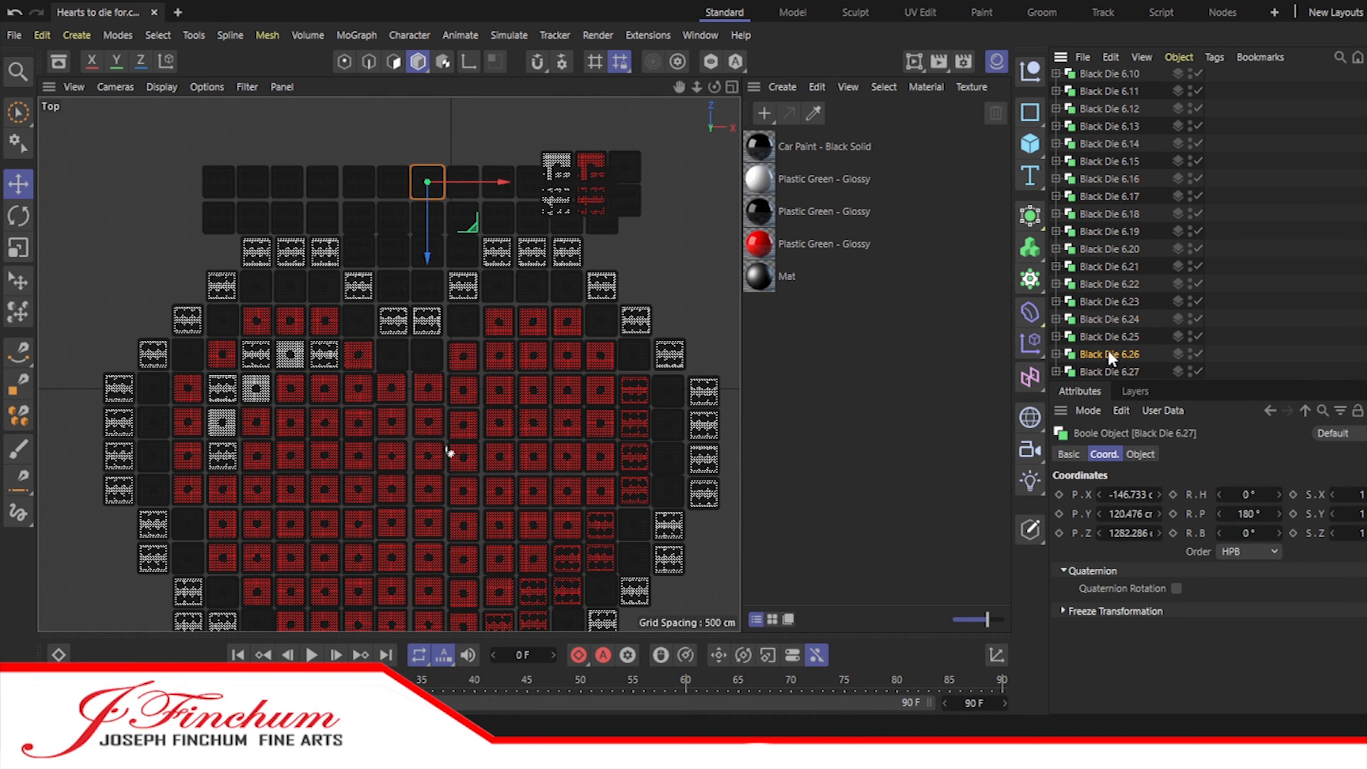
click(1108, 231)
shift+click(1108, 196)
drag(352, 185, 248, 233)
drag(168, 258, 166, 329)
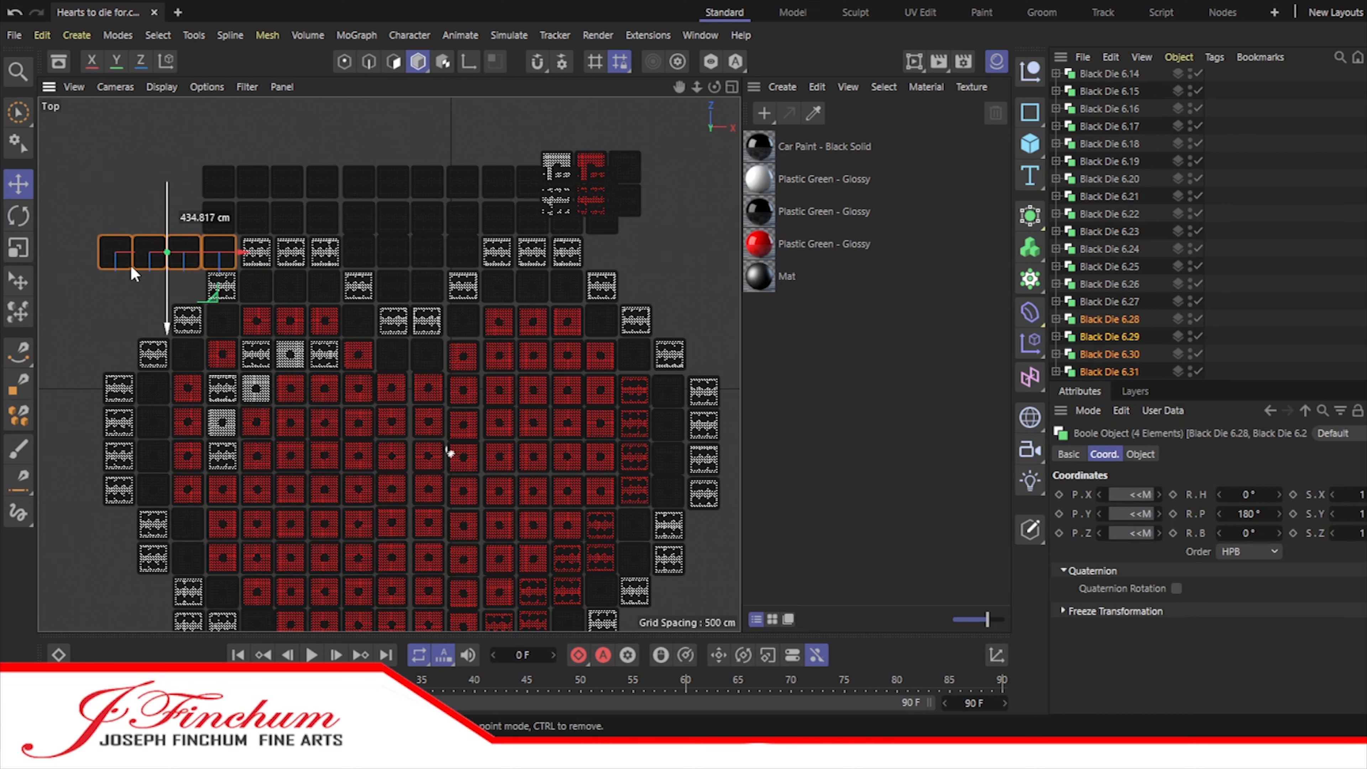
Step: Move all the loose copied black six dice into the Wall o Dice group
click(142, 176)
scroll(1107, 243, up, 8)
click(1108, 267)
scroll(1109, 323, down, 8)
shift+click(1110, 372)
scroll(1110, 323, up, 8)
drag(1107, 282, 1083, 215)
scroll(1120, 354, down, 8)
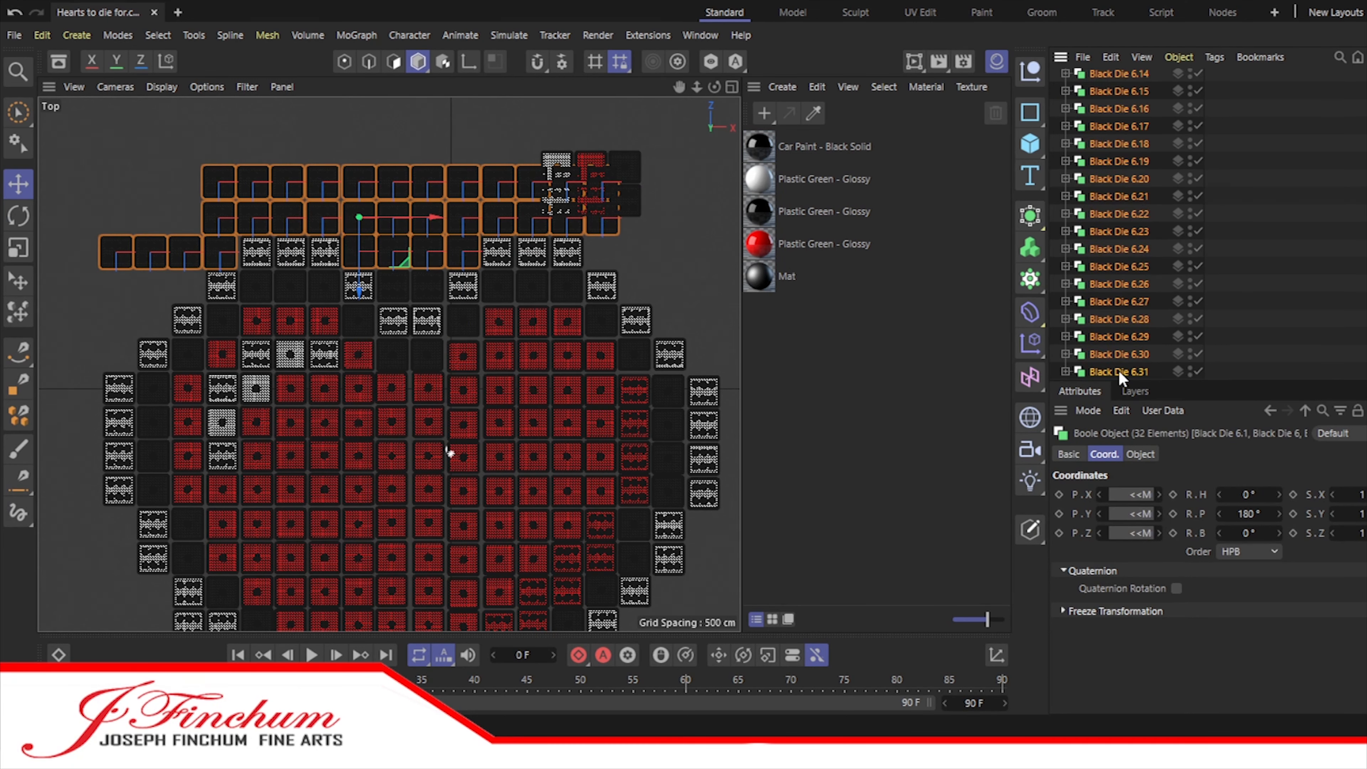
Step: Copy the four-die row down three times along the left shoulder, stepping each copy one column left
click(1122, 370)
shift+click(1123, 318)
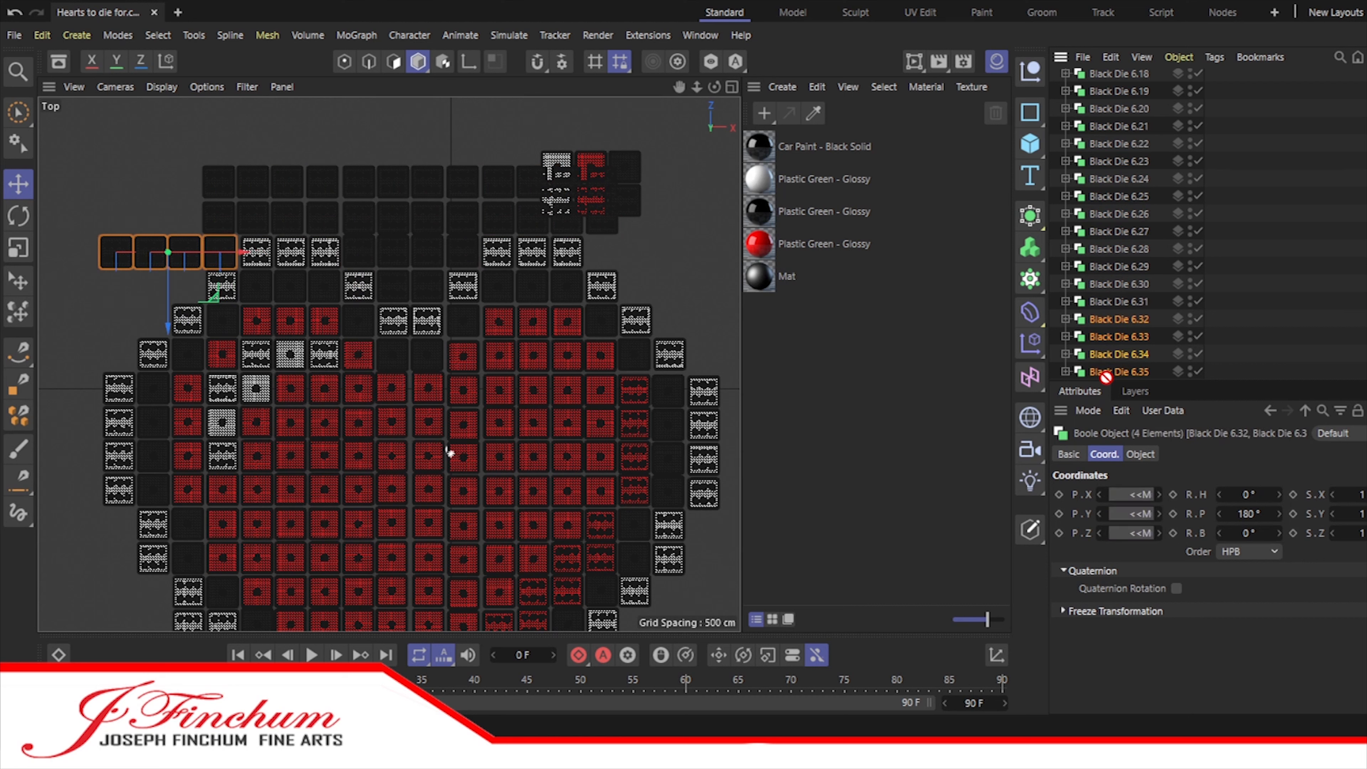
drag(220, 264, 245, 295)
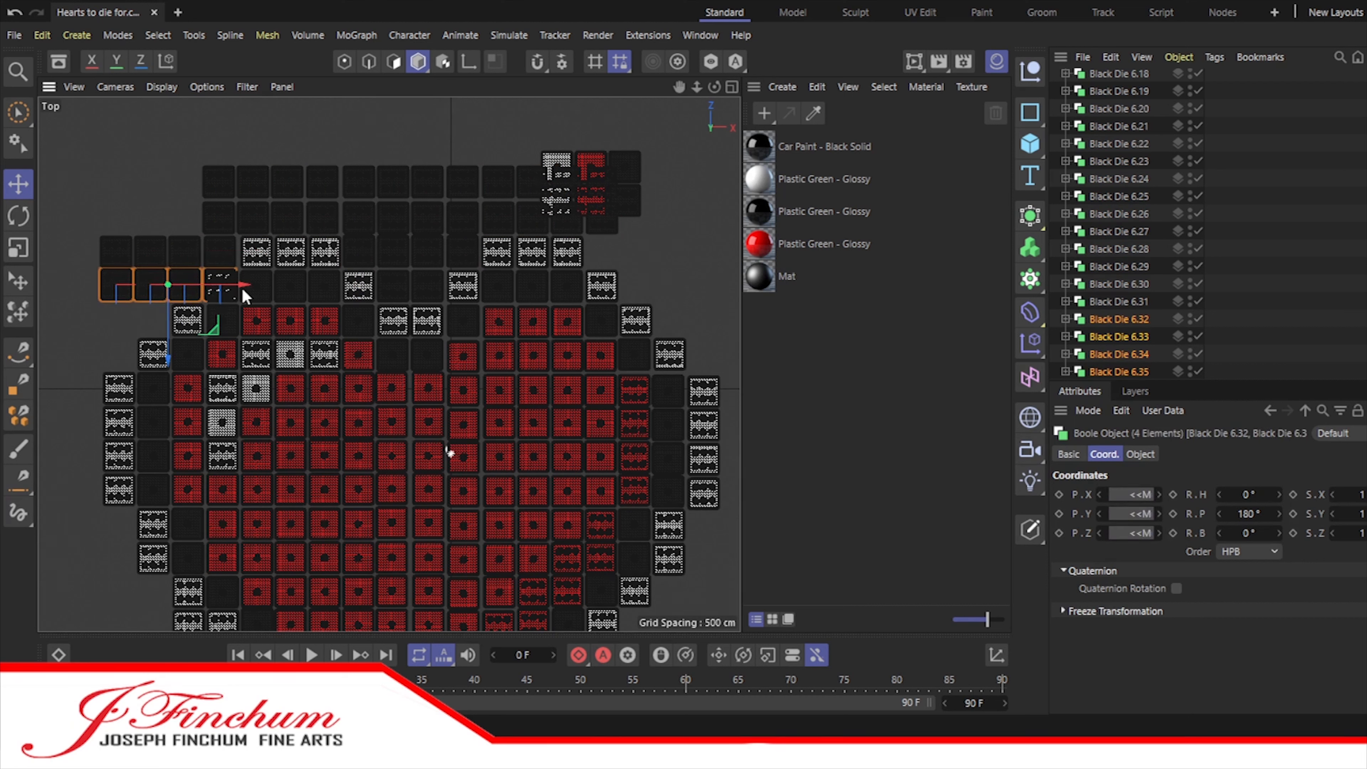
ctrl+drag(138, 362, 73, 408)
click(1129, 387)
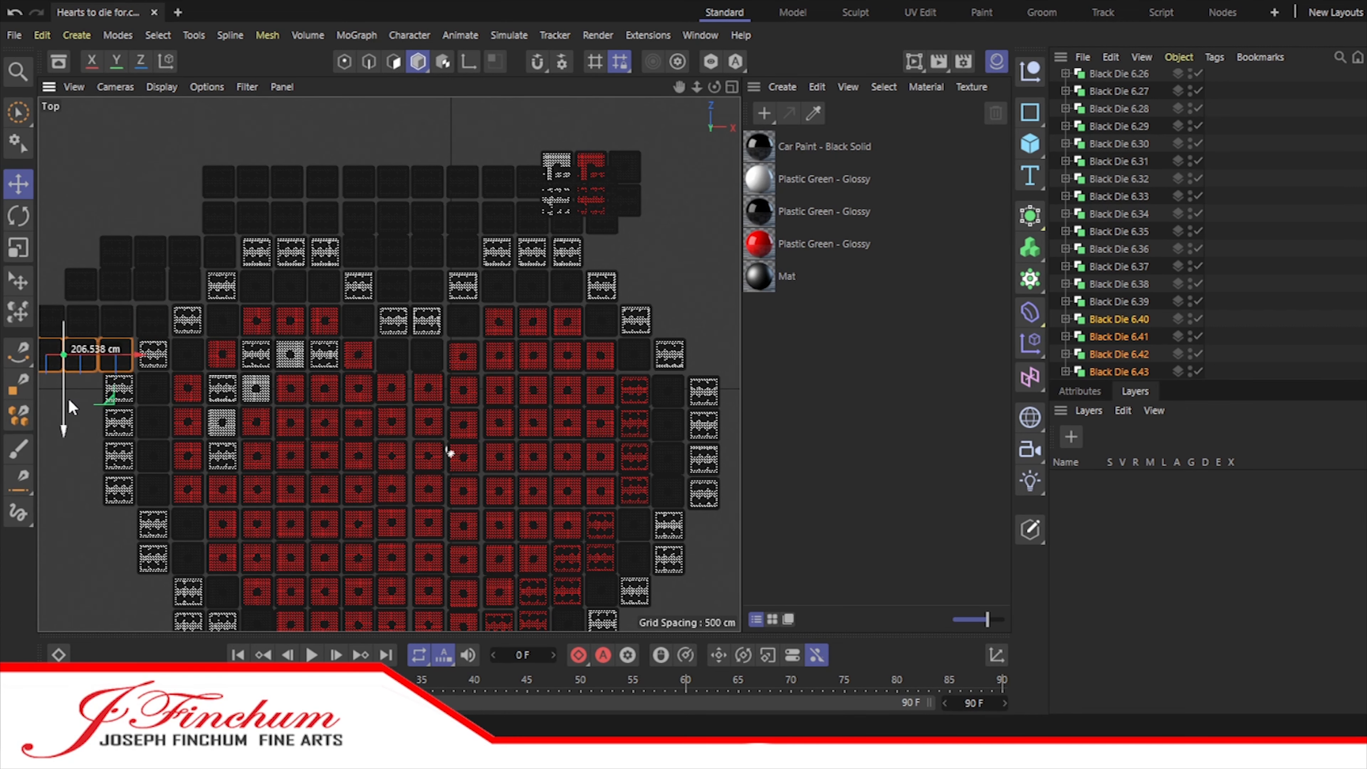
Step: Fine-tune the vertical alignment of the second four-die row on the left shoulder
drag(680, 87, 894, 53)
scroll(351, 222, up, 5)
click(453, 287)
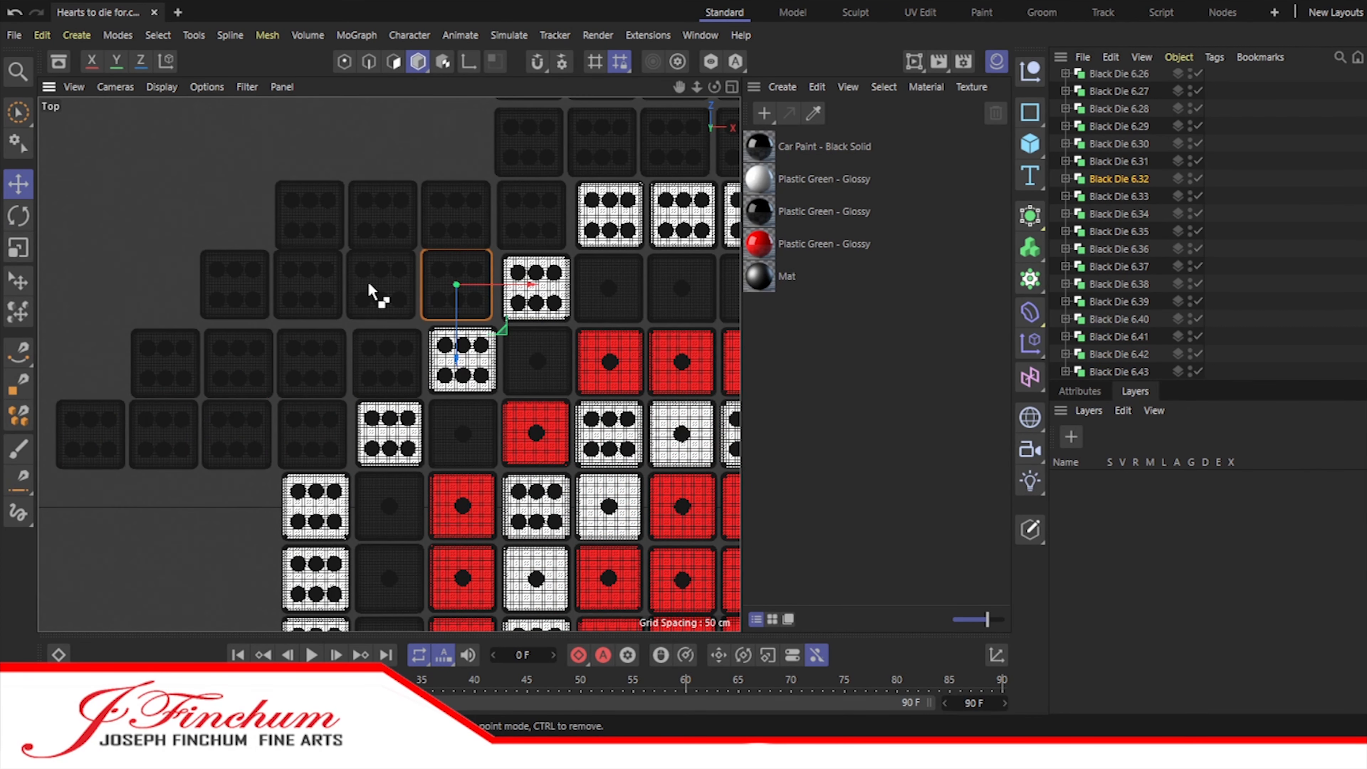
shift+click(240, 289)
drag(345, 348, 345, 351)
Step: Copy two black six dice from the left shoulder's top row to the left end of the row above
scroll(345, 334, down, 4)
click(321, 254)
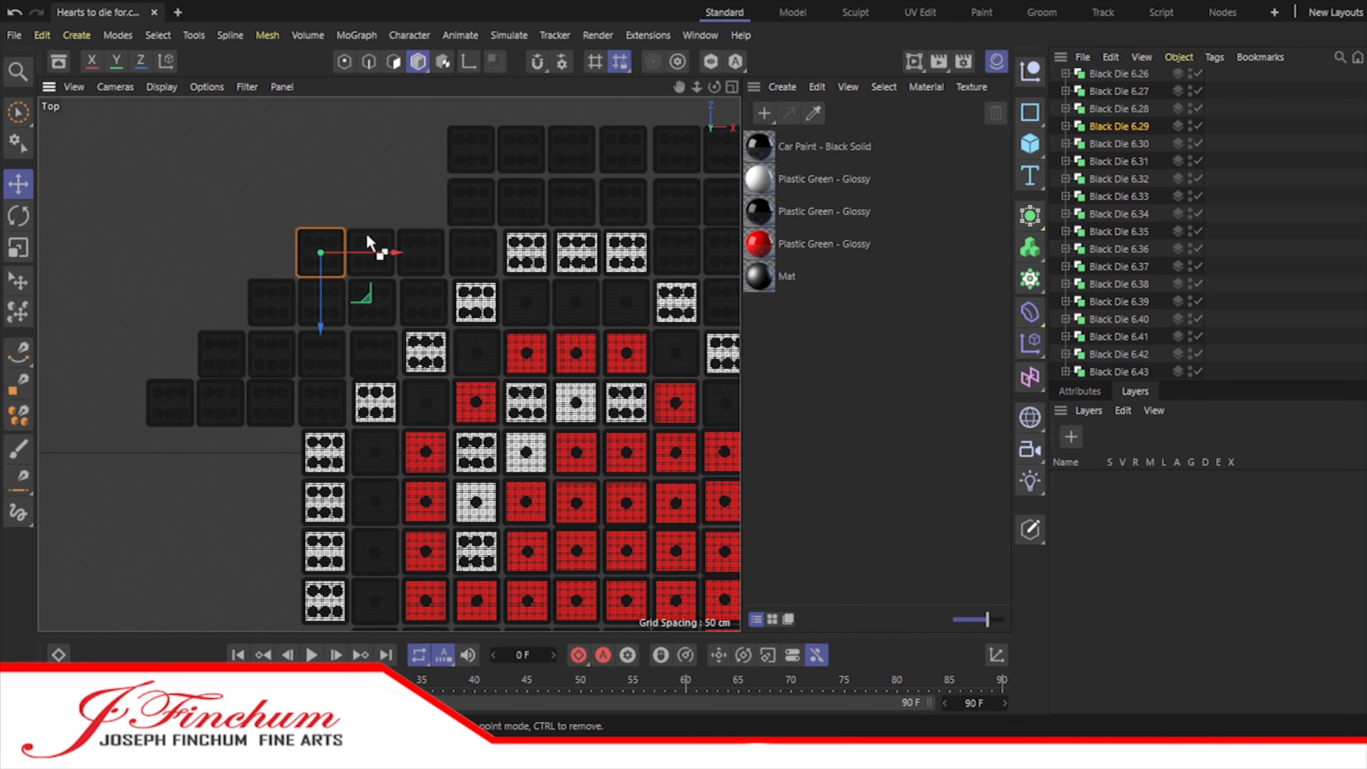
drag(359, 269, 466, 205)
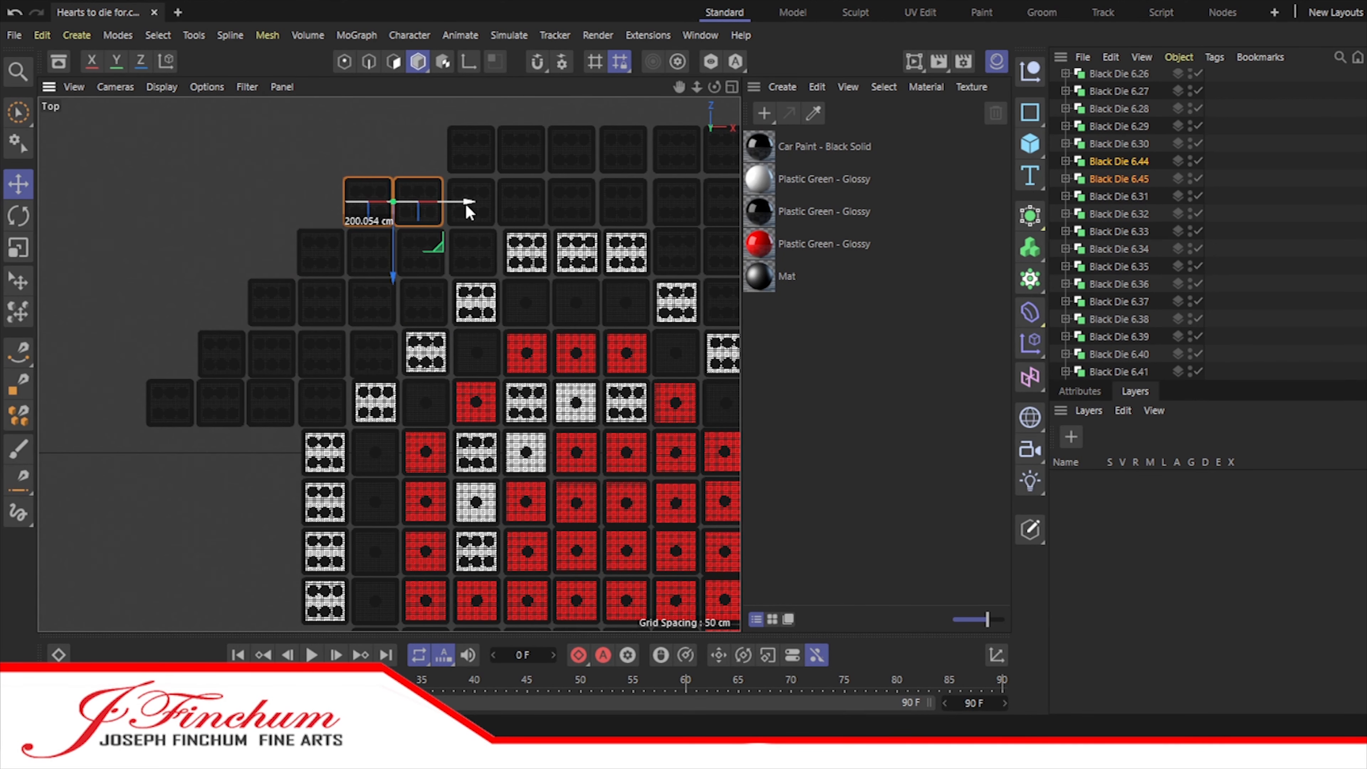
Step: Extend the six rows beside and above the left shoulder outward by three columns, copying their outermost black six dice
shift+click(369, 202)
shift+click(321, 252)
shift+click(271, 303)
shift+click(222, 354)
shift+click(169, 401)
drag(1147, 334, 1119, 372)
key(ctrl+z)
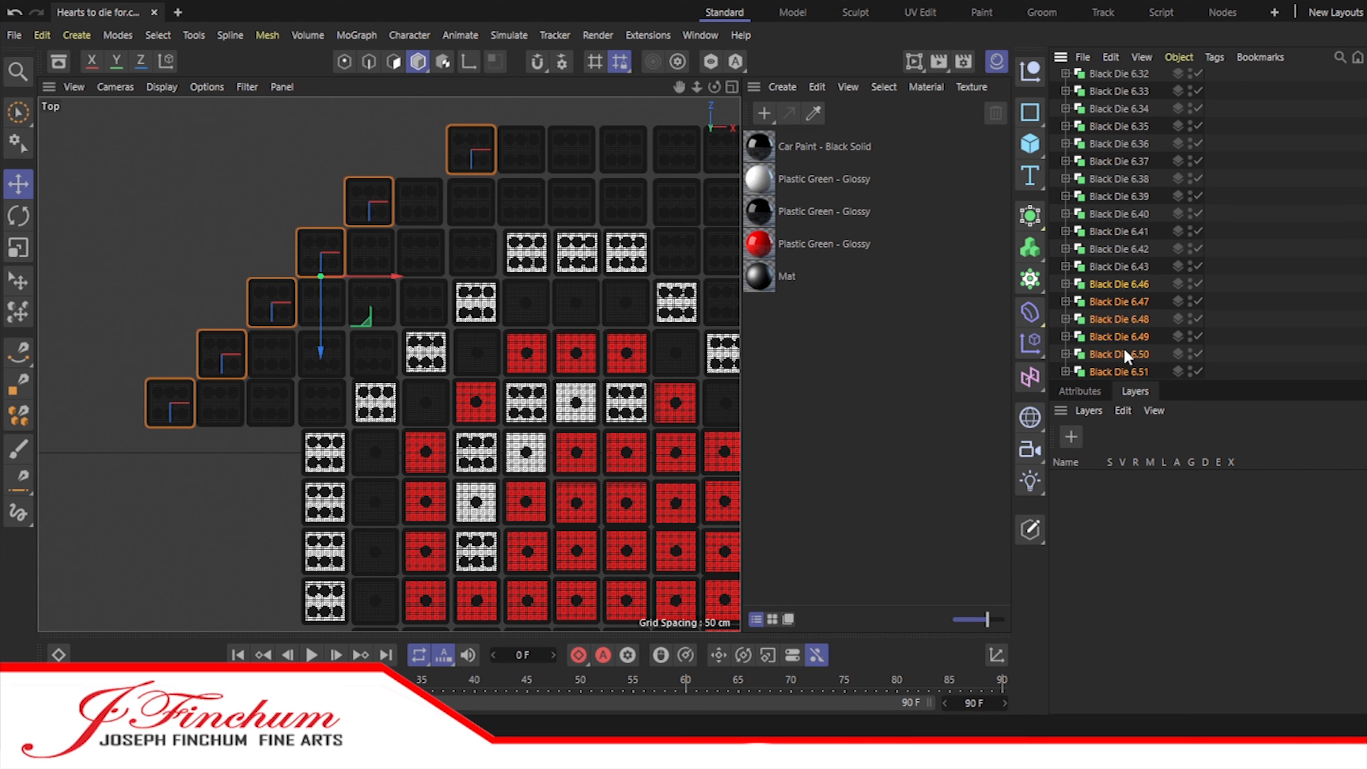
drag(397, 275, 292, 278)
scroll(1126, 359, down, 2)
ctrl+drag(1126, 359, 1124, 383)
drag(267, 277, 216, 279)
Step: Copy the lowest two rows of five black dice downward twice along the heart's left edge
click(74, 407)
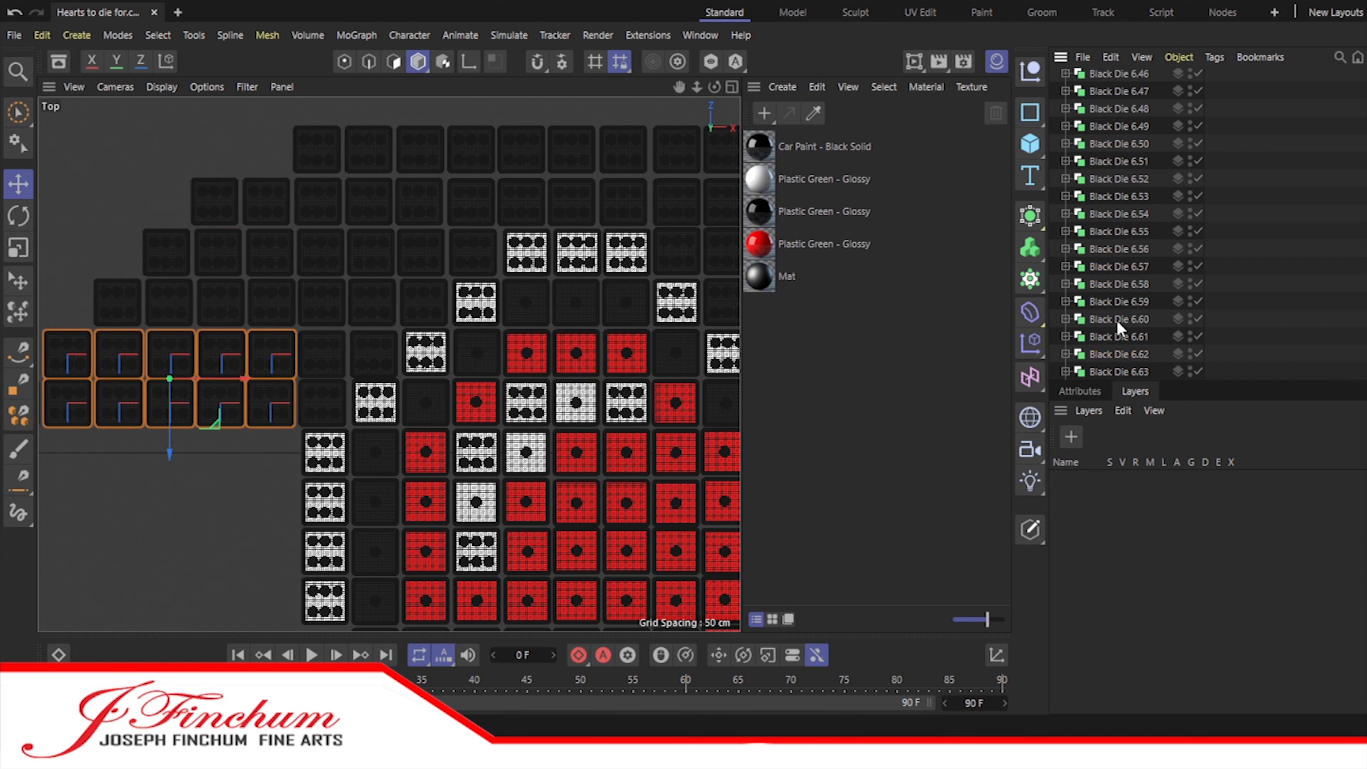
drag(169, 454, 170, 654)
drag(679, 87, 691, 0)
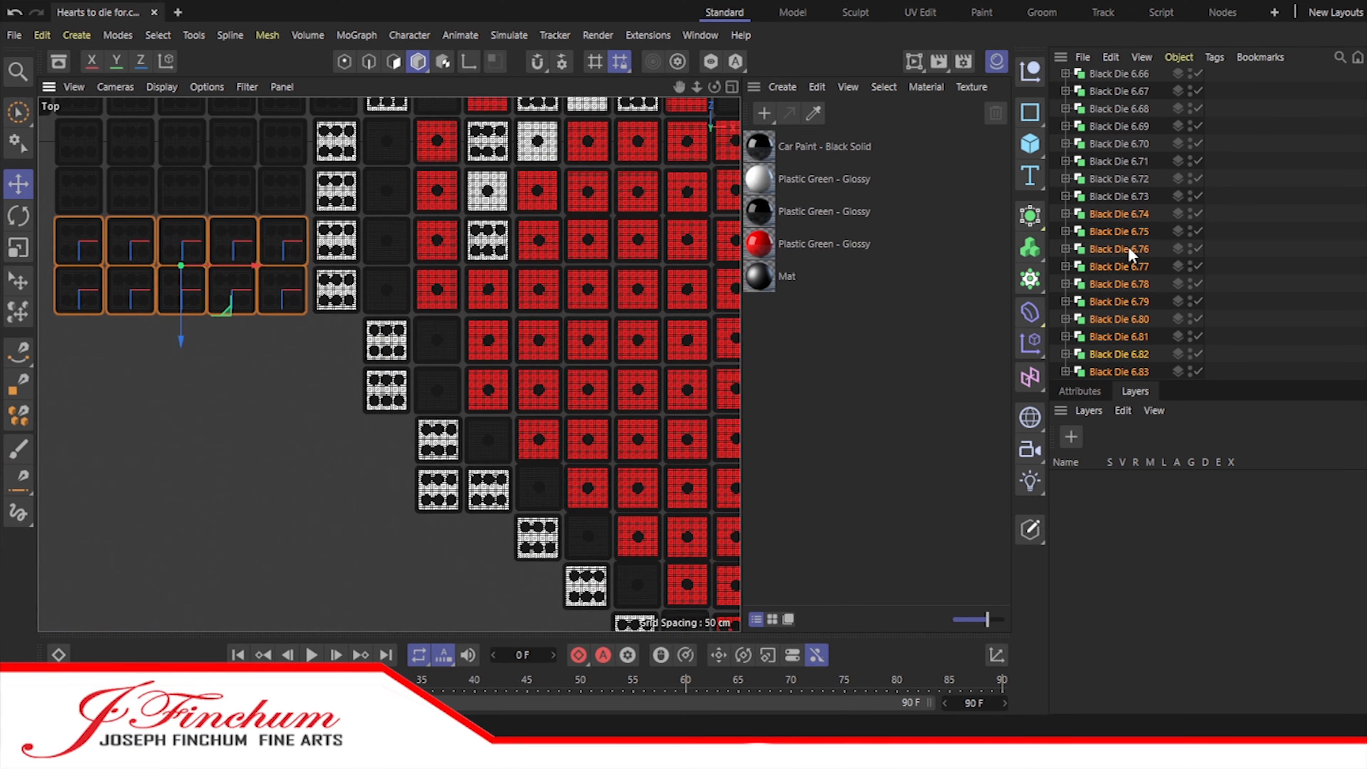
Step: Copy the ten-die block down three more times, stepping each copy right to follow the heart's lower-left edge
drag(180, 337, 172, 434)
drag(221, 364, 233, 398)
ctrl+drag(1126, 372, 1130, 379)
drag(271, 365, 324, 367)
drag(285, 420, 274, 608)
drag(361, 564, 467, 563)
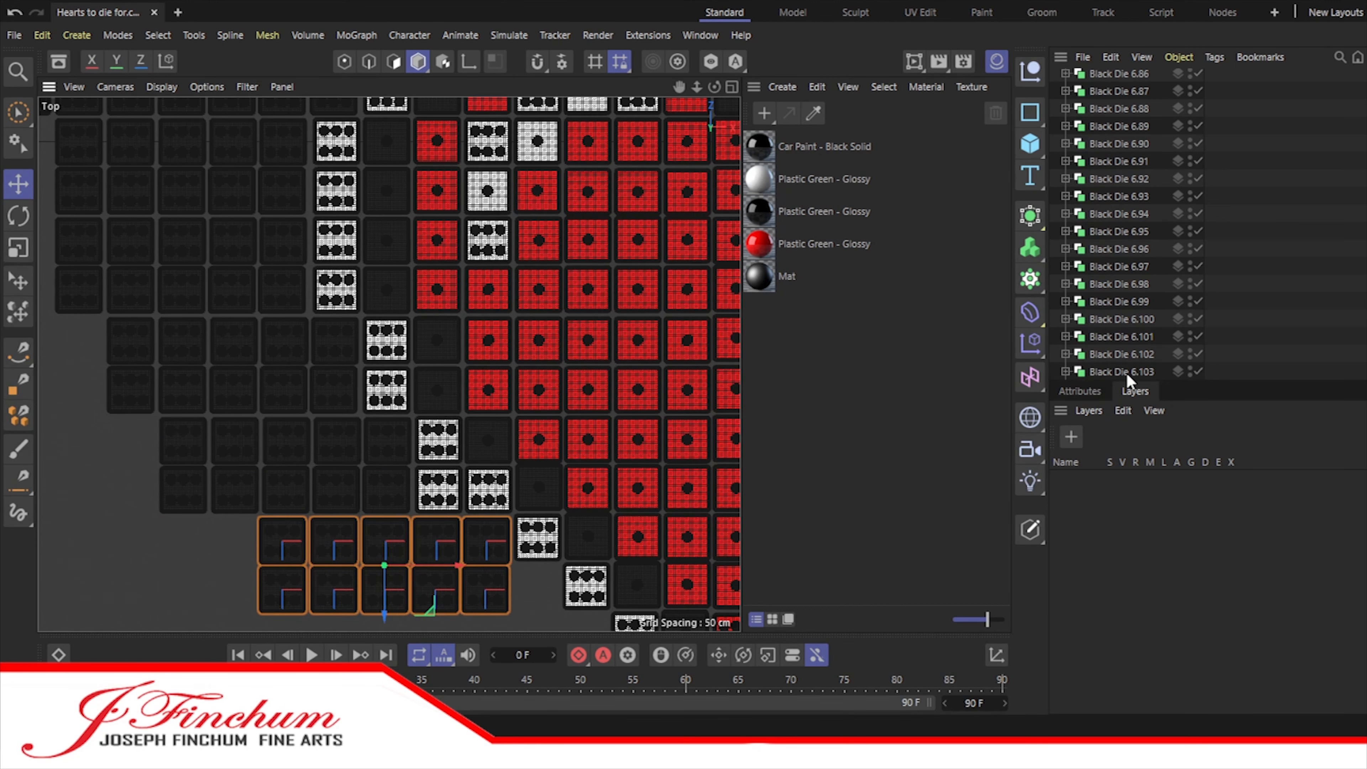
Step: Move the lowest row of five black dice one column right to meet the white outline
click(1127, 373)
scroll(1126, 373, down, 4)
click(1127, 371)
click(1125, 354)
ctrl+click(1125, 319)
ctrl+click(1125, 283)
ctrl+click(1125, 249)
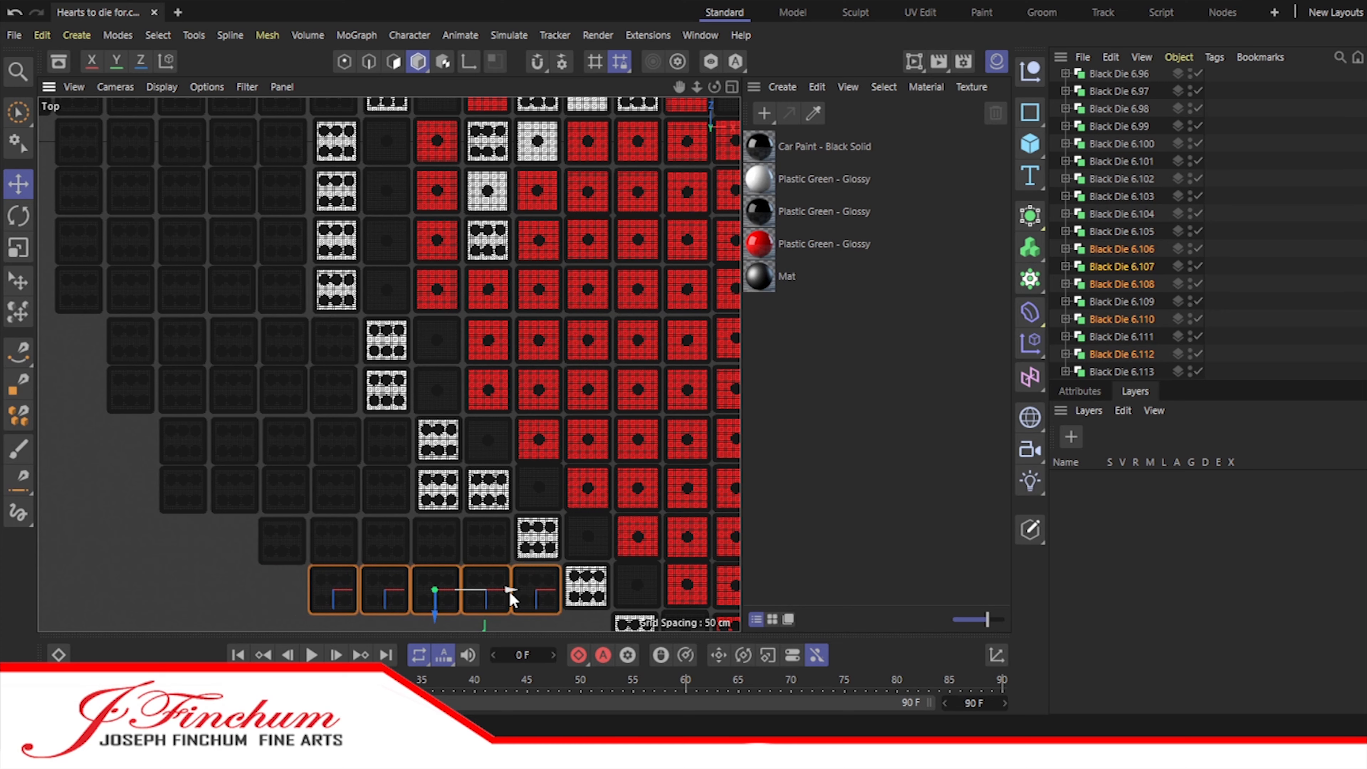
Step: Copy three more rows of five black dice below, and extend them by one, two and three dice toward the heart's tip
alt+middle_drag(356, 550, 366, 302)
ctrl+drag(392, 379, 394, 524)
scroll(1134, 353, down, 4)
click(1241, 345)
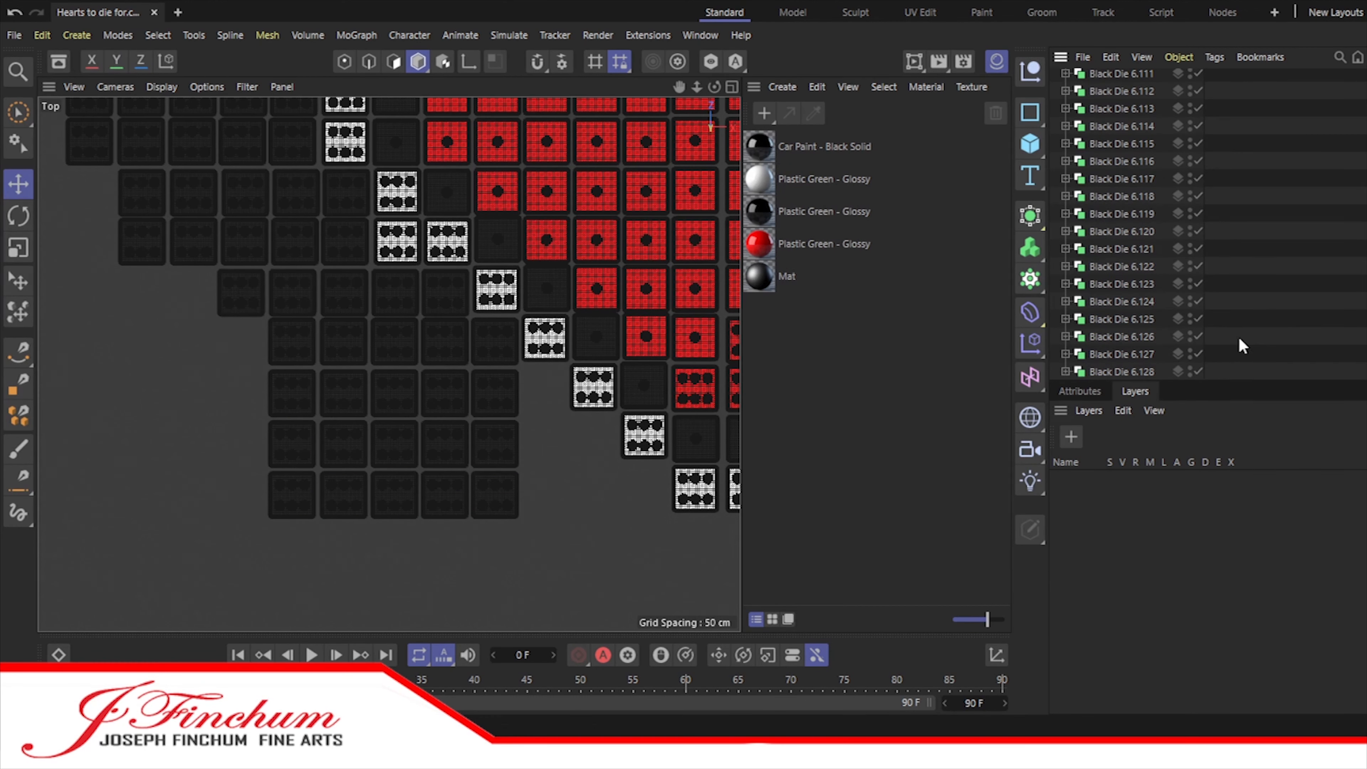
shift+click(393, 389)
ctrl+drag(519, 446, 669, 451)
Step: Nudge the newly added lower rows of black dice upward to even out their spacing
click(1124, 372)
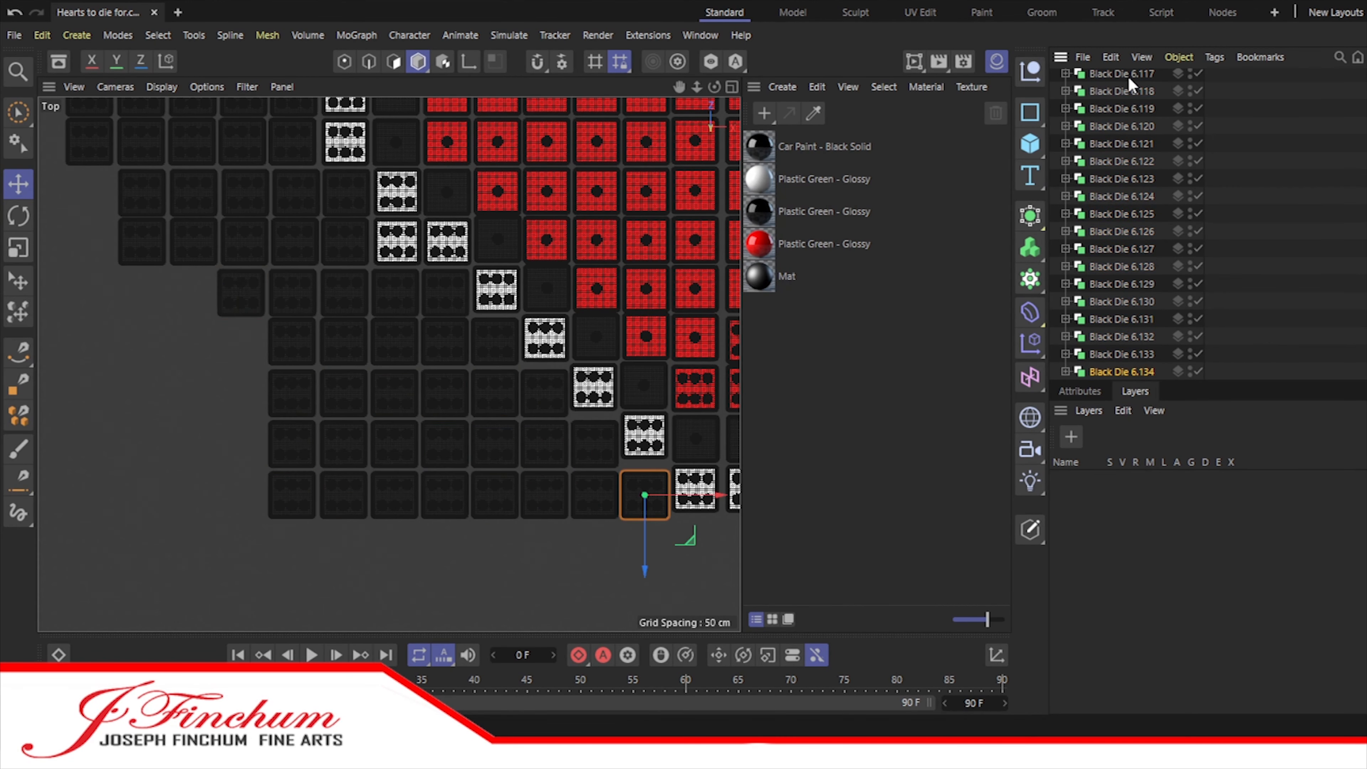
shift+click(1129, 143)
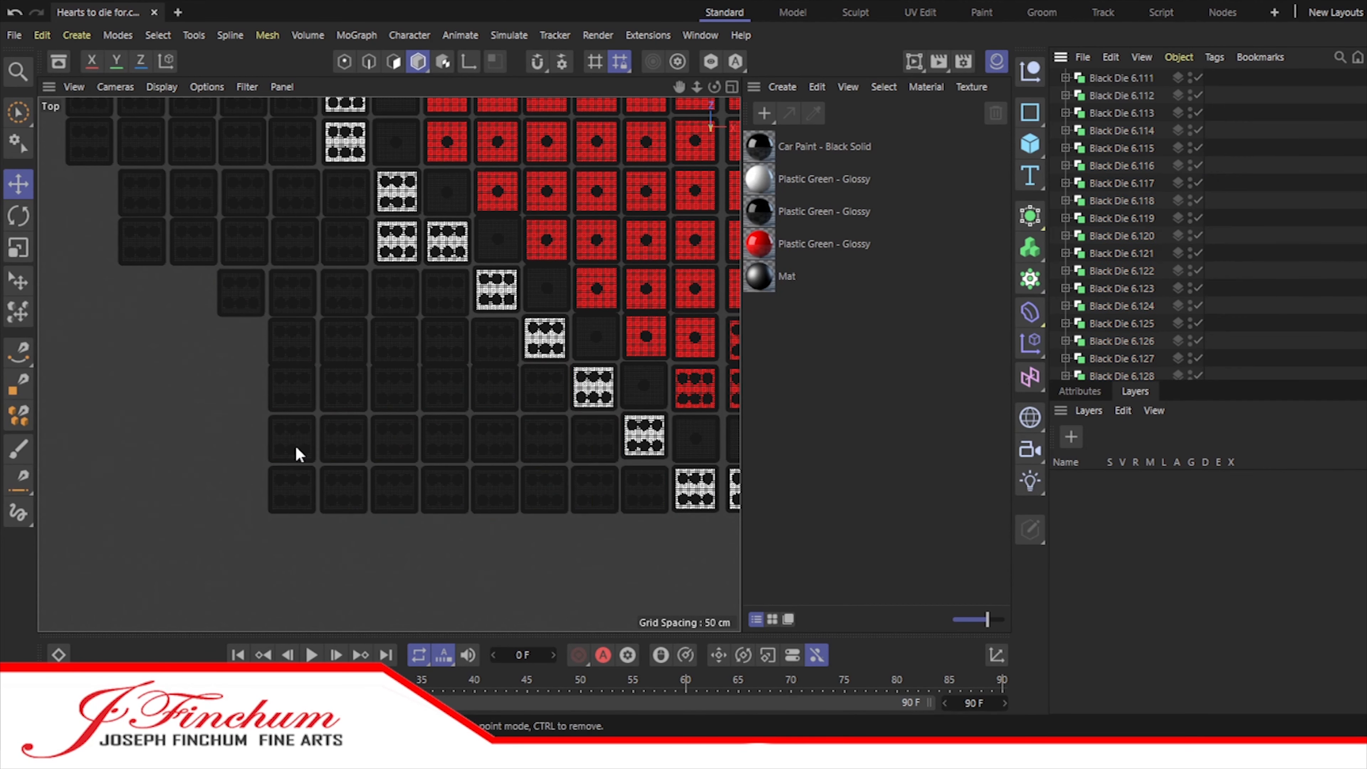
scroll(385, 380, up, 3)
drag(511, 510, 512, 515)
click(1286, 269)
alt+middle_drag(616, 493, 587, 308)
click(210, 223)
shift+click(288, 223)
shift+click(367, 223)
shift+click(446, 224)
shift+click(216, 296)
shift+click(287, 298)
shift+click(367, 297)
shift+click(446, 297)
shift+click(525, 297)
shift+click(603, 297)
shift+click(669, 294)
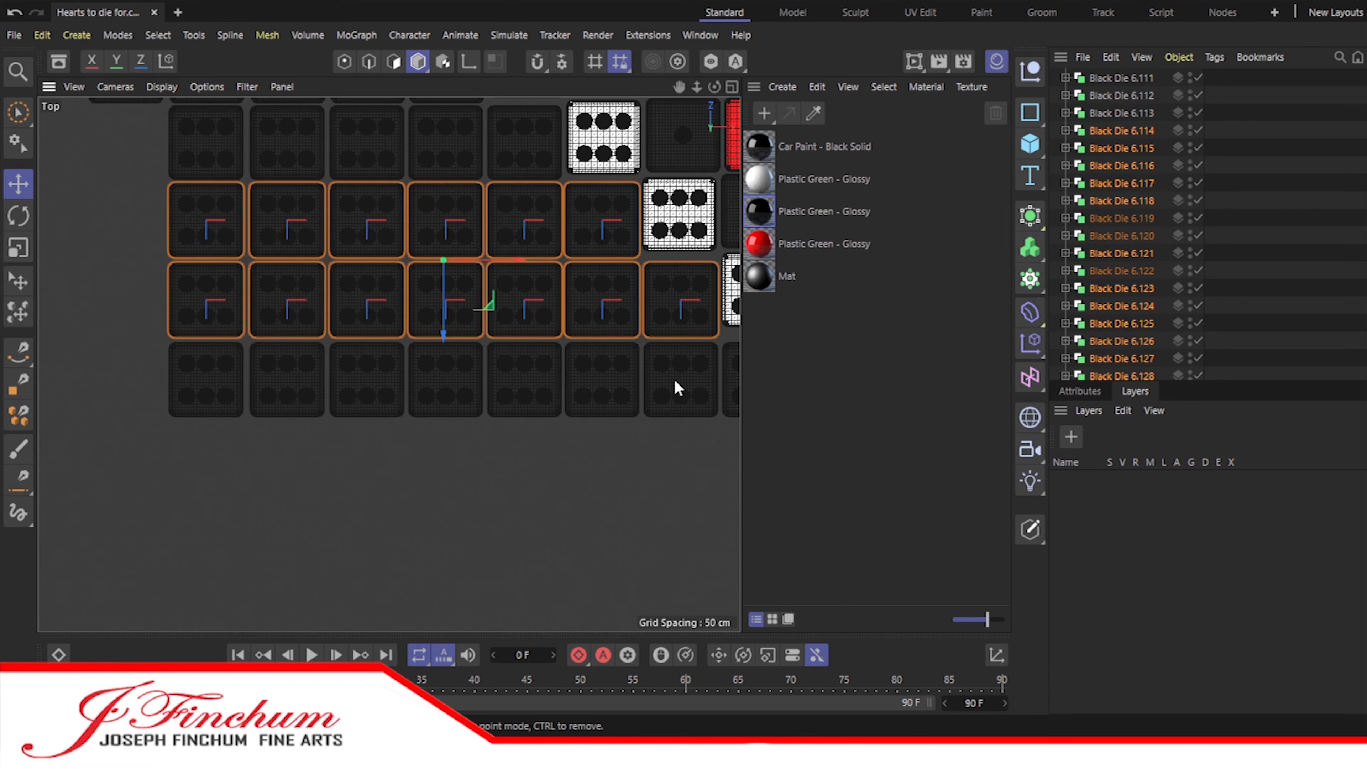
shift+click(210, 380)
shift+click(287, 381)
shift+click(367, 380)
shift+click(446, 380)
shift+click(525, 380)
shift+click(602, 380)
shift+click(674, 379)
shift+click(647, 416)
Step: Copy the six leftmost dice of each of the last three rows to directly below the wall
click(207, 224)
scroll(1127, 301, down, 3)
shift+click(1126, 373)
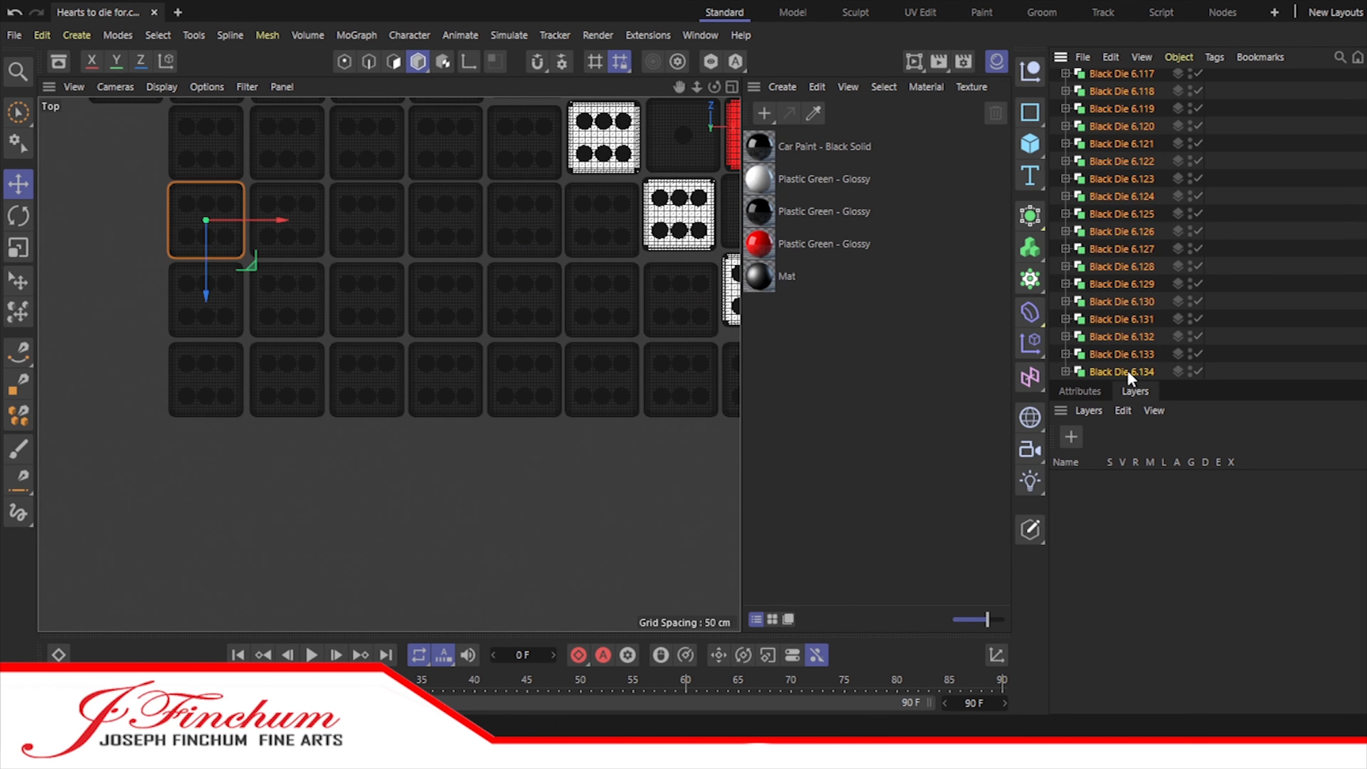
ctrl+click(681, 304)
ctrl+click(727, 400)
drag(677, 86, 559, 57)
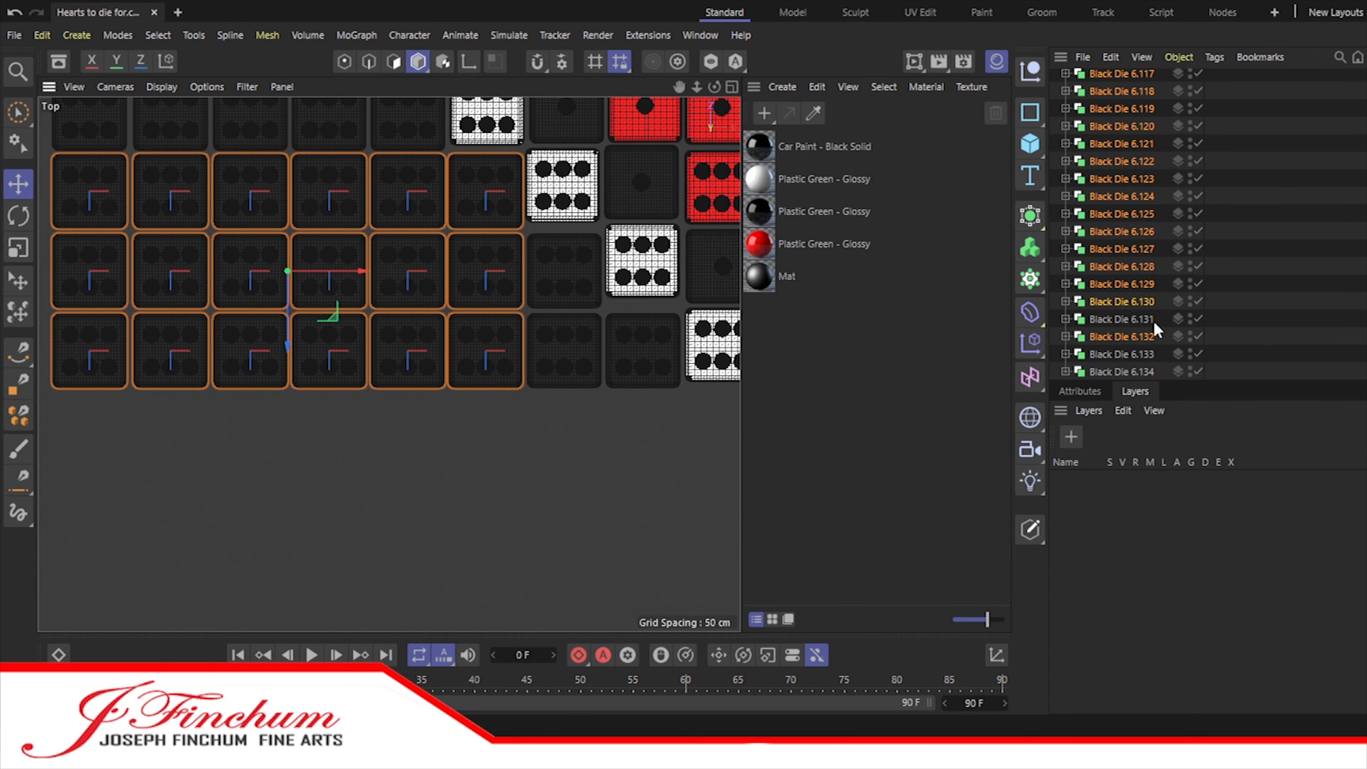
ctrl+drag(293, 500, 311, 579)
drag(678, 86, 638, 65)
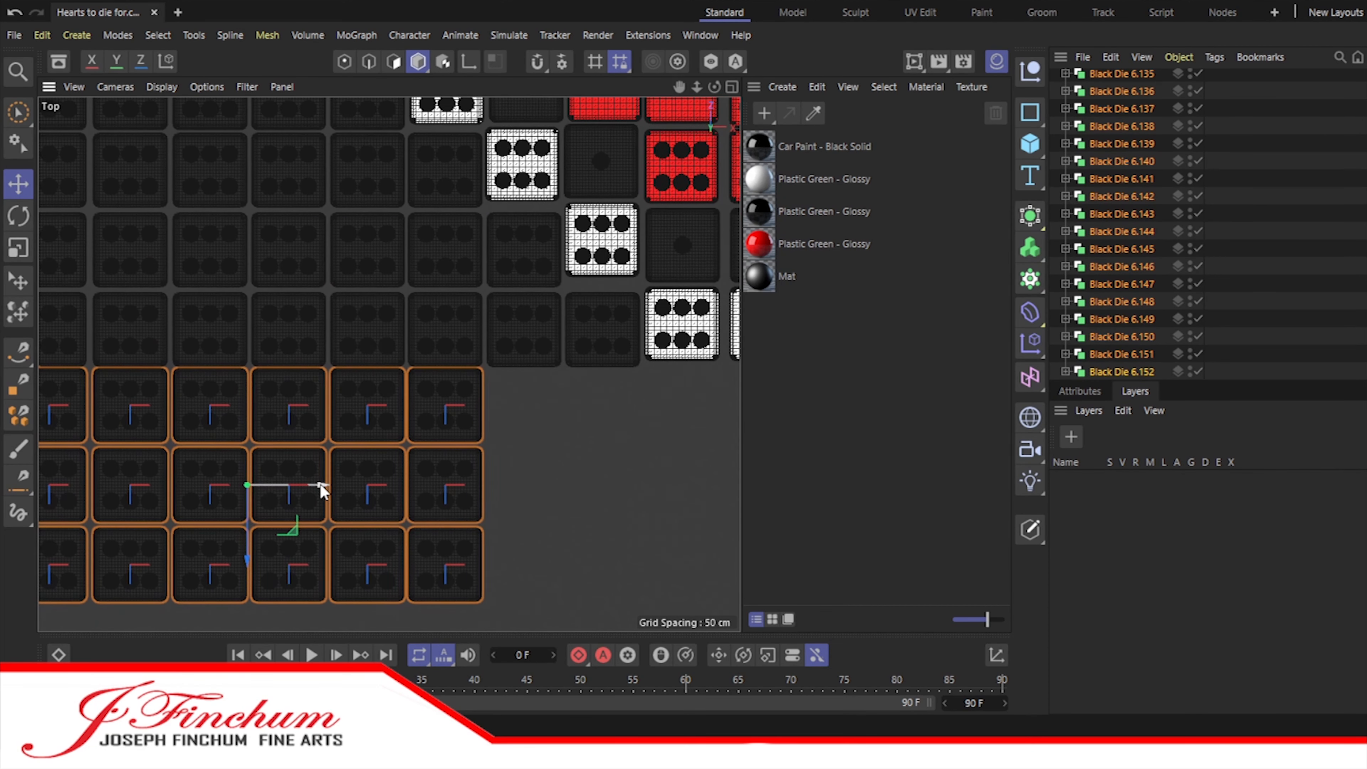
Step: Shift the copied six-by-three block three columns right, and place a second copy beside it beneath the heart's tip
drag(322, 488, 558, 488)
drag(679, 86, 407, 32)
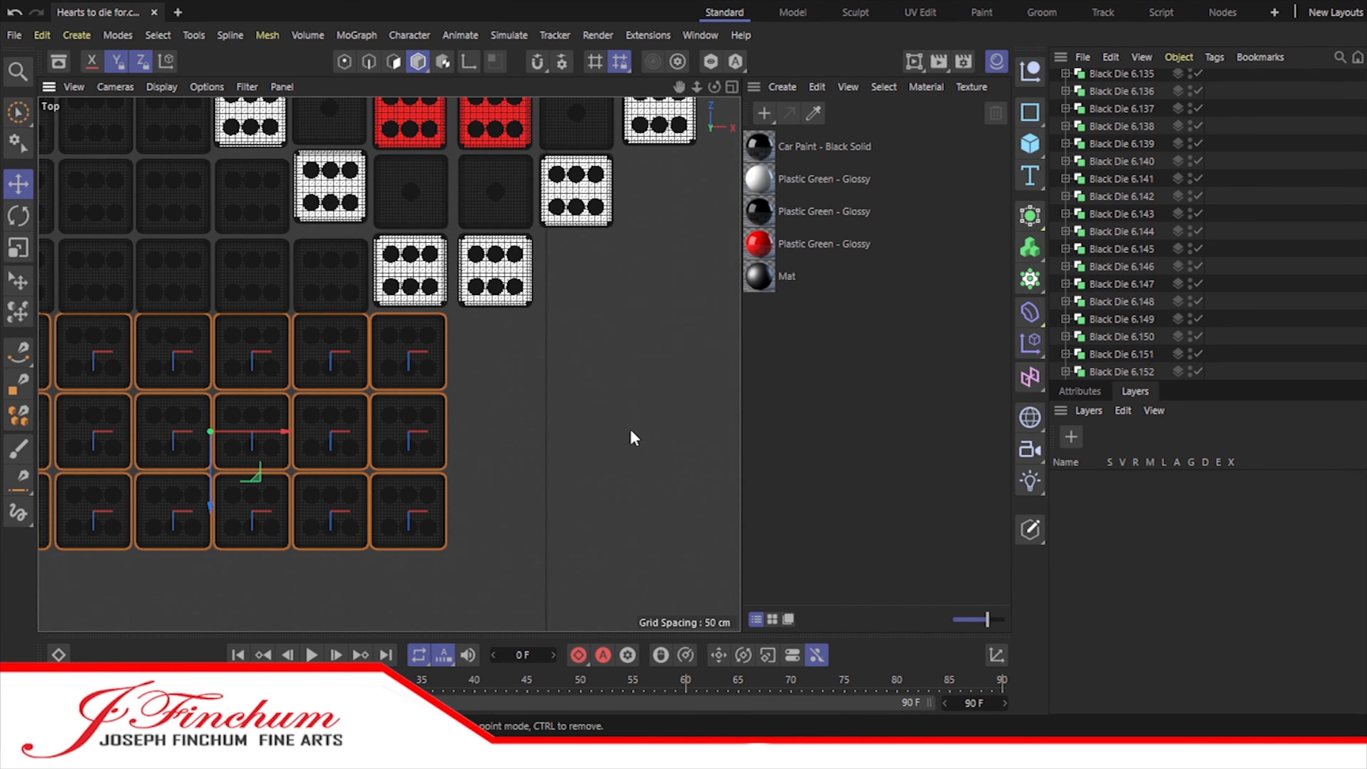
ctrl+drag(631, 432, 737, 432)
drag(696, 86, 544, 86)
Step: Copy the eight black dice beside the heart's bottom tip to the tip's right side
click(202, 345)
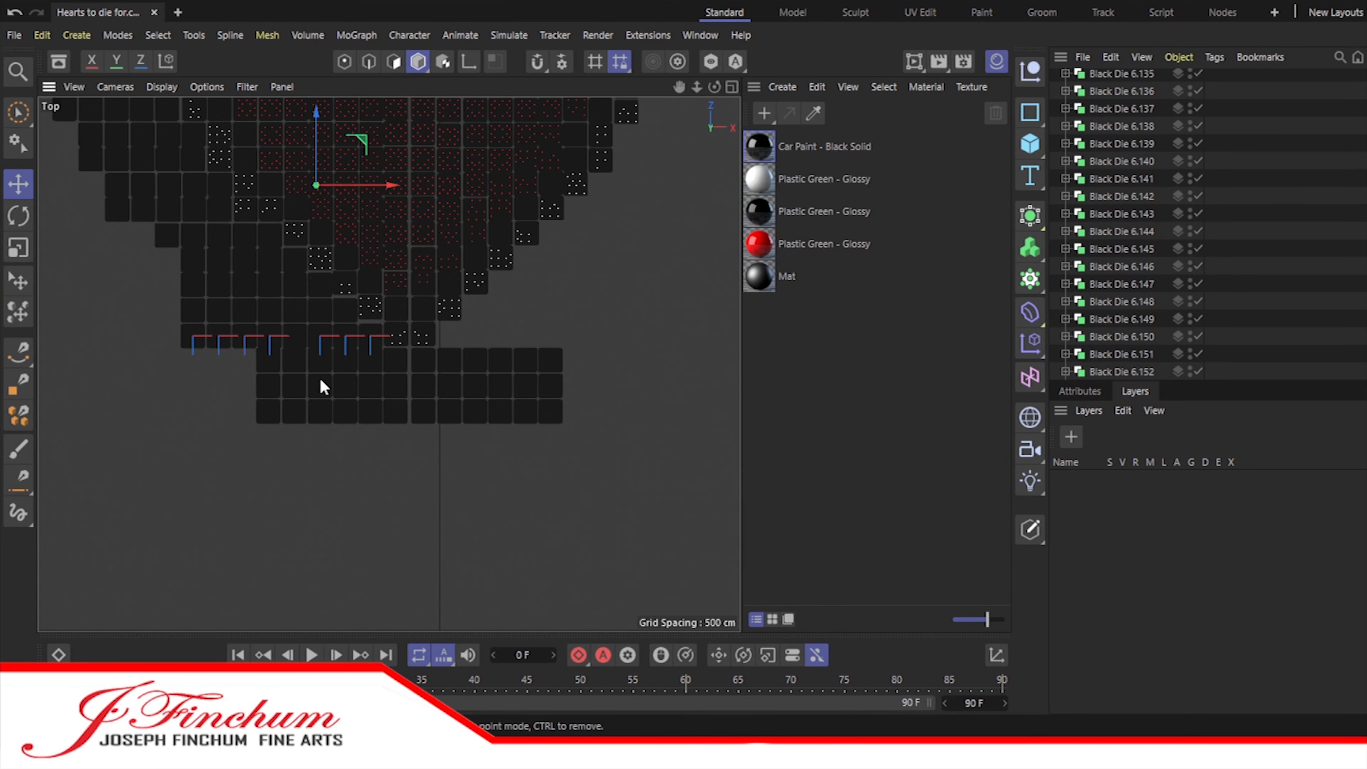
drag(697, 86, 727, 86)
scroll(1123, 329, up, 7)
scroll(1123, 288, down, 5)
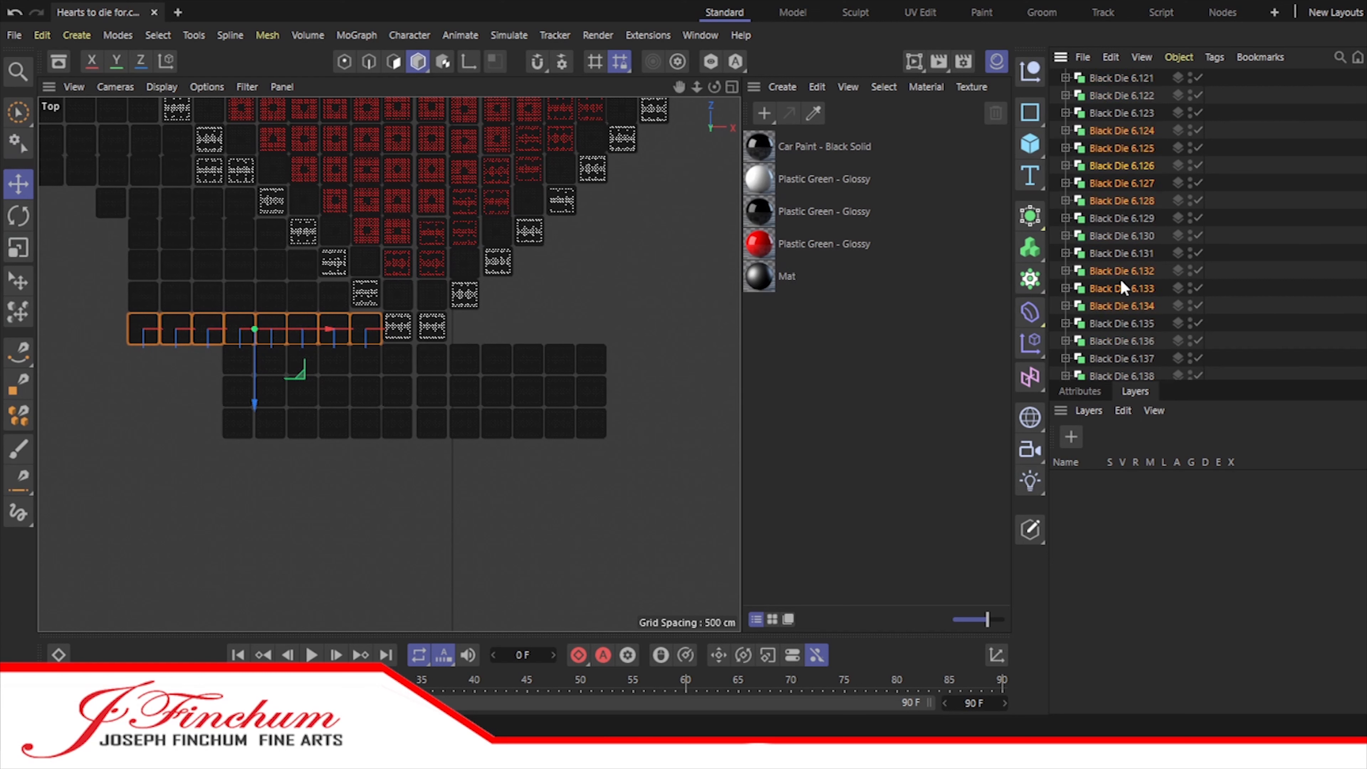
ctrl+drag(326, 328, 618, 358)
scroll(521, 338, up, 3)
Step: Move the eight dice from the tip's right side to the end of the Wall o Dice group's list
click(1102, 248)
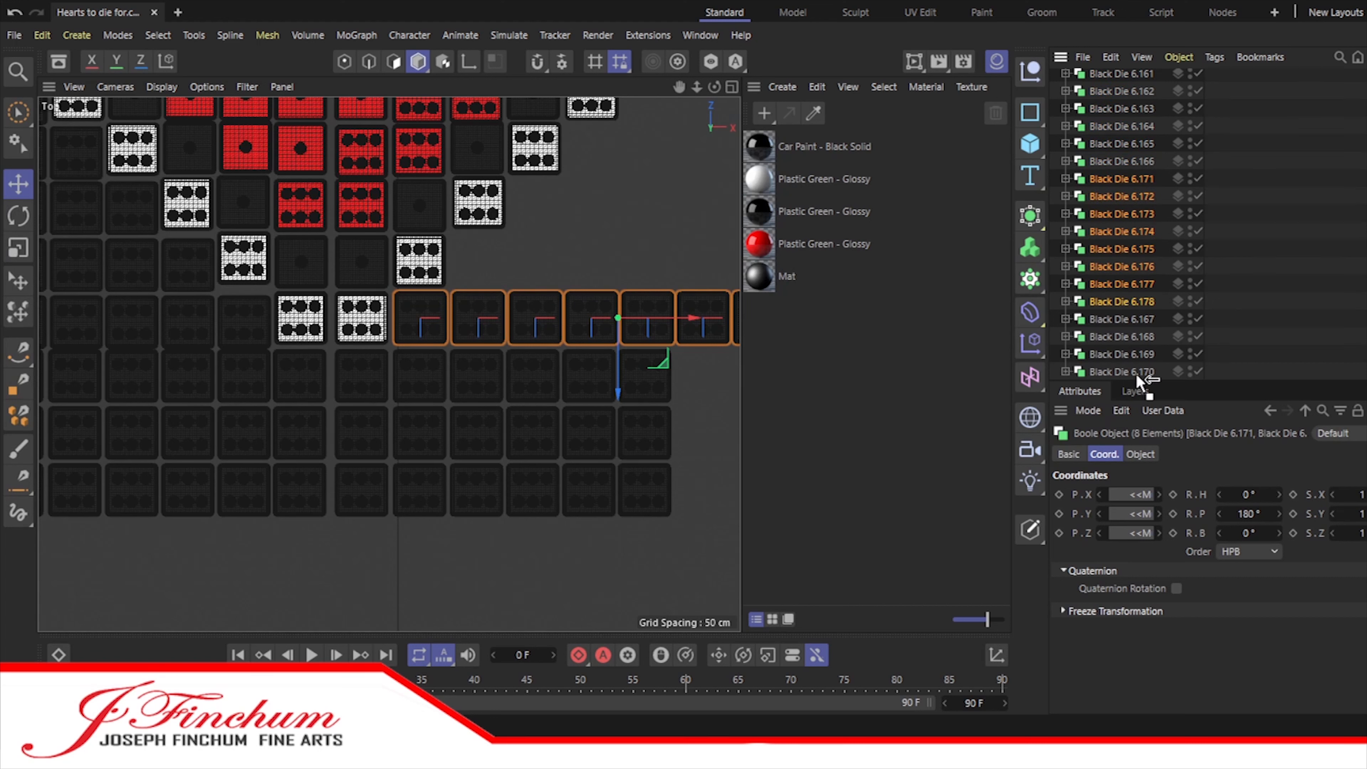
drag(1136, 376, 1137, 377)
click(1118, 231)
scroll(1109, 240, up, 7)
scroll(1099, 250, down, 8)
click(1104, 249)
shift+click(1135, 373)
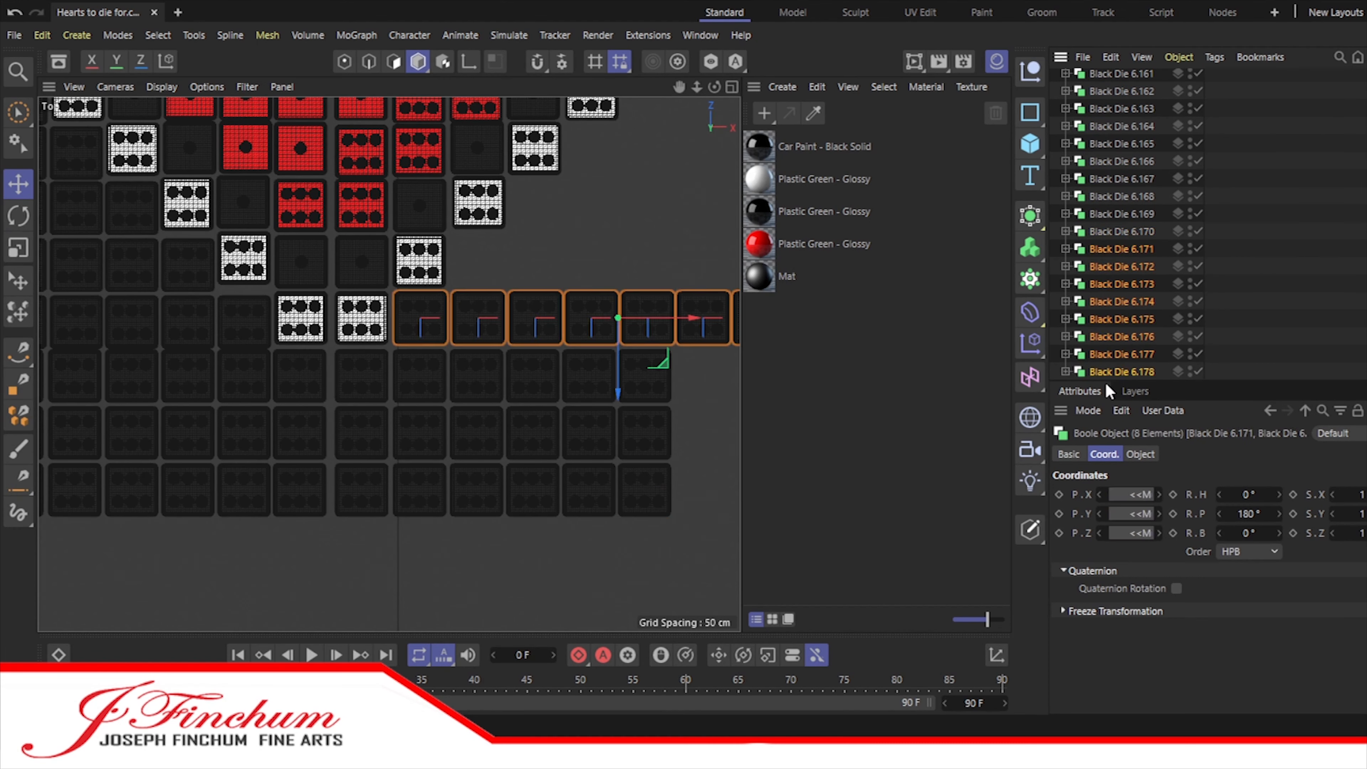
Step: Add a null named Wall o Dice Final and move all Wall o Dice dice except the last eight into it
scroll(1211, 259, up, 15)
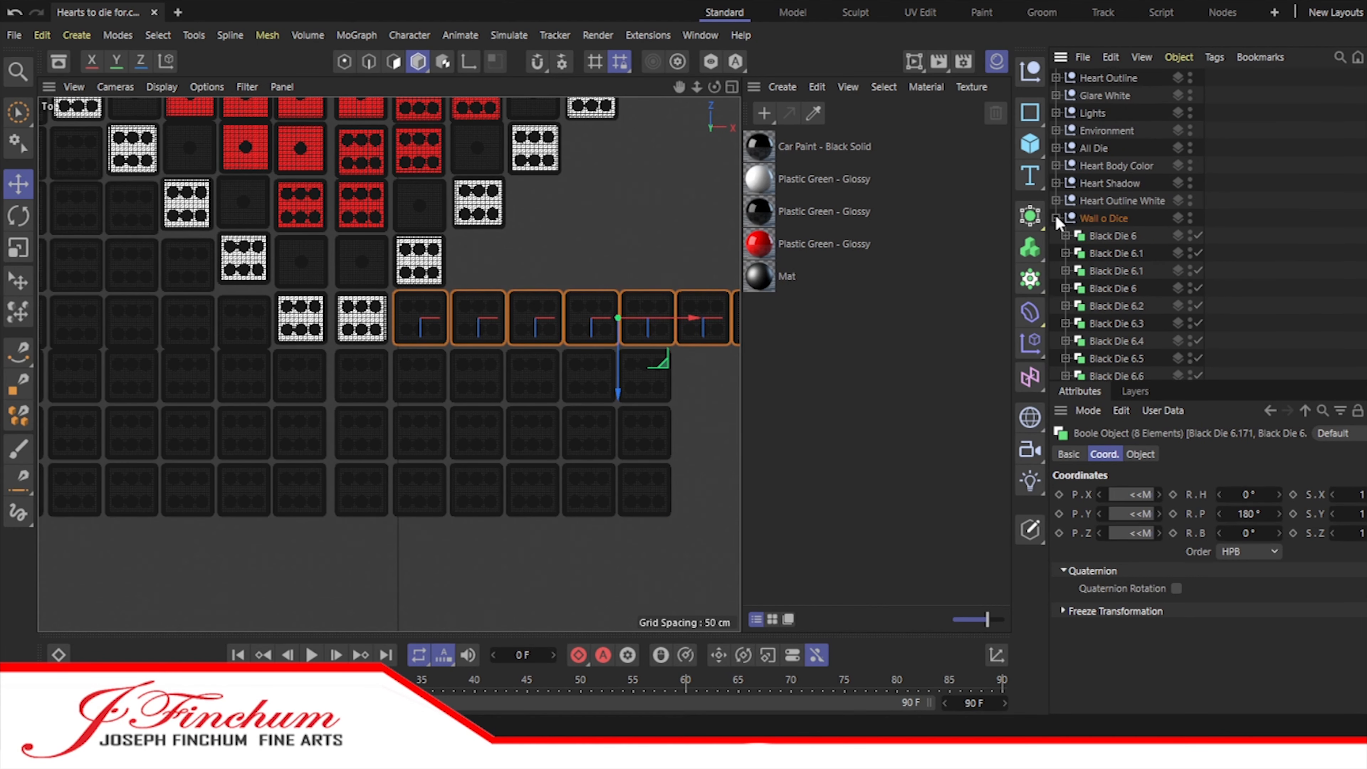
click(1029, 70)
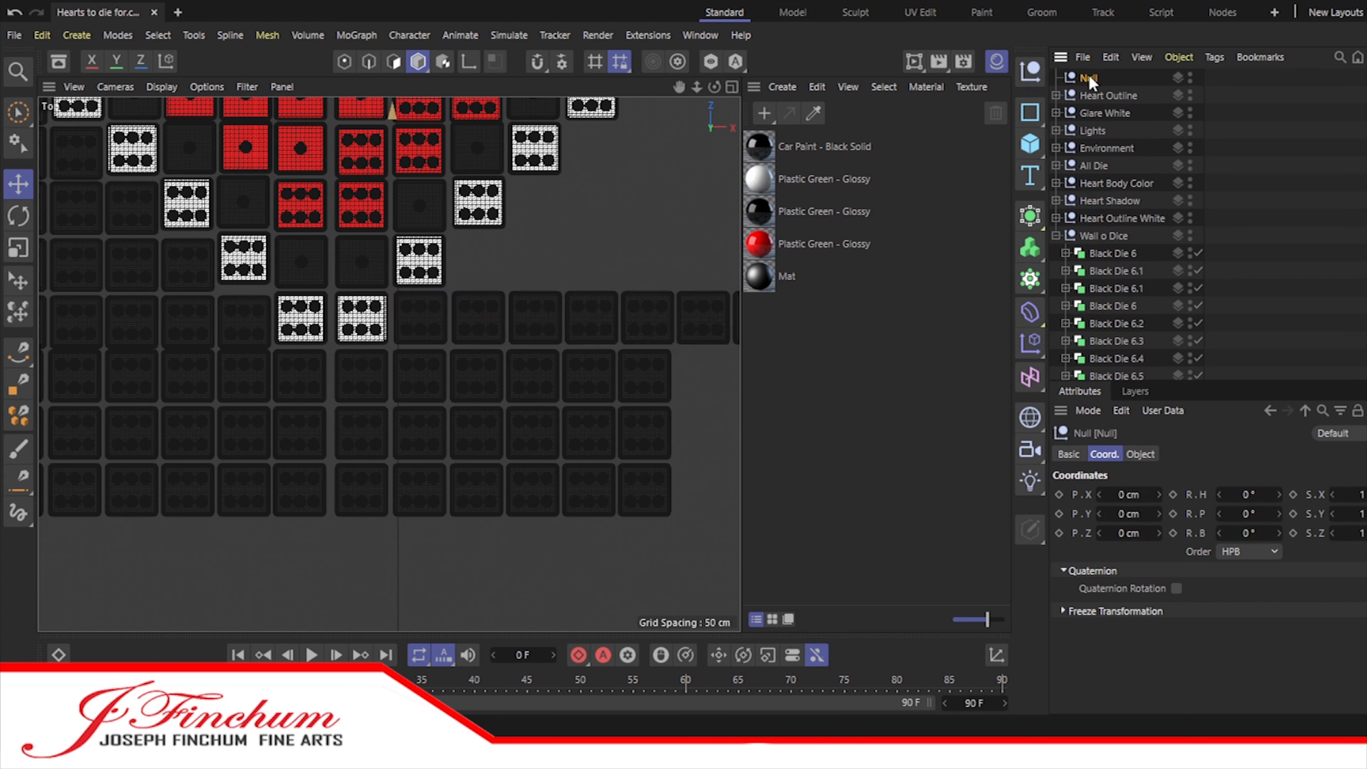
click(1106, 253)
scroll(1106, 253, down, 15)
click(1120, 374)
shift+click(1113, 234)
click(1113, 233)
scroll(1117, 245, up, 15)
shift+click(1119, 255)
drag(1118, 255, 1113, 220)
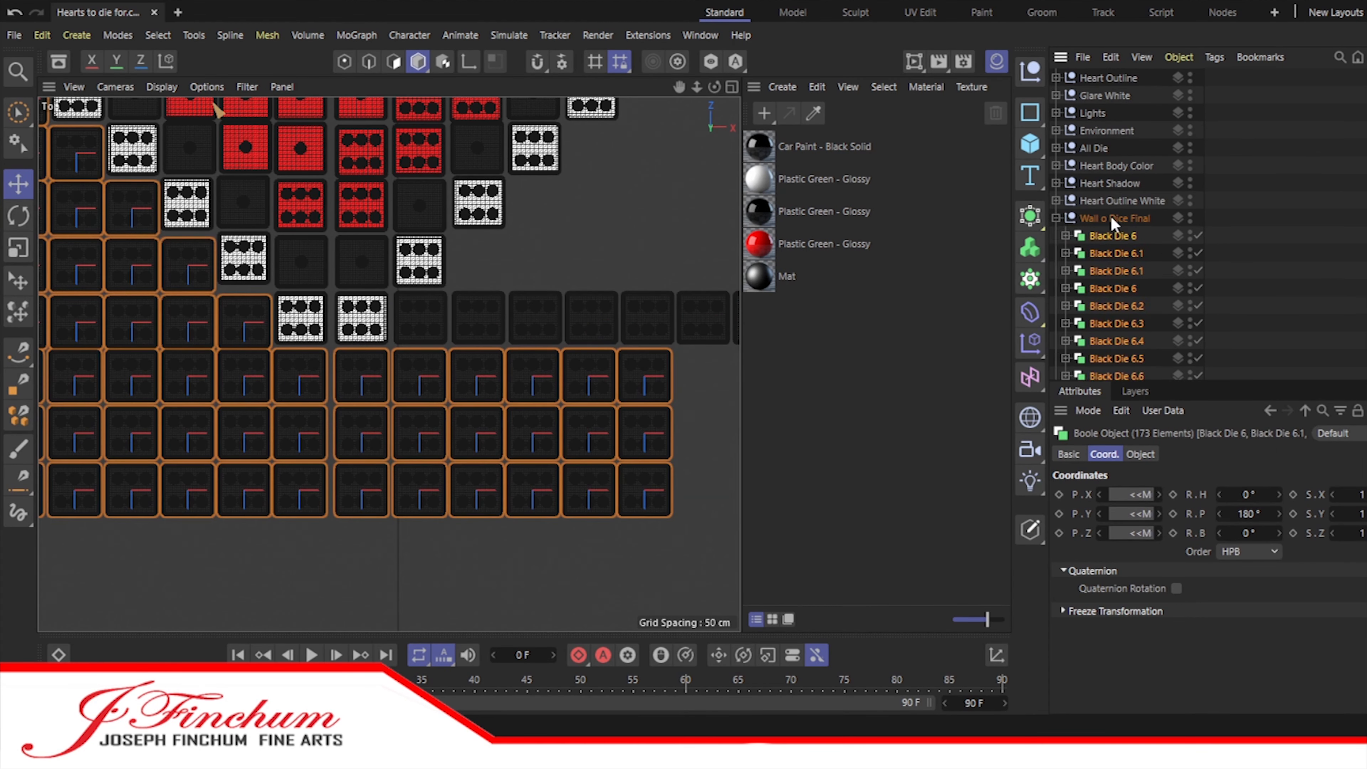
Step: Copy the eight dice remaining in the Wall o Dice group out of it, offset one column right and one row up
click(1056, 218)
drag(1232, 381, 1234, 520)
click(1121, 376)
shift+click(1112, 254)
drag(682, 89, 464, 212)
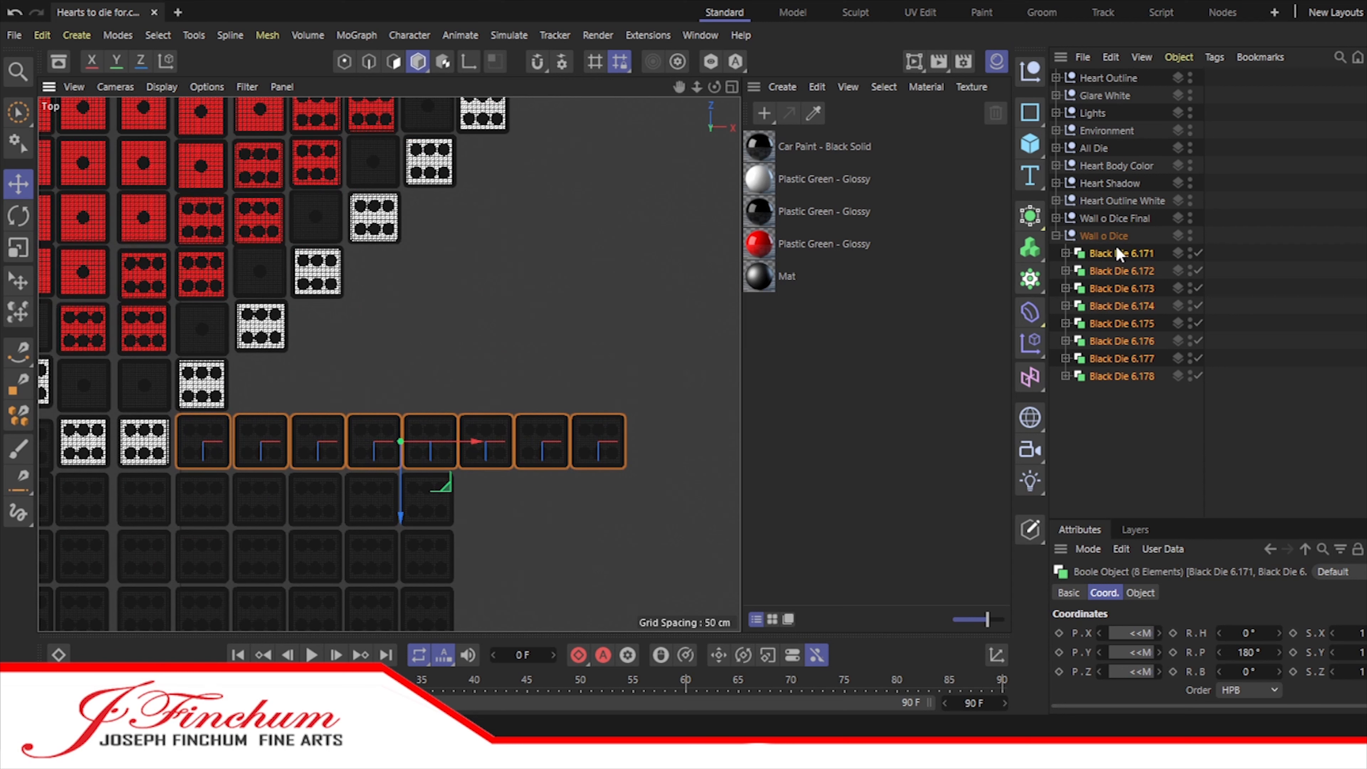
ctrl+drag(1106, 372, 1105, 396)
click(1056, 237)
drag(475, 442, 528, 442)
drag(457, 501, 457, 445)
Step: Duplicate the copied row of eight dice to form the next row up, again one column further right
ctrl+drag(1107, 376, 1107, 397)
drag(533, 383, 593, 386)
drag(517, 443, 517, 389)
click(1280, 438)
Step: Move the first eight of the ungrouped copied dice into the Wall o Dice Final group
click(1109, 253)
ctrl+click(1114, 376)
click(1110, 254)
shift+click(1112, 376)
drag(1107, 254, 1107, 220)
click(1056, 219)
Step: Copy the eight dice left ungrouped one column right and one row up along the heart's edge
click(1107, 254)
shift+click(1104, 377)
ctrl+drag(1104, 377, 1108, 394)
drag(544, 330, 602, 281)
Step: Select both ungrouped rows of eight black dice together
shift+click(1109, 514)
scroll(1120, 448, down, 2)
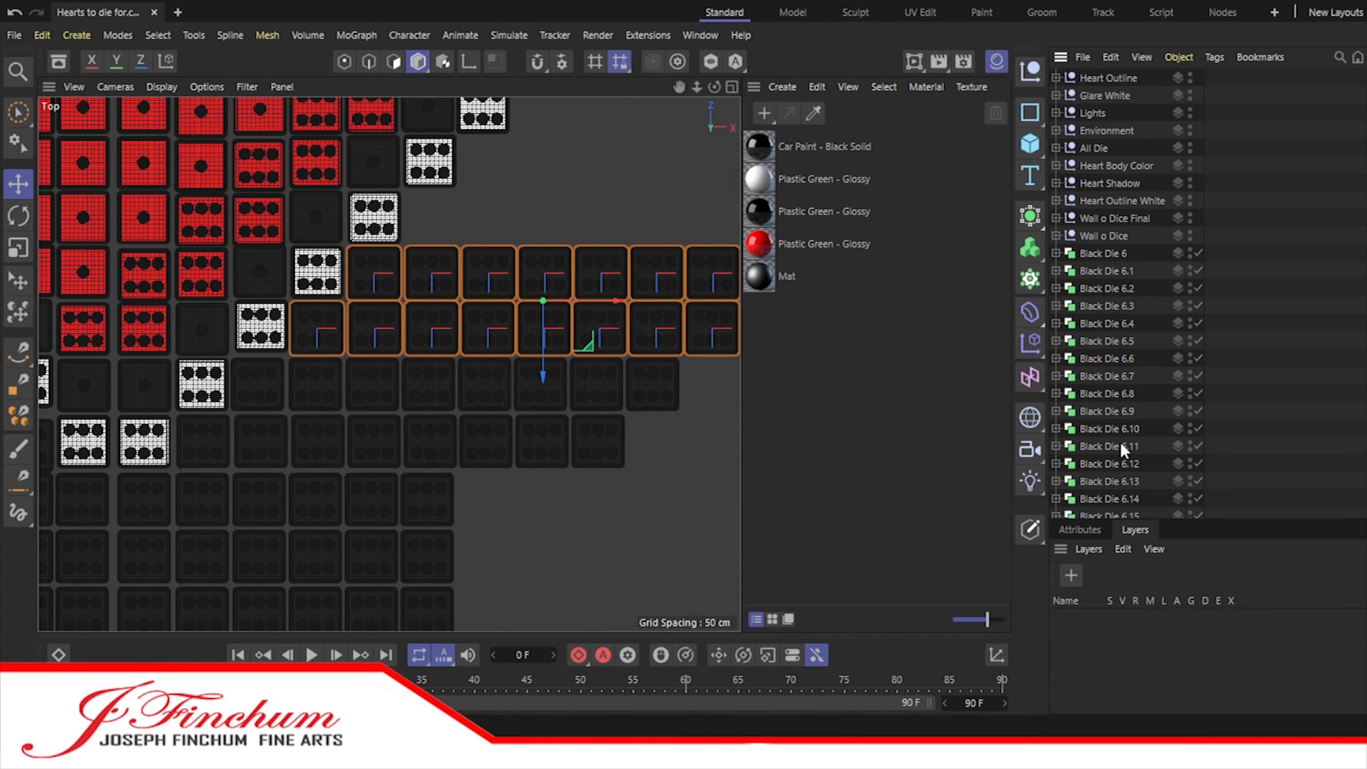